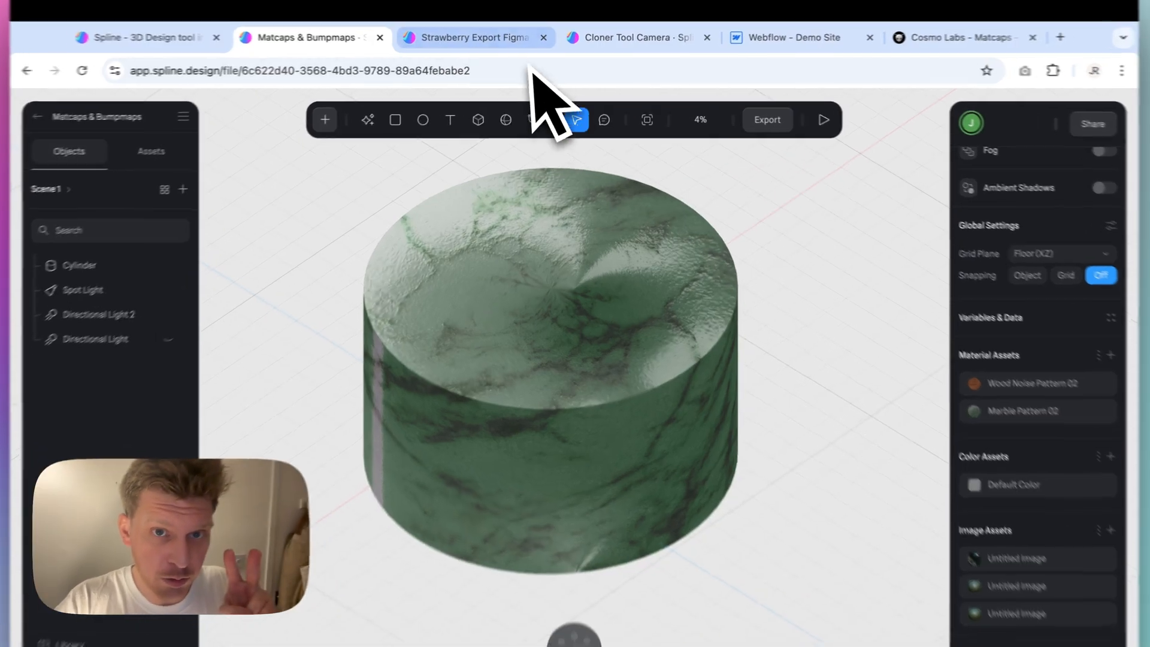
View the Strawberry Export Figma and Cloner Tool Camera files, and return to the Matcaps & Bumpmaps file.
{"action": "left_click", "coordinate": [515, 39]}
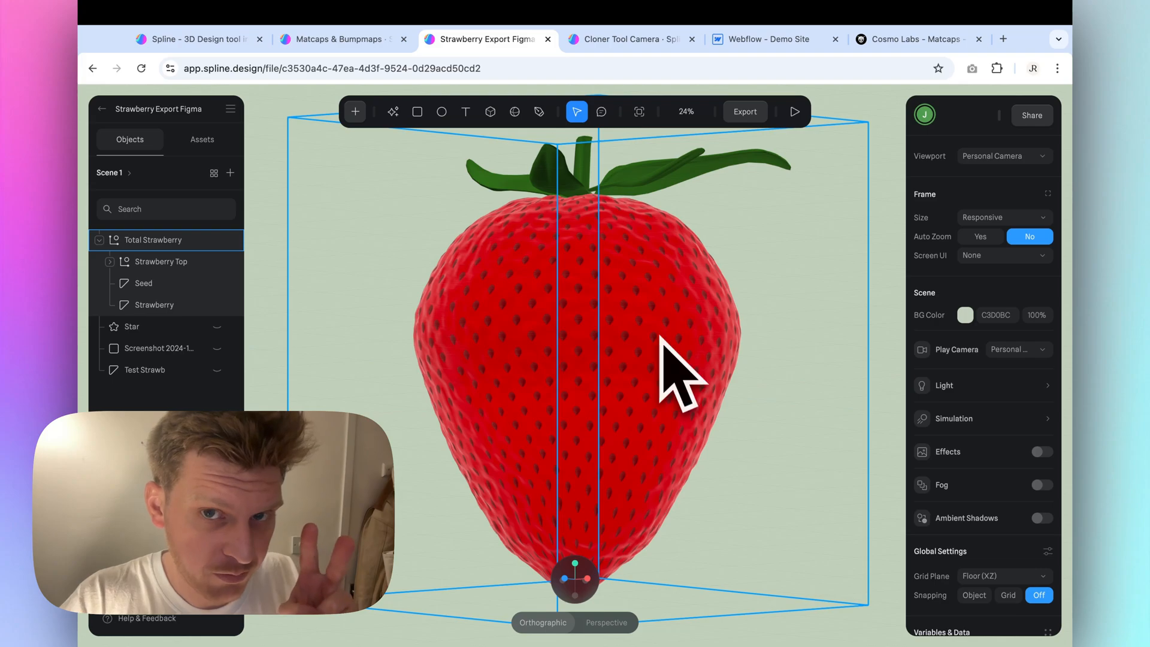
{"action": "left_click", "coordinate": [623, 39]}
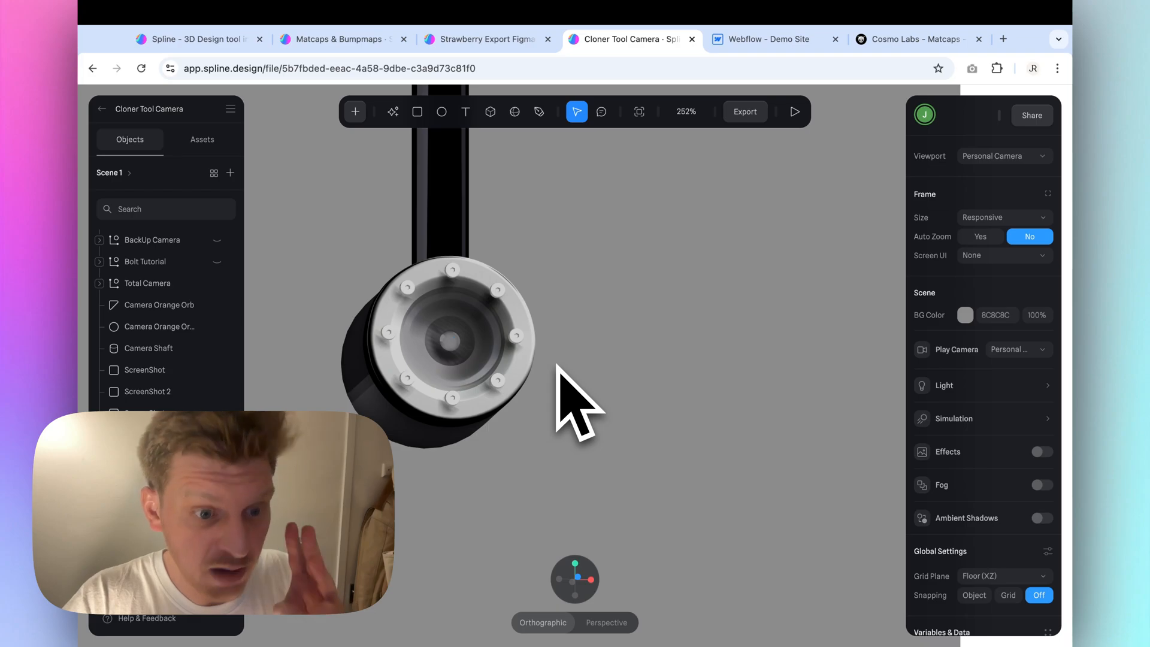
{"action": "left_click", "coordinate": [334, 39]}
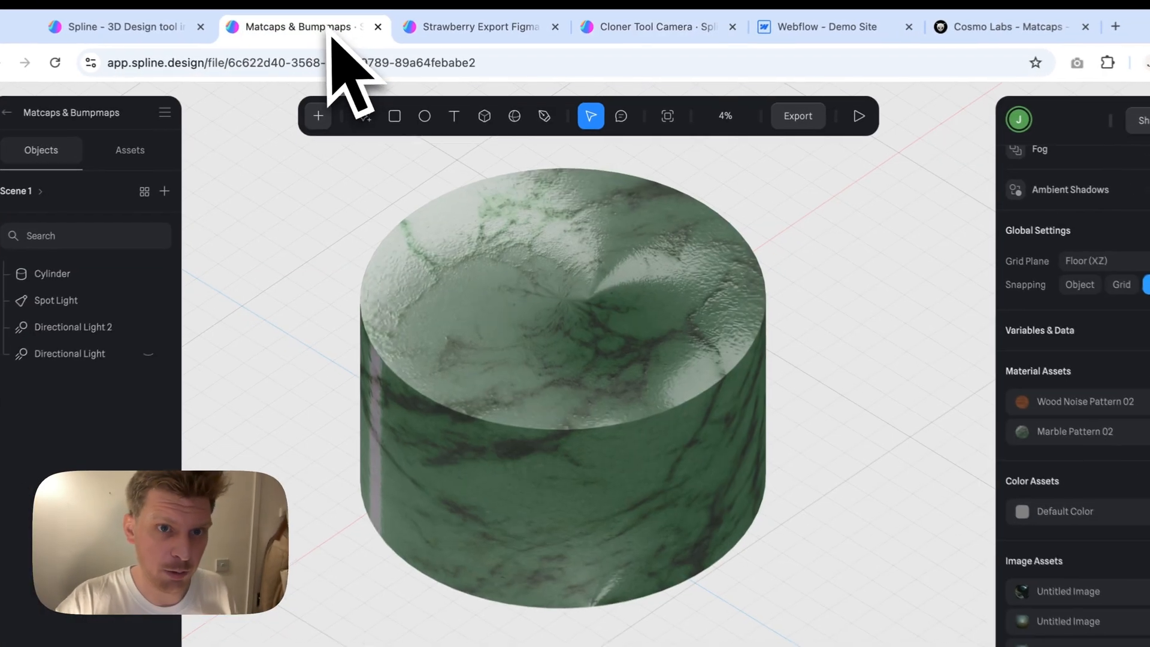
Delete the marble cylinder from the scene and hide Directional Light 2 and the Spot Light.
{"action": "left_click", "coordinate": [535, 222]}
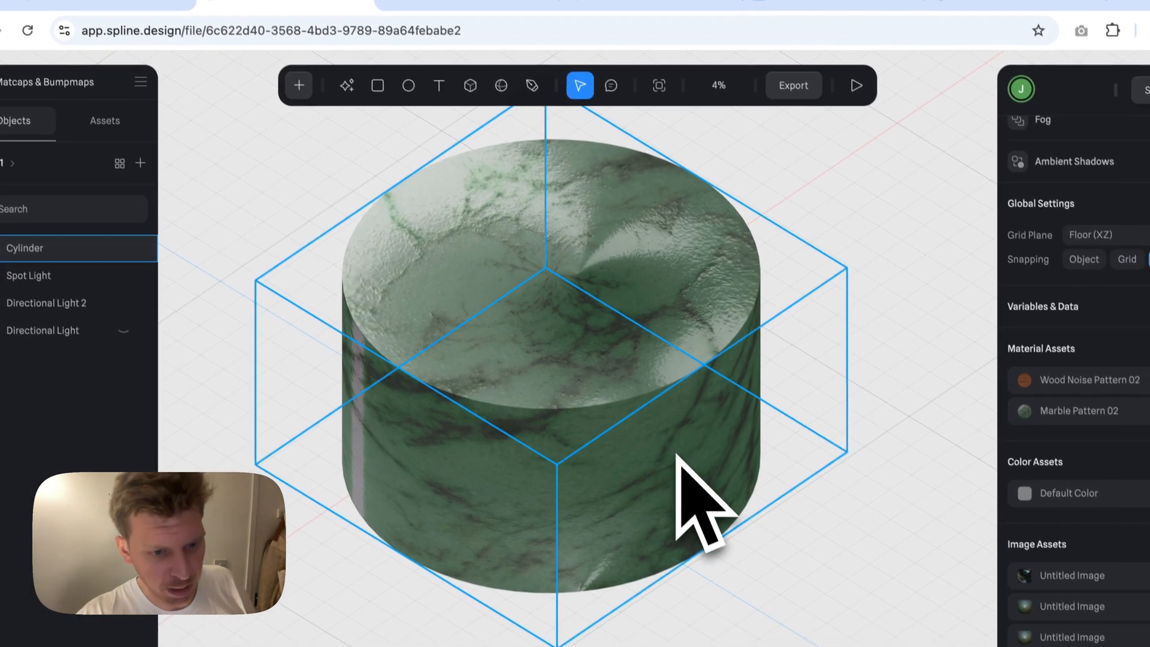
{"action": "left_click", "coordinate": [804, 532]}
{"action": "scroll", "coordinate": [885, 560], "scroll_direction": "down", "scroll_amount": 5}
{"action": "scroll", "coordinate": [876, 521], "scroll_direction": "right", "scroll_amount": 5}
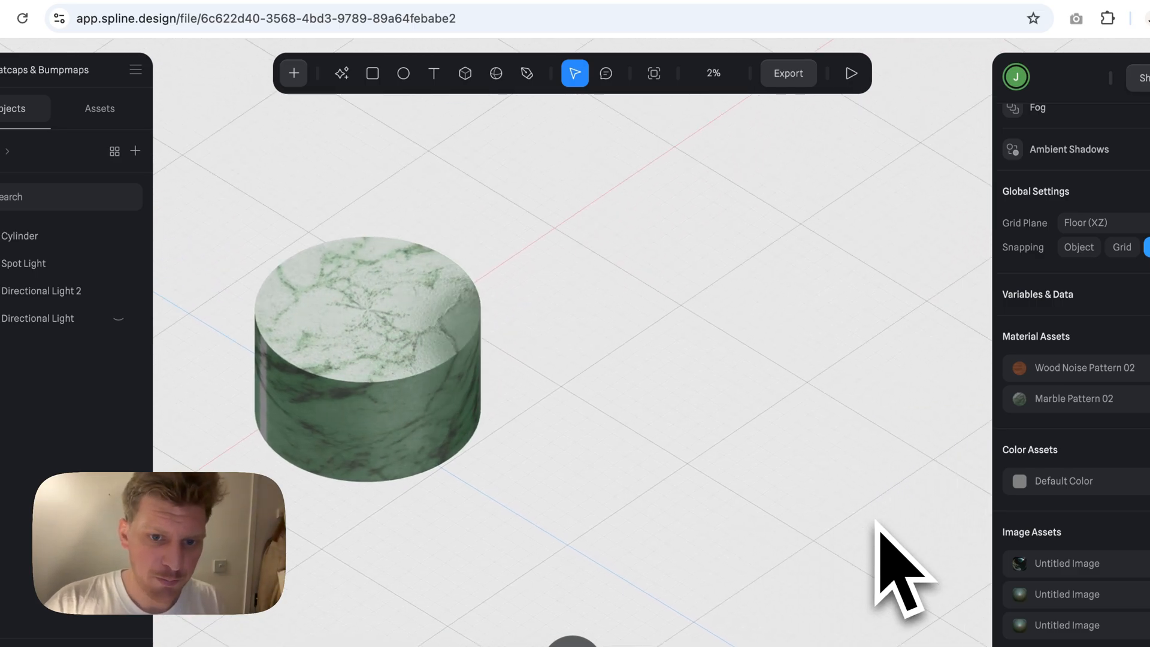
{"action": "left_click", "coordinate": [294, 73]}
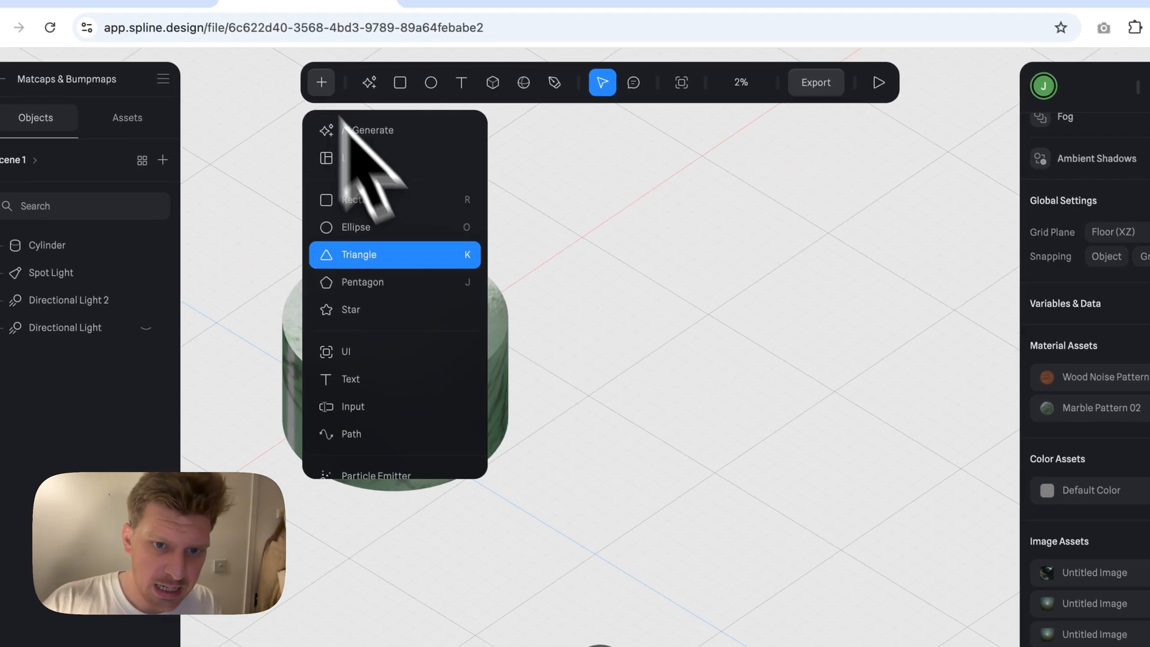
{"action": "left_click", "coordinate": [432, 336]}
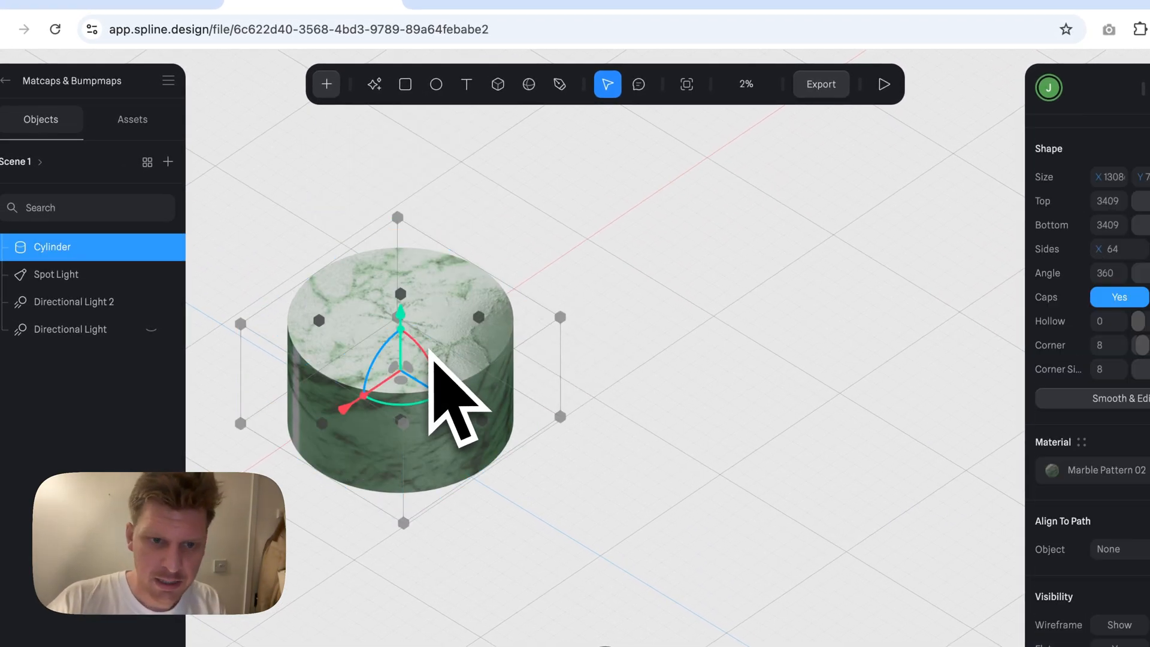
{"action": "key", "text": "Delete"}
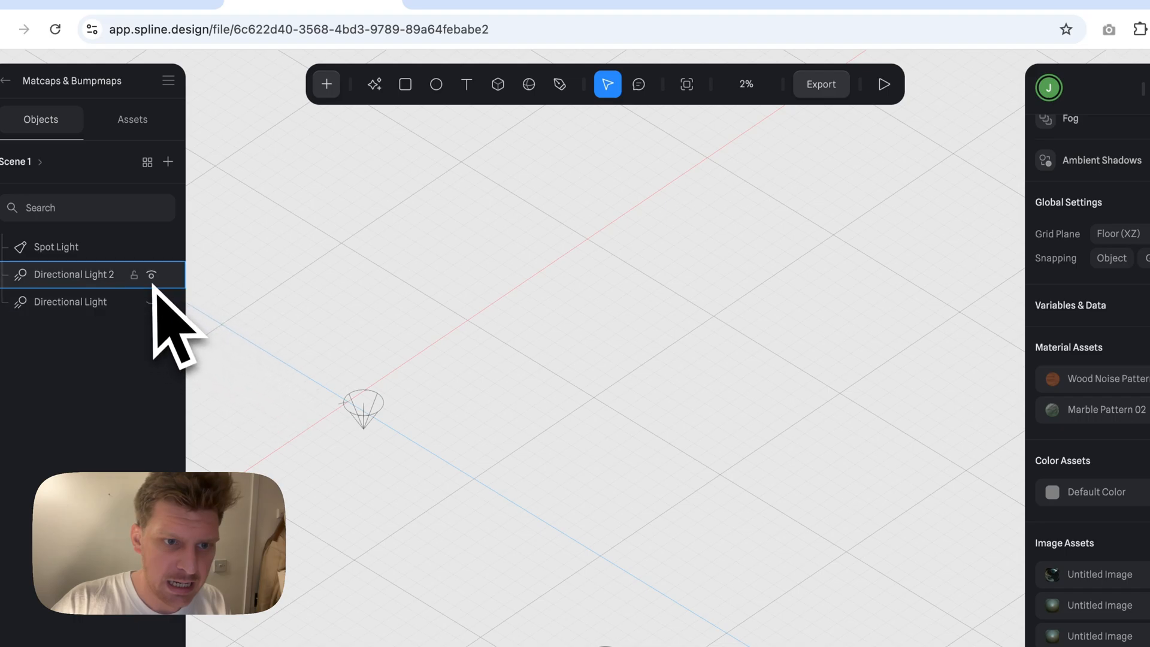
{"action": "left_click", "coordinate": [151, 275]}
{"action": "left_click", "coordinate": [151, 246]}
Add a large sphere near the middle of the empty scene.
{"action": "left_click", "coordinate": [327, 84]}
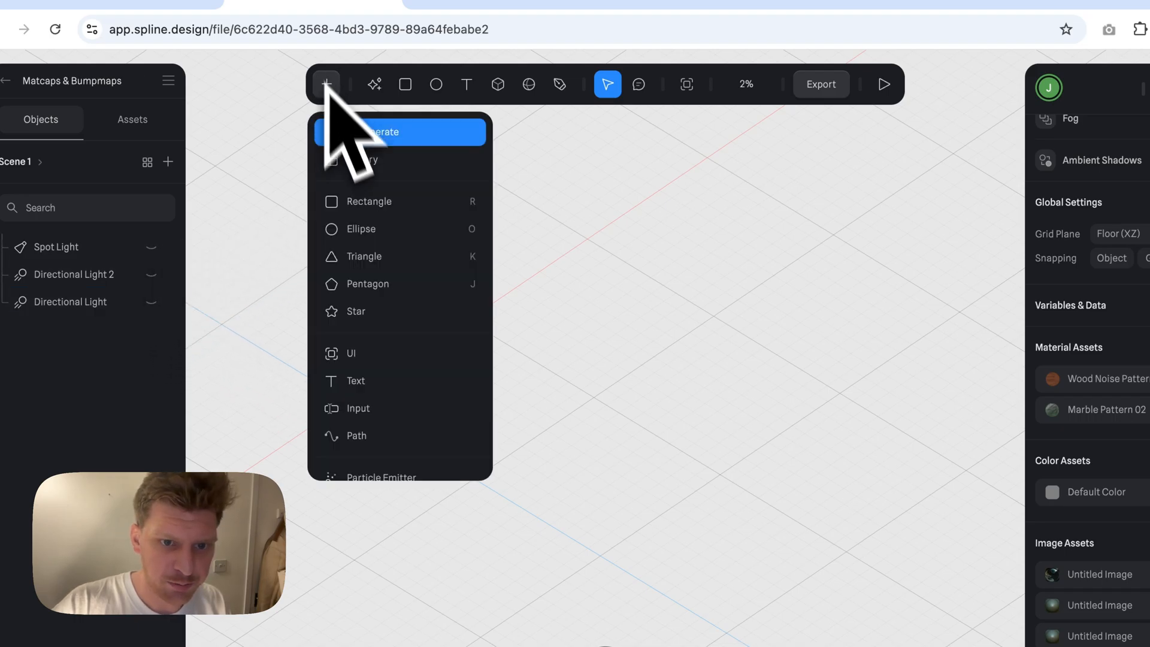
{"action": "scroll", "coordinate": [382, 315], "scroll_direction": "down", "scroll_amount": 5}
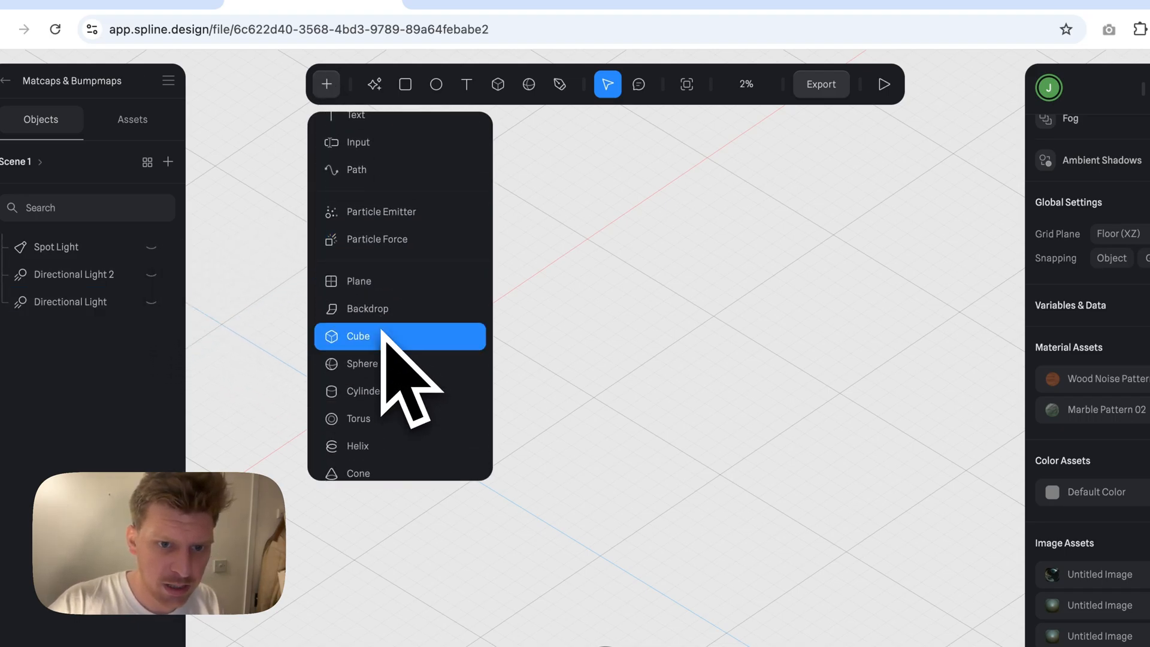
{"action": "left_click", "coordinate": [377, 363]}
{"action": "left_click_drag", "start_coordinate": [358, 180], "coordinate": [732, 489]}
{"action": "scroll", "coordinate": [390, 232], "scroll_direction": "down", "scroll_amount": 5, "text": "ctrl"}
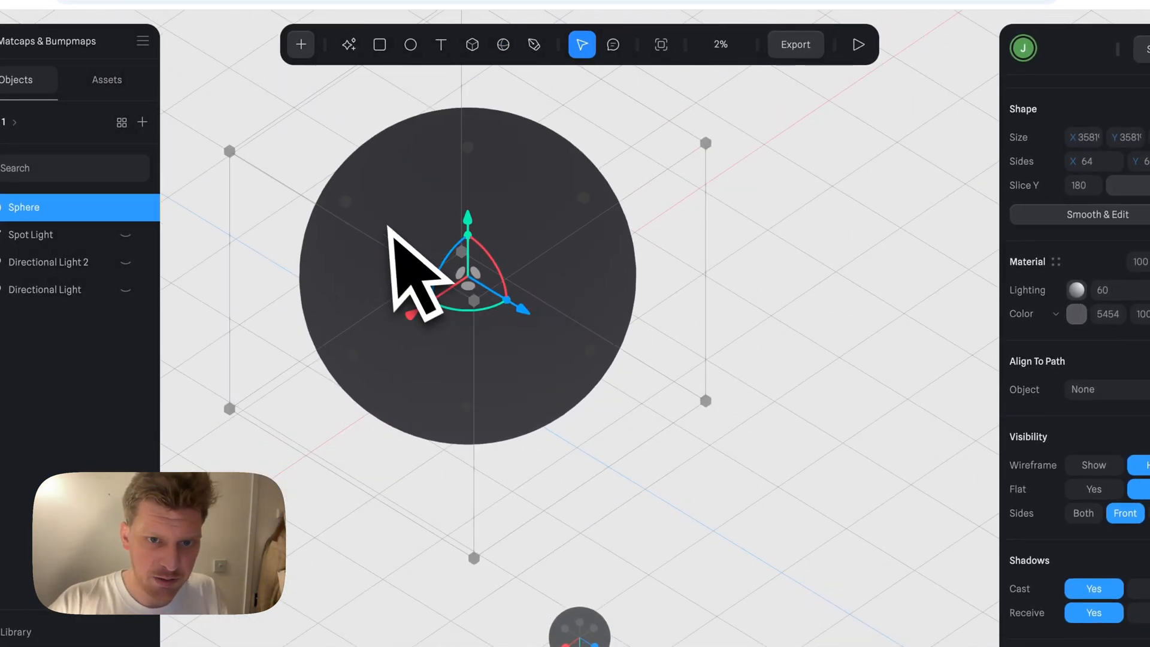
{"action": "scroll", "coordinate": [386, 226], "scroll_direction": "left", "scroll_amount": 2}
{"action": "scroll", "coordinate": [381, 204], "scroll_direction": "up", "scroll_amount": 3, "text": "ctrl"}
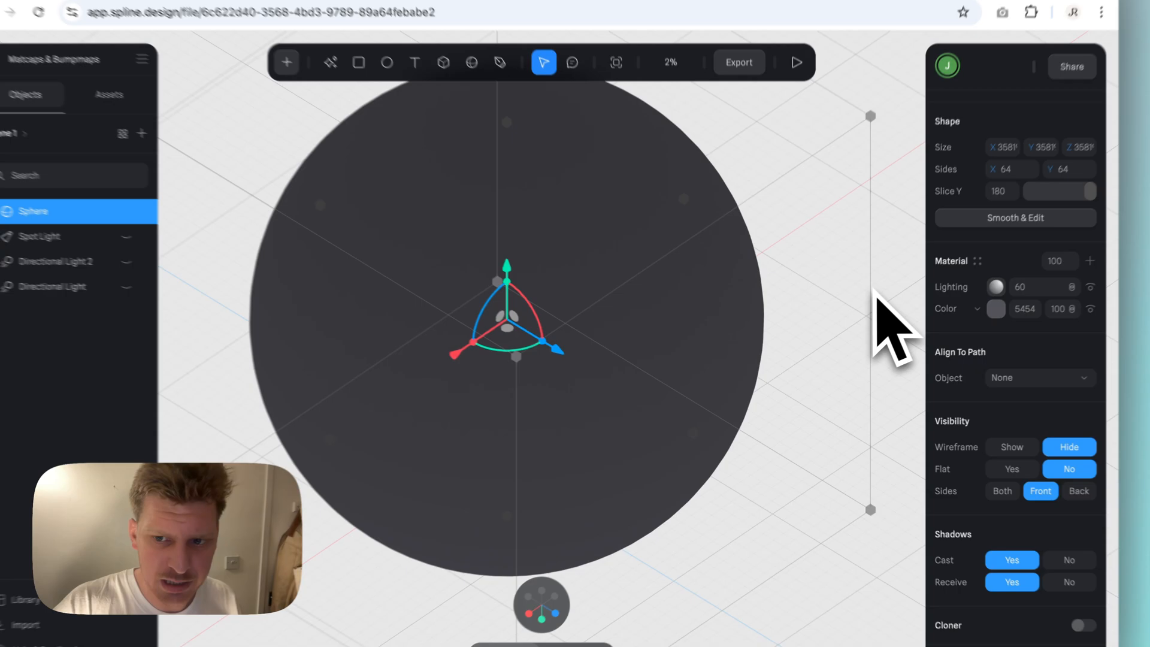
Add a new layer to the sphere's material and set its type to Matcap.
{"action": "left_click", "coordinate": [823, 342]}
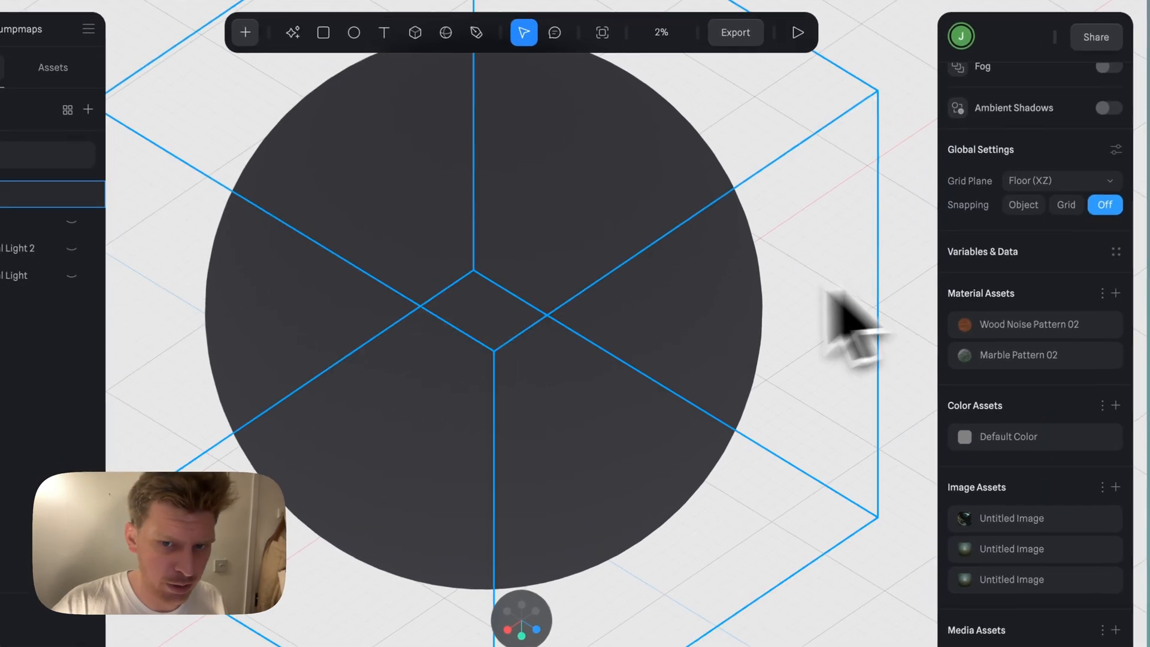
{"action": "left_click", "coordinate": [654, 333]}
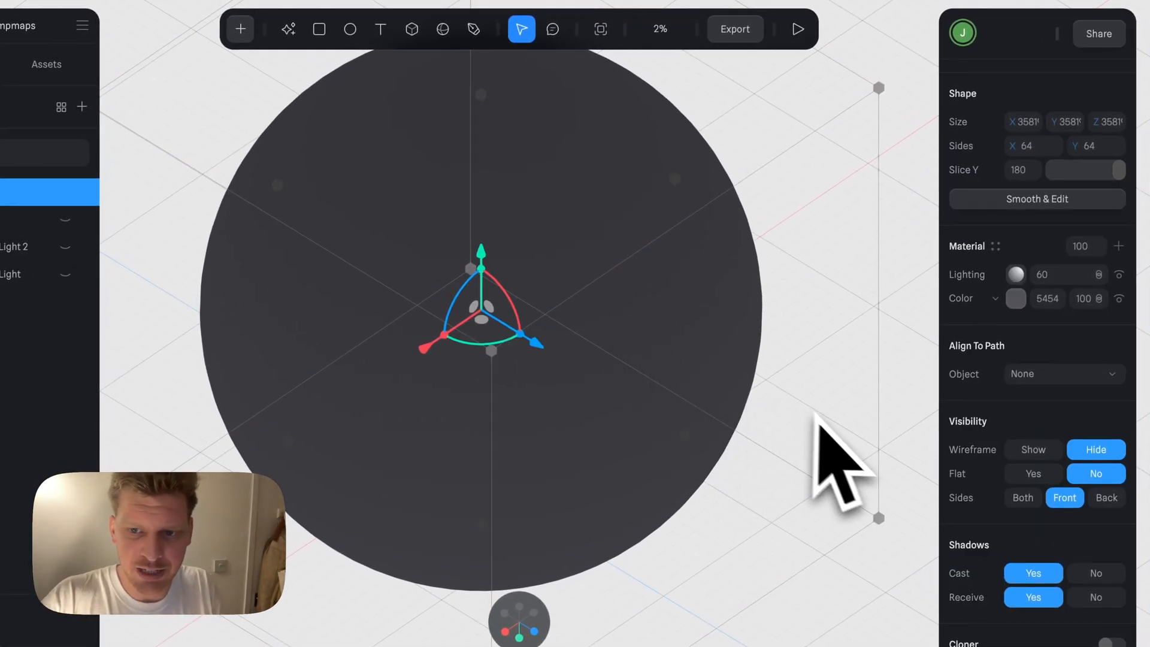
{"action": "left_click", "coordinate": [844, 421]}
{"action": "left_click_drag", "start_coordinate": [804, 447], "coordinate": [660, 411], "text": "alt"}
{"action": "left_click", "coordinate": [659, 411]}
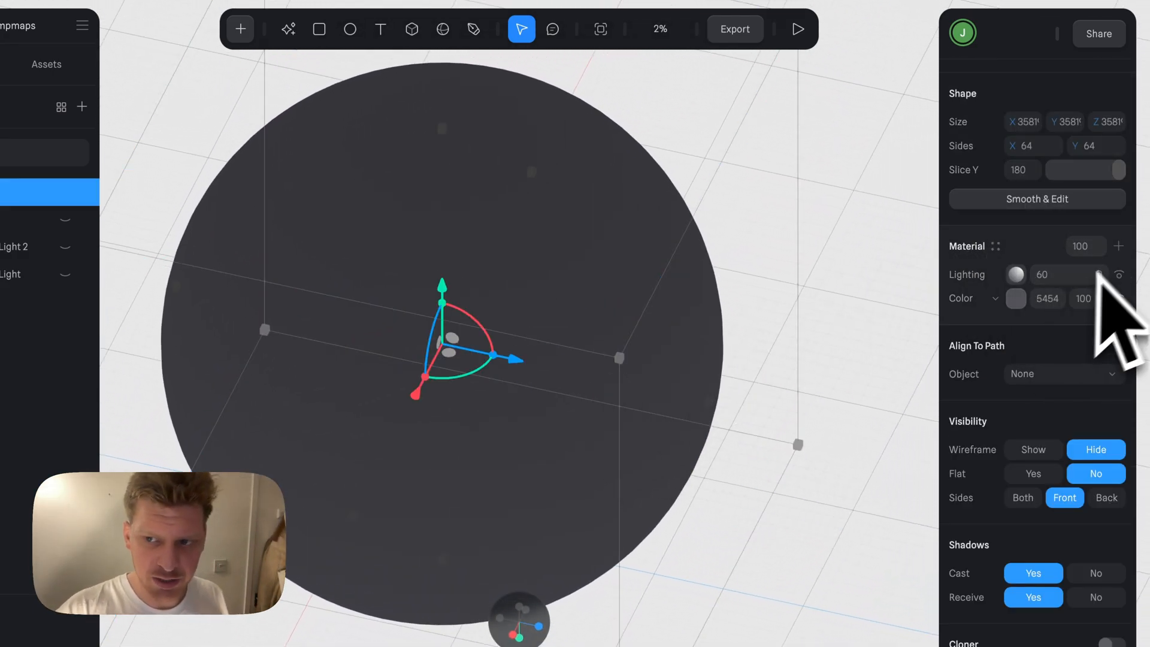
{"action": "left_click", "coordinate": [1118, 246]}
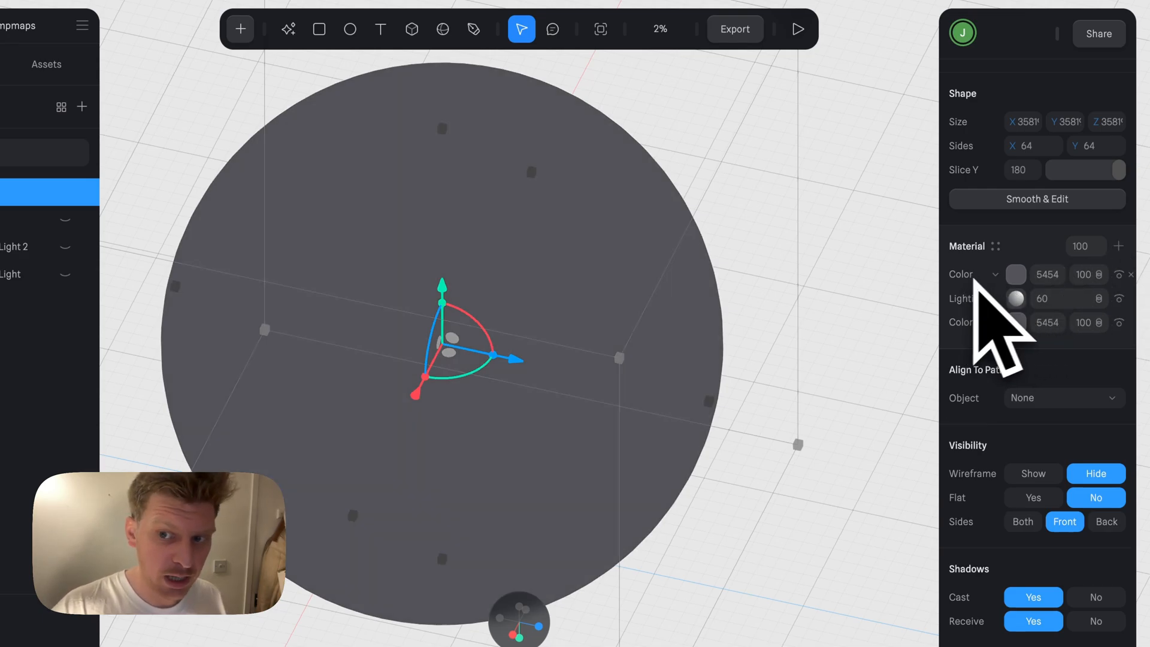
{"action": "left_click", "coordinate": [1000, 279]}
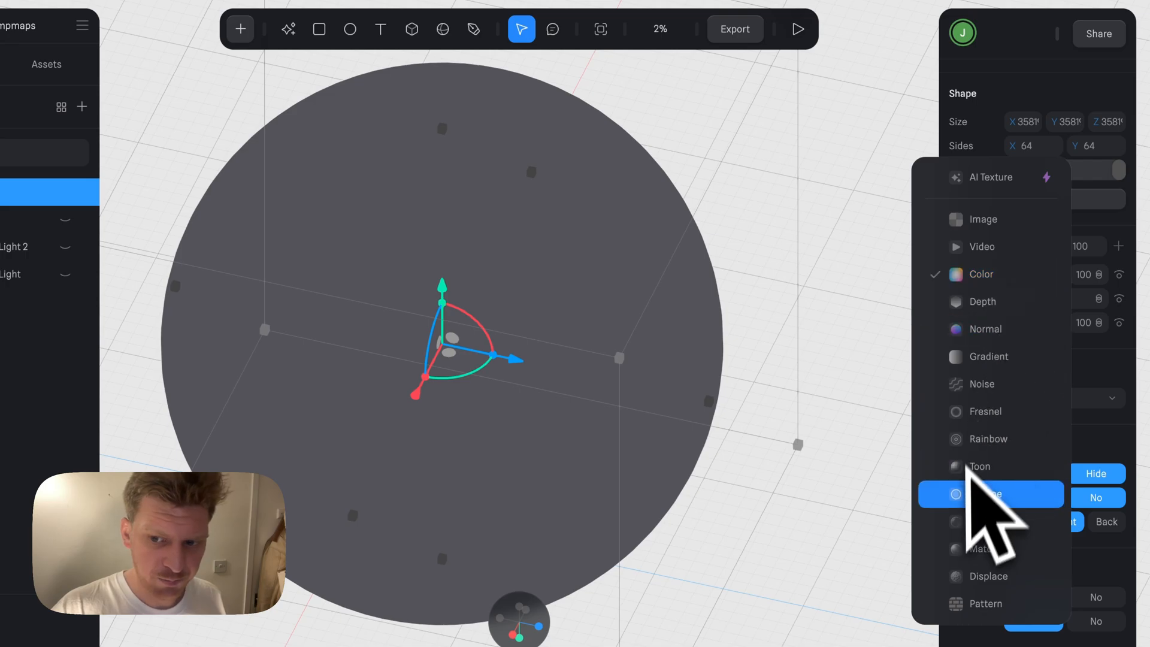
{"action": "left_click", "coordinate": [988, 549]}
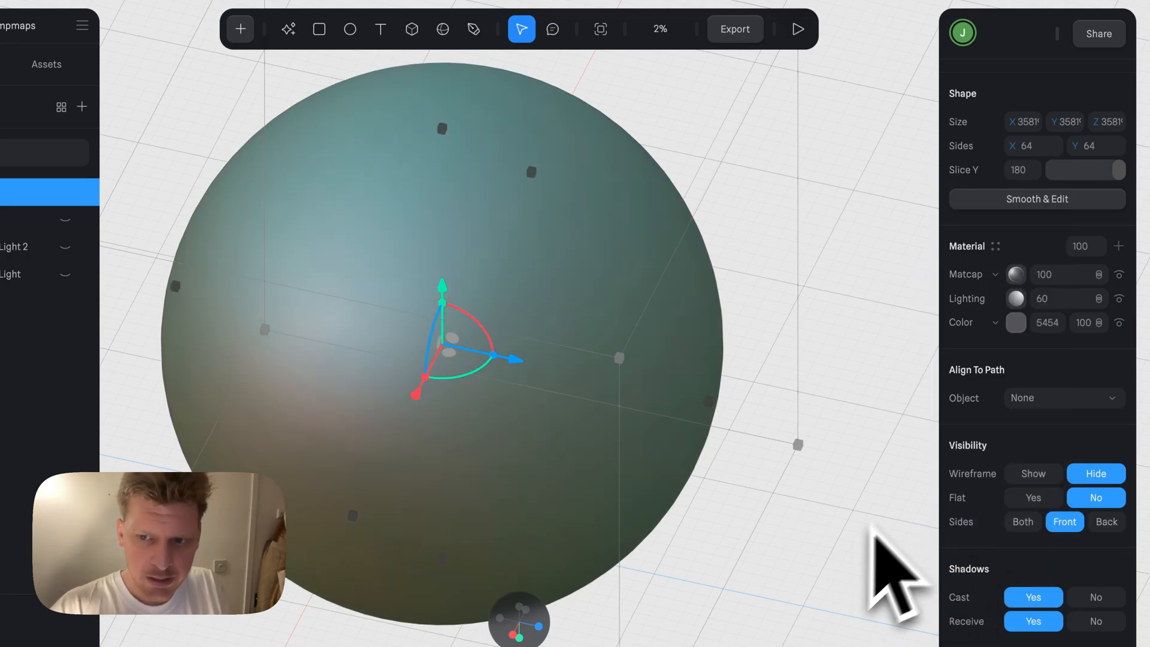
Try the first local image and several dark glossy Spline Library textures as the sphere's matcap image.
{"action": "left_click", "coordinate": [1017, 276]}
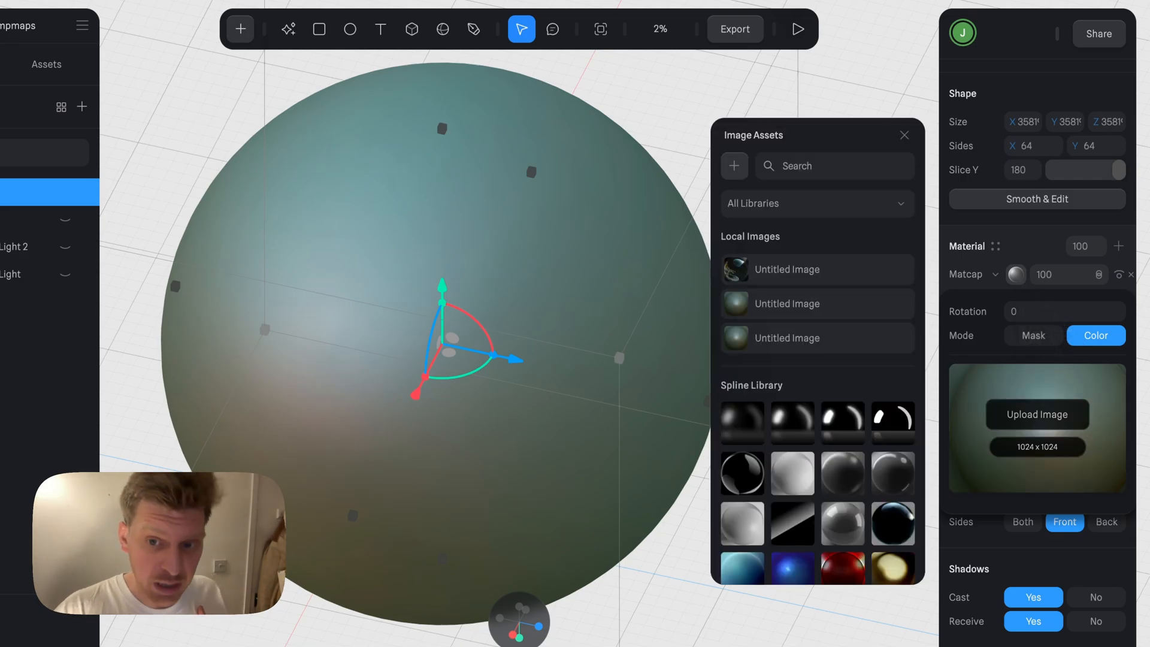
{"action": "left_click", "coordinate": [753, 281]}
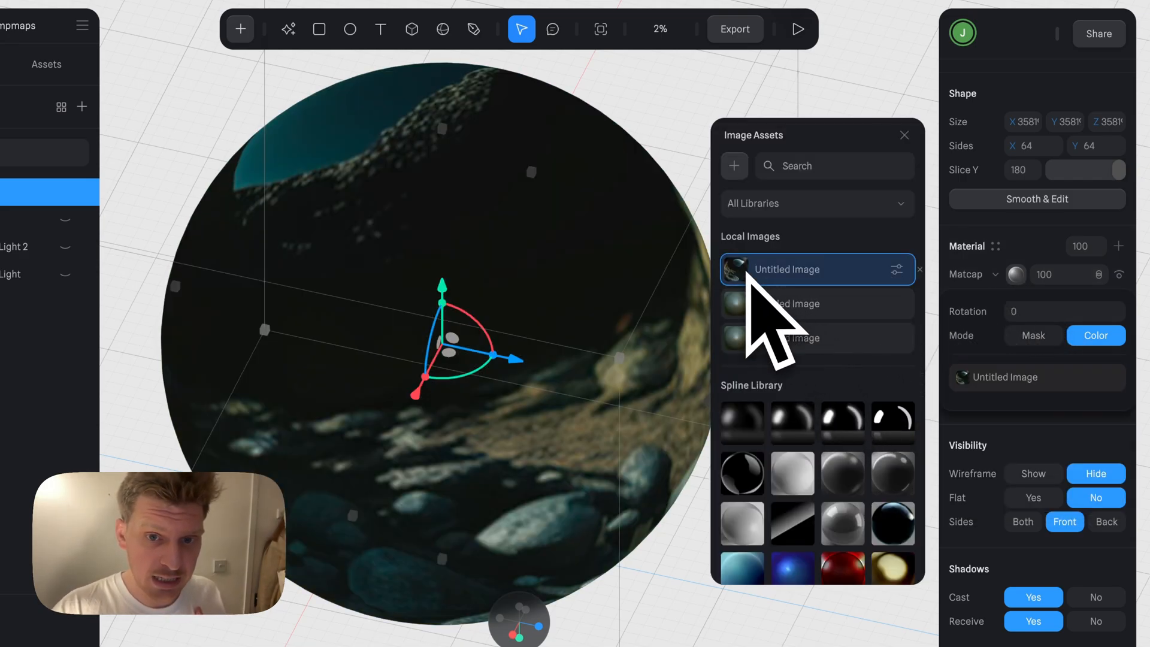
{"action": "left_click", "coordinate": [840, 420]}
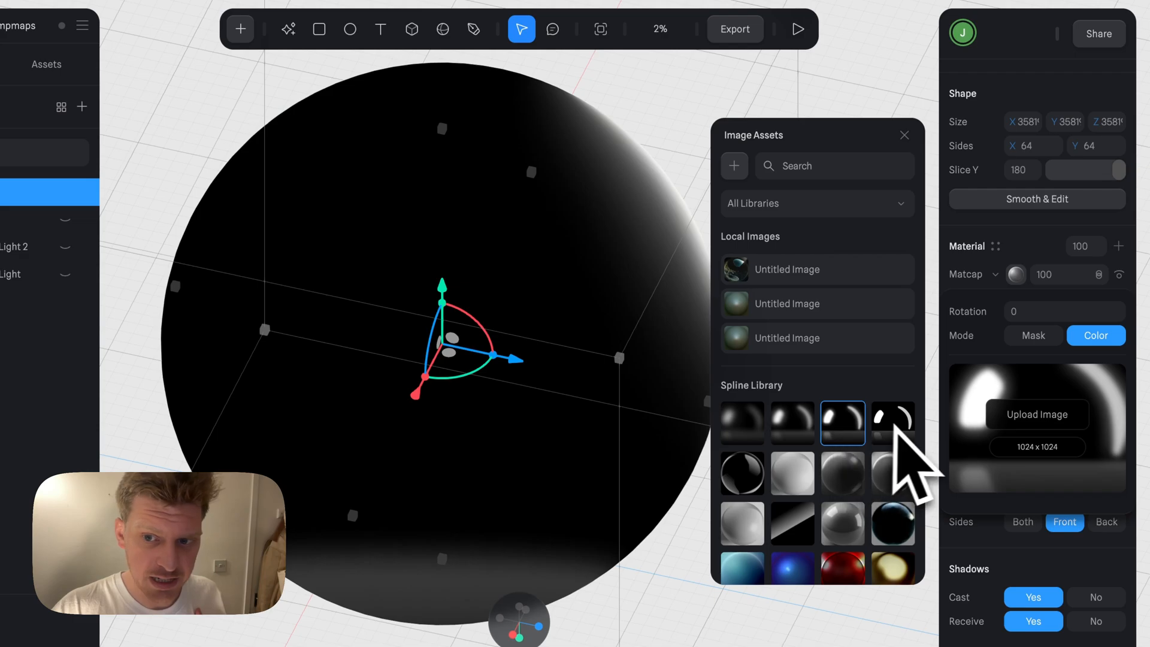
{"action": "left_click", "coordinate": [851, 515]}
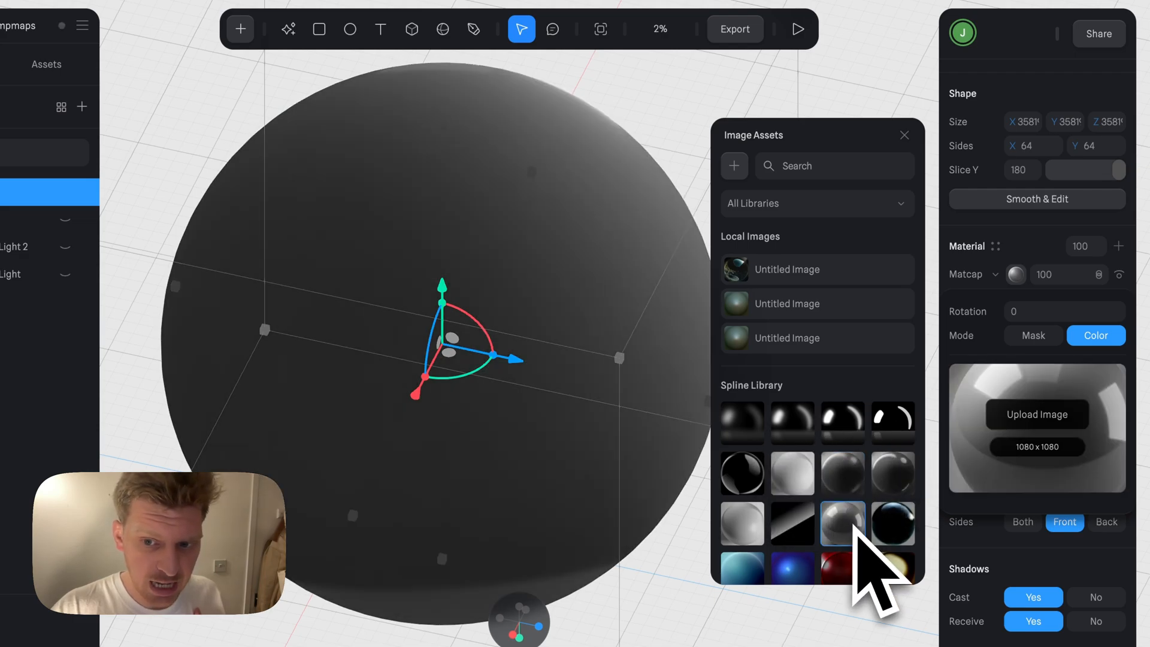
{"action": "left_click", "coordinate": [895, 524]}
{"action": "scroll", "coordinate": [867, 535], "scroll_direction": "down", "scroll_amount": 3}
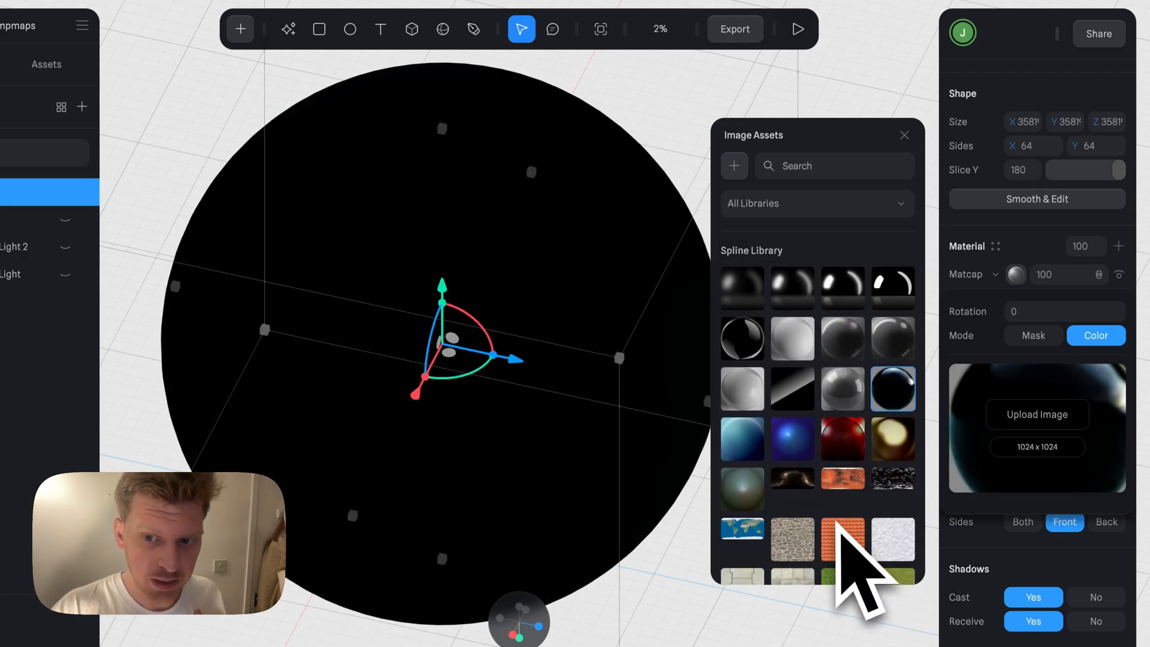
Try the light-blue and deep-blue Spline Library textures as the matcap image and inspect the sphere from another angle.
{"action": "left_click", "coordinate": [792, 440]}
{"action": "left_click", "coordinate": [743, 439]}
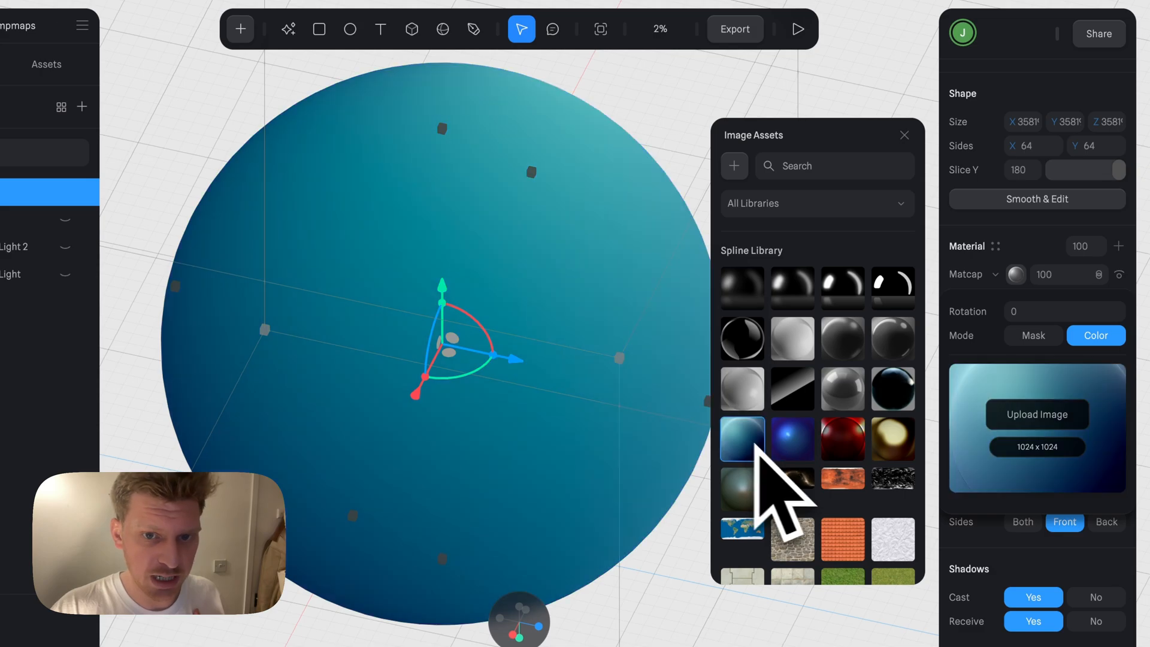
{"action": "left_click", "coordinate": [786, 453]}
{"action": "scroll", "coordinate": [662, 503], "scroll_direction": "down", "scroll_amount": 3}
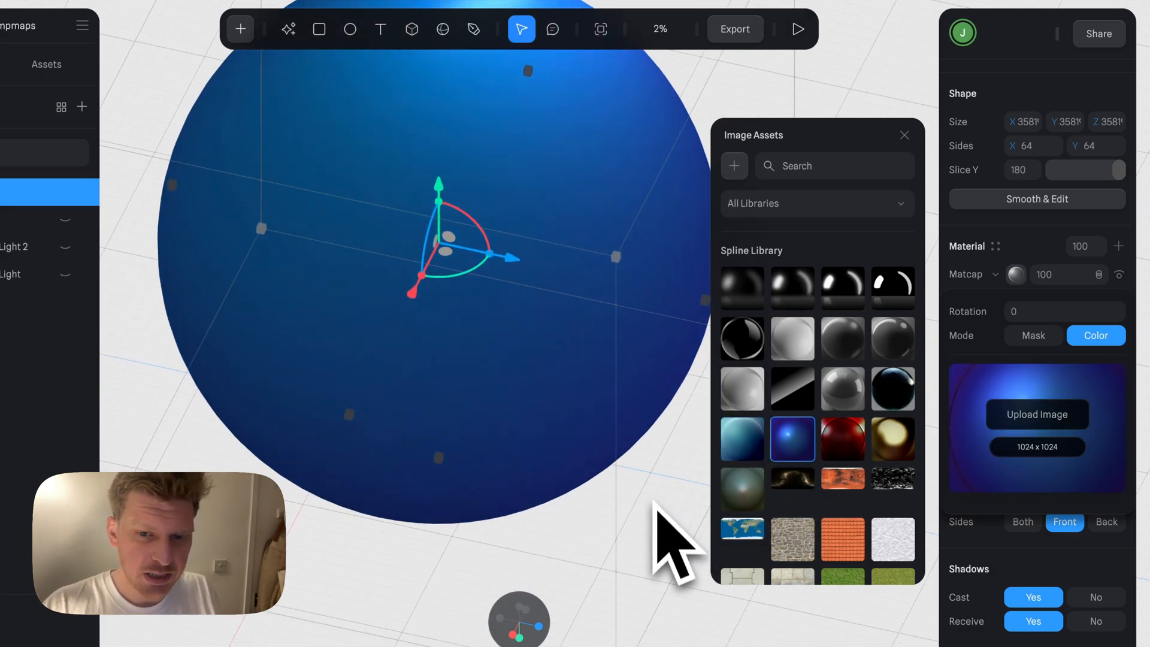
{"action": "left_click", "coordinate": [656, 509]}
{"action": "left_click_drag", "start_coordinate": [652, 507], "coordinate": [660, 526], "text": "alt"}
{"action": "left_click", "coordinate": [606, 432]}
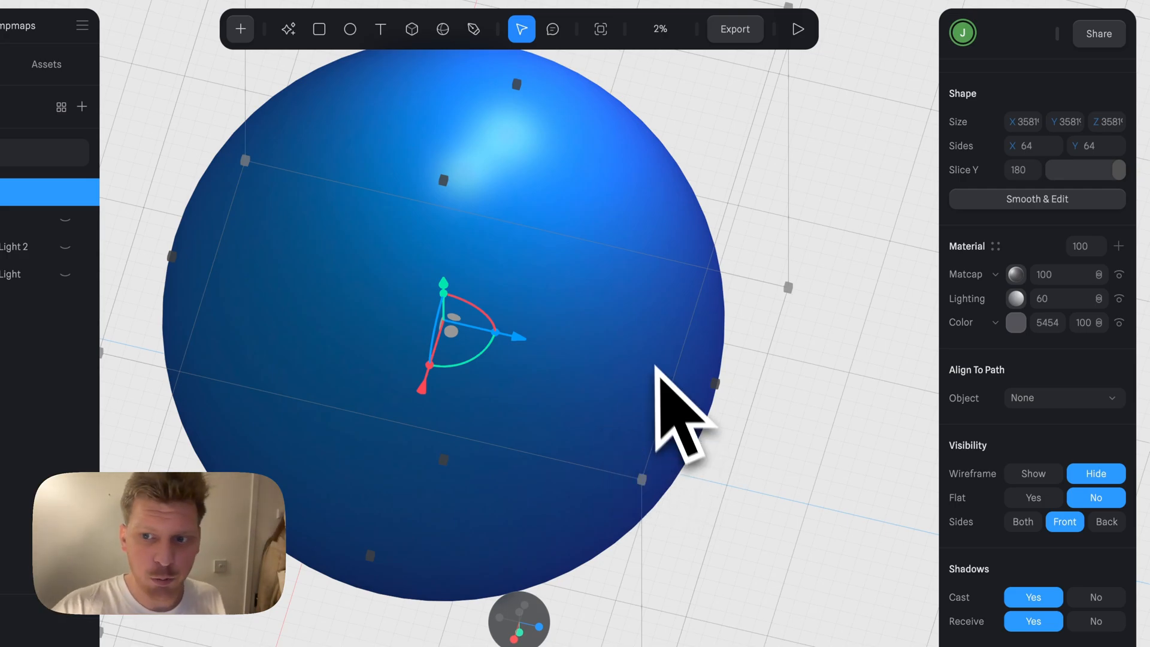
Upload the iridescent matcap image numbered (5) from the 009 Iridescents folder as the sphere's matcap texture.
{"action": "left_click", "coordinate": [1016, 275]}
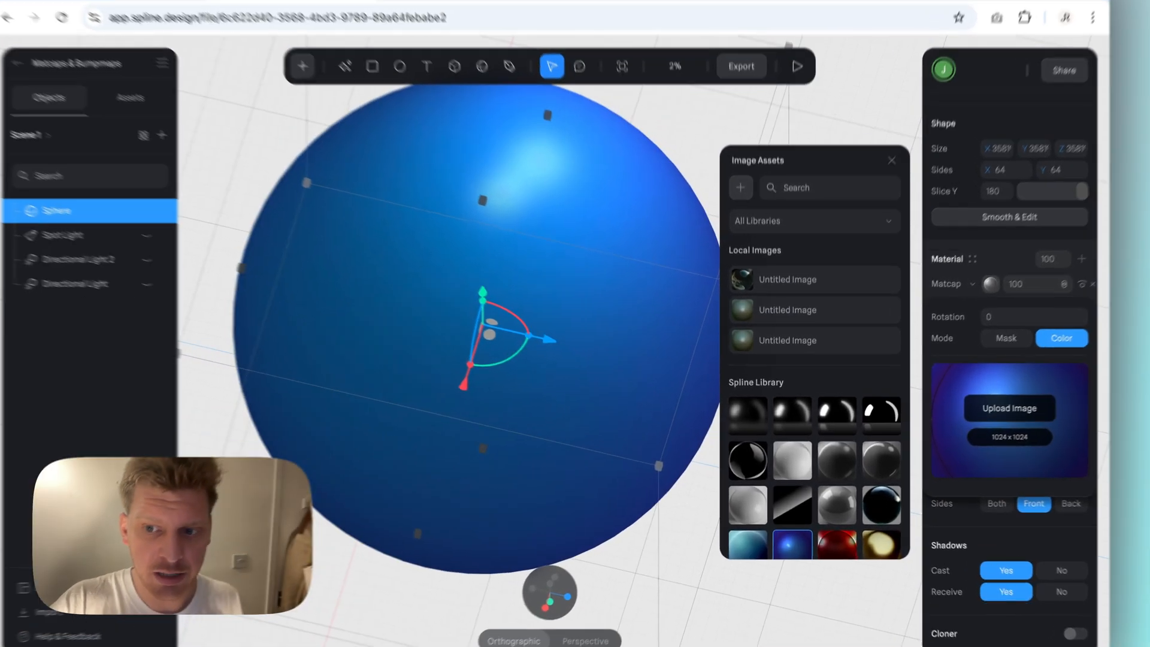
{"action": "left_click", "coordinate": [983, 415]}
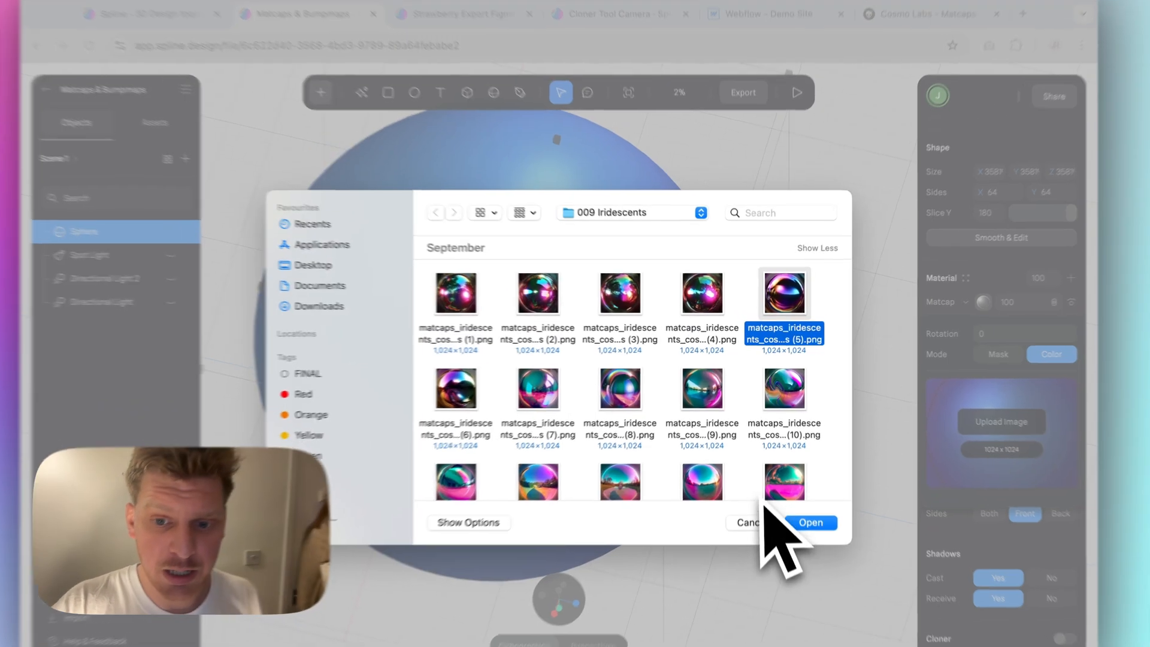
{"action": "left_click", "coordinate": [808, 509]}
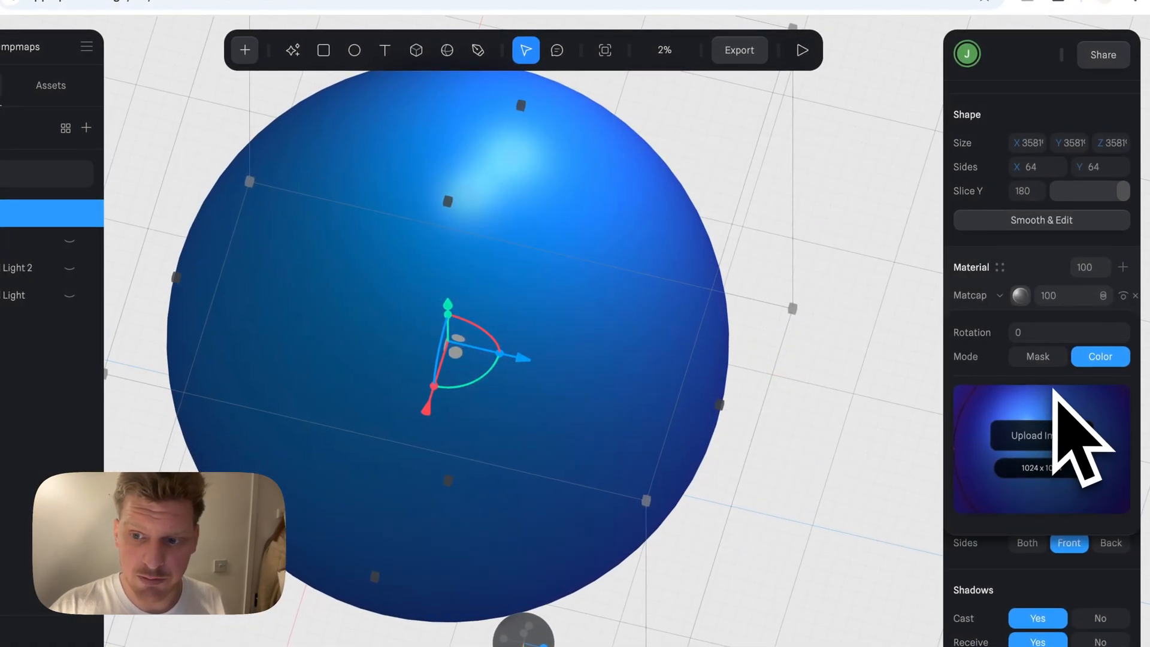
{"action": "scroll", "coordinate": [1052, 388], "scroll_direction": "up", "scroll_amount": 1}
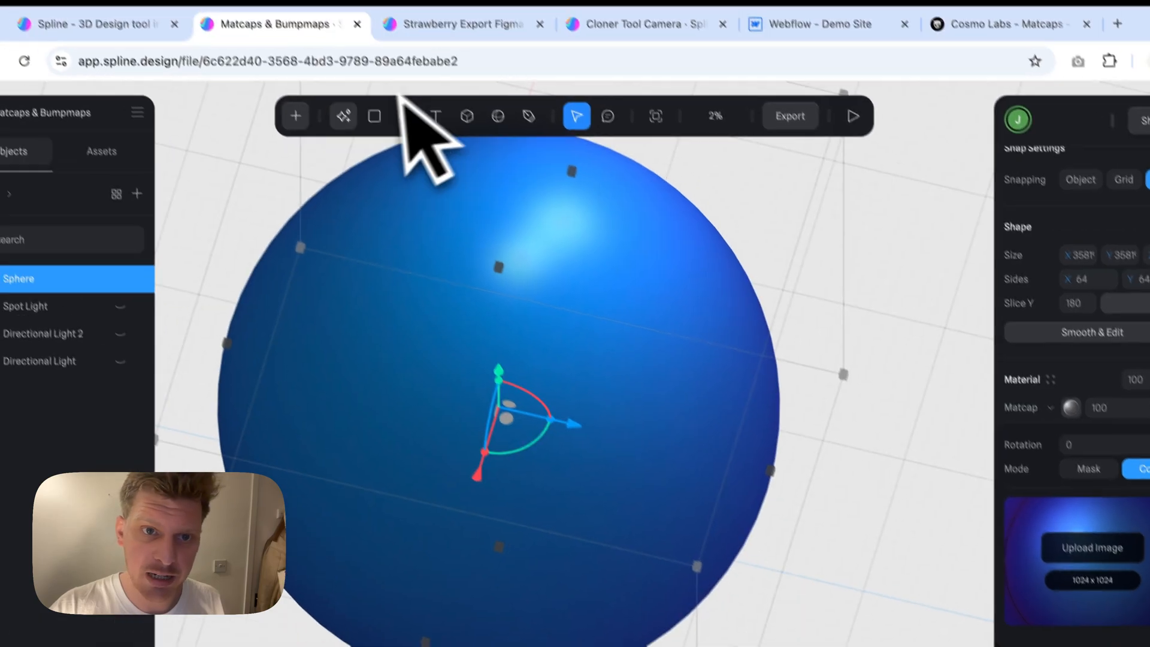
{"action": "left_click", "coordinate": [292, 49]}
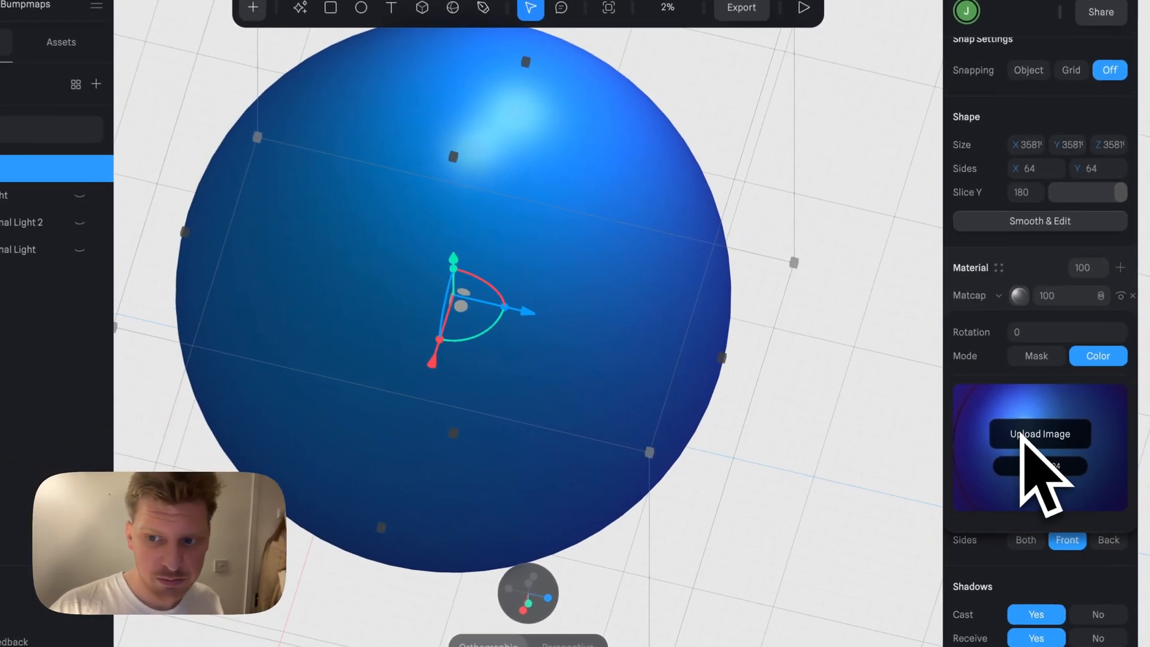
{"action": "left_click", "coordinate": [983, 452]}
{"action": "left_click", "coordinate": [801, 270]}
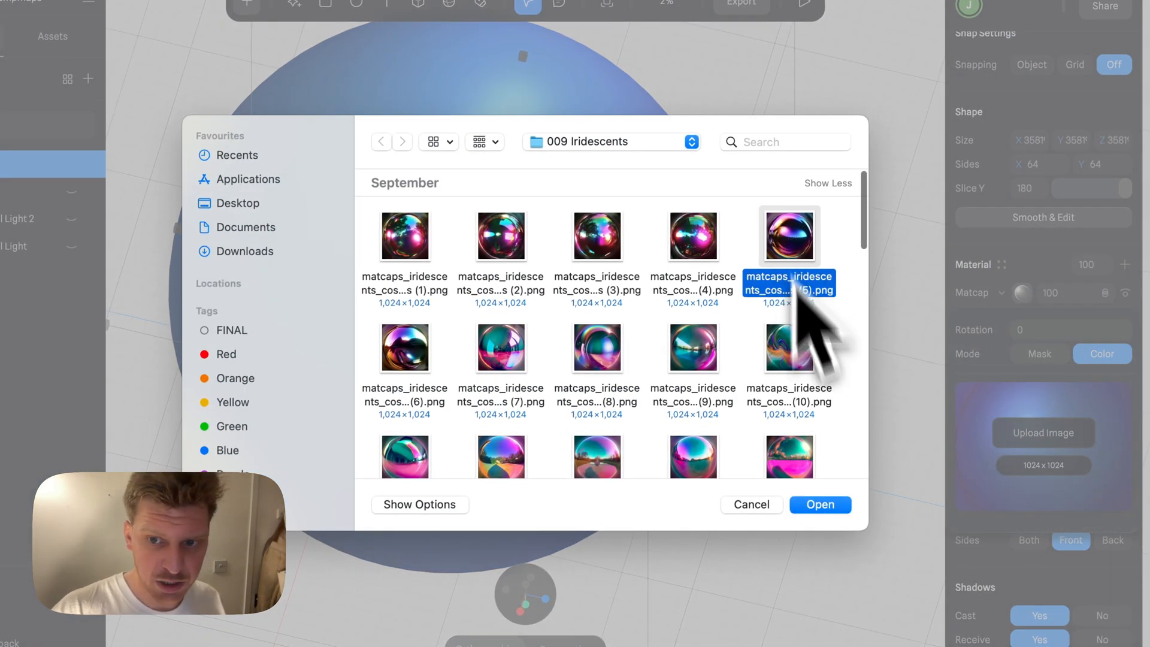
{"action": "left_click", "coordinate": [836, 504]}
{"action": "left_click", "coordinate": [837, 512]}
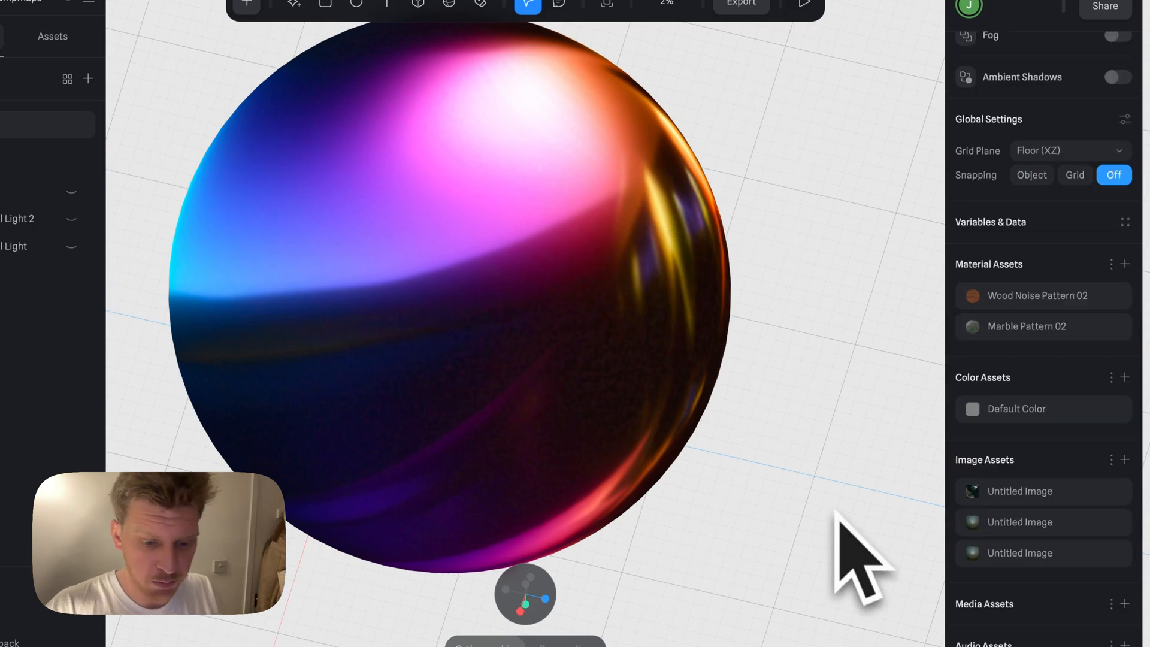
Examine the iridescent reflections on the sphere from several angles and select the sphere.
{"action": "left_click_drag", "start_coordinate": [845, 491], "coordinate": [569, 547]}
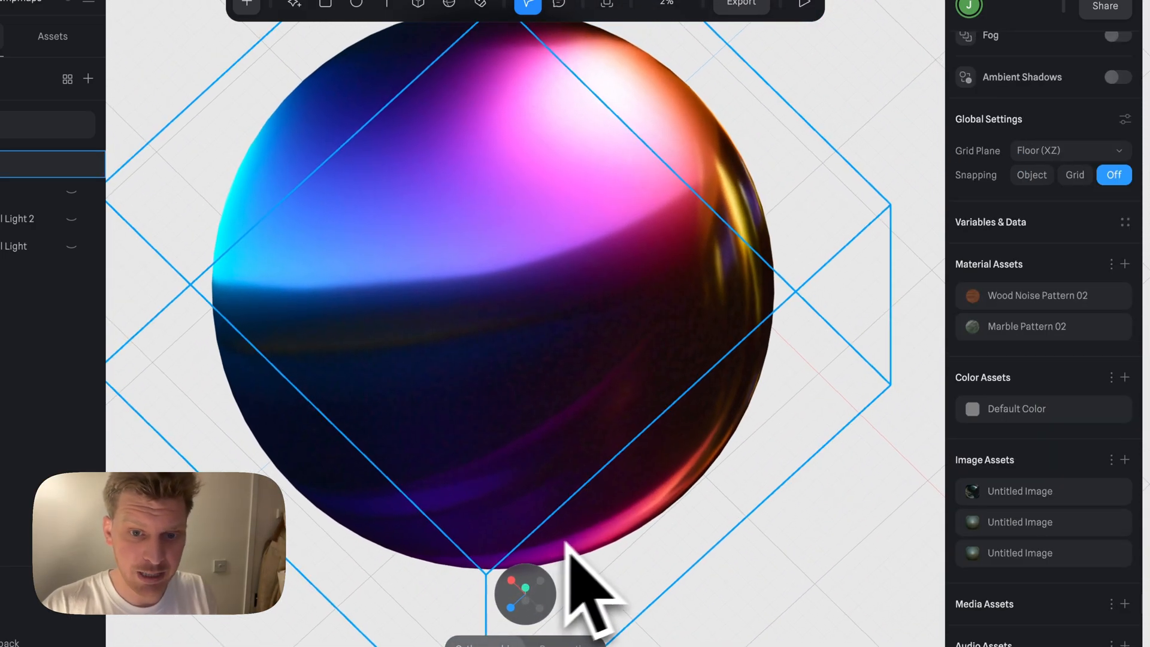
{"action": "left_click_drag", "start_coordinate": [709, 524], "coordinate": [690, 465]}
{"action": "left_click", "coordinate": [623, 419]}
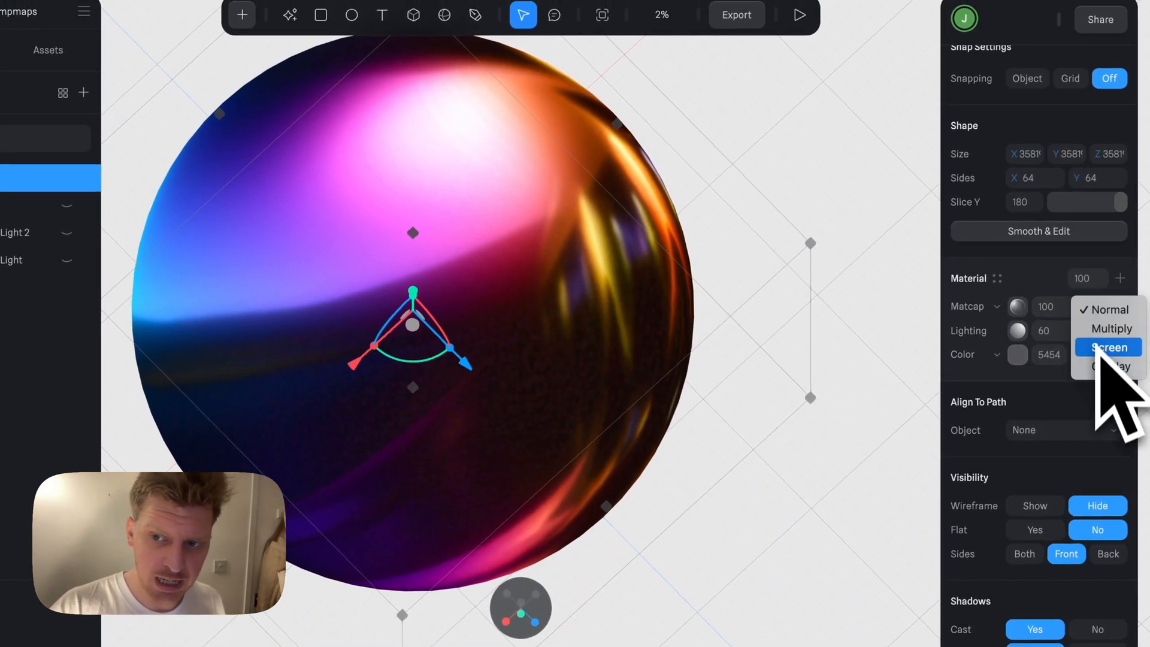
Try Overlay blending and a reduced opacity on the sphere's matcap layer, restoring Normal blending and an opacity of 100.
{"action": "left_click", "coordinate": [1099, 366]}
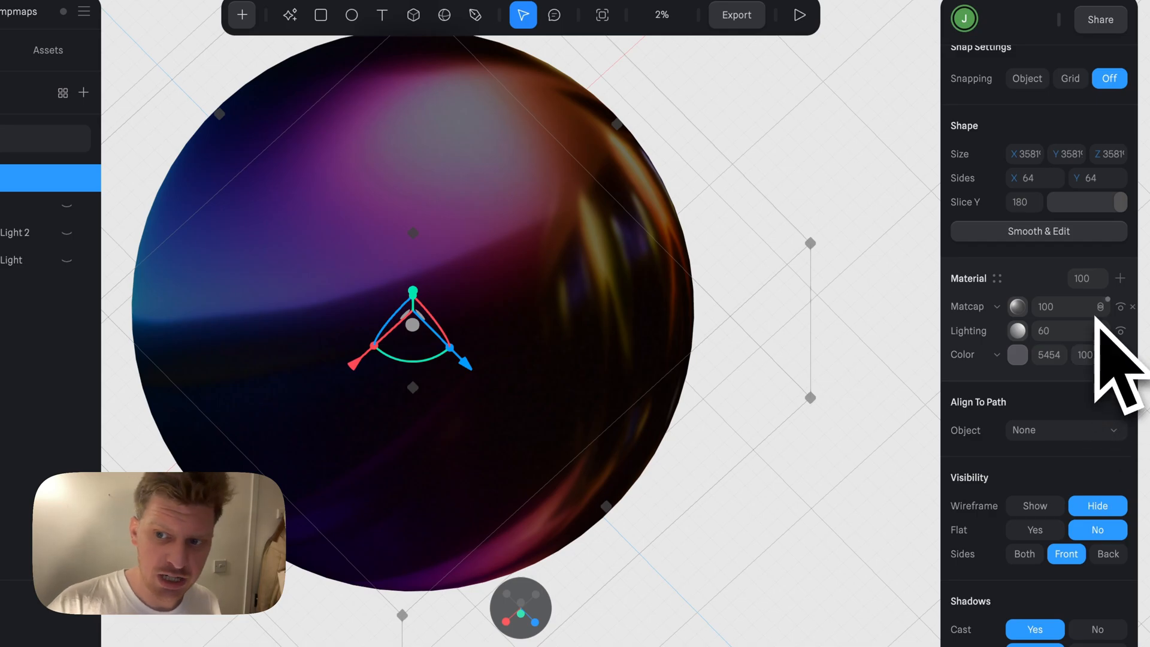
{"action": "left_click", "coordinate": [1100, 308]}
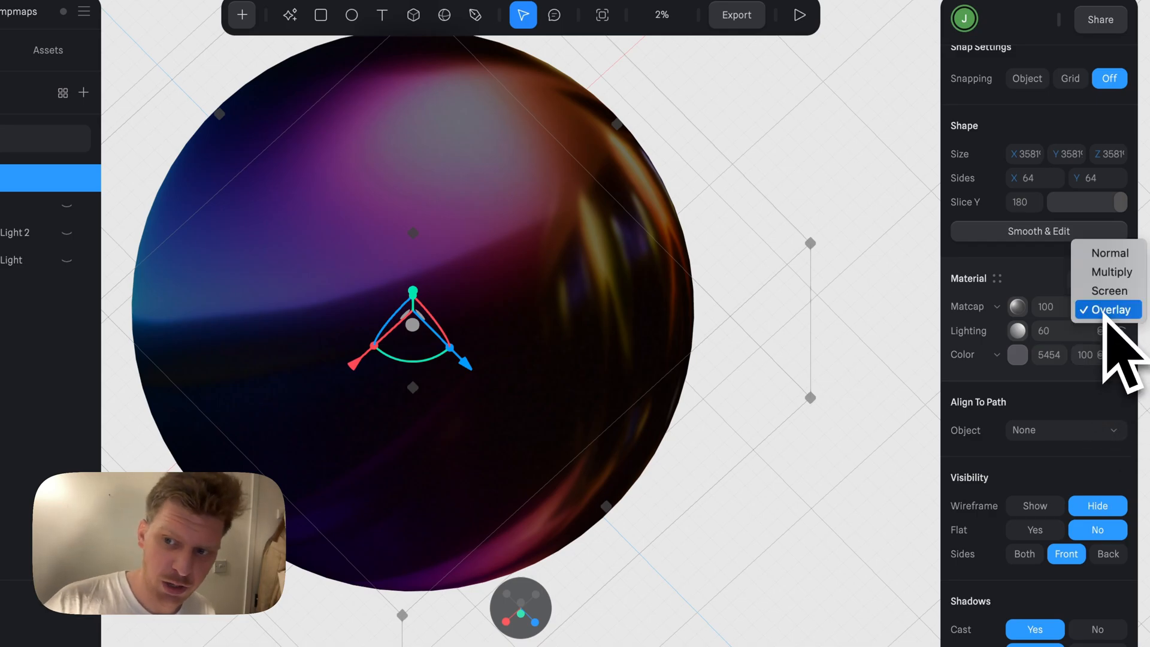
{"action": "left_click", "coordinate": [1109, 252]}
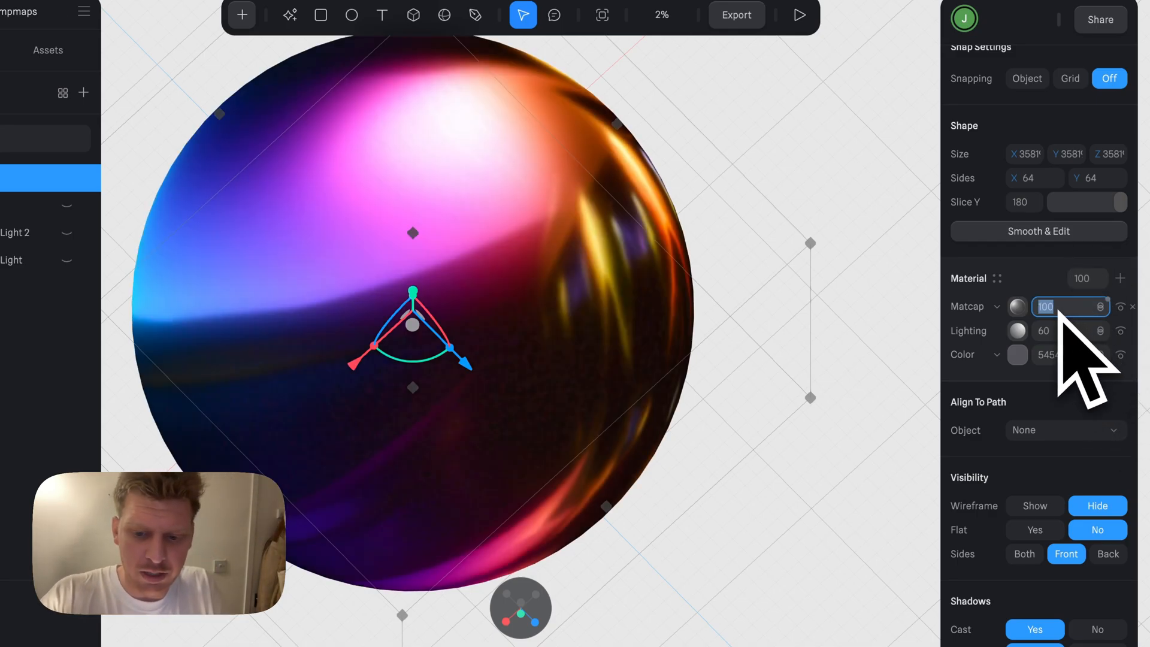
{"action": "key", "text": "Return"}
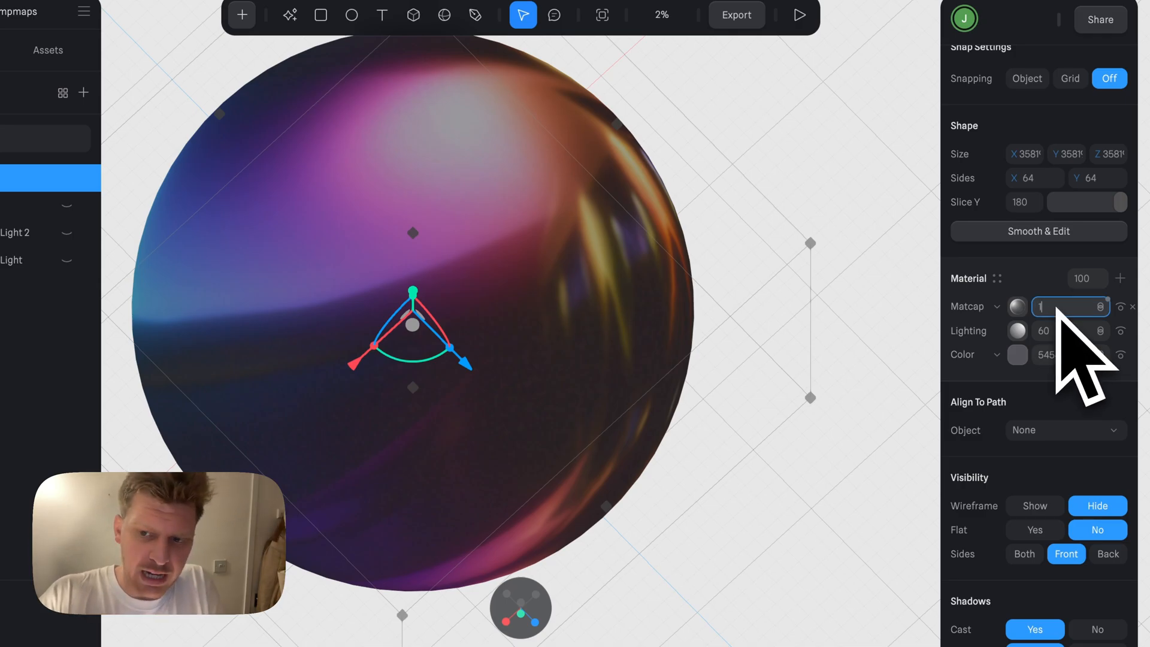
{"action": "key", "text": "Return"}
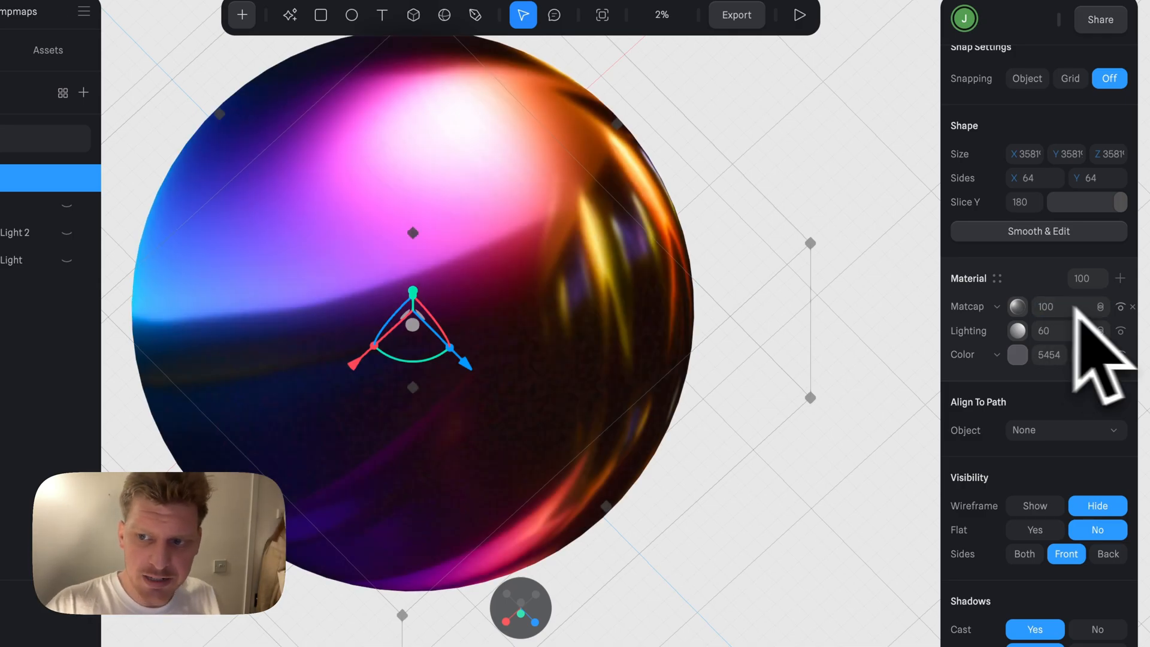
Try the Mask mode for the sphere's matcap texture and return it to Color.
{"action": "left_click", "coordinate": [1025, 307]}
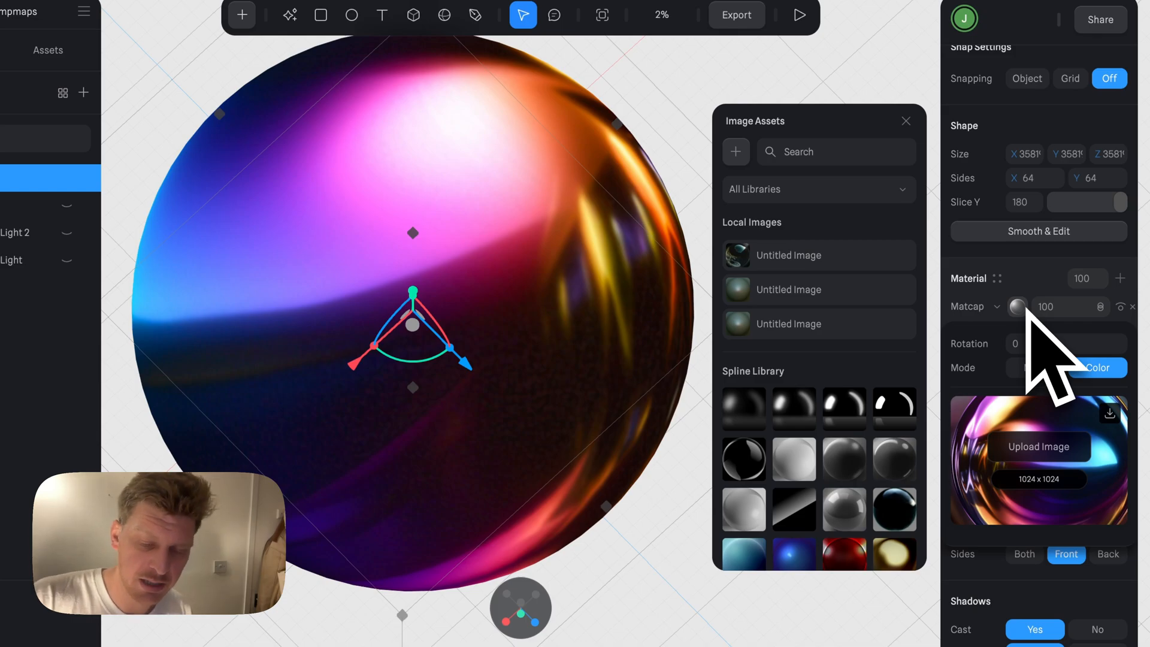
{"action": "left_click", "coordinate": [1025, 307]}
{"action": "left_click", "coordinate": [1025, 307]}
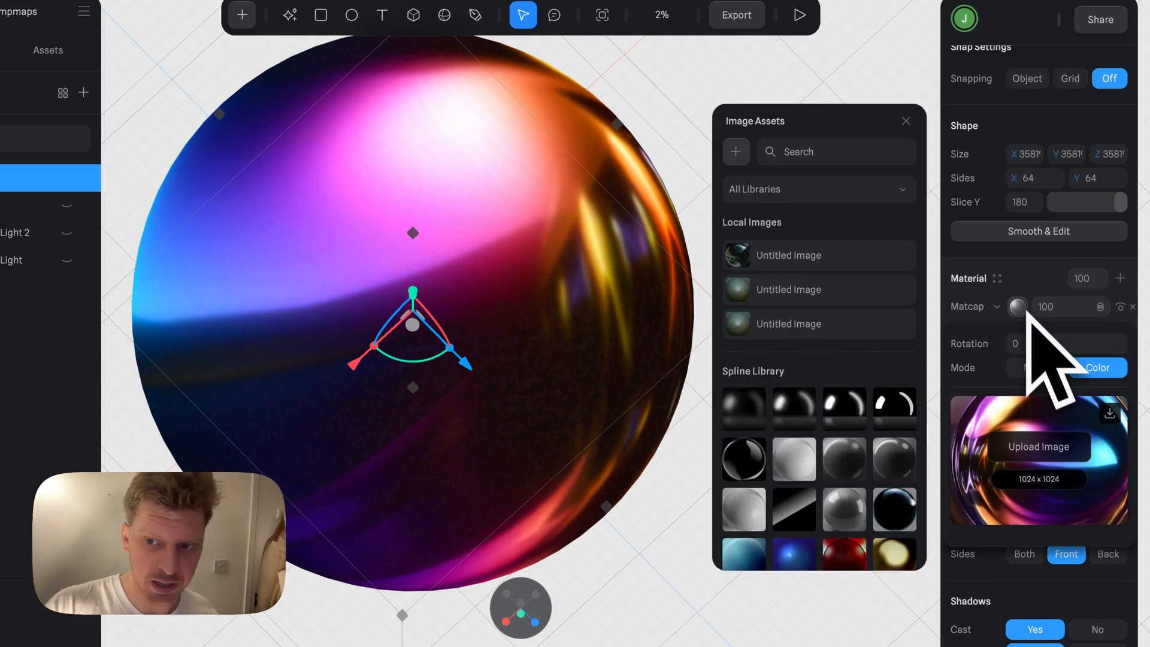
{"action": "left_click", "coordinate": [1038, 367]}
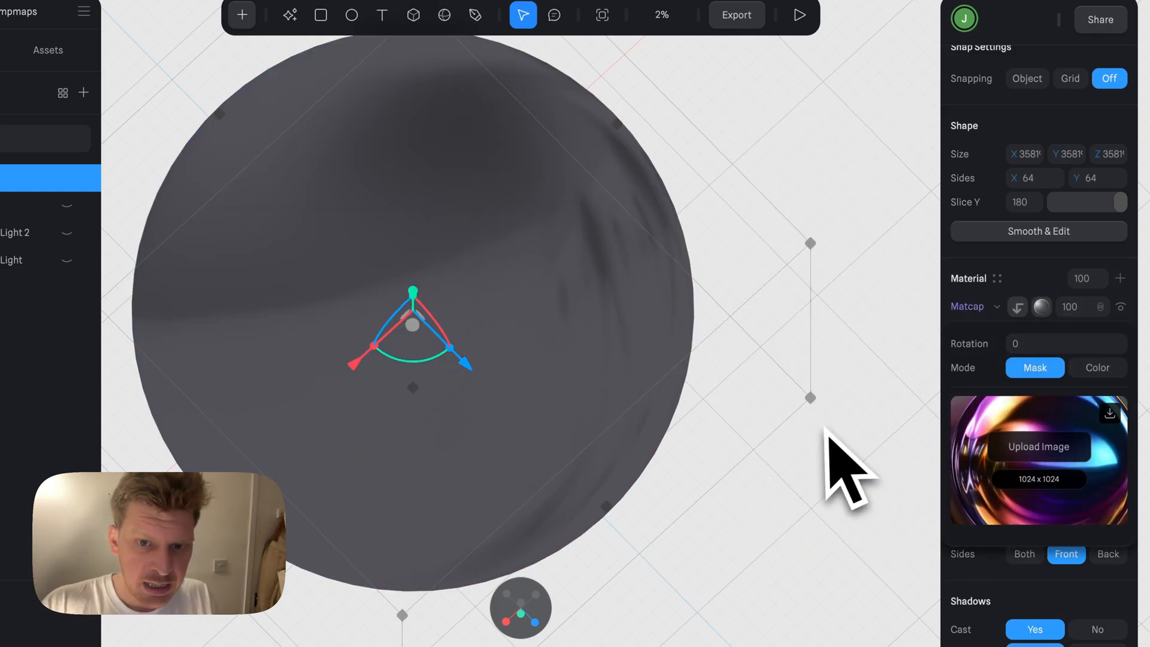
{"action": "left_click_drag", "start_coordinate": [826, 461], "coordinate": [807, 382]}
{"action": "left_click", "coordinate": [1098, 367]}
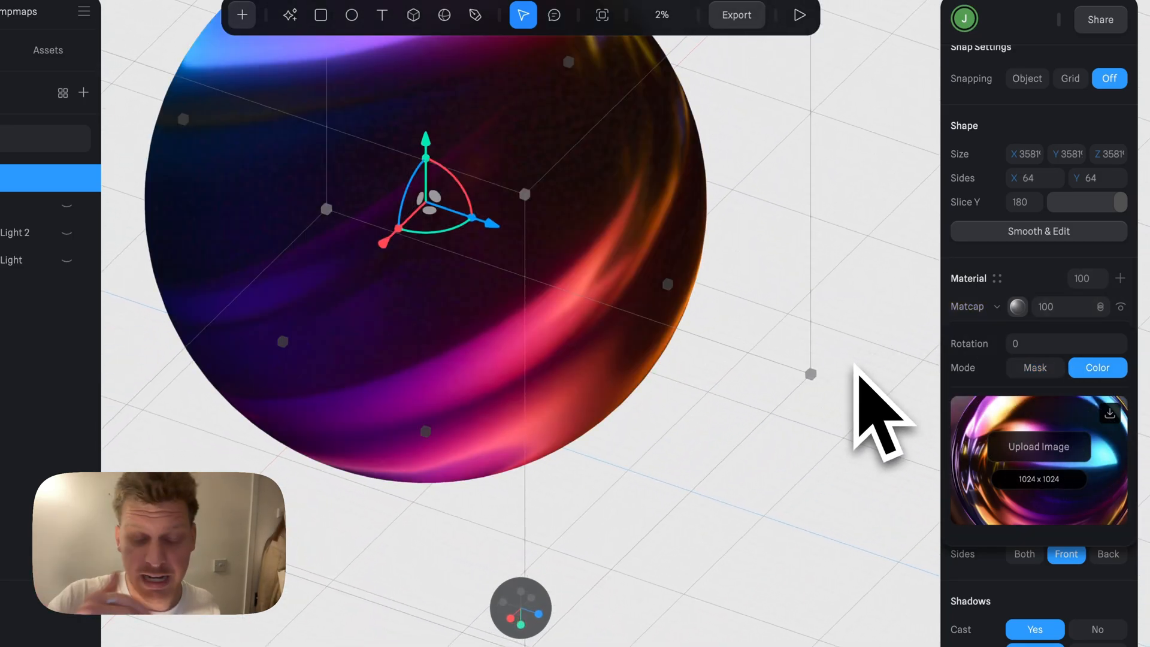
Add a second sphere of about the same size in the empty space beside the iridescent sphere, seen from the front.
{"action": "scroll", "coordinate": [727, 419], "scroll_direction": "down", "scroll_amount": 3}
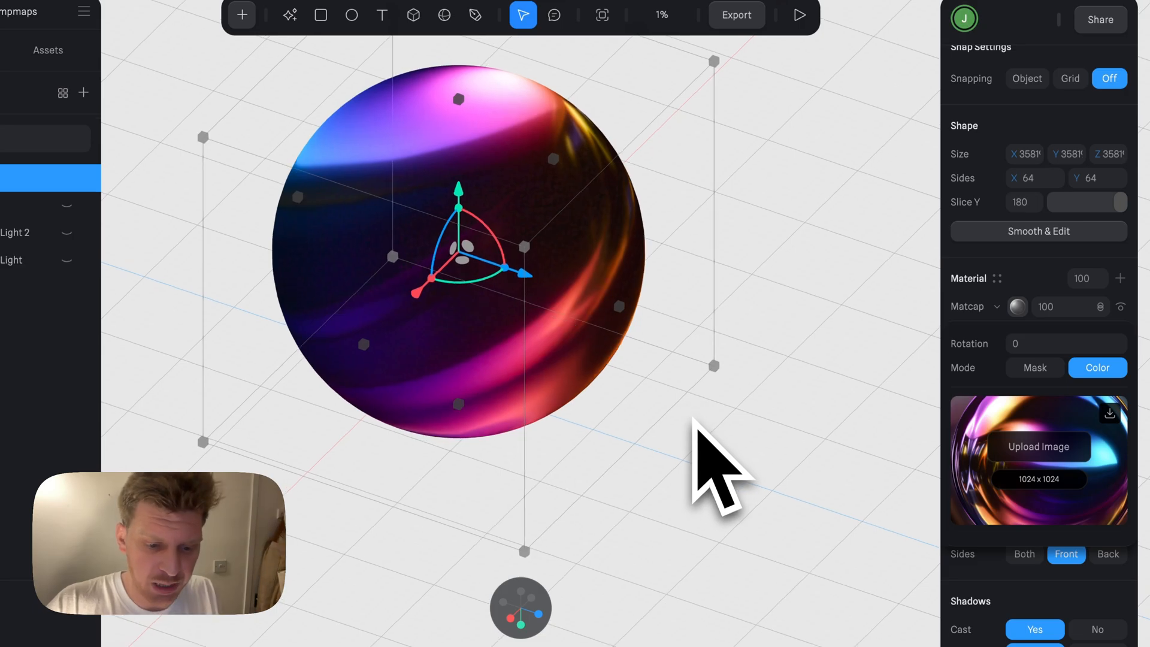
{"action": "left_click_drag", "start_coordinate": [692, 419], "coordinate": [806, 422], "text": "alt"}
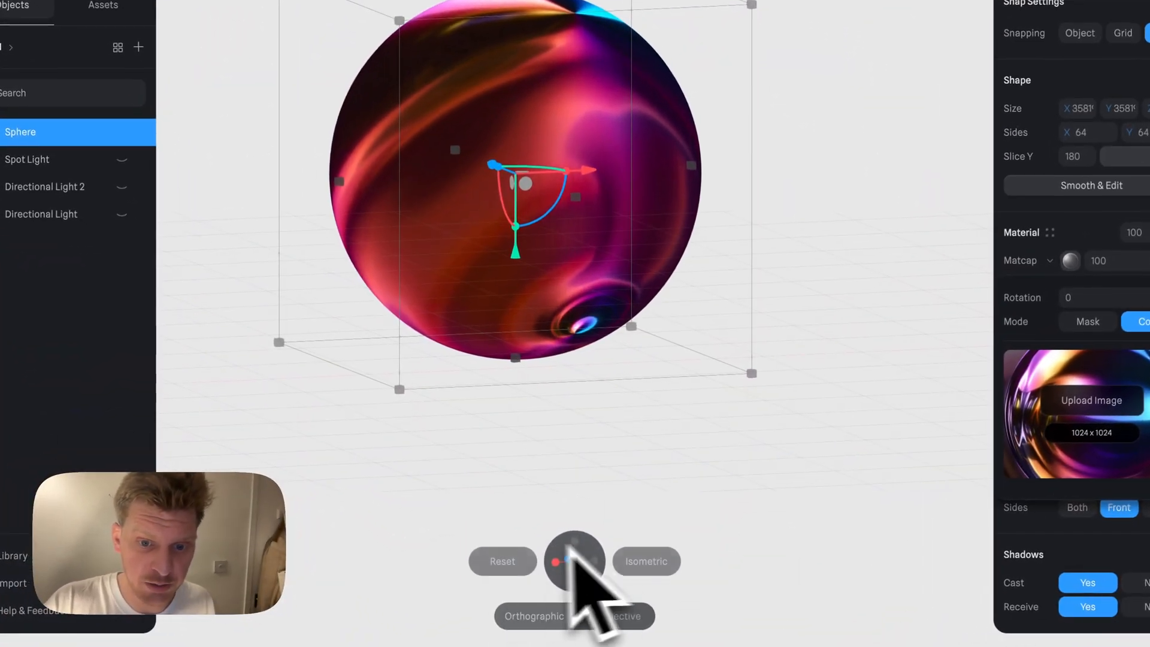
{"action": "left_click", "coordinate": [570, 562]}
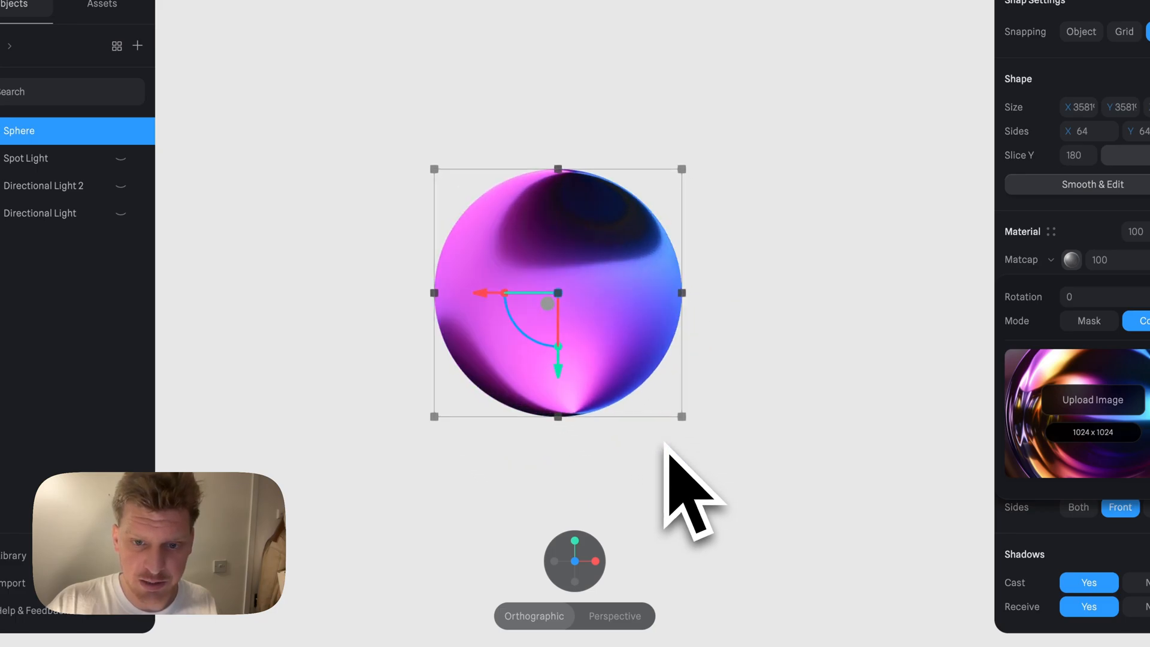
{"action": "left_click", "coordinate": [702, 378]}
{"action": "left_click_drag", "start_coordinate": [646, 318], "coordinate": [250, 324]}
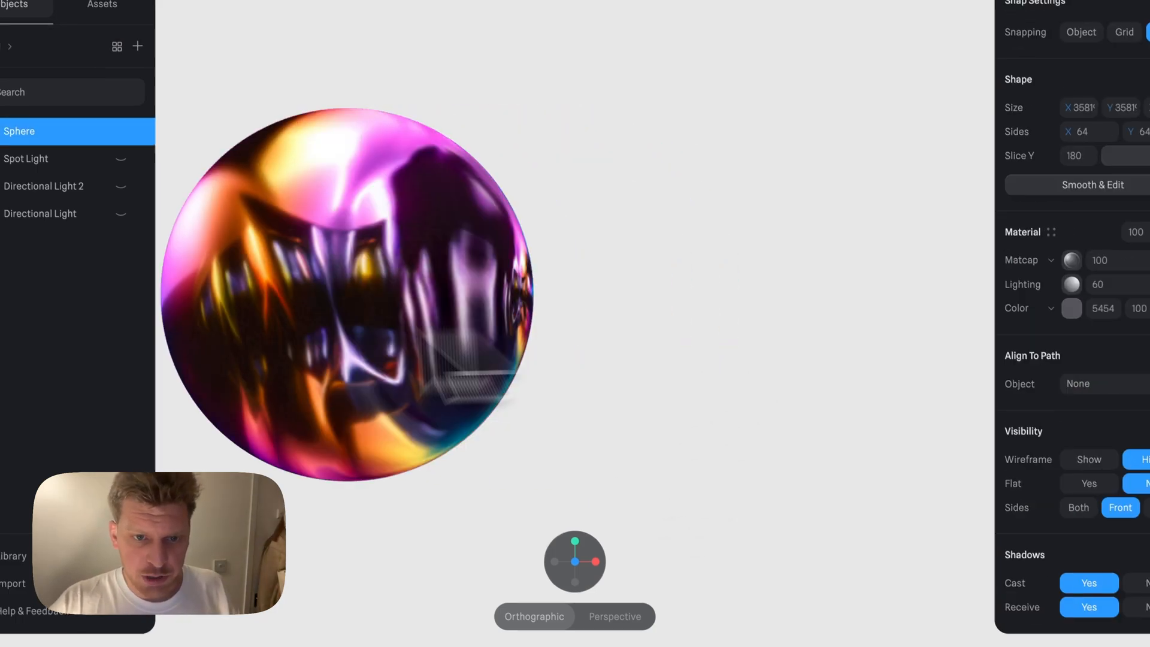
{"action": "left_click", "coordinate": [462, 412]}
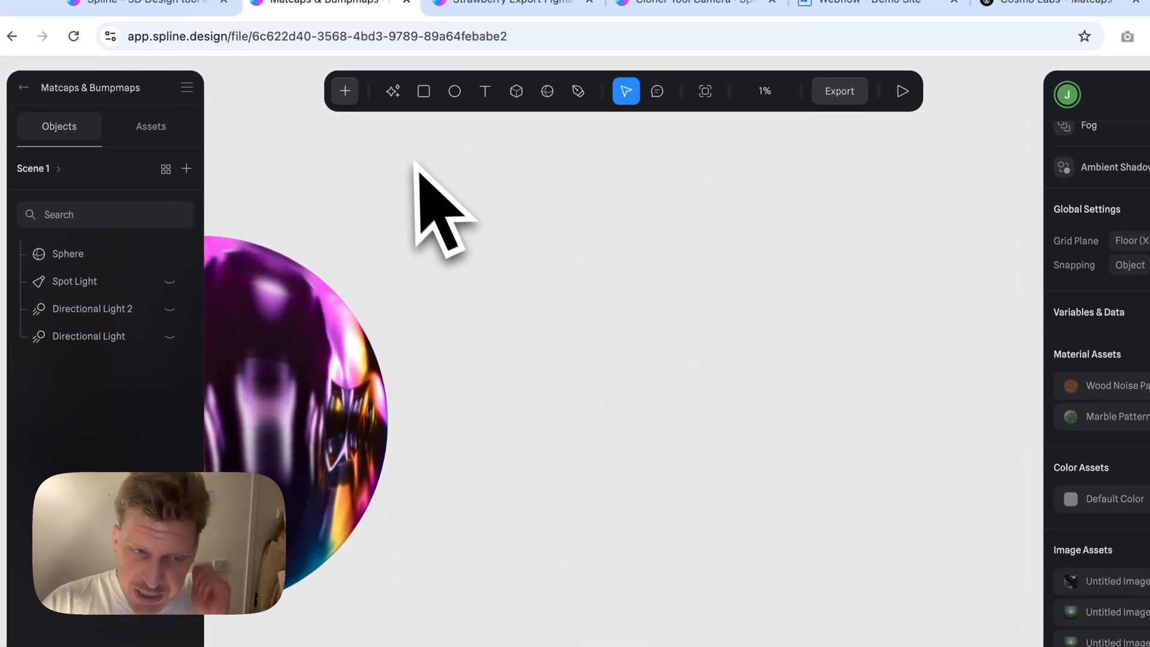
{"action": "left_click", "coordinate": [344, 91]}
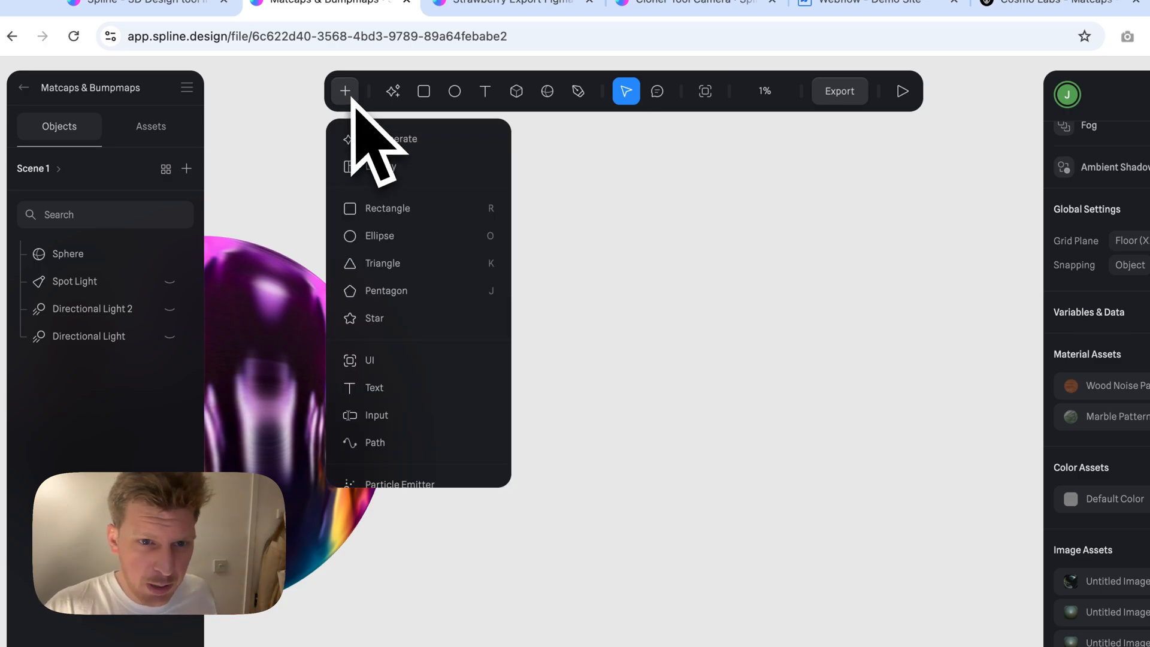
{"action": "scroll", "coordinate": [442, 321], "scroll_direction": "down", "scroll_amount": 5}
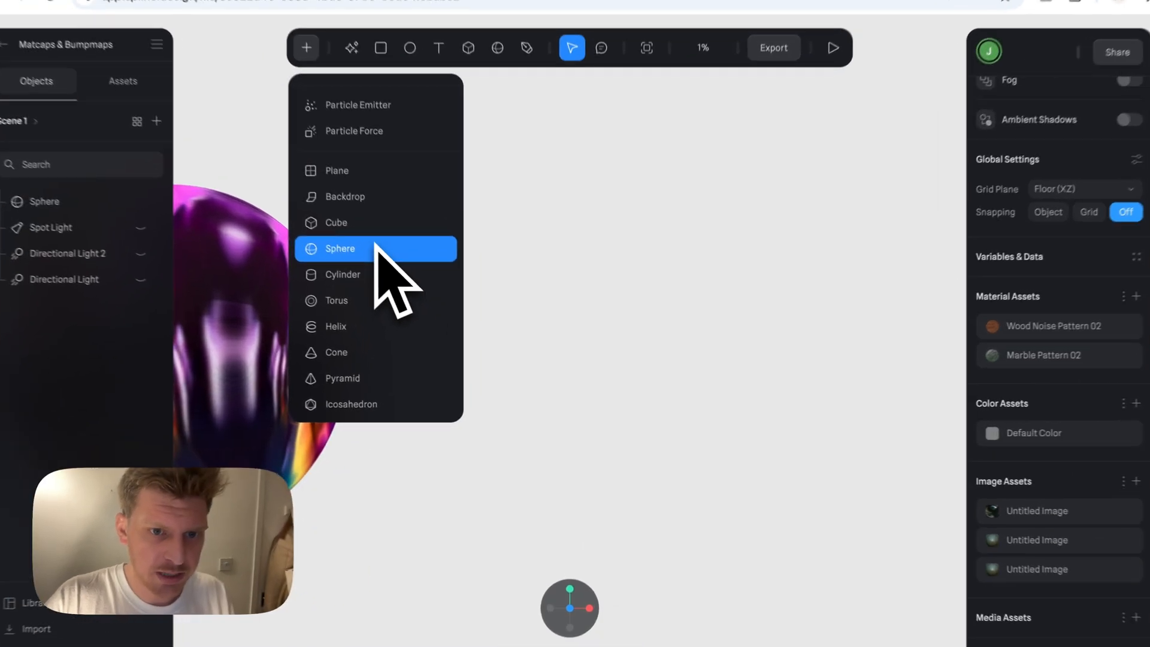
{"action": "left_click", "coordinate": [410, 279]}
{"action": "mouse_move", "coordinate": [508, 157]}
{"action": "left_mouse_down"}
{"action": "mouse_move", "coordinate": [737, 327]}
{"action": "mouse_move", "coordinate": [807, 477]}
{"action": "mouse_move", "coordinate": [860, 524]}
{"action": "left_mouse_up"}
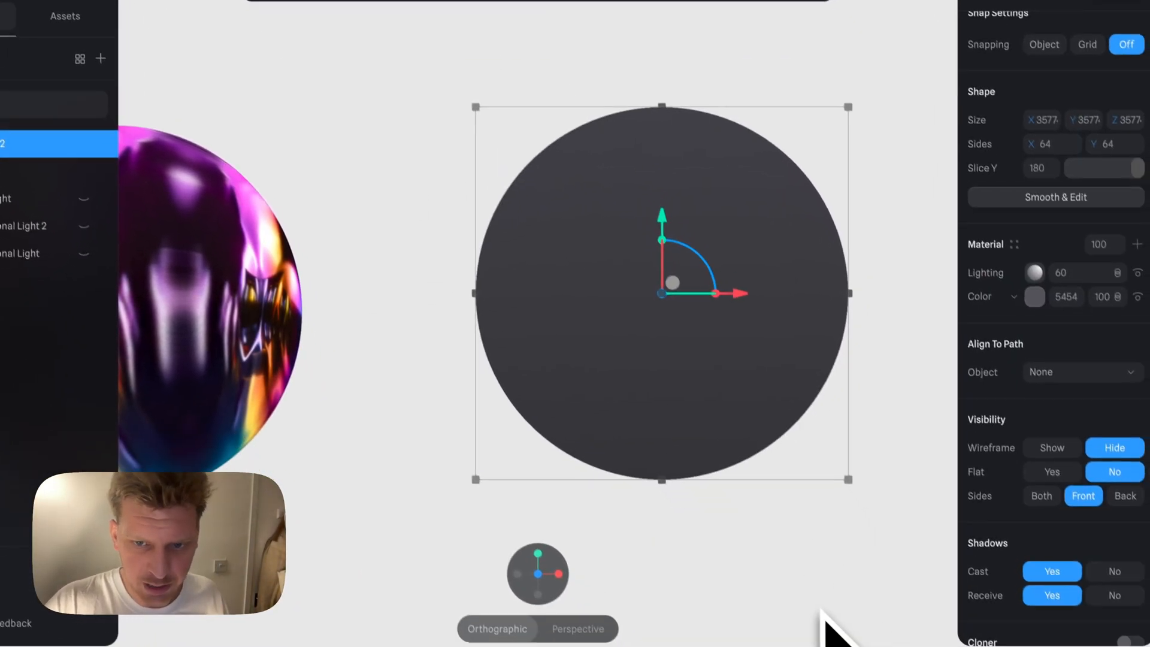
Try Gradient Color Noise 02 from the Noise library, Marble Pattern 02 and Wood Noise Pattern 02 as the new sphere's material.
{"action": "scroll", "coordinate": [823, 612], "scroll_direction": "right", "scroll_amount": 2}
{"action": "scroll", "coordinate": [778, 580], "scroll_direction": "up", "scroll_amount": 3}
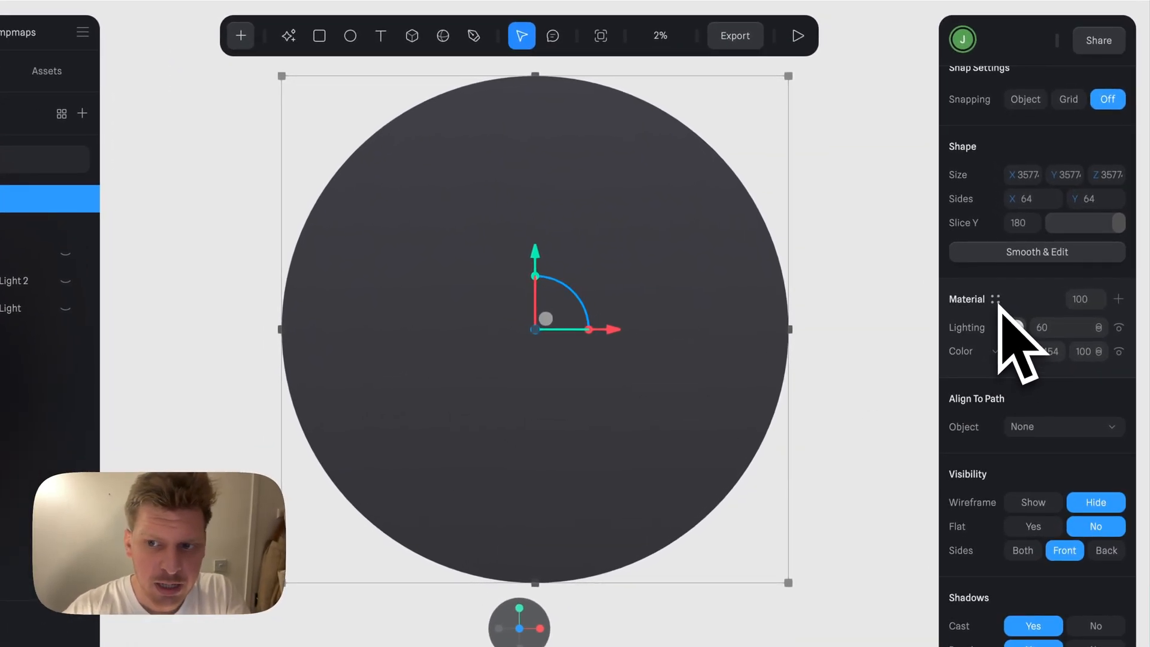
{"action": "left_click", "coordinate": [995, 302]}
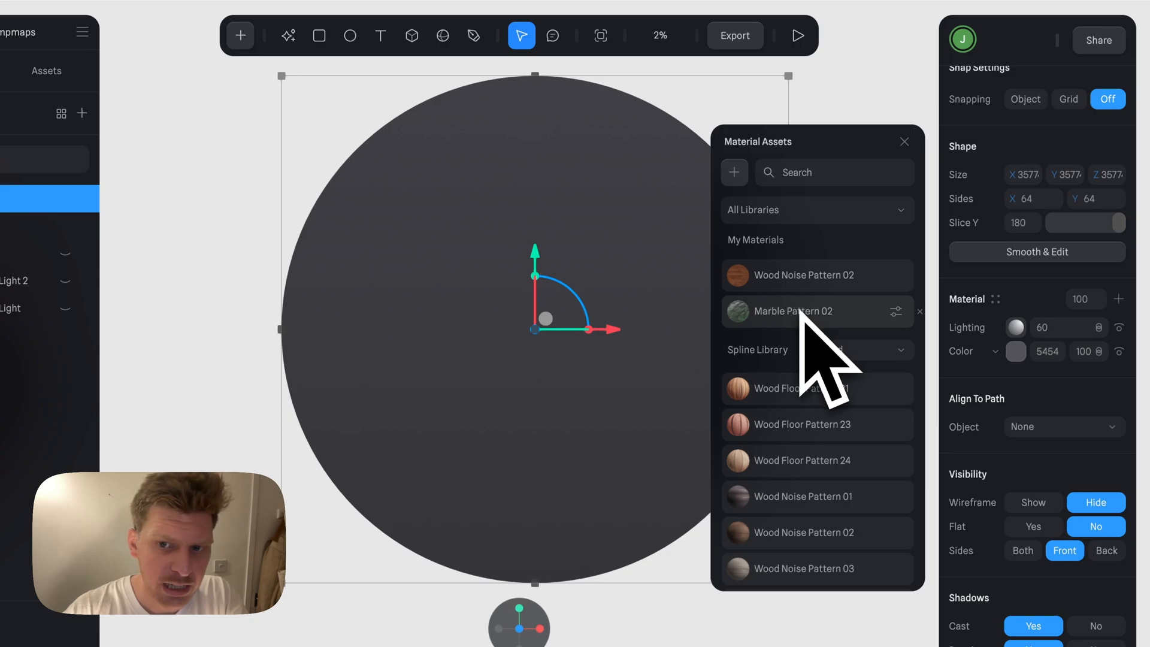
{"action": "left_click", "coordinate": [827, 351]}
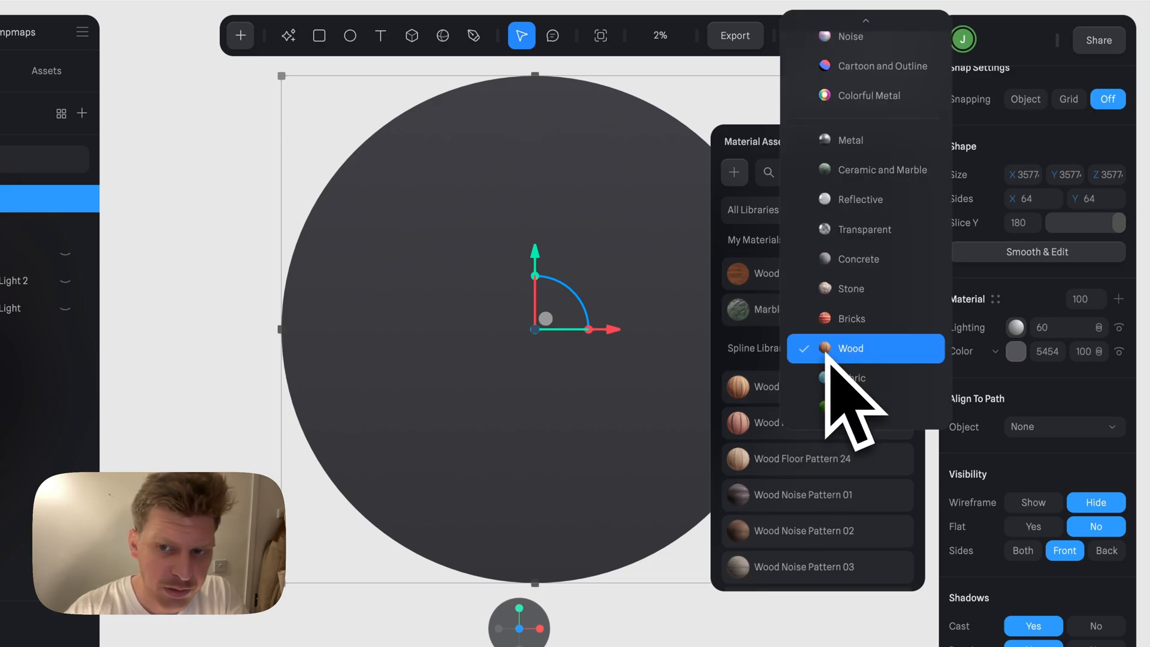
{"action": "scroll", "coordinate": [841, 326], "scroll_direction": "up", "scroll_amount": 3}
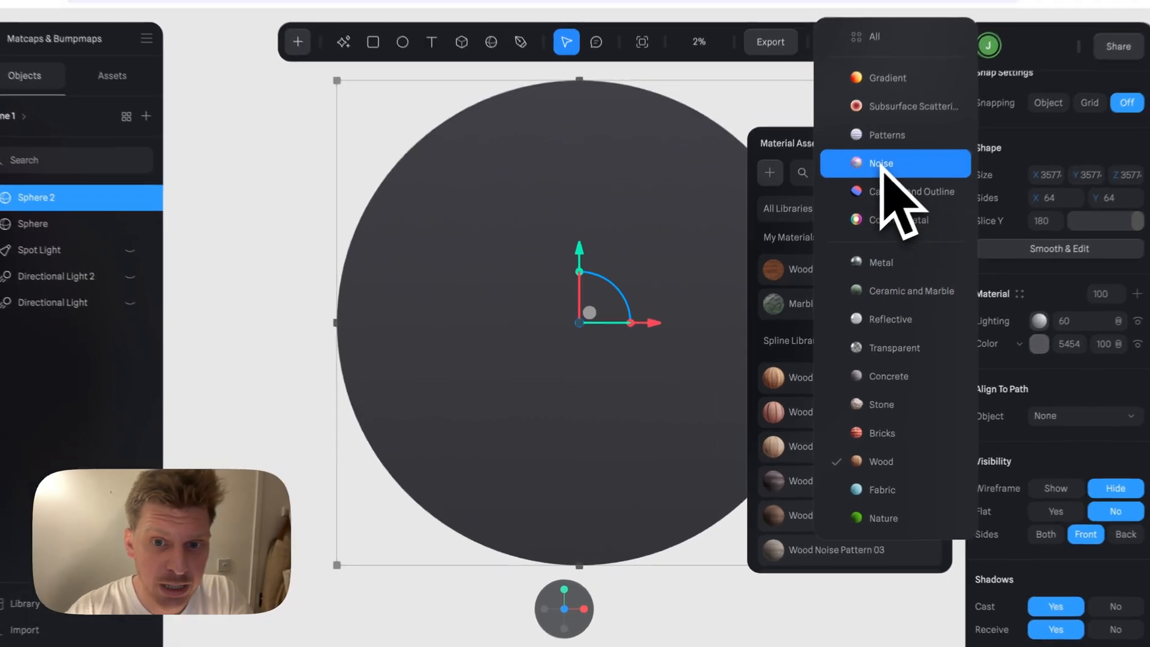
{"action": "left_click", "coordinate": [839, 213]}
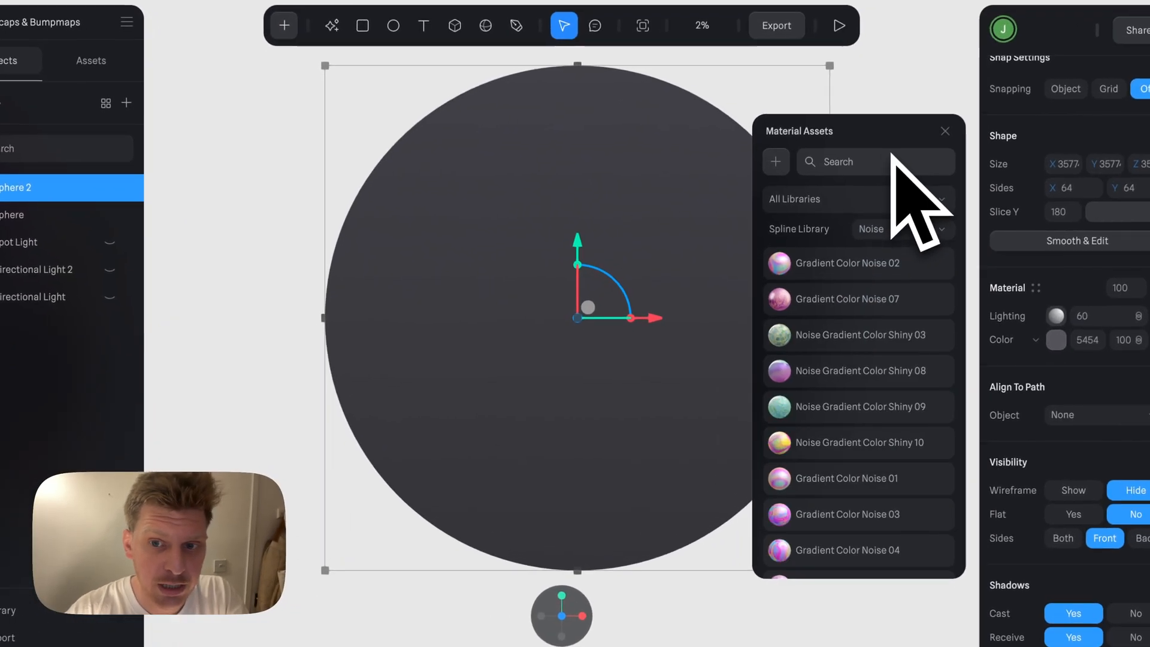
{"action": "left_click", "coordinate": [862, 270]}
{"action": "left_click", "coordinate": [853, 339]}
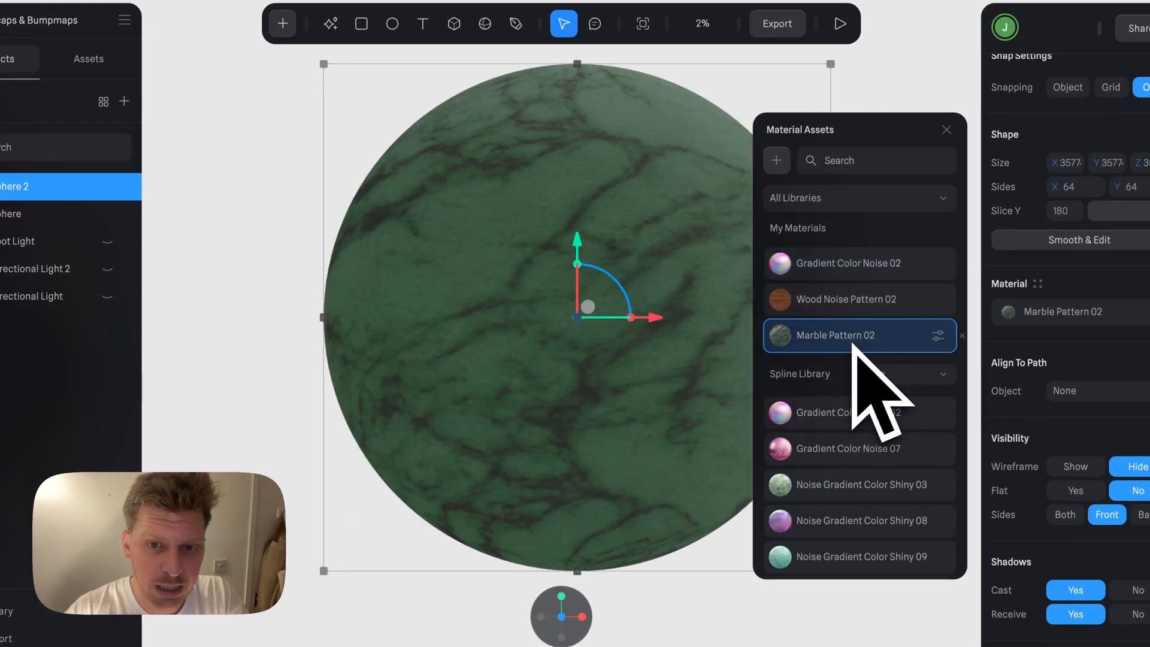
{"action": "left_click", "coordinate": [853, 419]}
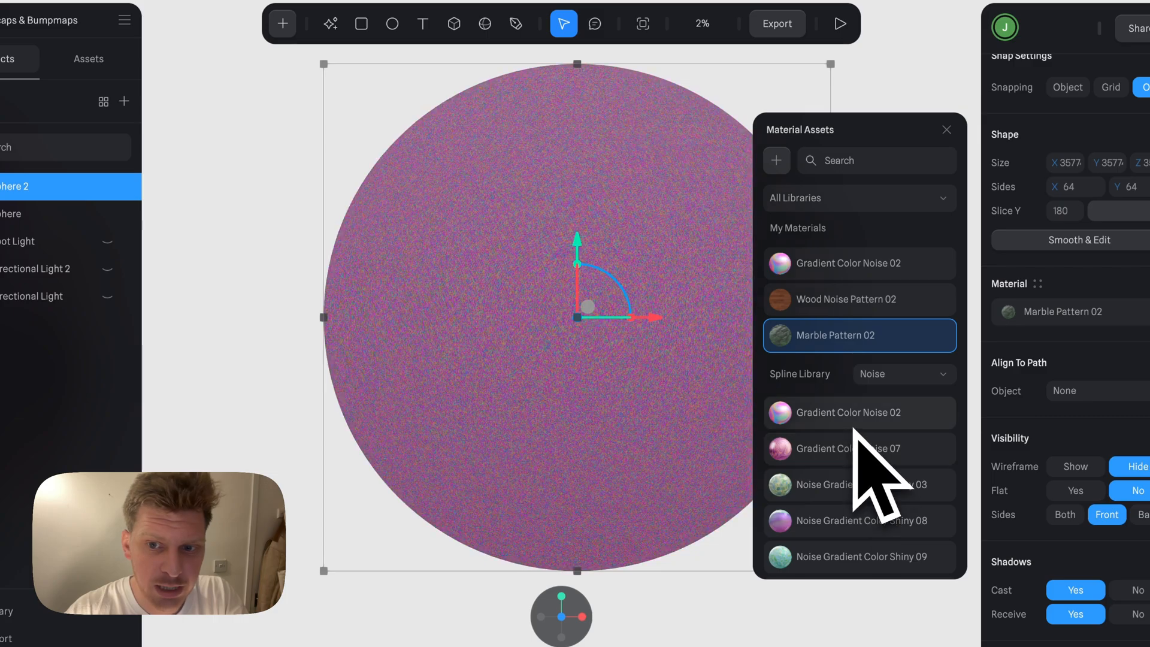
{"action": "left_click", "coordinate": [853, 336]}
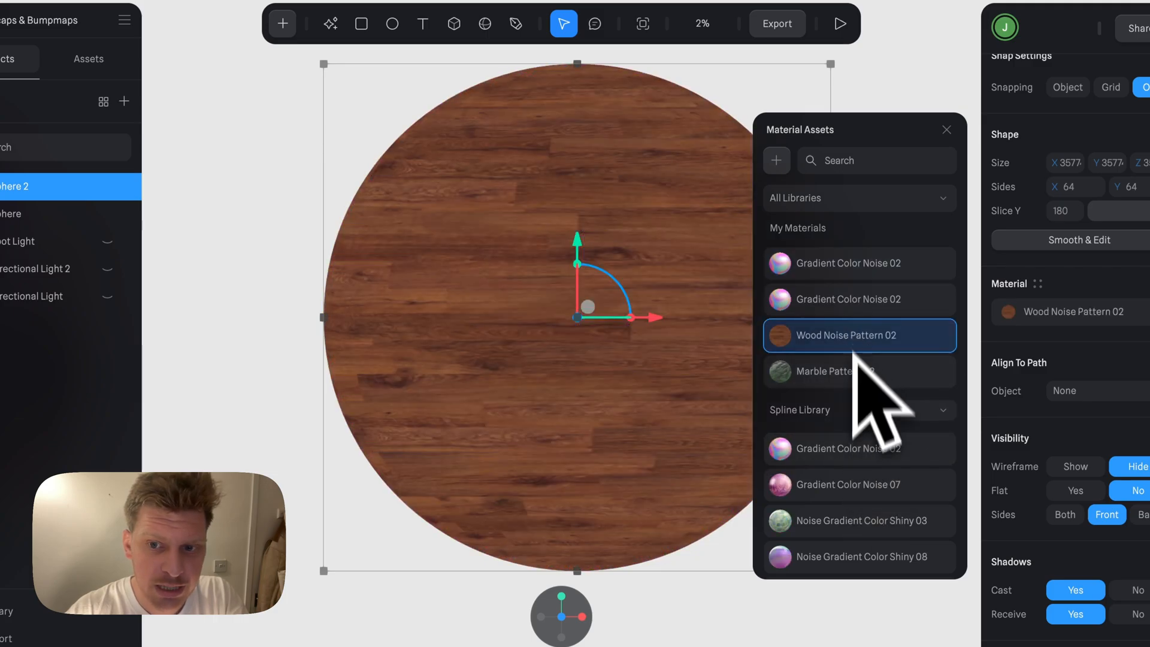
Try the NPR Flat Shadow 02 material from the library's Cartoon and Outline category on the new sphere.
{"action": "scroll", "coordinate": [865, 461], "scroll_direction": "down", "scroll_amount": 3}
{"action": "scroll", "coordinate": [886, 379], "scroll_direction": "up", "scroll_amount": 3}
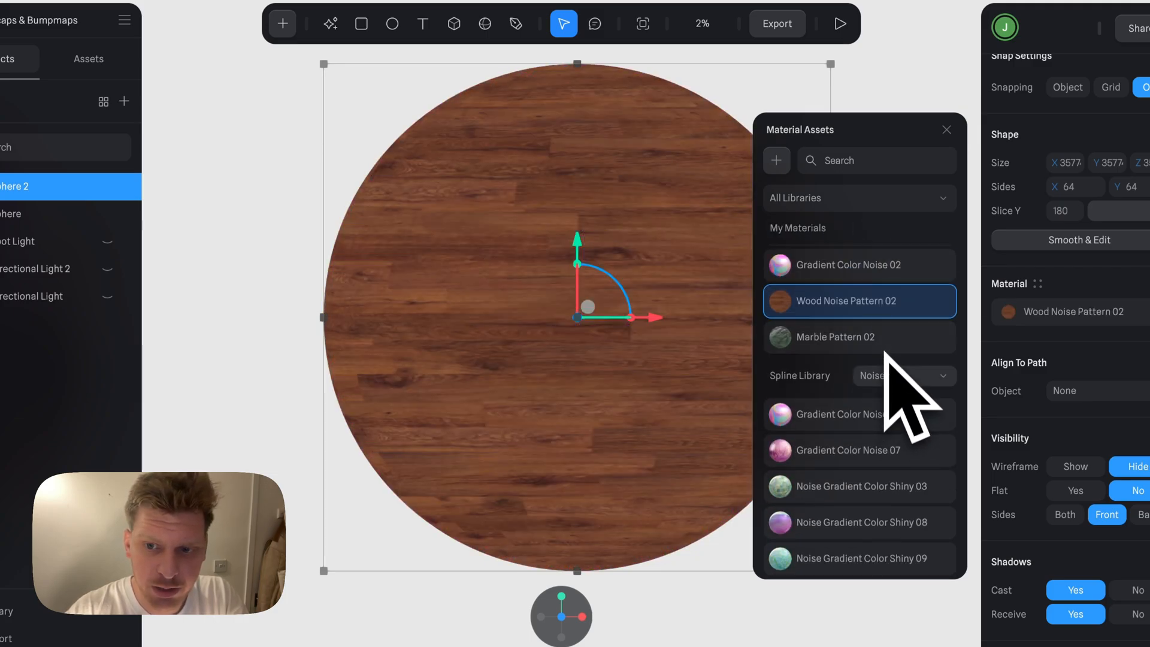
{"action": "left_click", "coordinate": [885, 374]}
{"action": "left_click", "coordinate": [891, 405]}
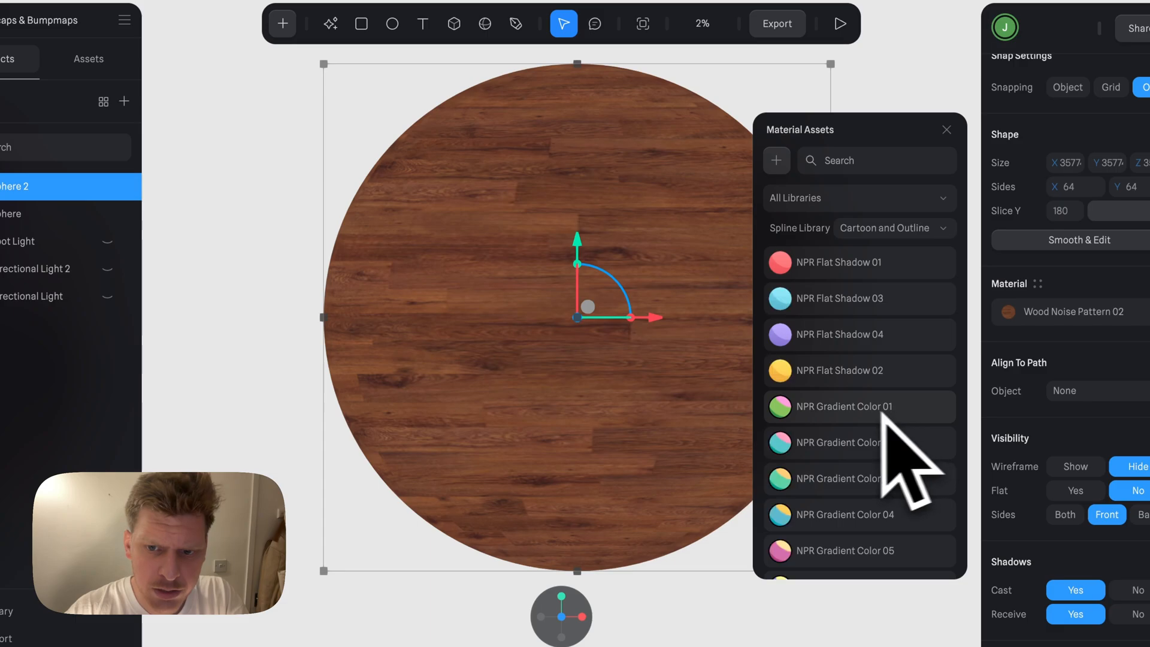
{"action": "left_click", "coordinate": [845, 369]}
Try the Concrete library materials on the new sphere, including Concrete Eroded Floor 01, 02, 03, 04 and 09.
{"action": "left_click", "coordinate": [887, 263]}
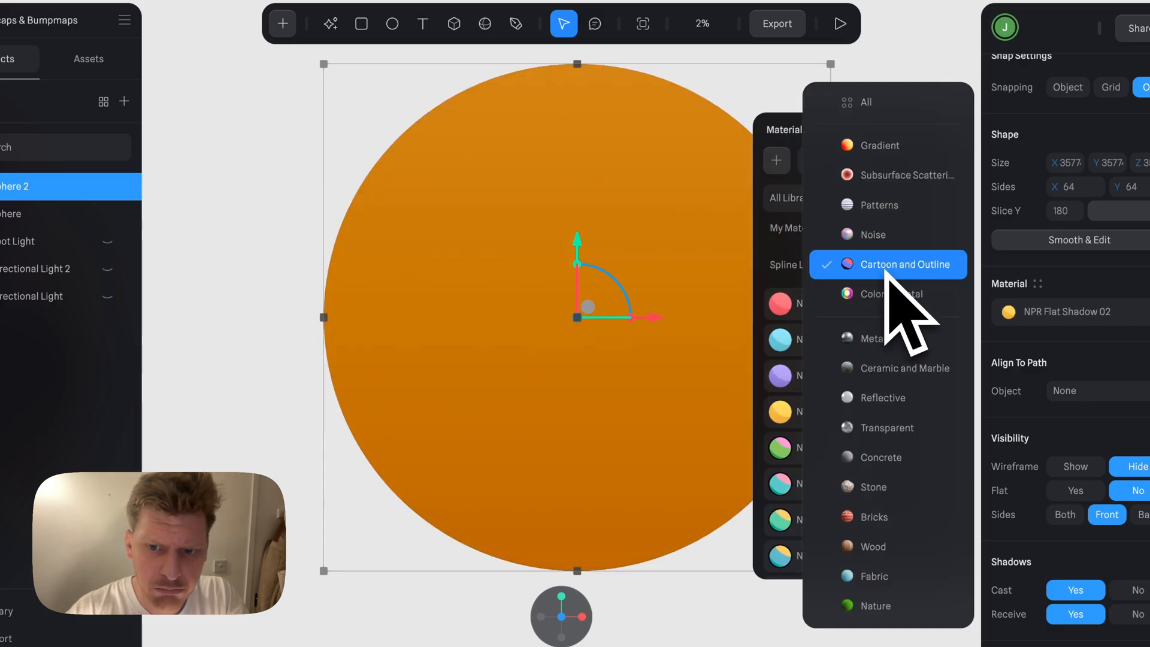
{"action": "left_click", "coordinate": [896, 457]}
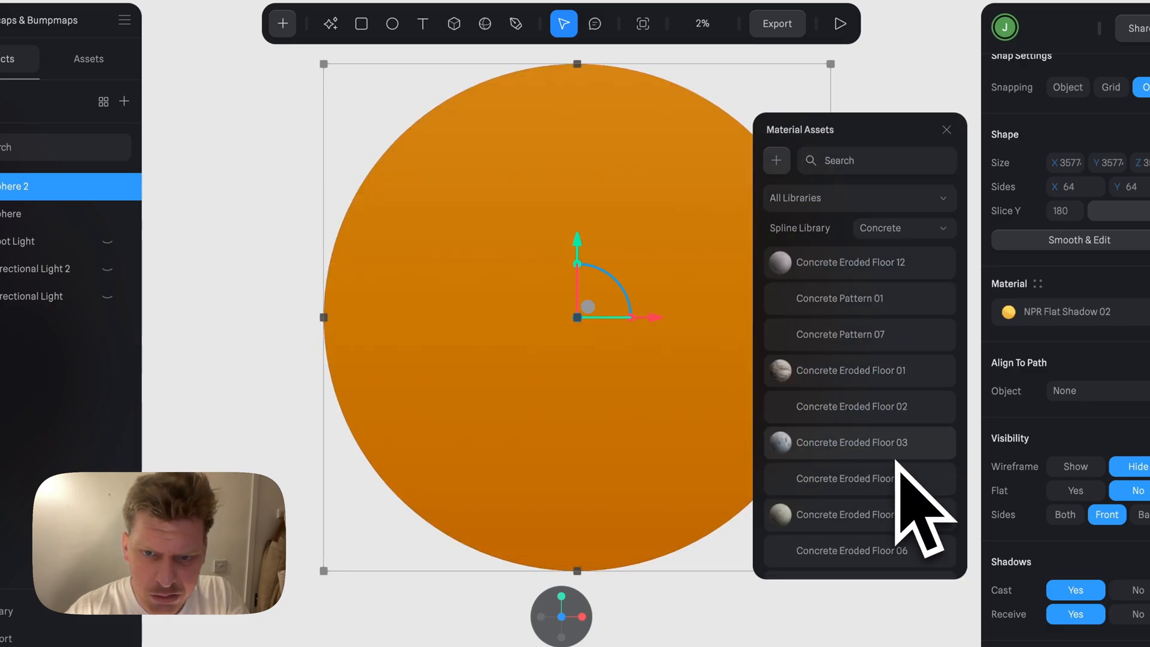
{"action": "left_click", "coordinate": [880, 338]}
{"action": "left_click", "coordinate": [869, 371]}
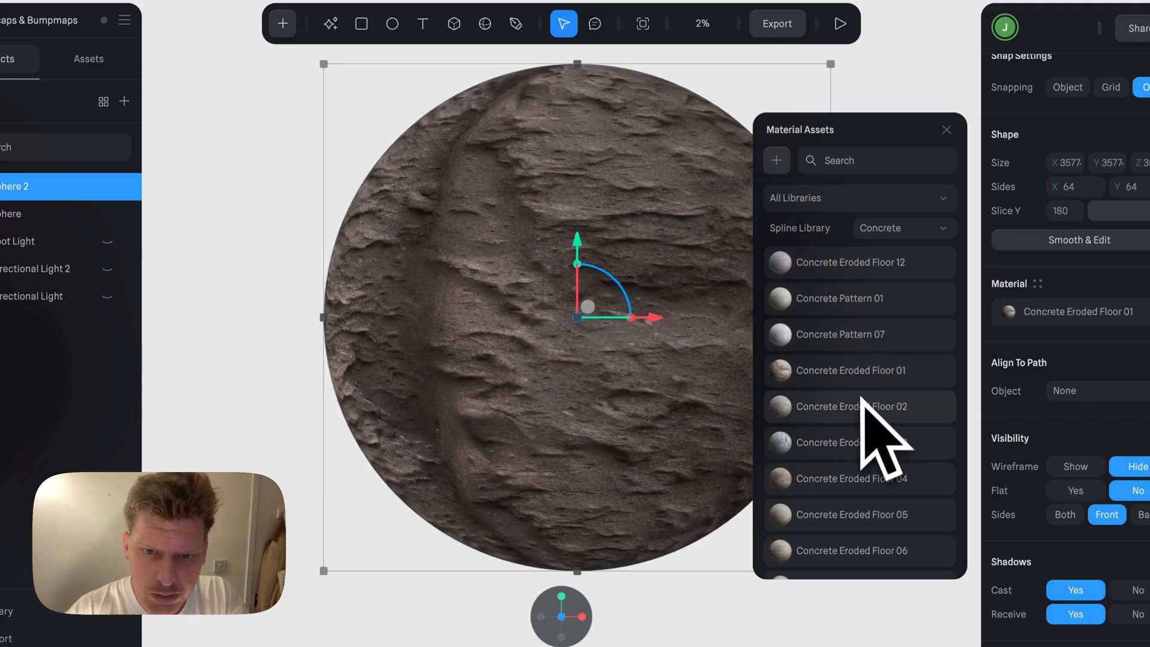
{"action": "left_click", "coordinate": [858, 406]}
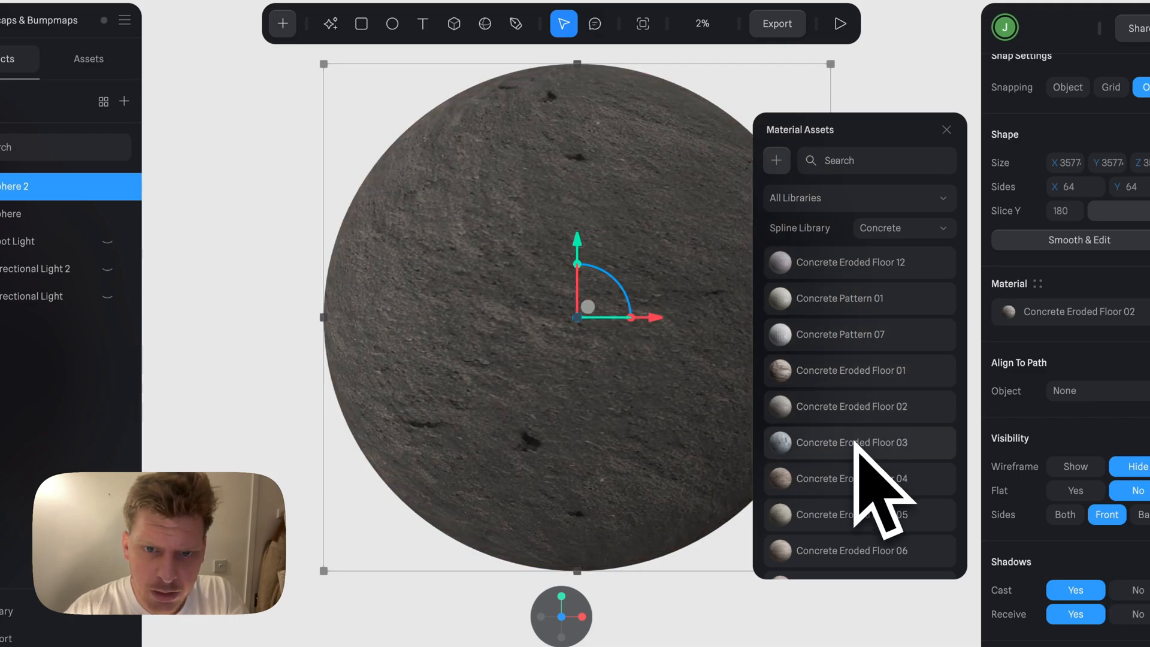
{"action": "left_click", "coordinate": [854, 442]}
{"action": "left_click", "coordinate": [849, 486]}
{"action": "scroll", "coordinate": [851, 503], "scroll_direction": "down", "scroll_amount": 3}
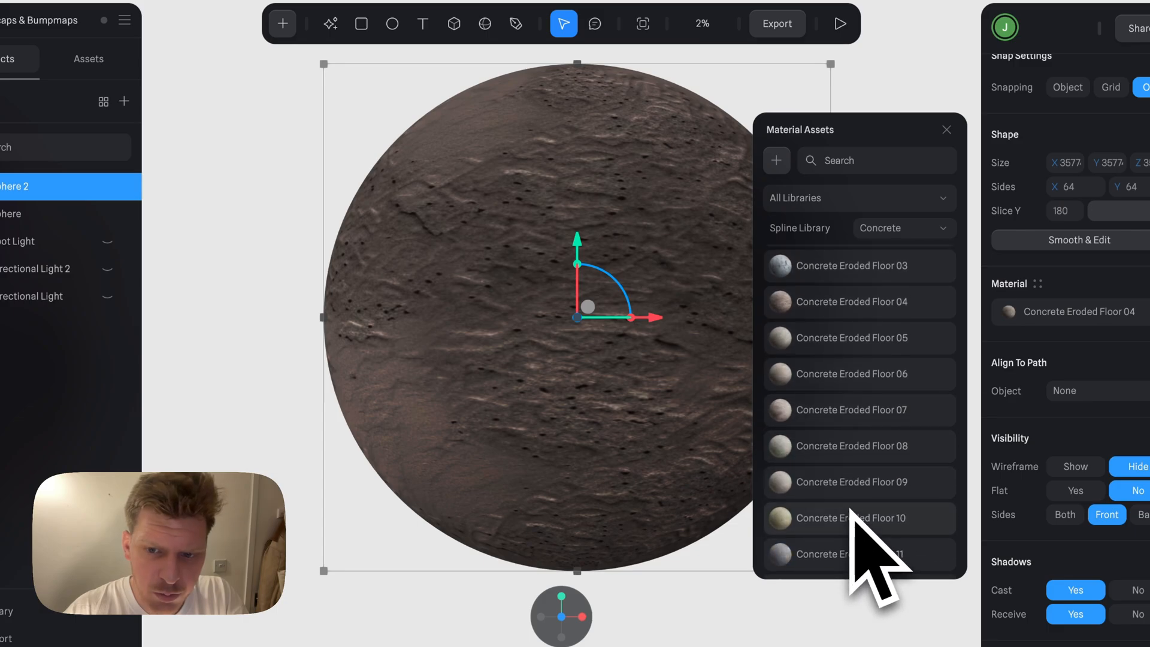
{"action": "left_click", "coordinate": [850, 479]}
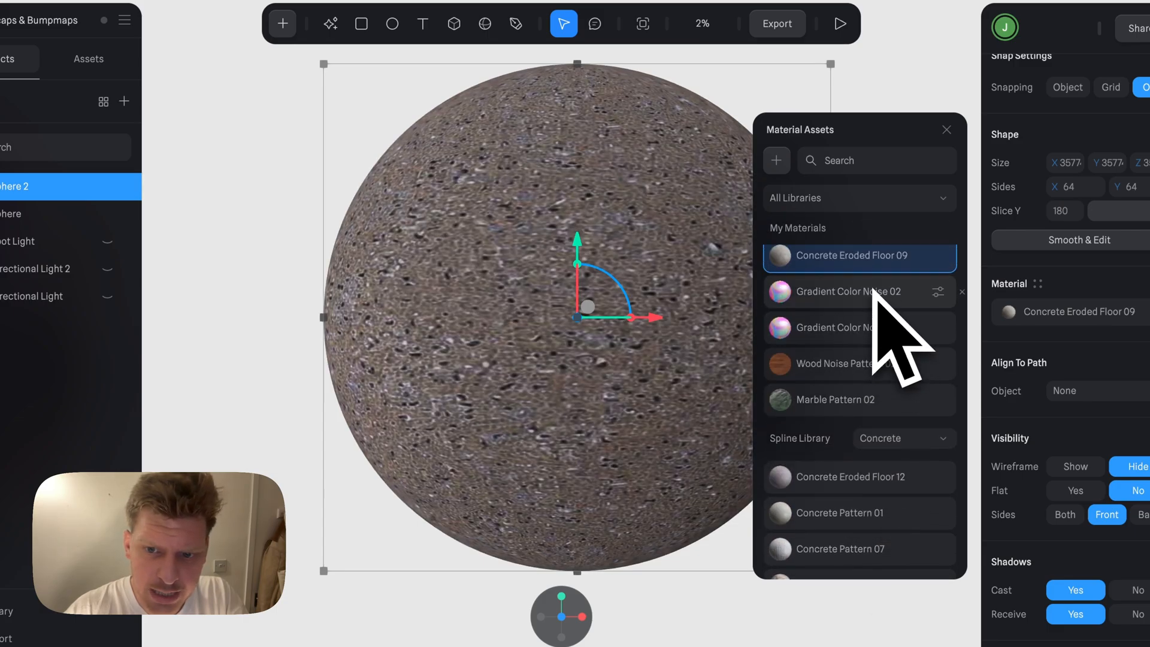
Apply the saved Marble Pattern 02 material to the new sphere and deselect it.
{"action": "left_click", "coordinate": [838, 408]}
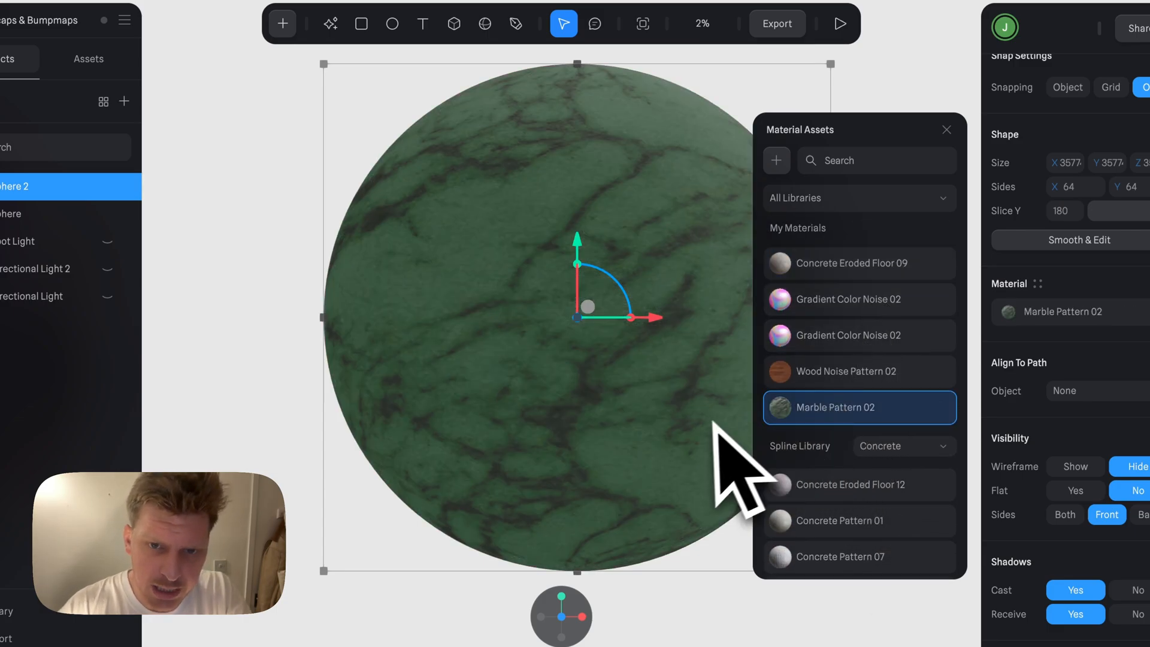
{"action": "left_click", "coordinate": [734, 590]}
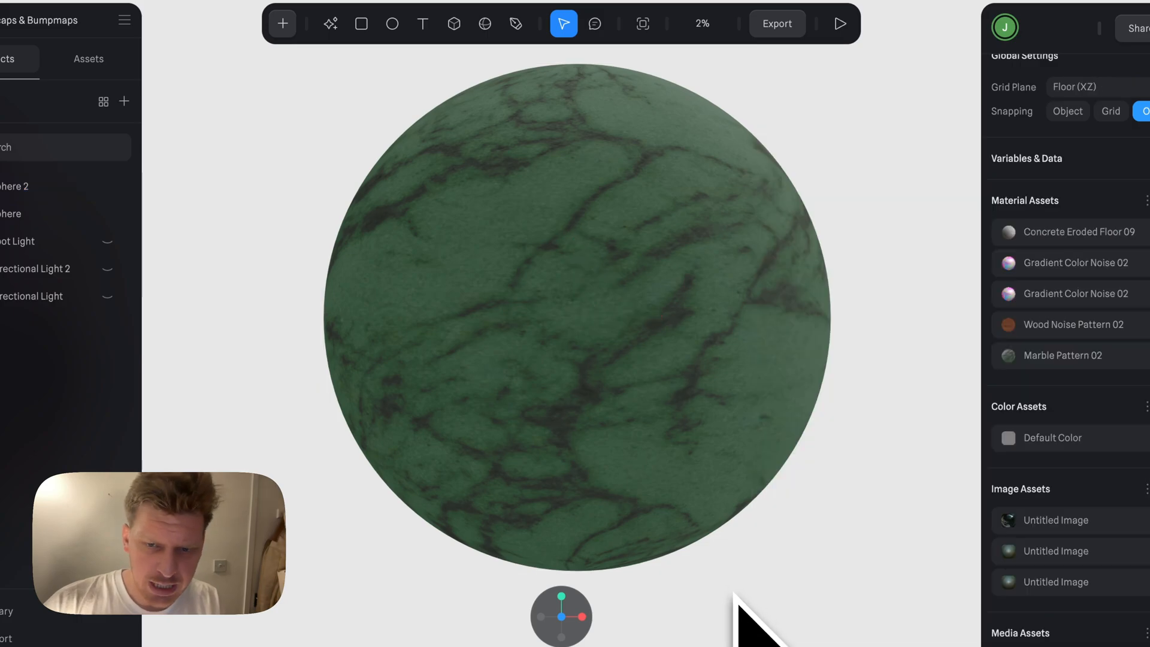
Make the spot light and both directional lights visible in the scene with the marble sphere.
{"action": "mouse_move", "coordinate": [791, 551]}
{"action": "left_mouse_down", "text": "alt"}
{"action": "mouse_move", "coordinate": [703, 544]}
{"action": "mouse_move", "coordinate": [788, 522]}
{"action": "mouse_move", "coordinate": [799, 562]}
{"action": "left_mouse_up", "text": "alt"}
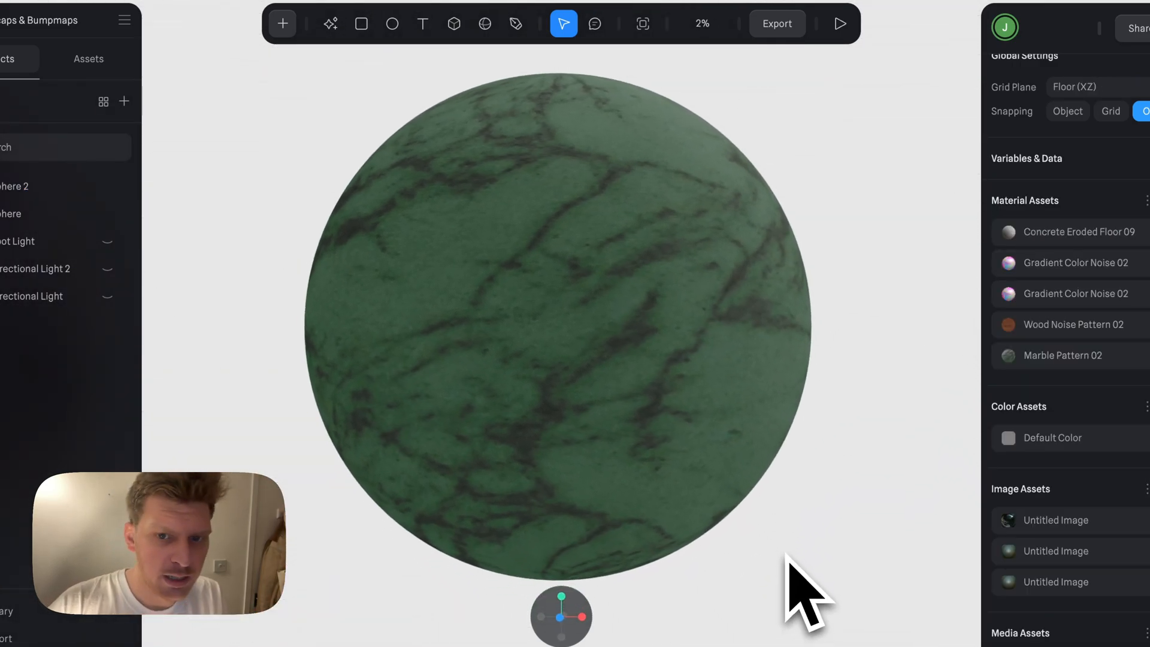
{"action": "left_click", "coordinate": [739, 420]}
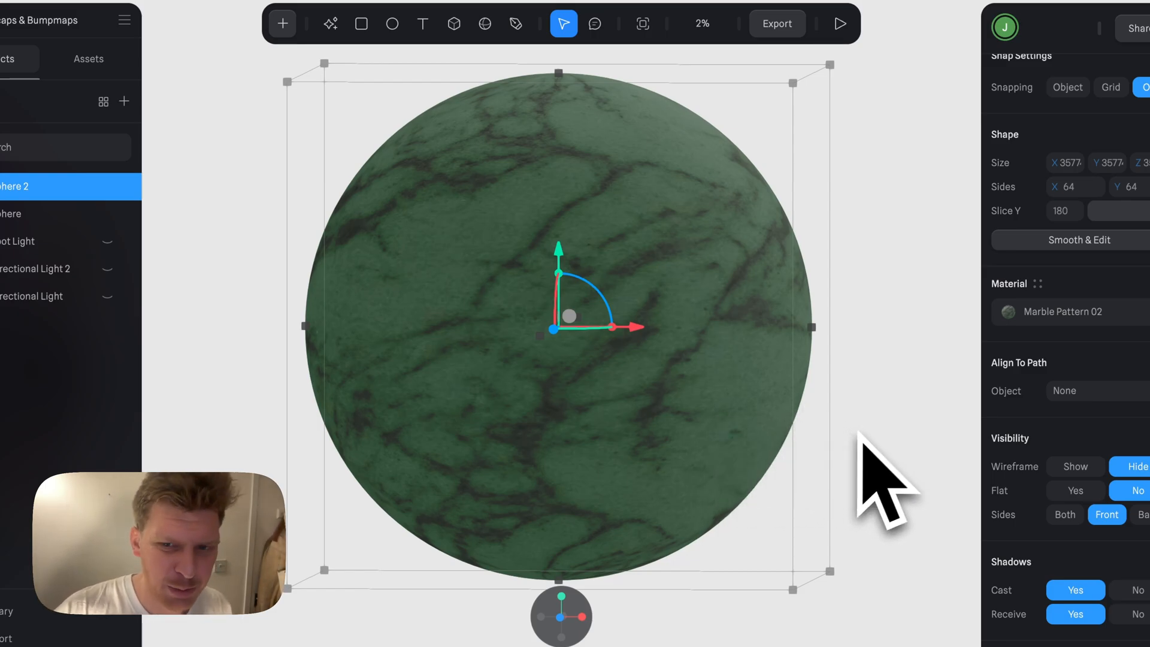
{"action": "mouse_move", "coordinate": [890, 413]}
{"action": "left_mouse_down", "text": "alt"}
{"action": "mouse_move", "coordinate": [908, 385]}
{"action": "mouse_move", "coordinate": [879, 421]}
{"action": "left_mouse_up", "text": "alt"}
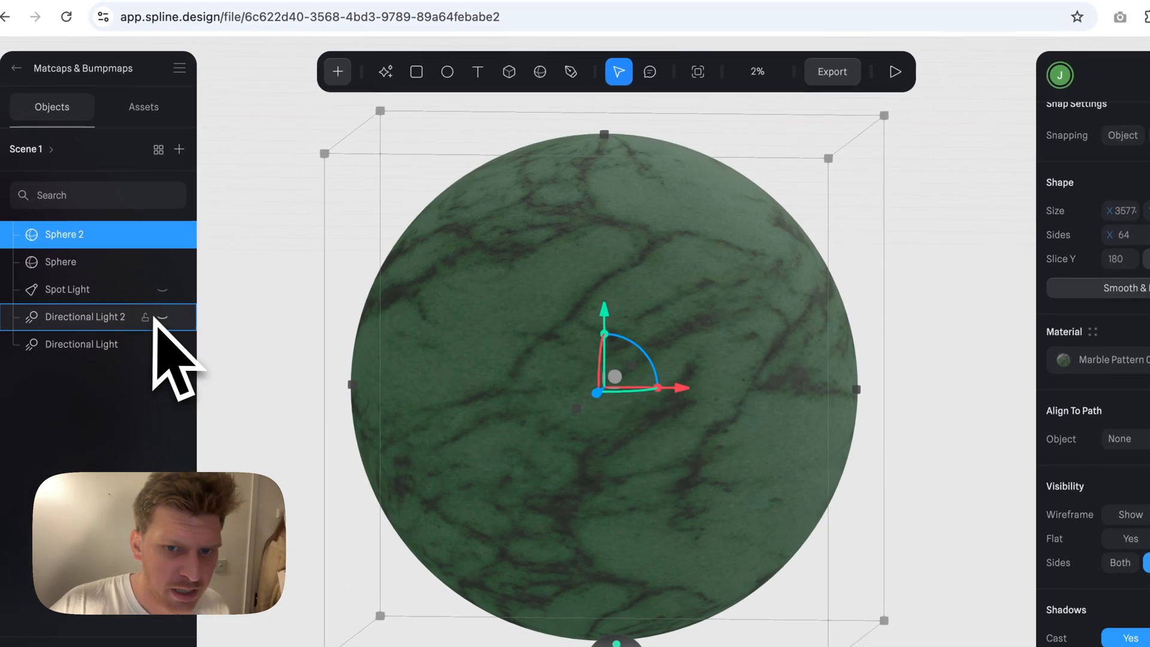
{"action": "left_click", "coordinate": [171, 339]}
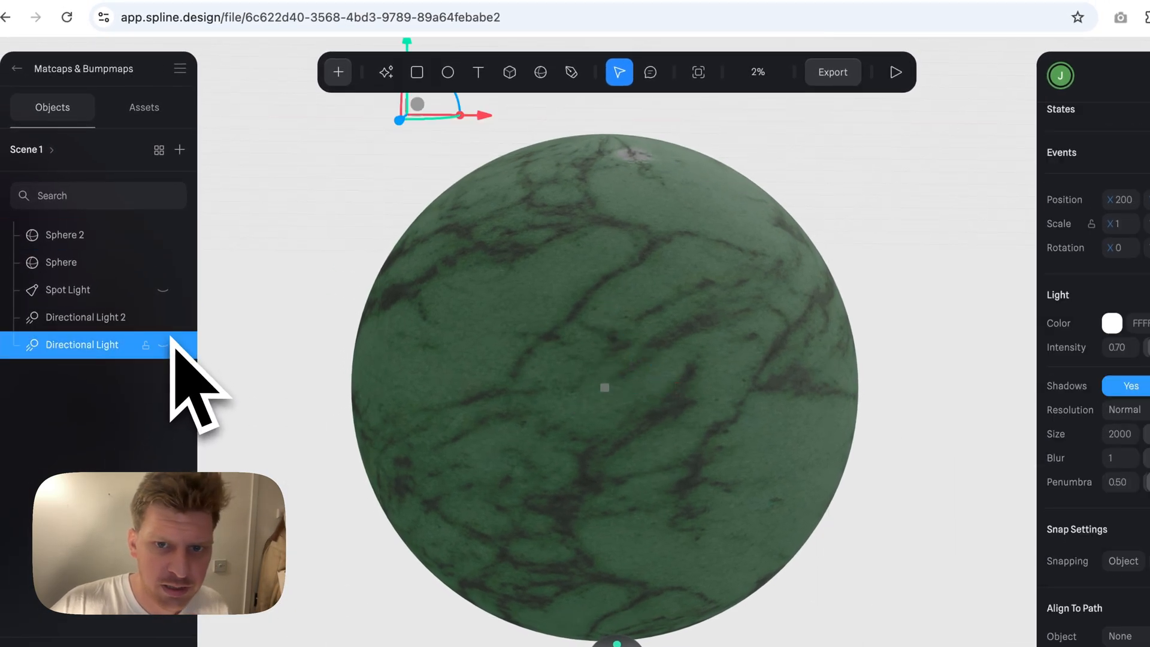
{"action": "left_click", "coordinate": [165, 346]}
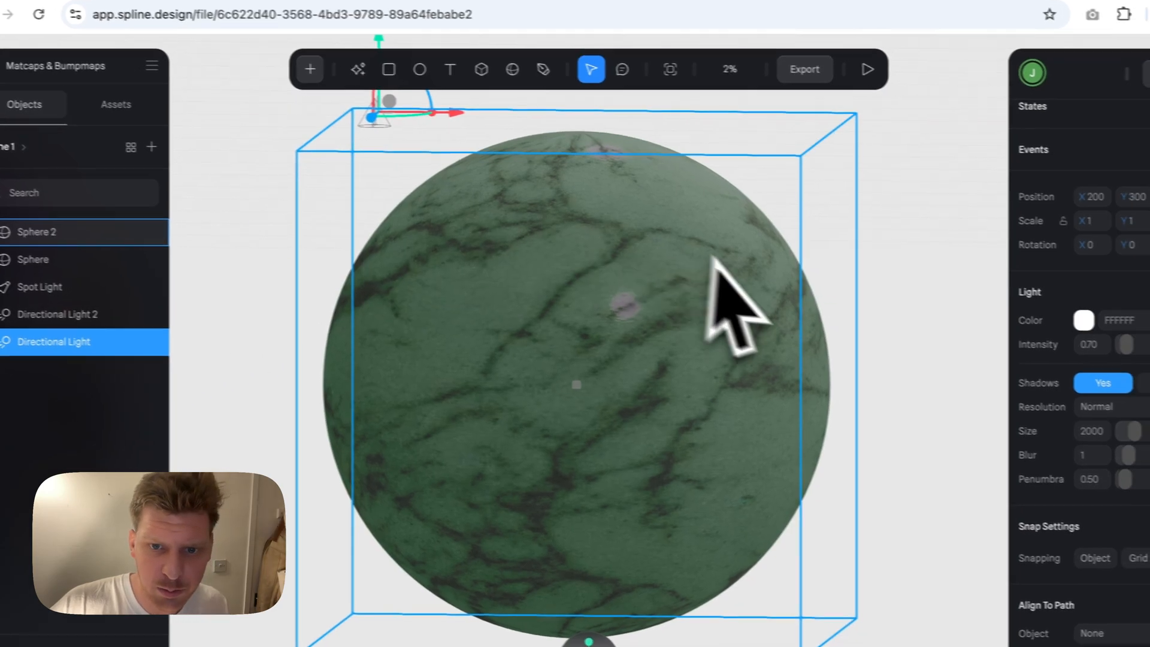
Delete the iridescent matcap sphere beside the marble sphere.
{"action": "left_click", "coordinate": [743, 317]}
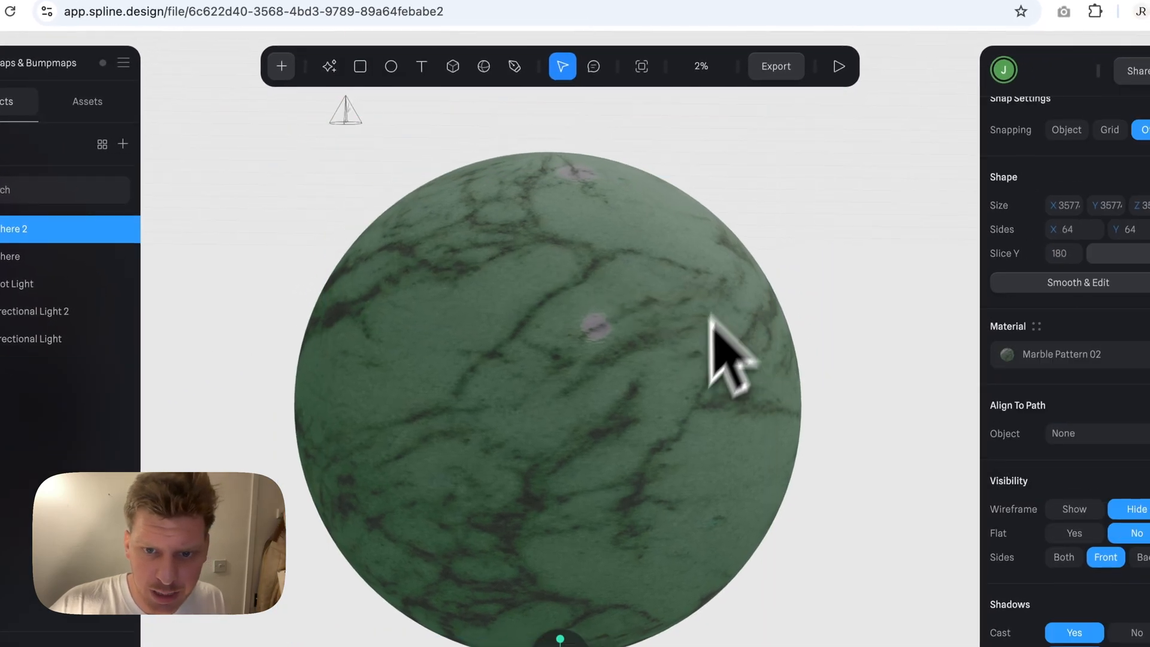
{"action": "left_click_drag", "start_coordinate": [759, 368], "coordinate": [774, 333]}
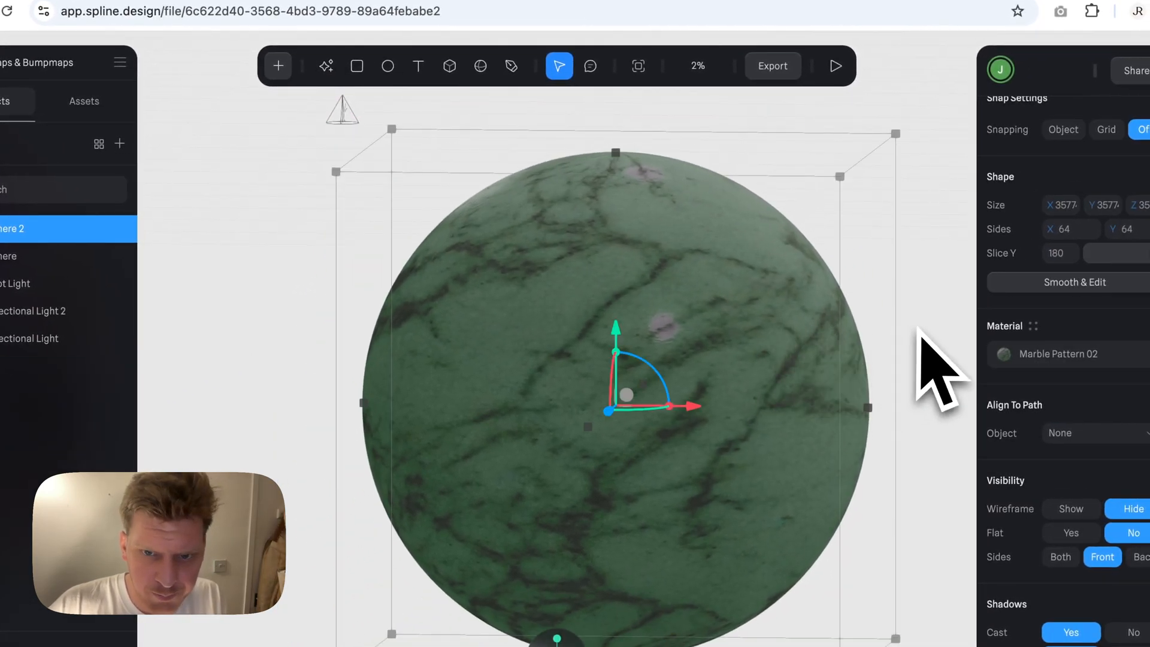
{"action": "mouse_move", "coordinate": [919, 333]}
{"action": "left_mouse_down", "text": "alt"}
{"action": "mouse_move", "coordinate": [878, 380]}
{"action": "mouse_move", "coordinate": [913, 389]}
{"action": "mouse_move", "coordinate": [947, 359]}
{"action": "mouse_move", "coordinate": [935, 321]}
{"action": "mouse_move", "coordinate": [810, 313]}
{"action": "mouse_move", "coordinate": [785, 350]}
{"action": "mouse_move", "coordinate": [791, 365]}
{"action": "mouse_move", "coordinate": [924, 318]}
{"action": "left_mouse_up", "text": "alt"}
{"action": "scroll", "coordinate": [924, 318], "scroll_direction": "down", "scroll_amount": 4}
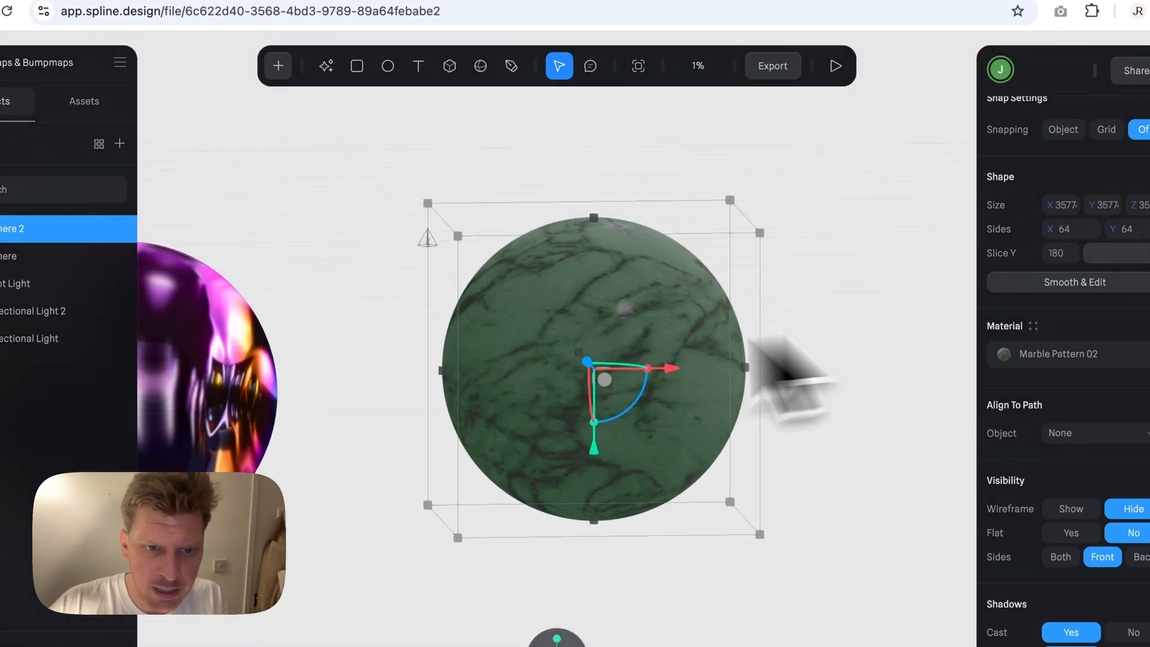
{"action": "left_click", "coordinate": [267, 385]}
{"action": "key", "text": "Delete"}
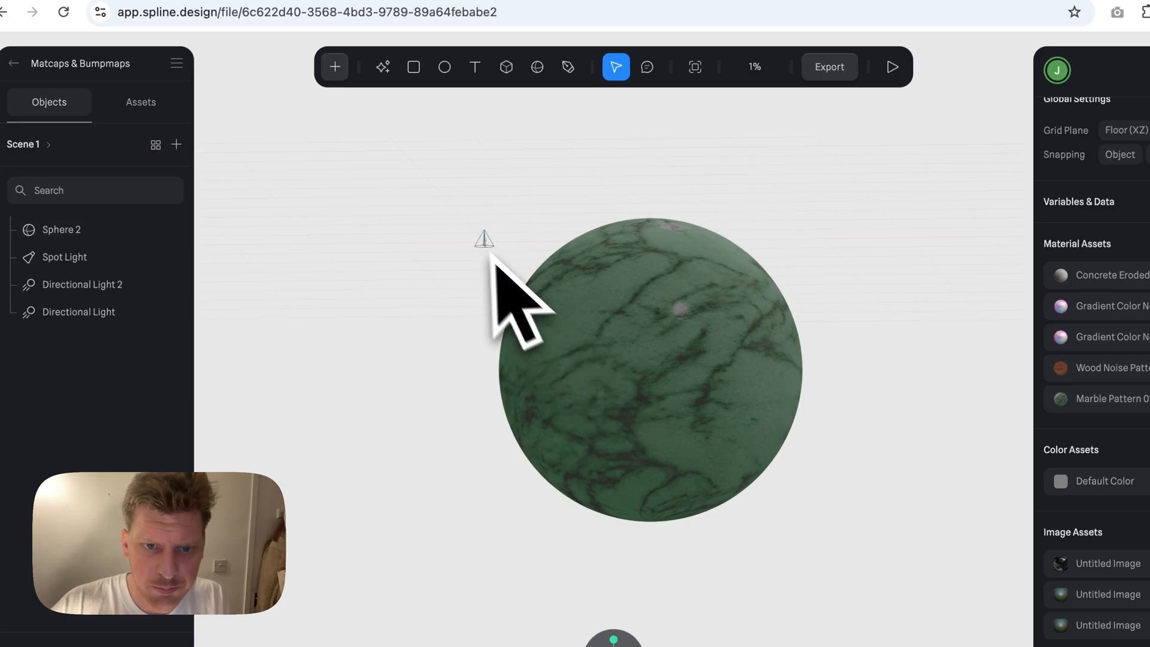
Select only the marble sphere and open the lighting layer settings of its Marble Pattern 02 material for editing.
{"action": "left_click_drag", "start_coordinate": [482, 237], "coordinate": [526, 321]}
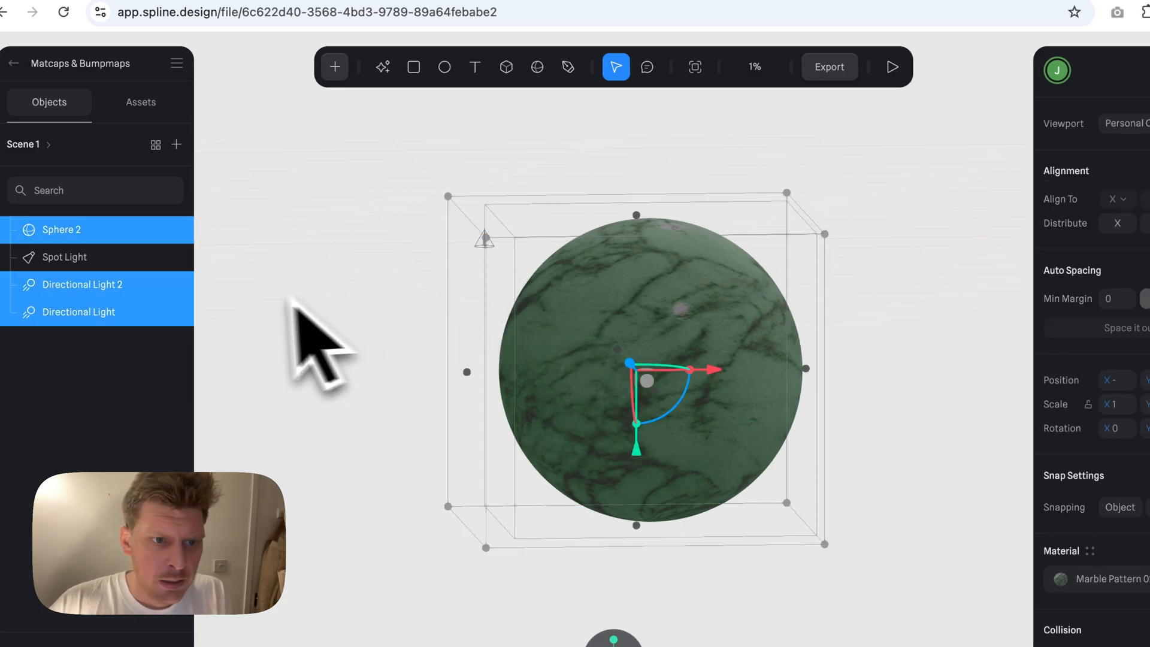
{"action": "left_click", "coordinate": [118, 257]}
{"action": "scroll", "coordinate": [743, 398], "scroll_direction": "up", "scroll_amount": 5}
{"action": "left_click", "coordinate": [724, 374]}
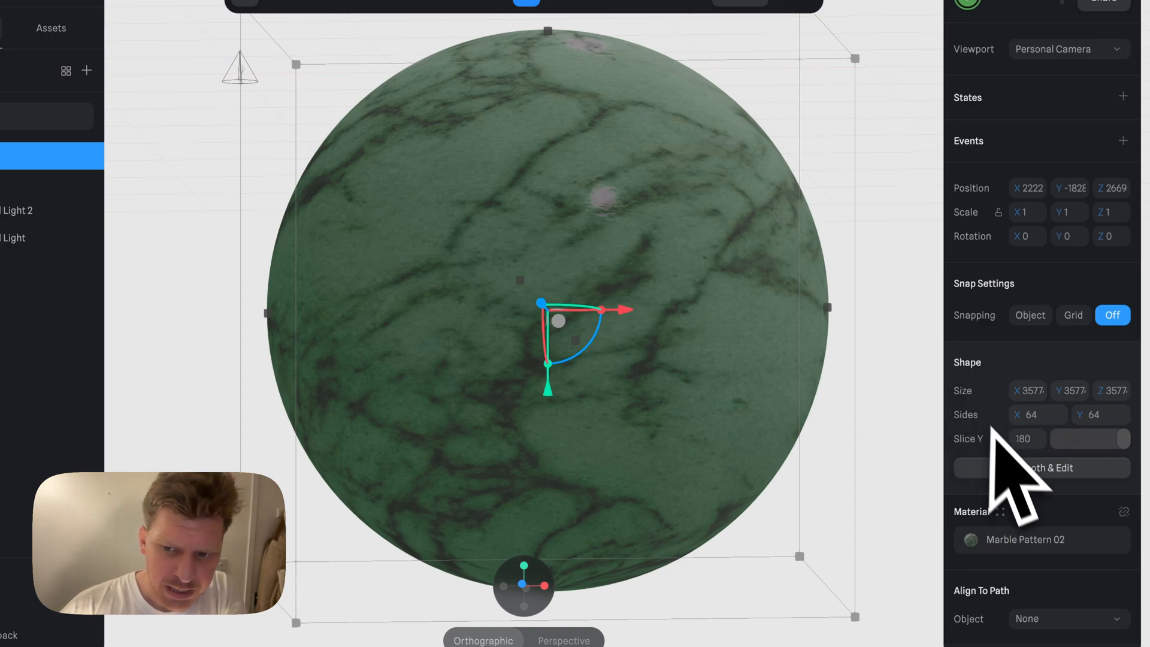
{"action": "left_click", "coordinate": [1018, 542]}
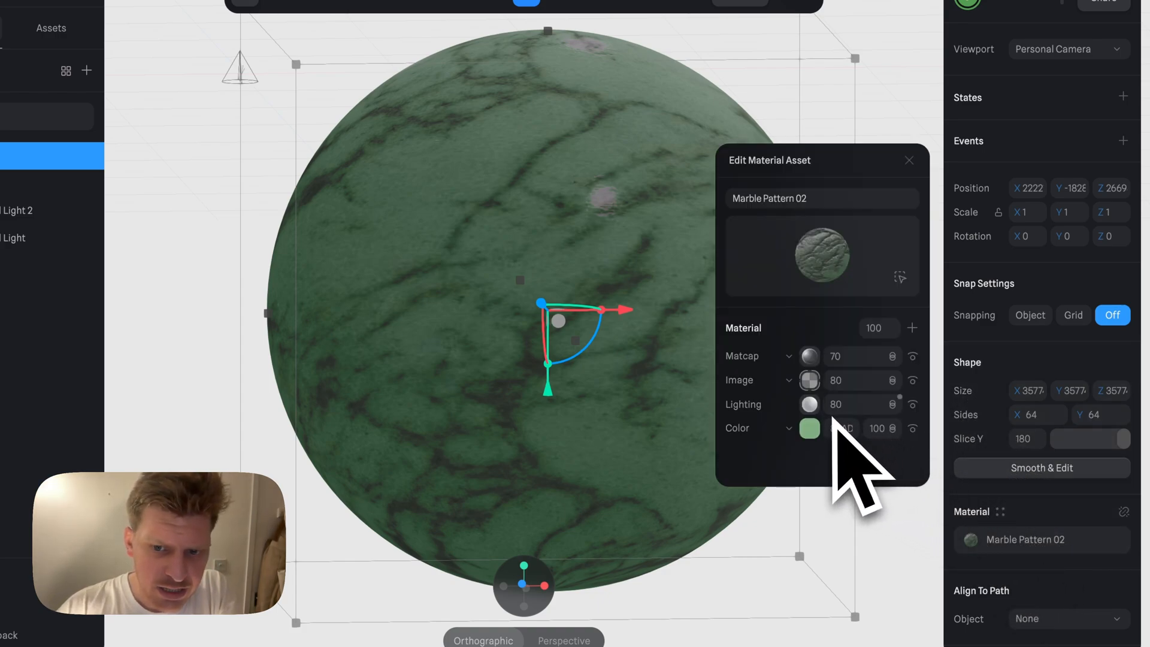
{"action": "scroll", "coordinate": [817, 413], "scroll_direction": "down", "scroll_amount": 3}
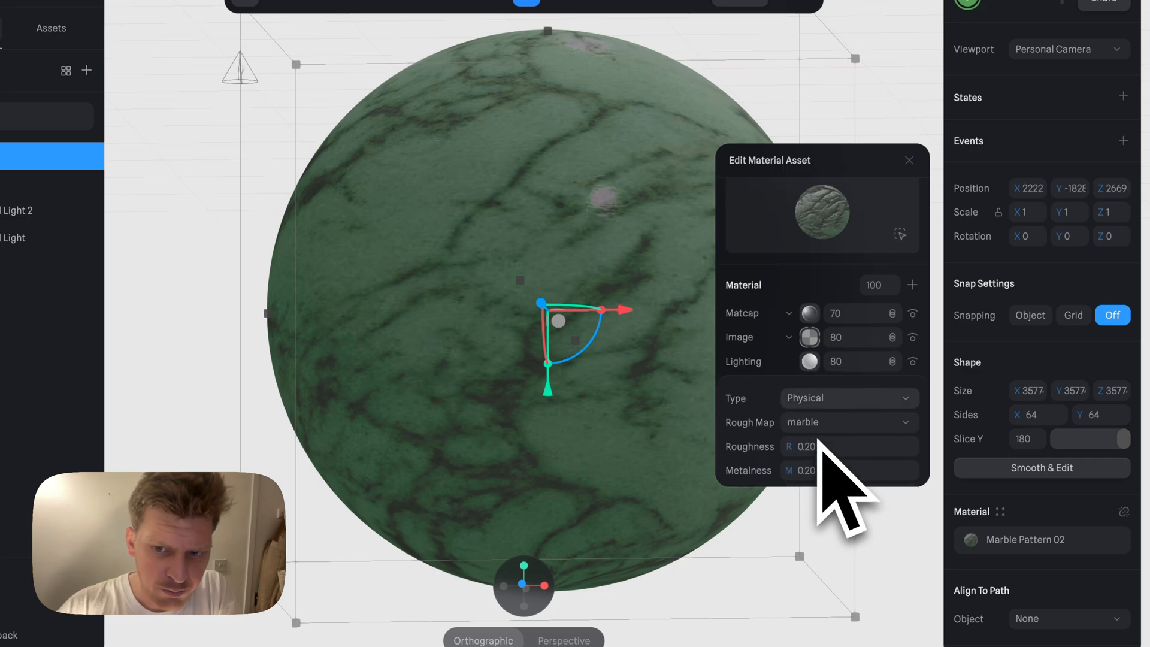
Try the Phong lighting type on the marble material and return it to Physical.
{"action": "left_click", "coordinate": [822, 364]}
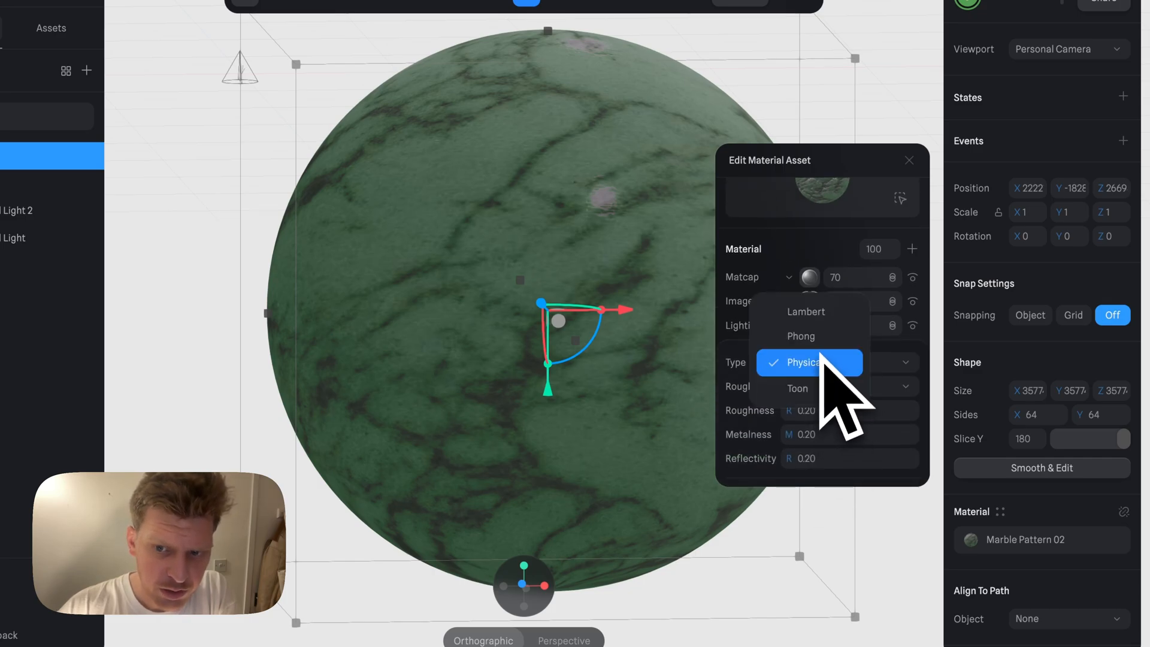
{"action": "left_click", "coordinate": [802, 337]}
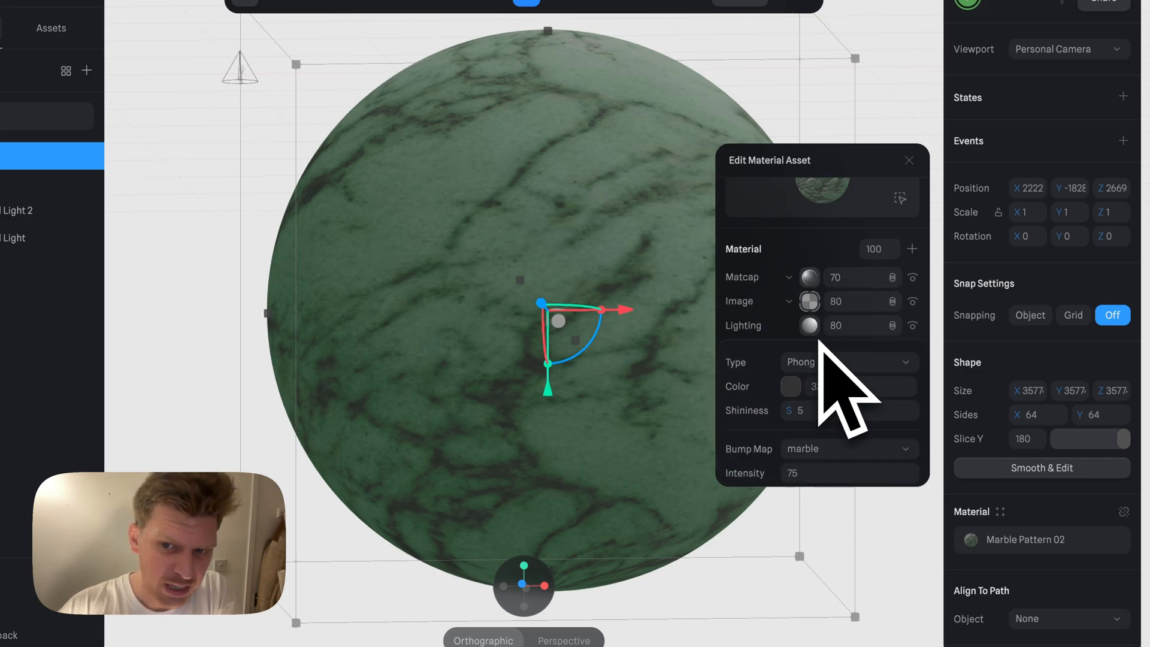
{"action": "left_click", "coordinate": [822, 387]}
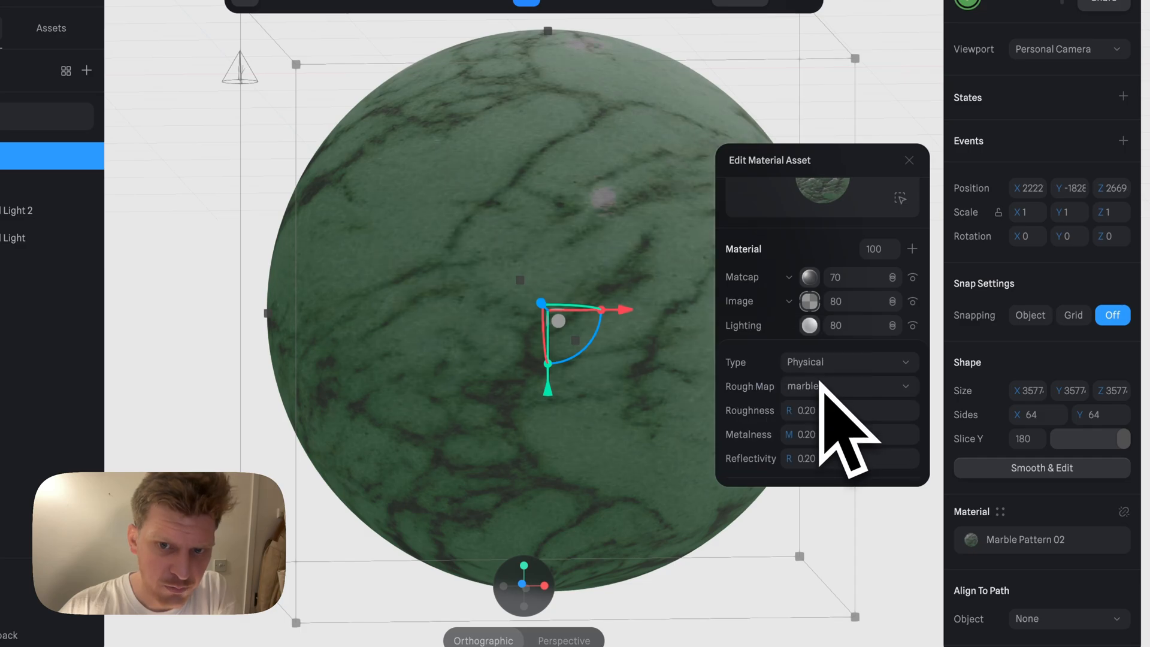
Set the marble material's roughness, metalness and reflectivity to 0.5 each.
{"action": "scroll", "coordinate": [844, 455], "scroll_direction": "down", "scroll_amount": 2}
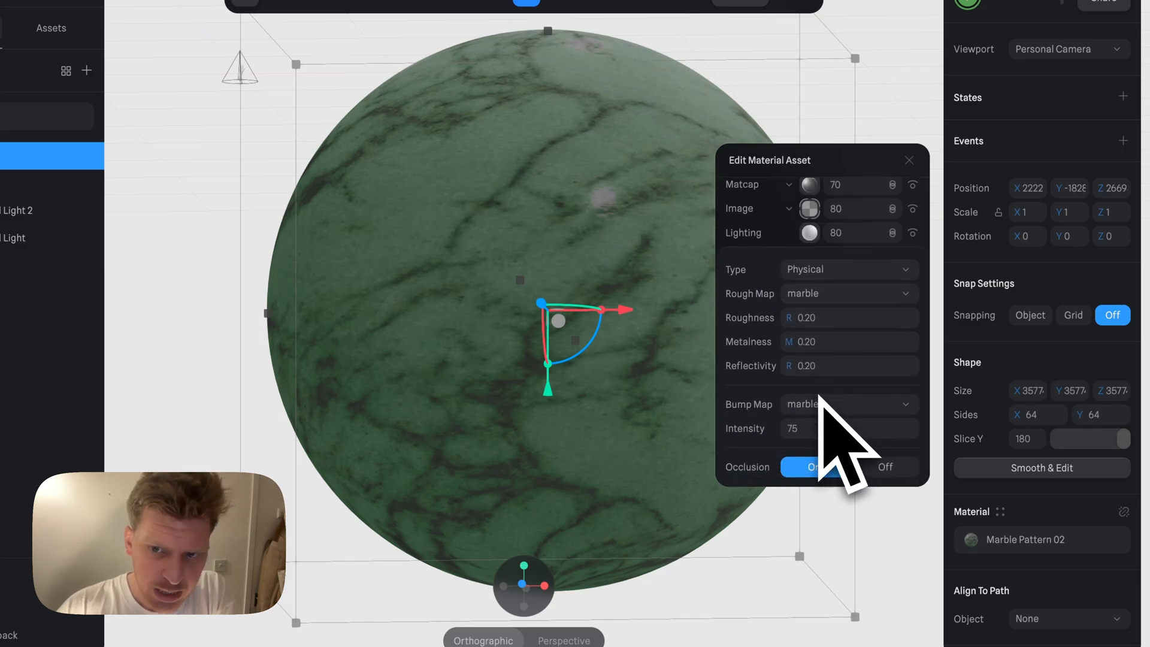
{"action": "left_click", "coordinate": [815, 300]}
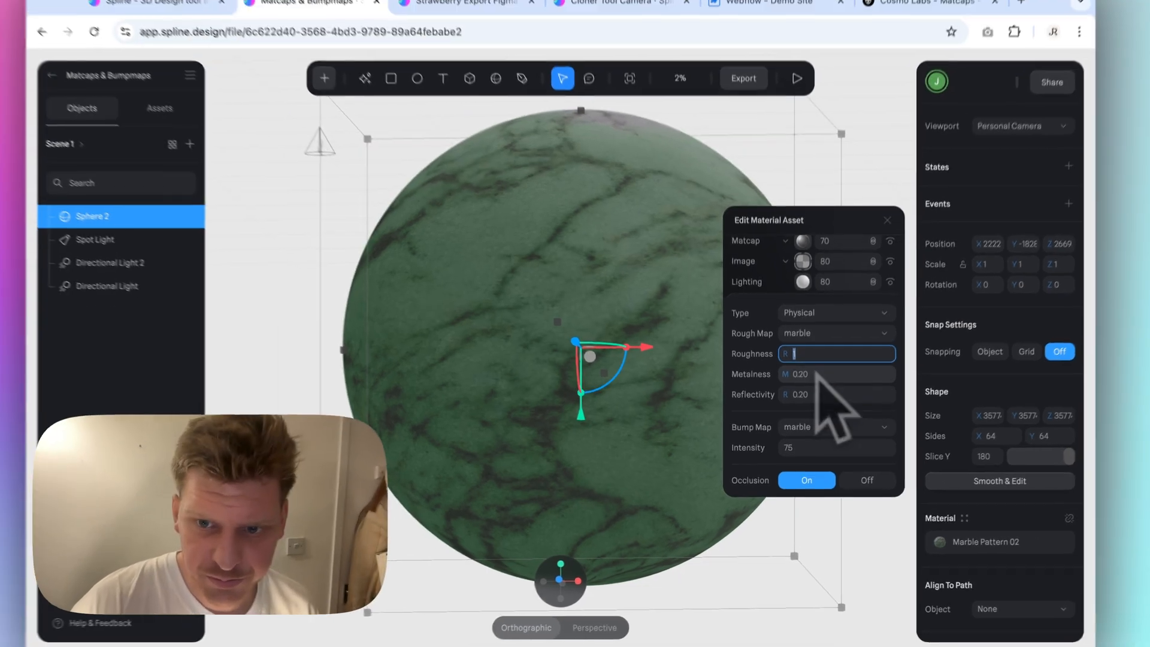
{"action": "type", "text": "0"}
{"action": "key", "text": "Return"}
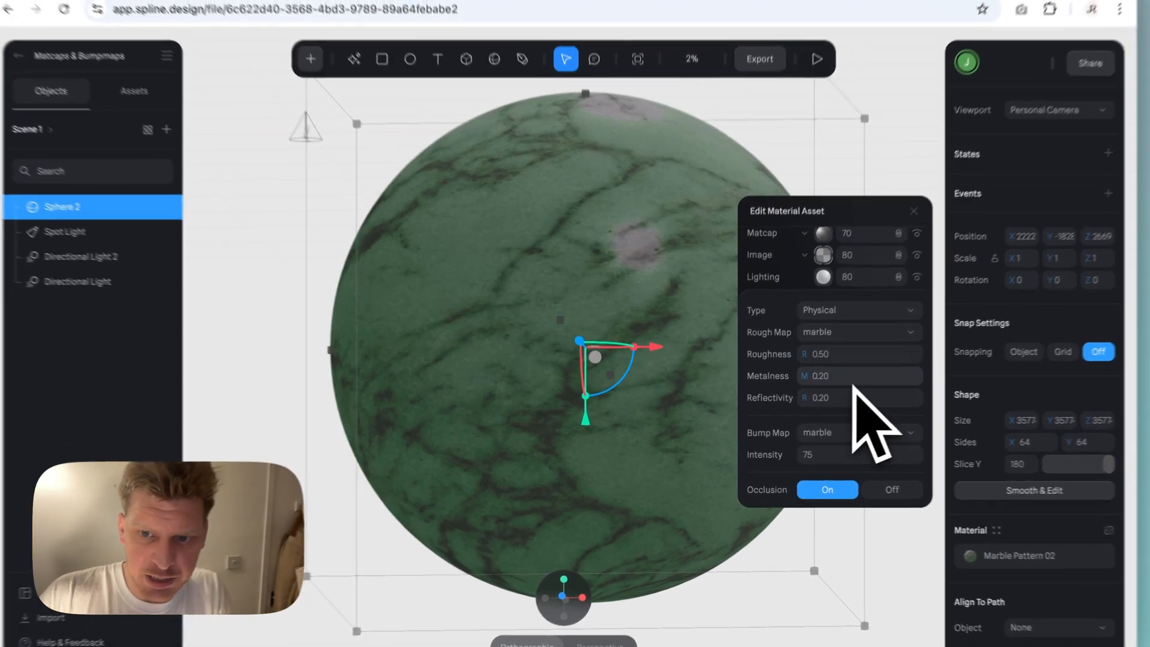
{"action": "left_click", "coordinate": [821, 386]}
{"action": "type", "text": "0.5"}
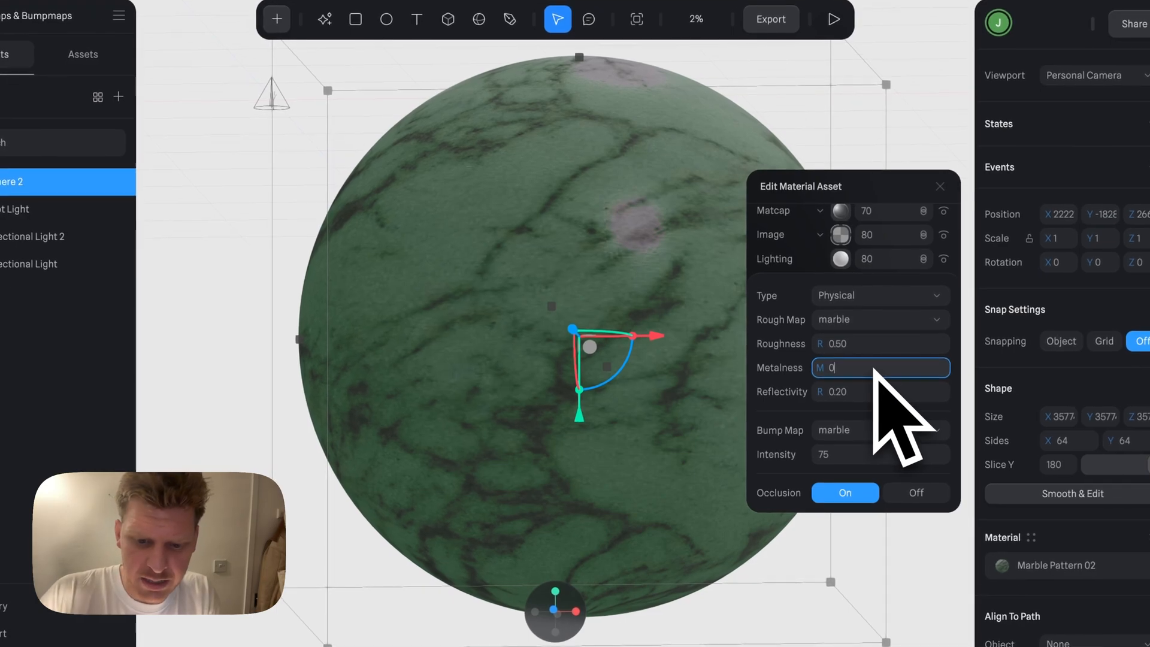
{"action": "key", "text": "Return"}
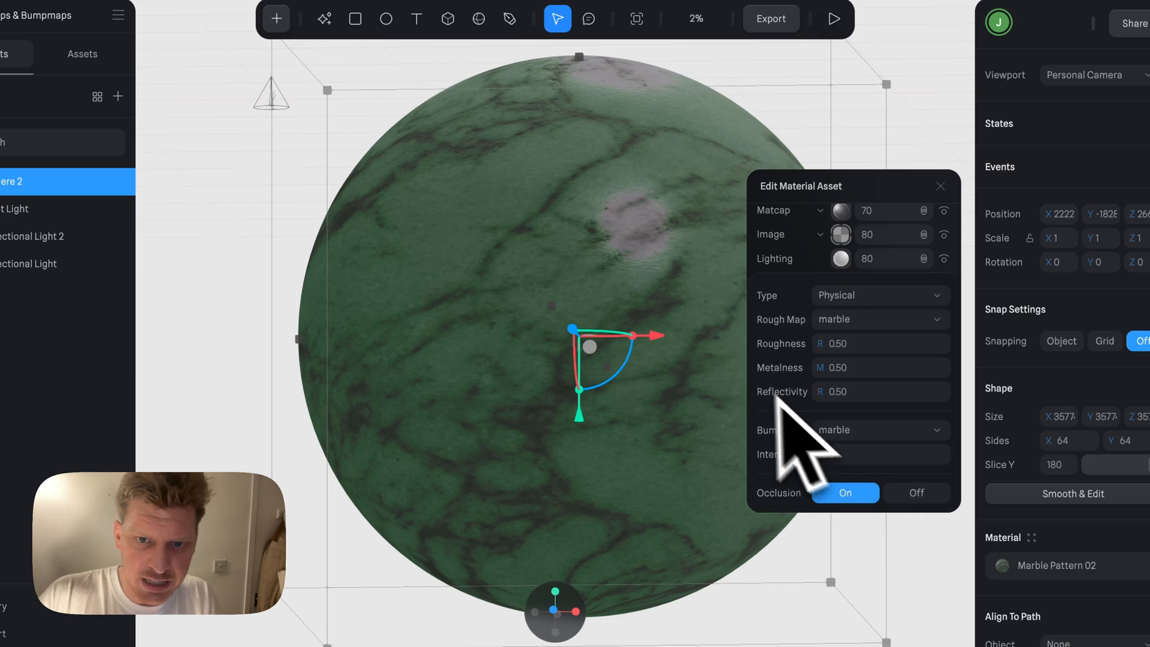
Close the material settings and examine the marble sphere's bumps and light reflections up close from several angles.
{"action": "left_click", "coordinate": [706, 351]}
{"action": "scroll", "coordinate": [709, 328], "scroll_direction": "up", "scroll_amount": 5, "text": "ctrl"}
{"action": "scroll", "coordinate": [710, 324], "scroll_direction": "up", "scroll_amount": 6}
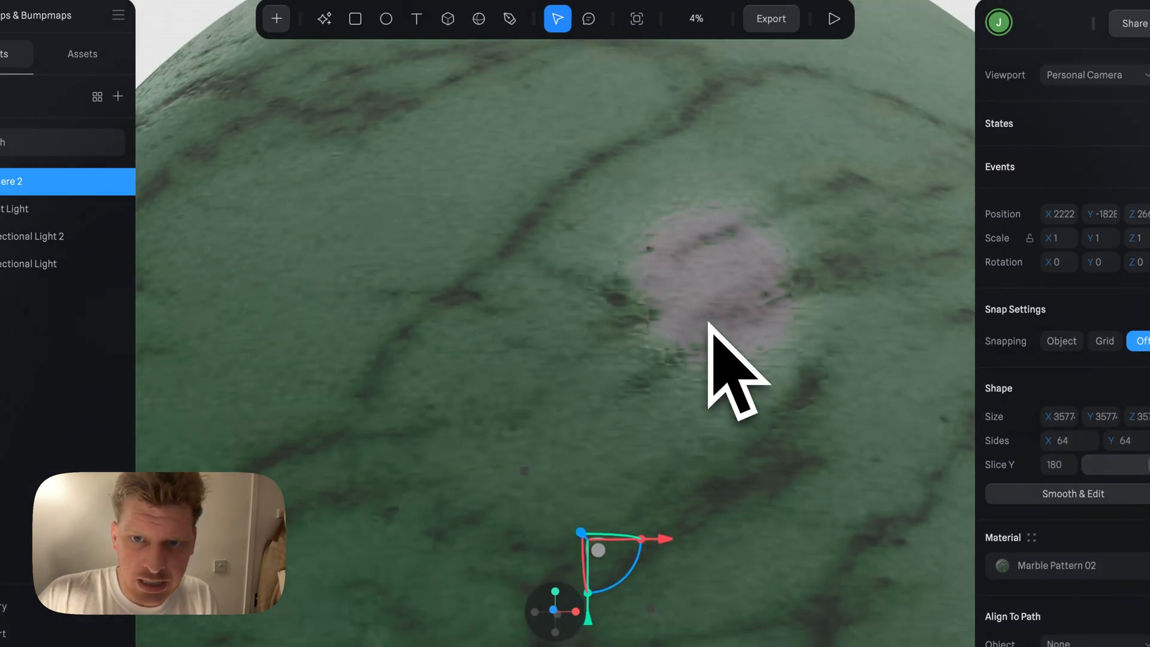
{"action": "left_click_drag", "start_coordinate": [752, 285], "coordinate": [693, 333], "text": "alt"}
{"action": "scroll", "coordinate": [693, 333], "scroll_direction": "down", "scroll_amount": 4, "text": "ctrl"}
{"action": "scroll", "coordinate": [692, 333], "scroll_direction": "left", "scroll_amount": 3}
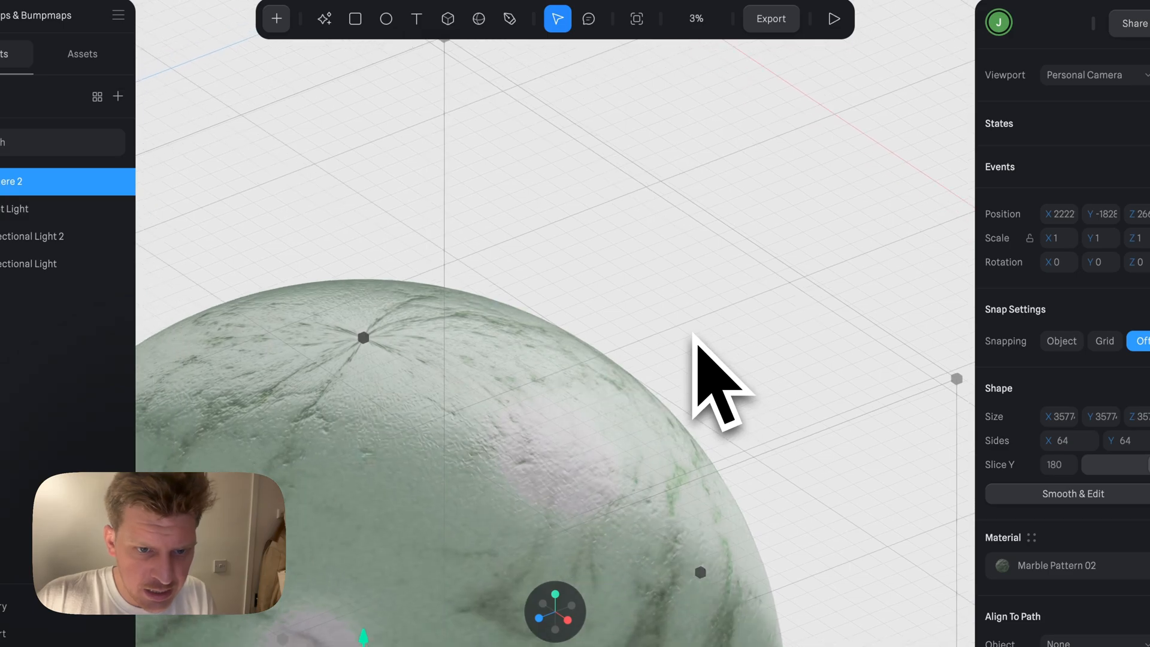
{"action": "scroll", "coordinate": [581, 407], "scroll_direction": "left", "scroll_amount": 2}
{"action": "left_click_drag", "start_coordinate": [578, 411], "coordinate": [417, 367], "text": "alt"}
{"action": "left_click_drag", "start_coordinate": [491, 353], "coordinate": [564, 357], "text": "alt"}
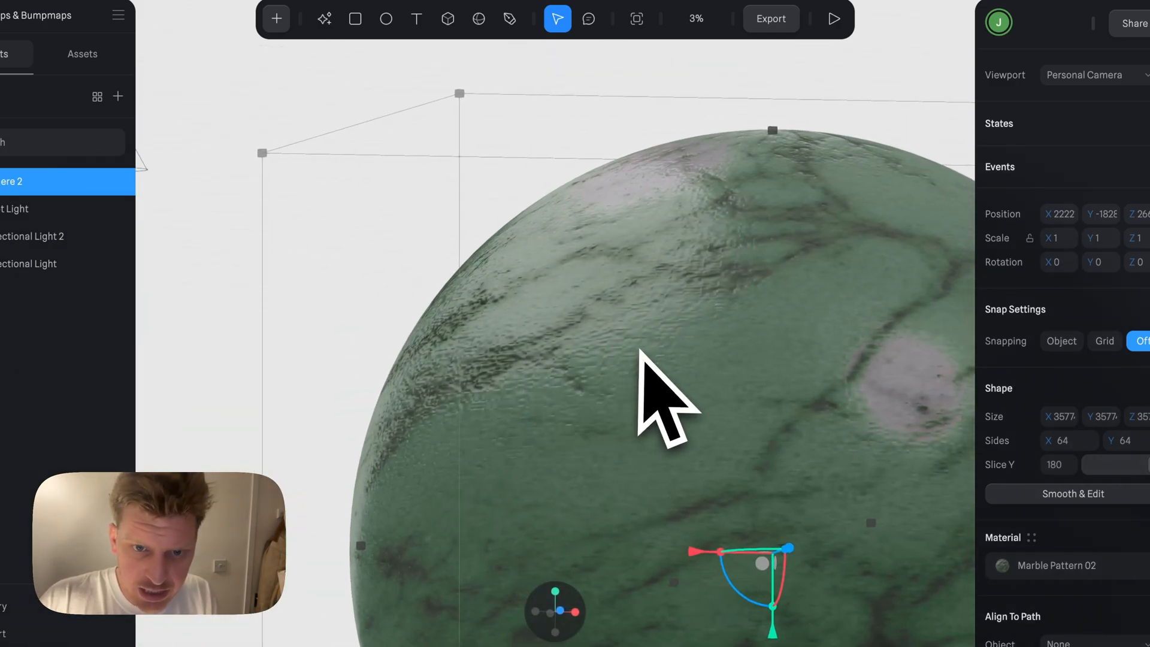
{"action": "left_click_drag", "start_coordinate": [639, 350], "coordinate": [713, 355], "text": "alt"}
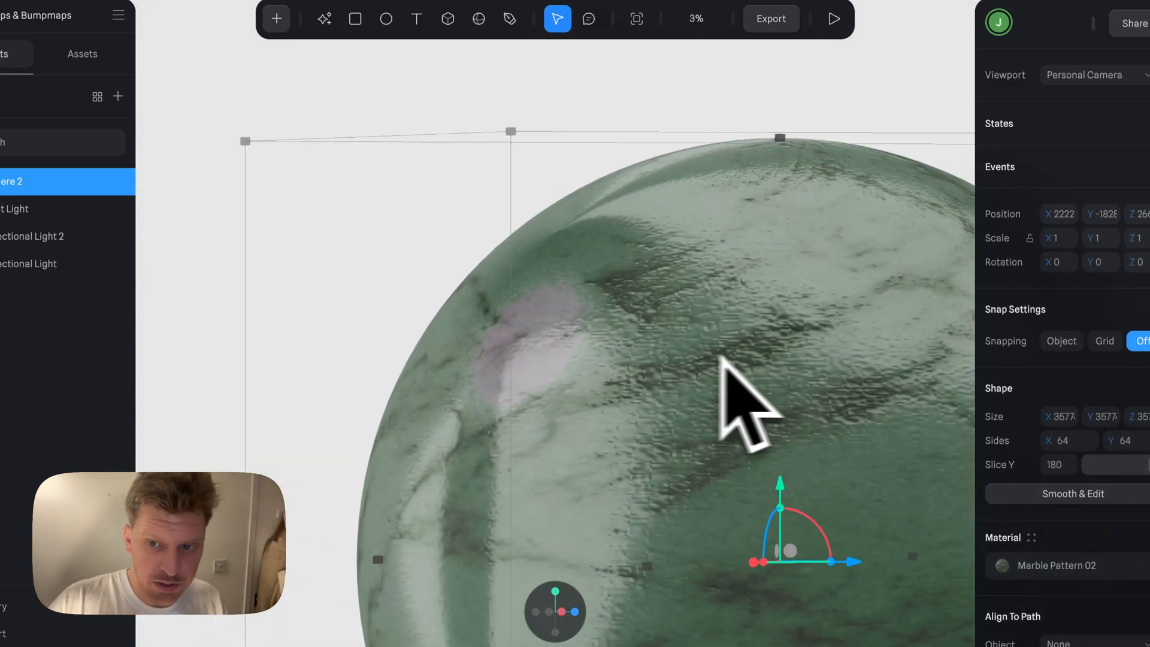
{"action": "scroll", "coordinate": [950, 419], "scroll_direction": "down", "scroll_amount": 6}
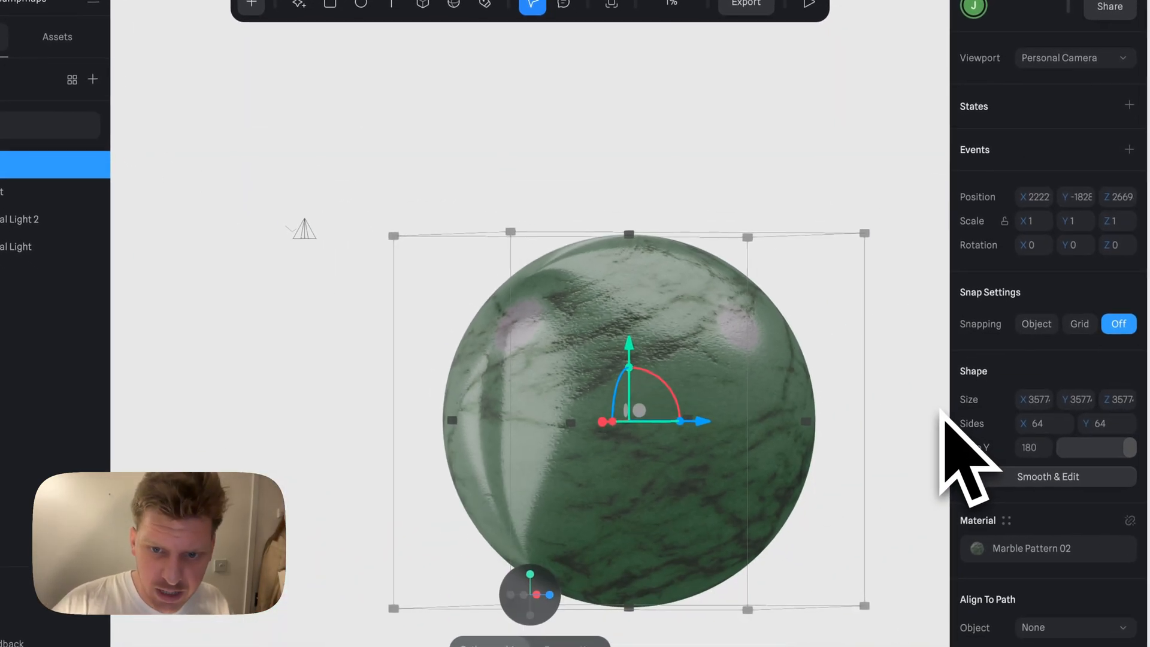
{"action": "left_click", "coordinate": [935, 427]}
{"action": "left_click_drag", "start_coordinate": [750, 392], "coordinate": [679, 389], "text": "alt"}
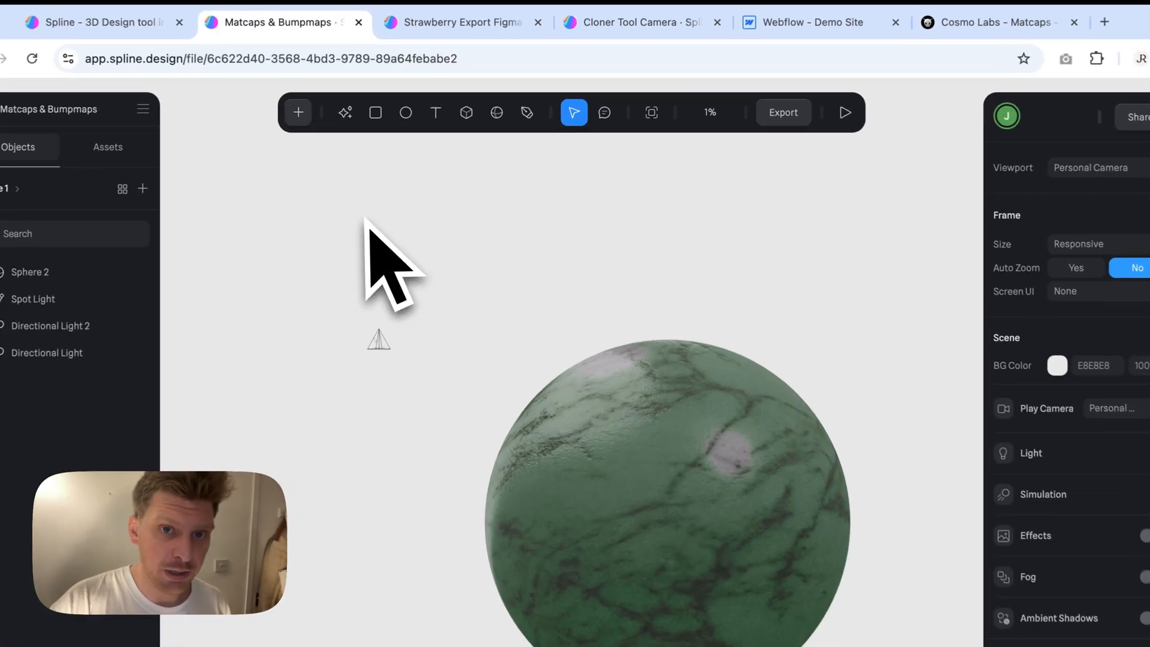
Switch to the Strawberry Export Figma file and examine the strawberry model's surface from another angle.
{"action": "left_click", "coordinate": [440, 44]}
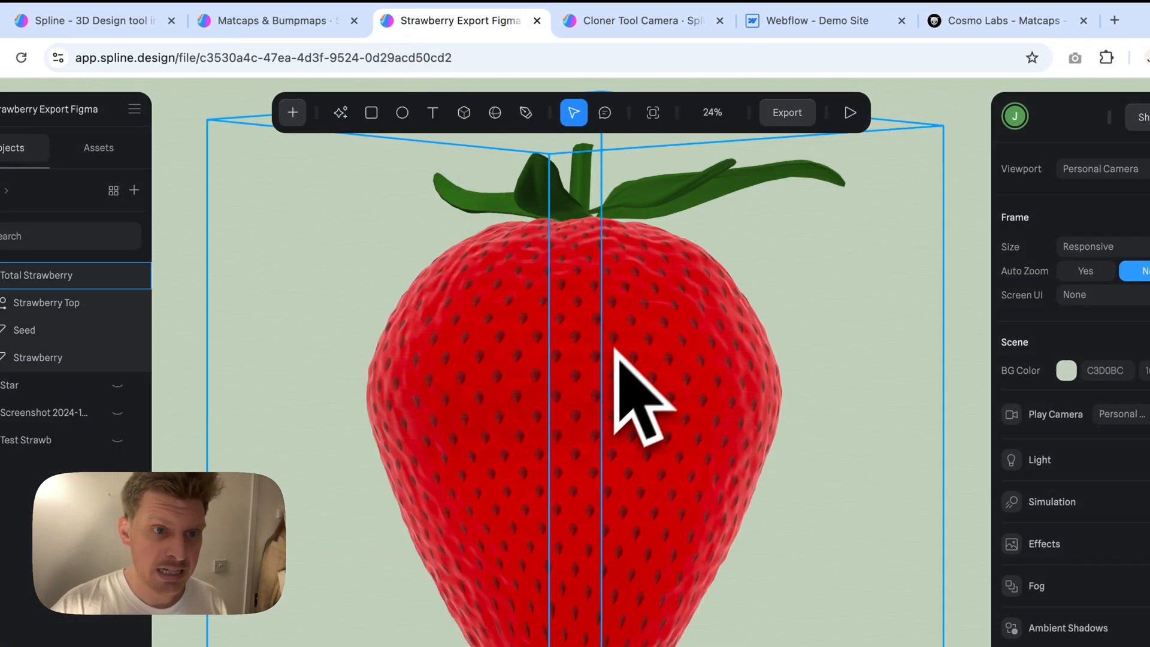
{"action": "left_click", "coordinate": [557, 418]}
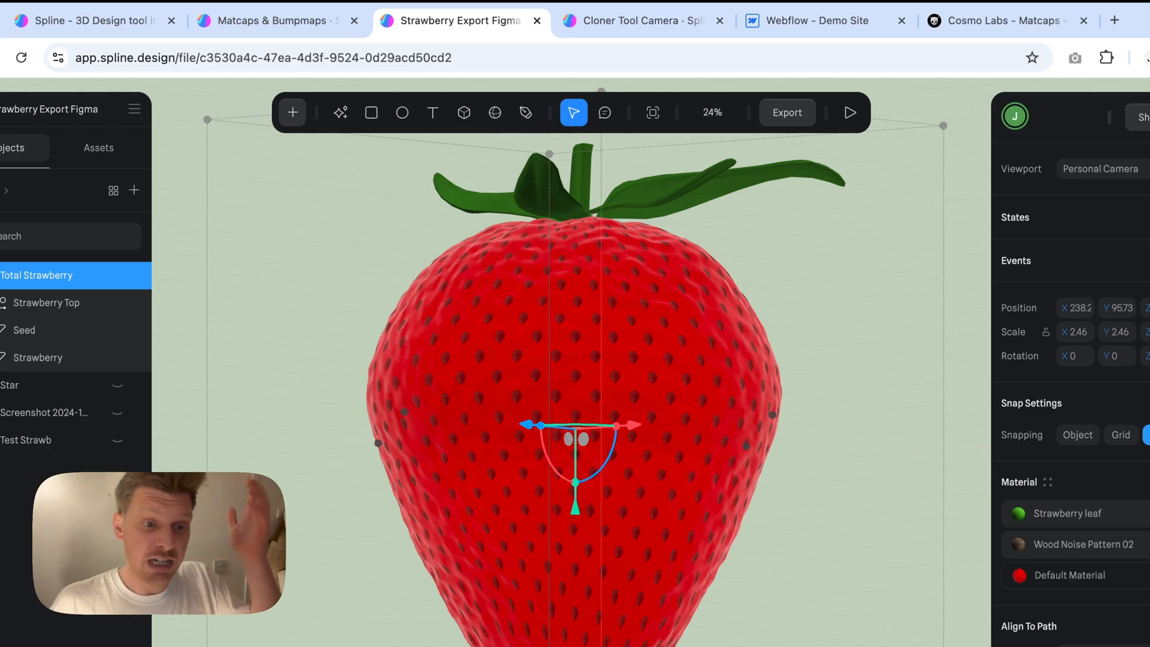
{"action": "left_click", "coordinate": [825, 457]}
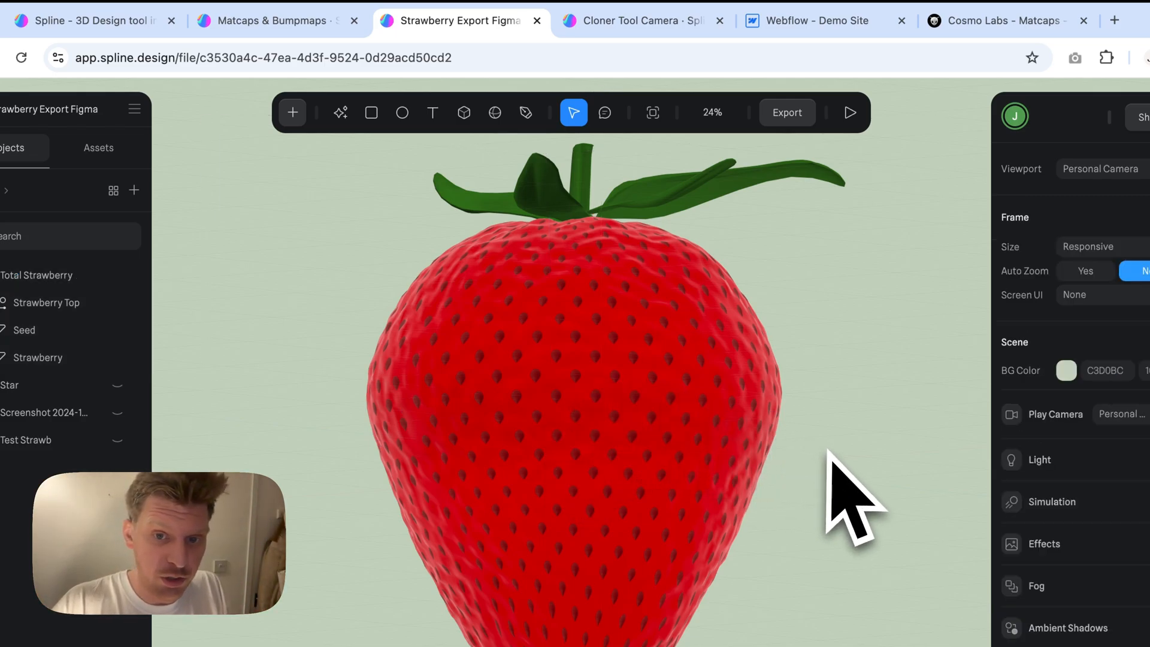
{"action": "mouse_move", "coordinate": [807, 461]}
{"action": "left_mouse_down", "text": "alt"}
{"action": "mouse_move", "coordinate": [670, 462]}
{"action": "mouse_move", "coordinate": [812, 443]}
{"action": "left_mouse_up", "text": "alt"}
{"action": "scroll", "coordinate": [806, 449], "scroll_direction": "down", "scroll_amount": 5, "text": "ctrl"}
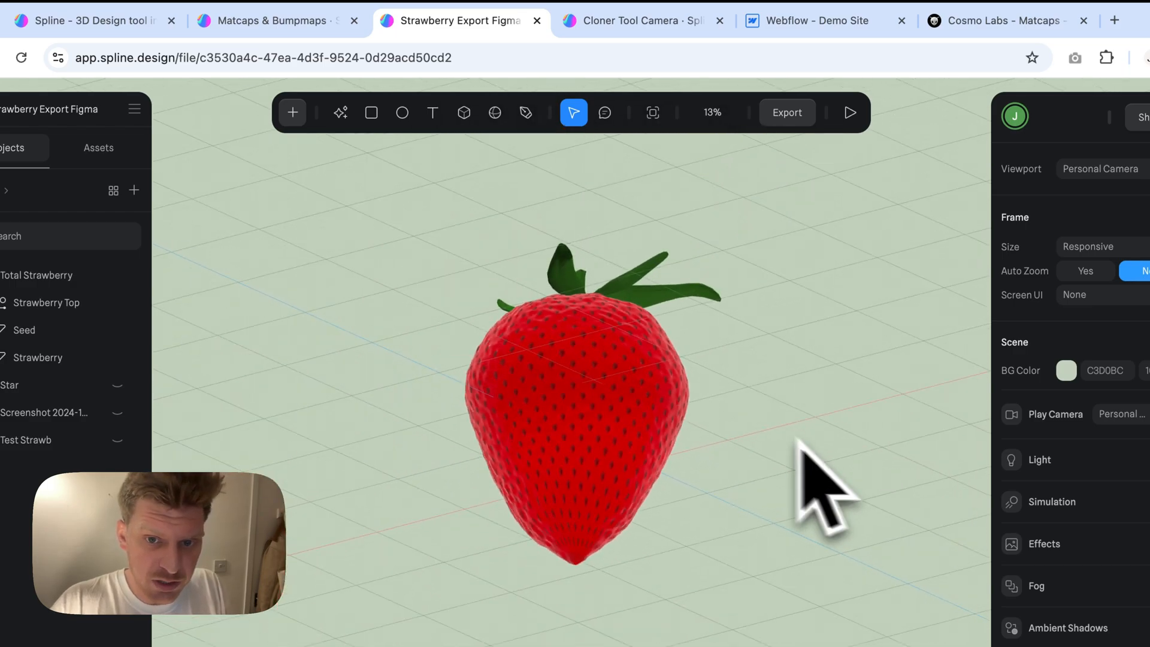
Select the Strawberry mesh inside its group and open the Image layer of its material with the image assets.
{"action": "left_click", "coordinate": [667, 403]}
{"action": "scroll", "coordinate": [667, 402], "scroll_direction": "right", "scroll_amount": 2}
{"action": "left_click", "coordinate": [671, 407]}
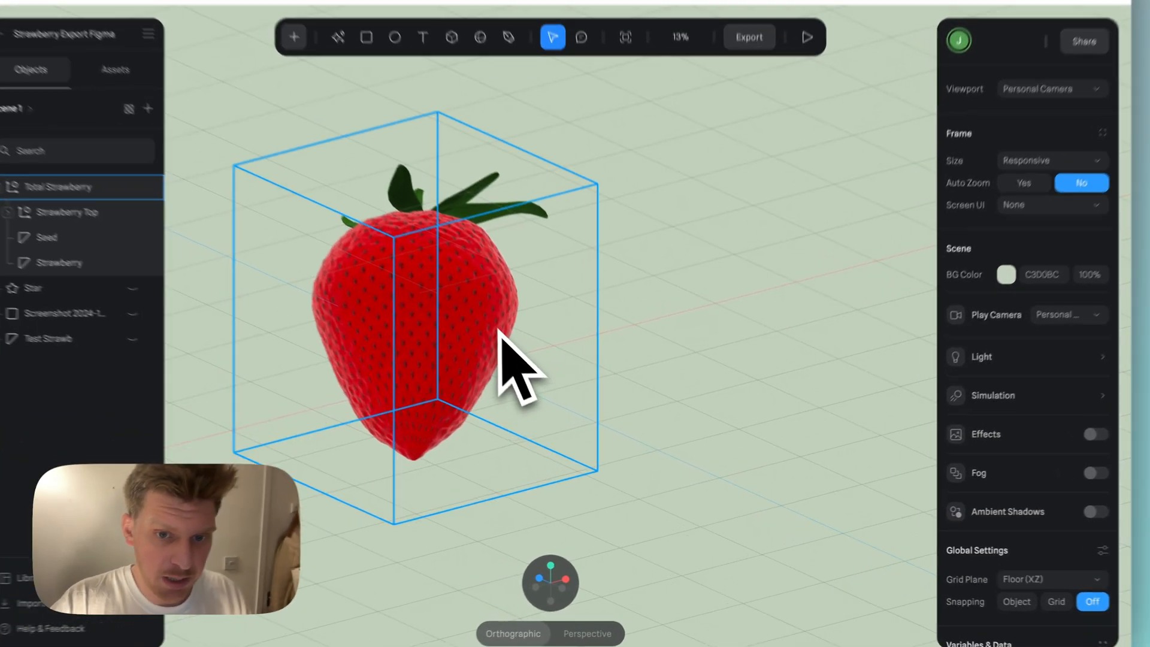
{"action": "left_click", "coordinate": [530, 364]}
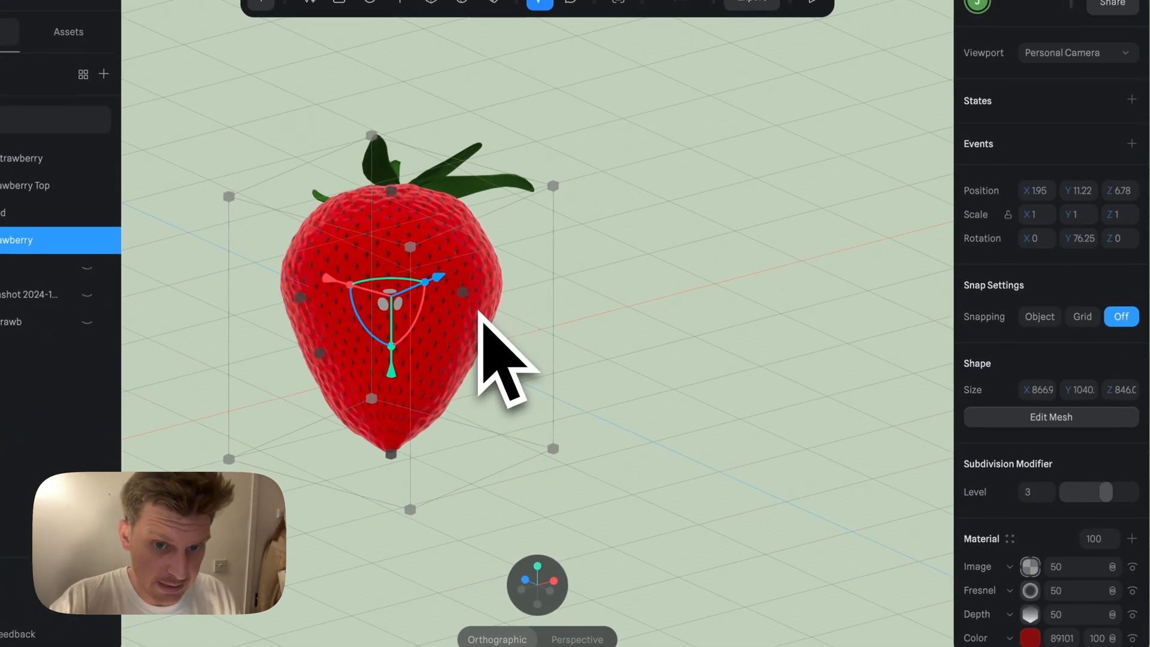
{"action": "scroll", "coordinate": [1035, 557], "scroll_direction": "down", "scroll_amount": 3}
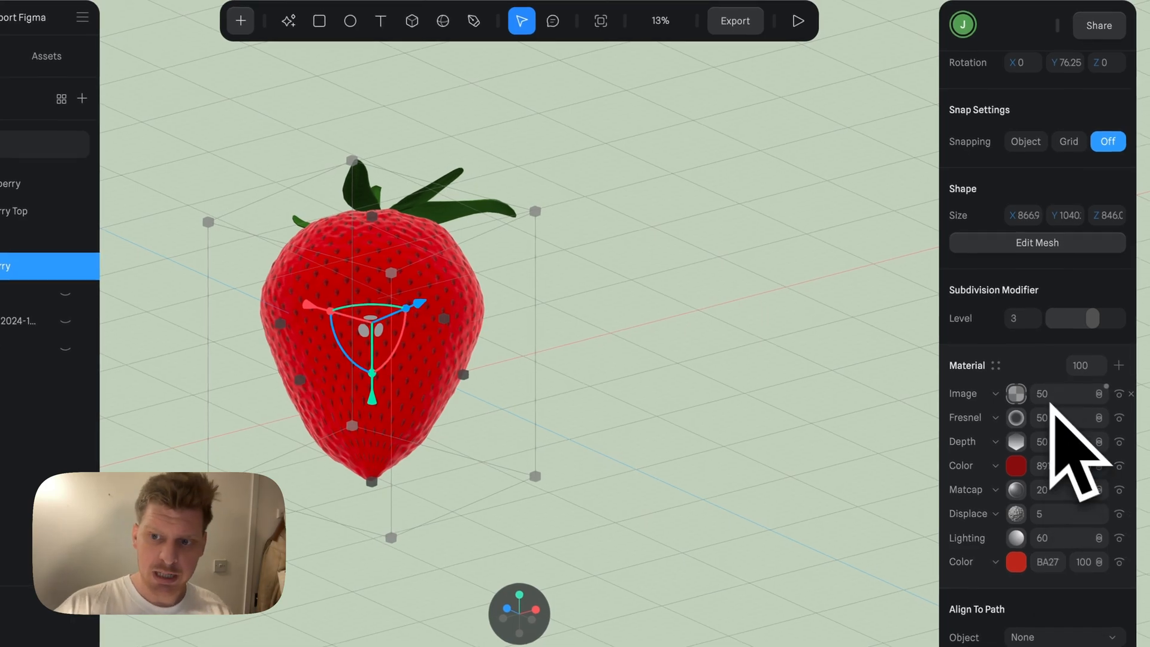
{"action": "left_click", "coordinate": [1021, 399]}
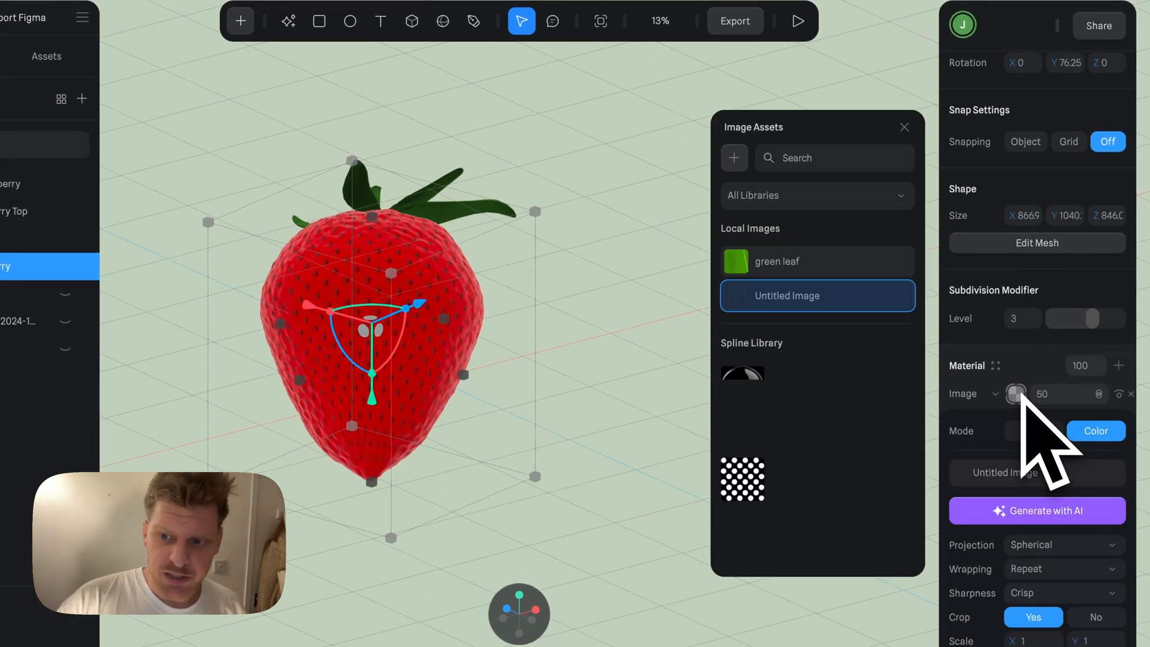
Rename the image asset used in the strawberry's material to Seeds, then close the material settings and deselect the mesh.
{"action": "scroll", "coordinate": [1022, 396], "scroll_direction": "down", "scroll_amount": 3}
{"action": "scroll", "coordinate": [1024, 398], "scroll_direction": "down", "scroll_amount": 2}
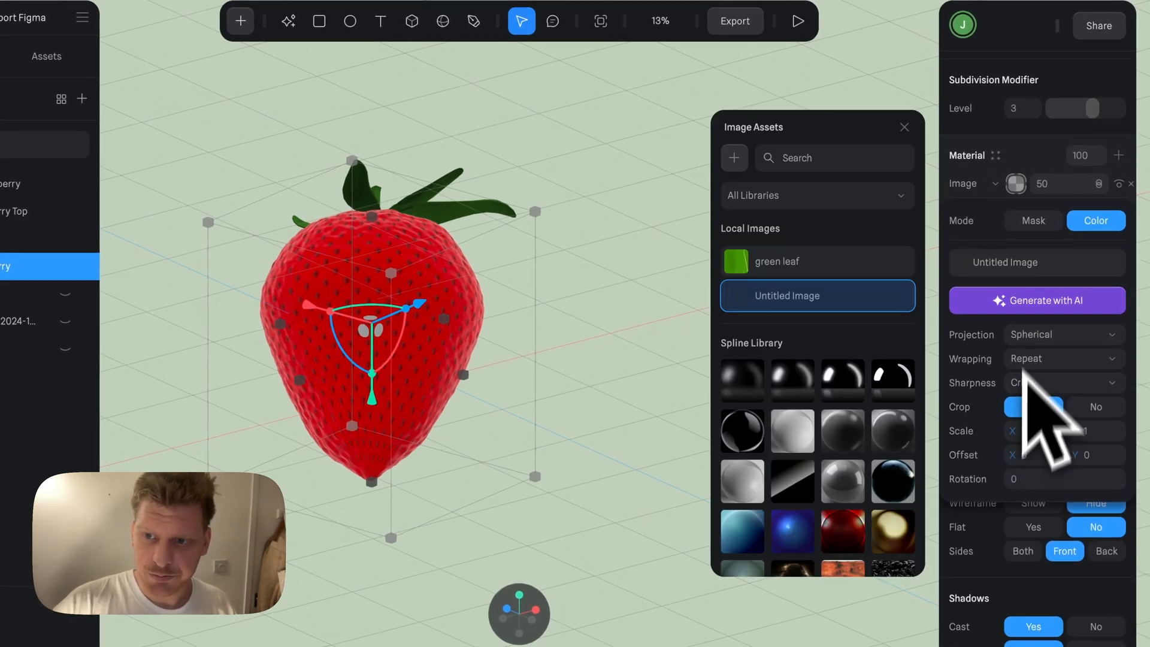
{"action": "left_click", "coordinate": [1017, 186]}
{"action": "left_click", "coordinate": [1017, 186]}
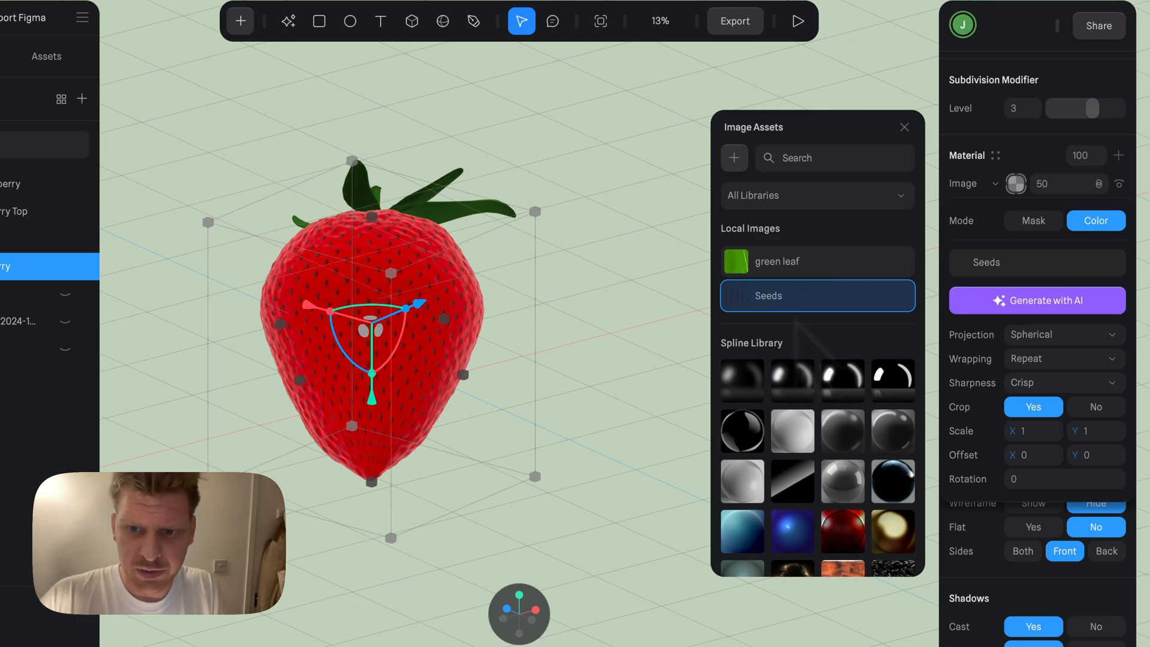
{"action": "left_click", "coordinate": [982, 236]}
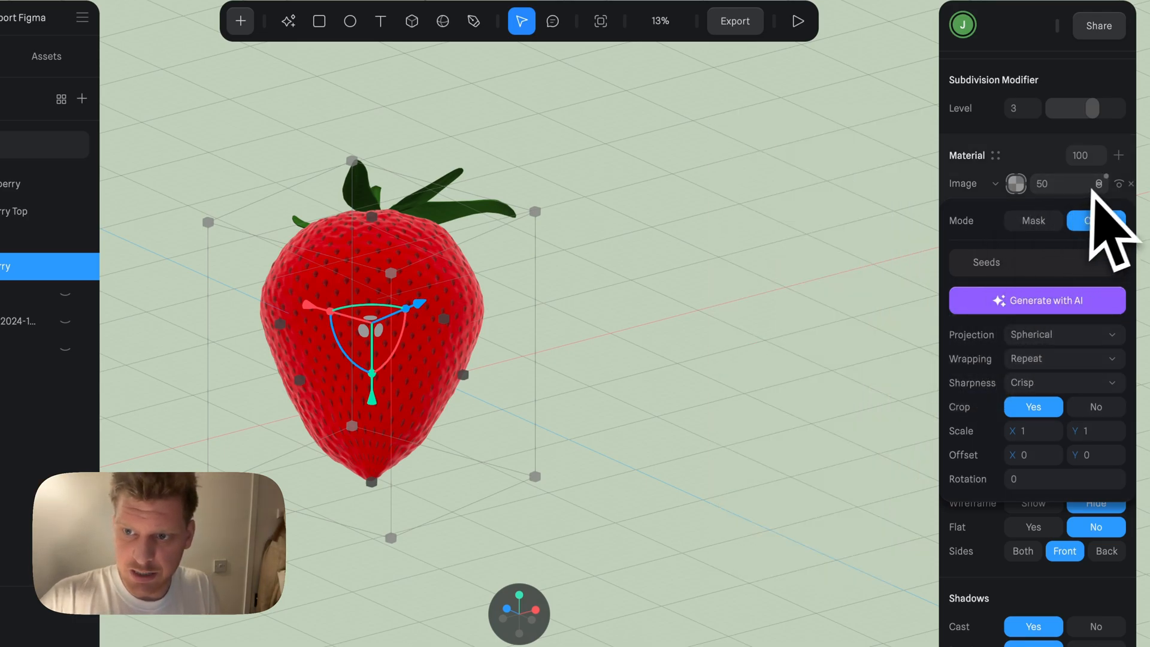
{"action": "left_click", "coordinate": [1096, 185]}
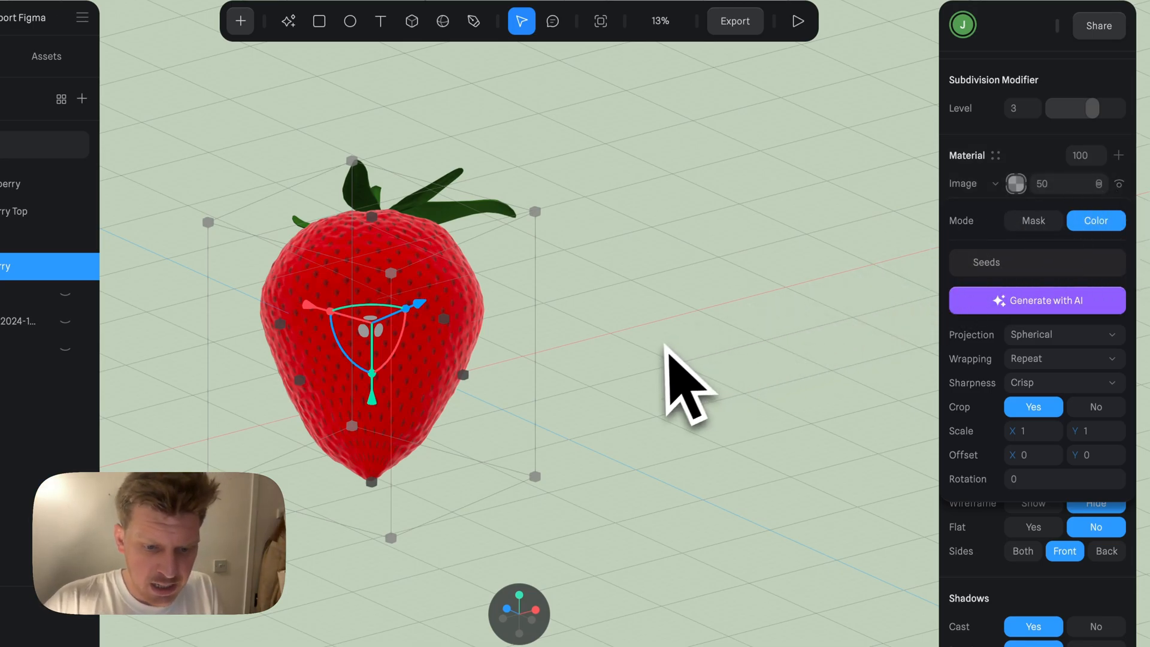
{"action": "left_click", "coordinate": [653, 353]}
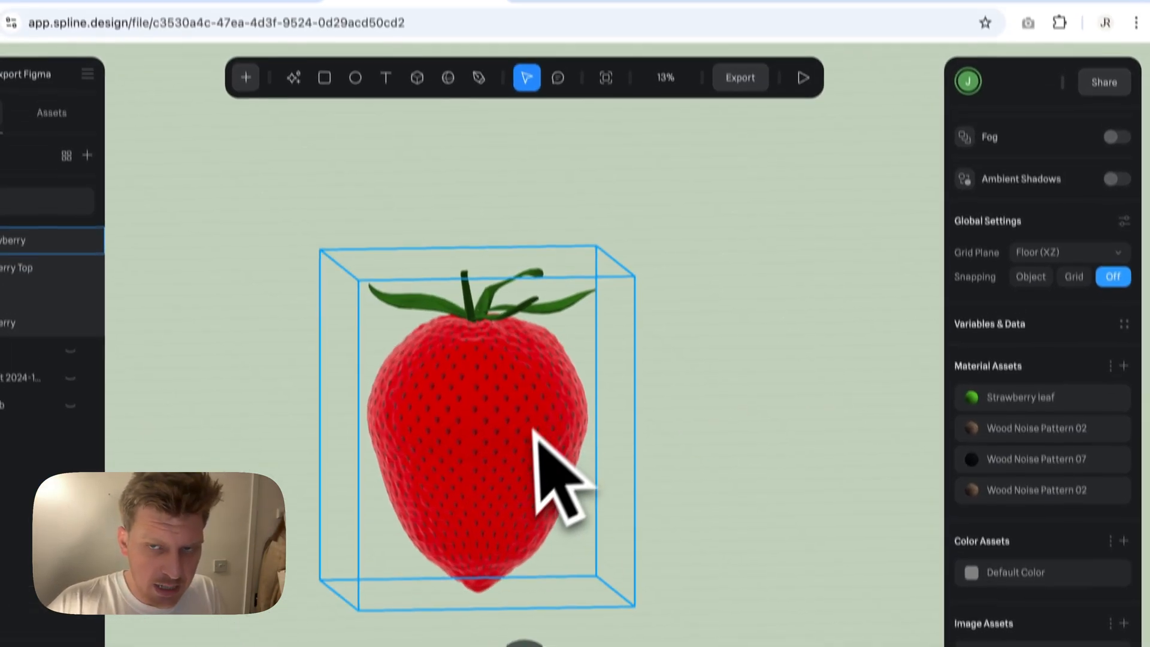
Open Figma in a new browser tab and open the Untitled design file containing the seed patterns.
{"action": "left_click", "coordinate": [1071, 23]}
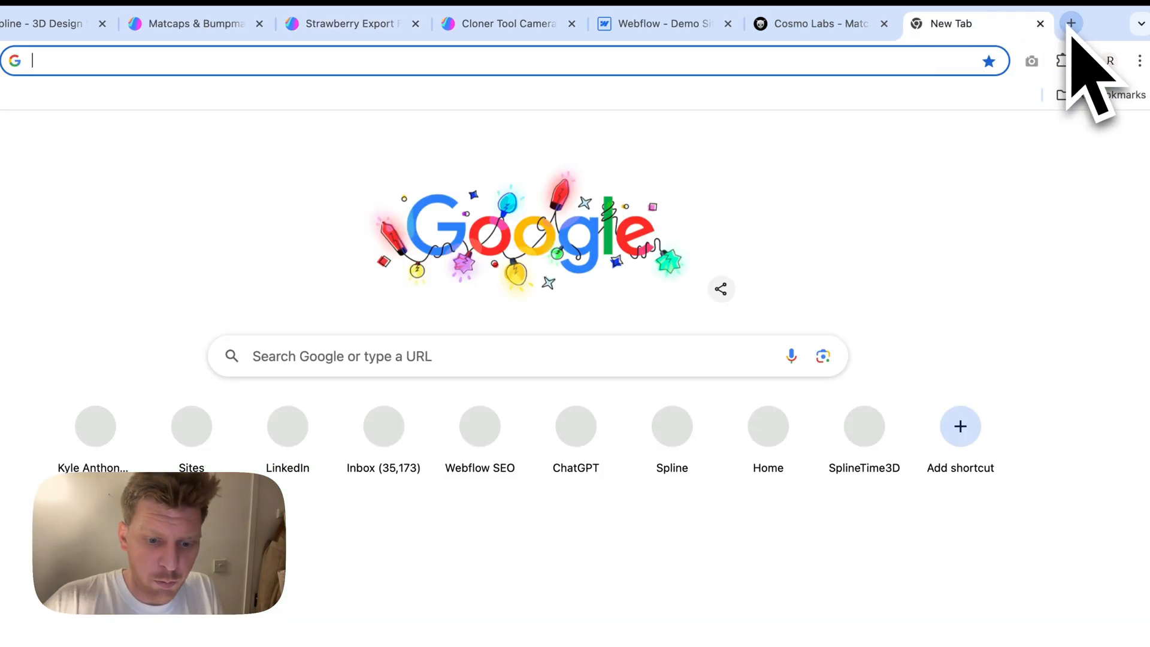
{"action": "type", "text": "figma."}
{"action": "key", "text": "Return"}
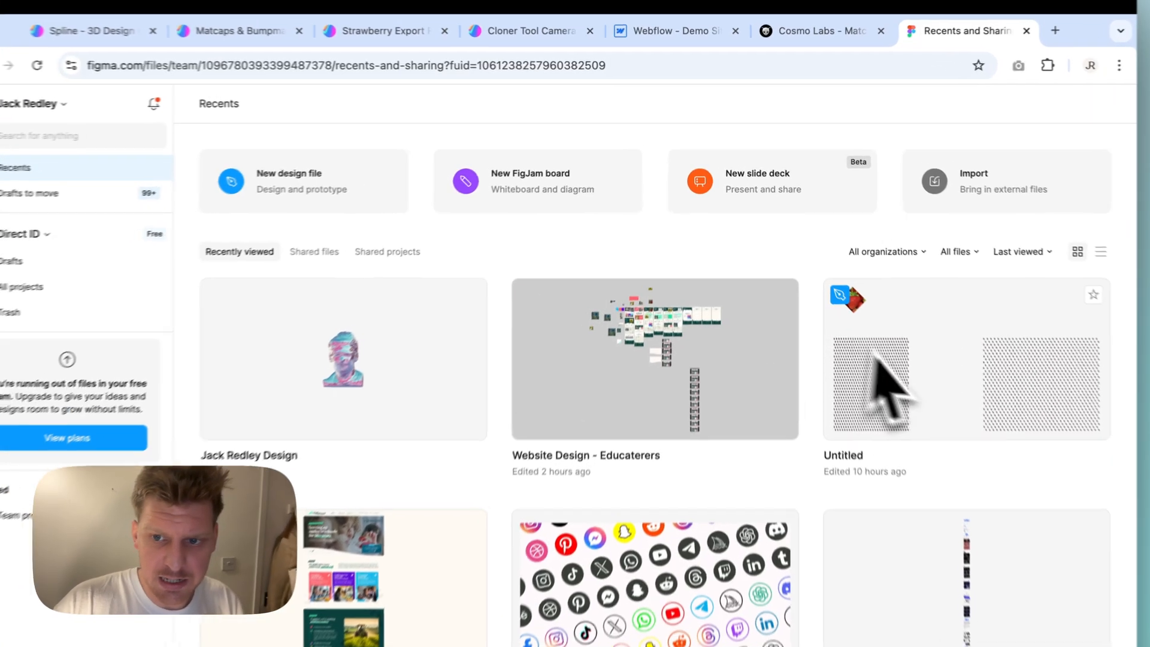
{"action": "left_click", "coordinate": [852, 321]}
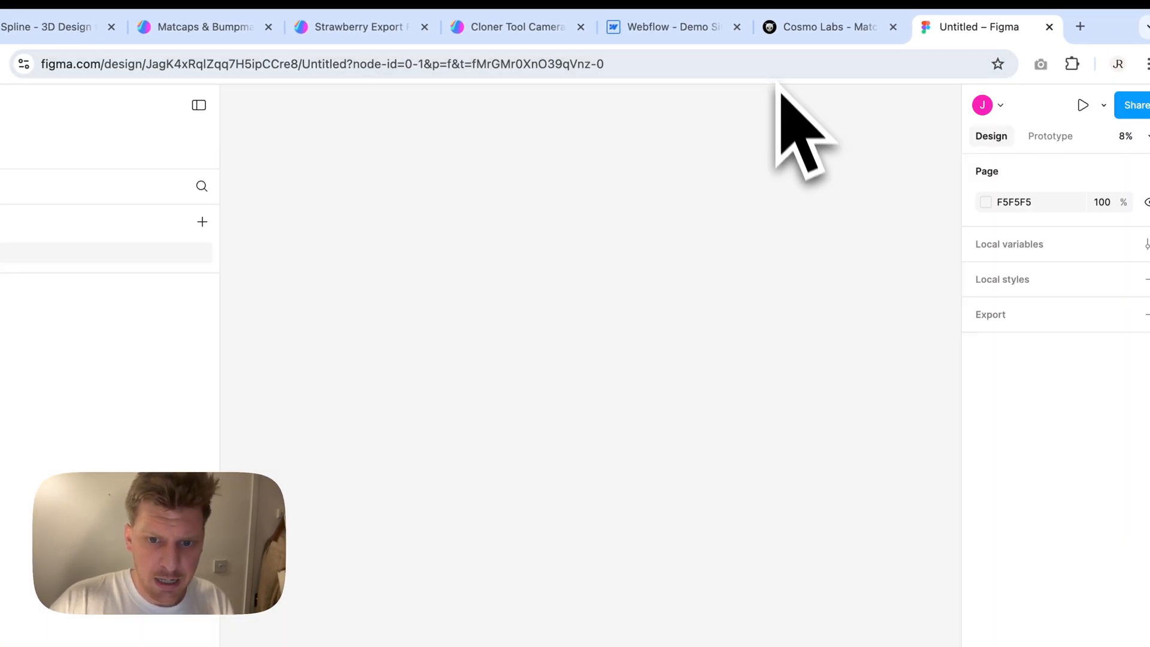
Examine a single seed image in the pattern up close and select the whole Spaced out seeds group.
{"action": "scroll", "coordinate": [619, 342], "scroll_direction": "right", "scroll_amount": 4}
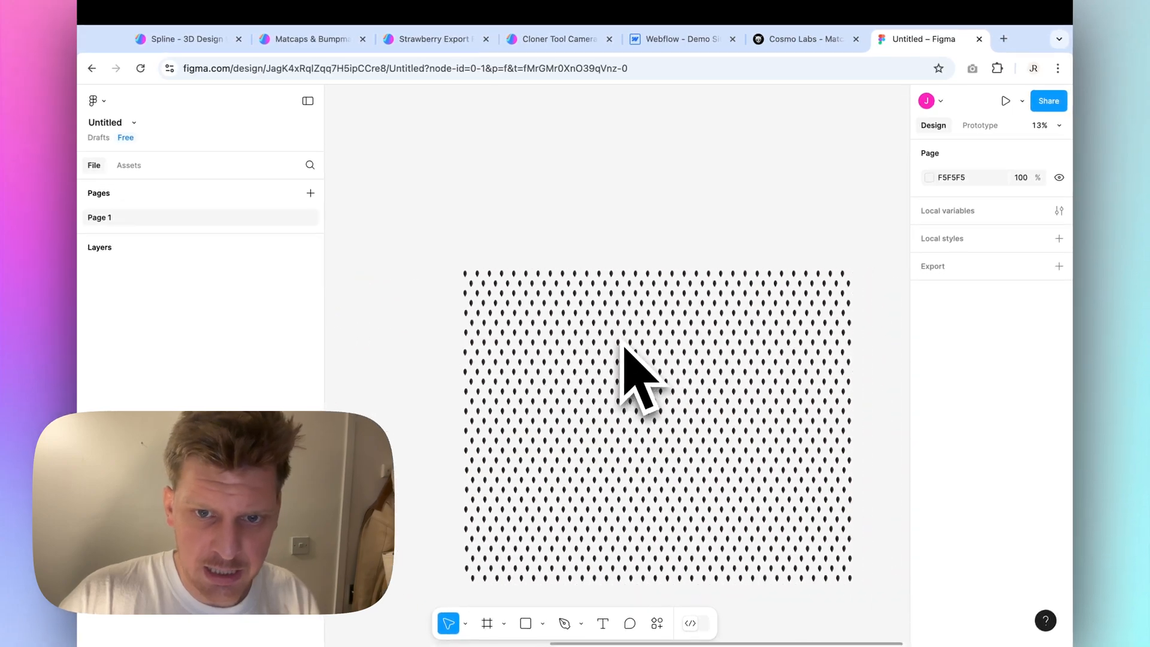
{"action": "scroll", "coordinate": [620, 338], "scroll_direction": "up", "scroll_amount": 5, "text": "ctrl"}
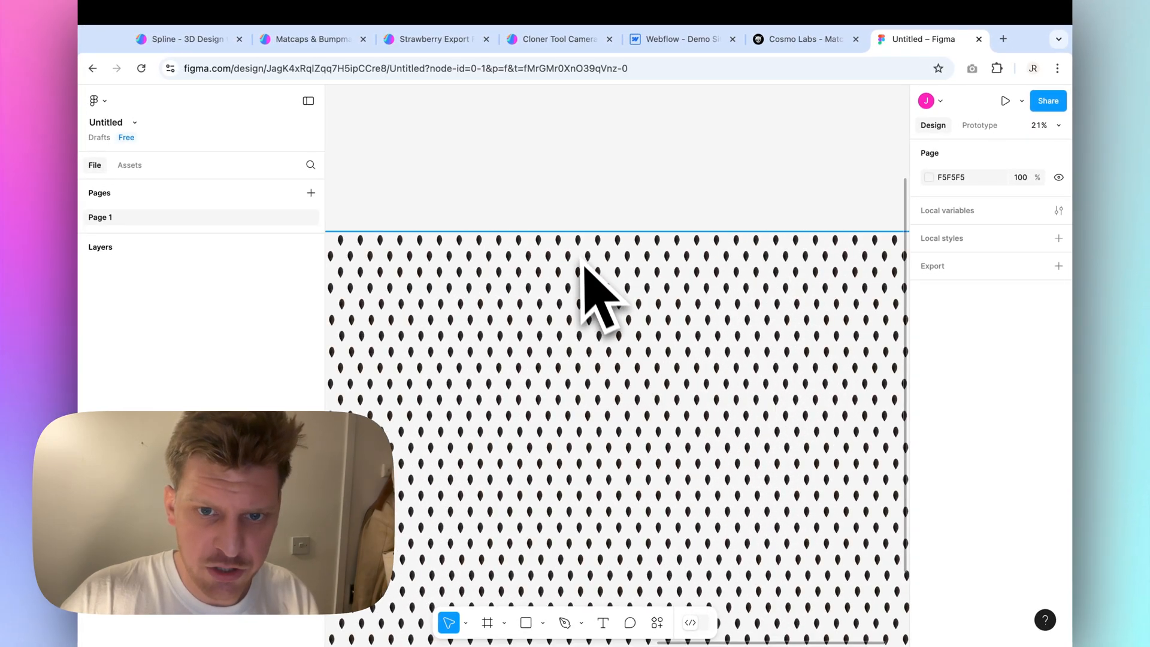
{"action": "scroll", "coordinate": [582, 260], "scroll_direction": "up", "scroll_amount": 8, "text": "ctrl"}
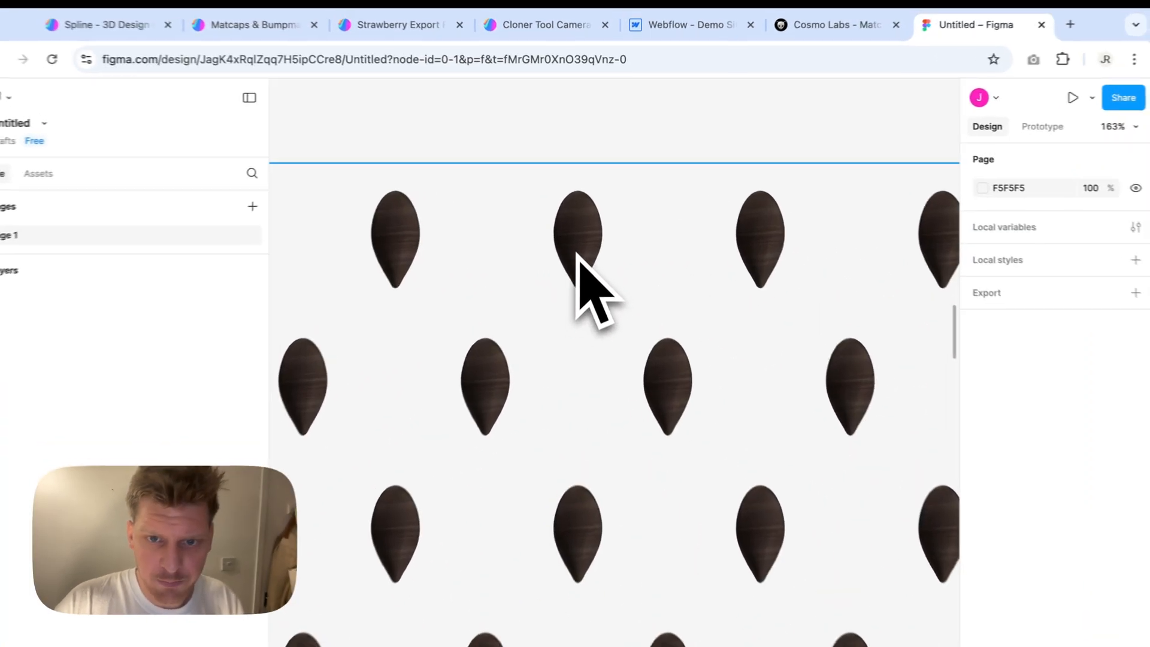
{"action": "left_click", "coordinate": [591, 225]}
{"action": "scroll", "coordinate": [579, 253], "scroll_direction": "down", "scroll_amount": 5, "text": "ctrl"}
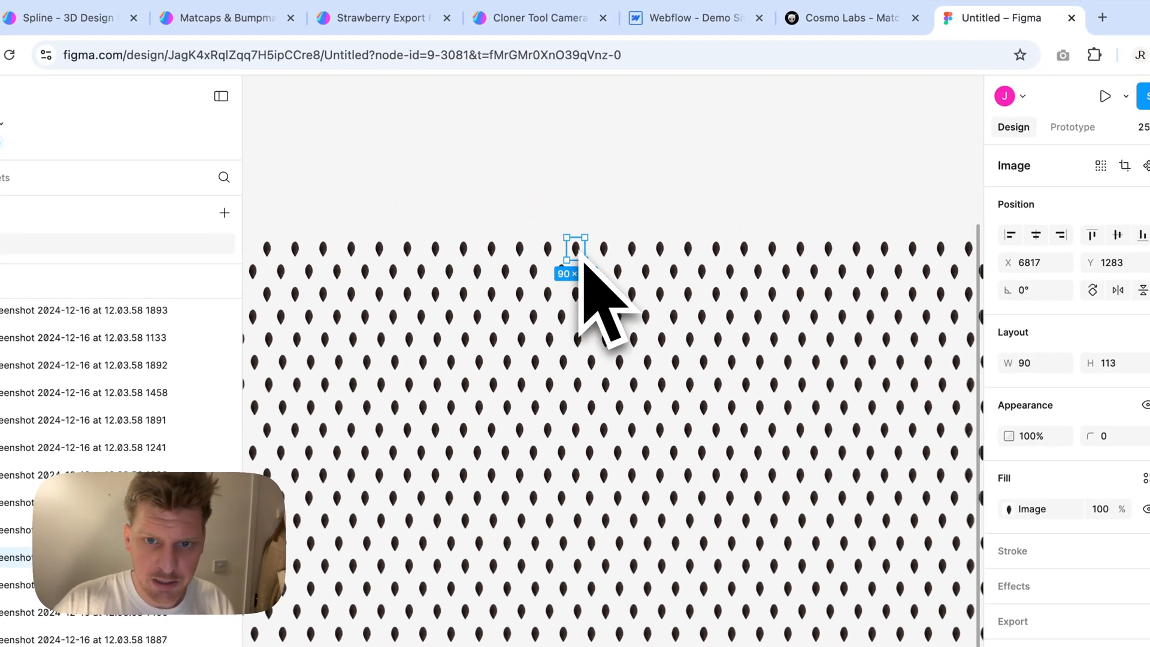
{"action": "scroll", "coordinate": [575, 241], "scroll_direction": "down", "scroll_amount": 3, "text": "ctrl"}
{"action": "left_click", "coordinate": [558, 222]}
{"action": "left_click", "coordinate": [383, 242]}
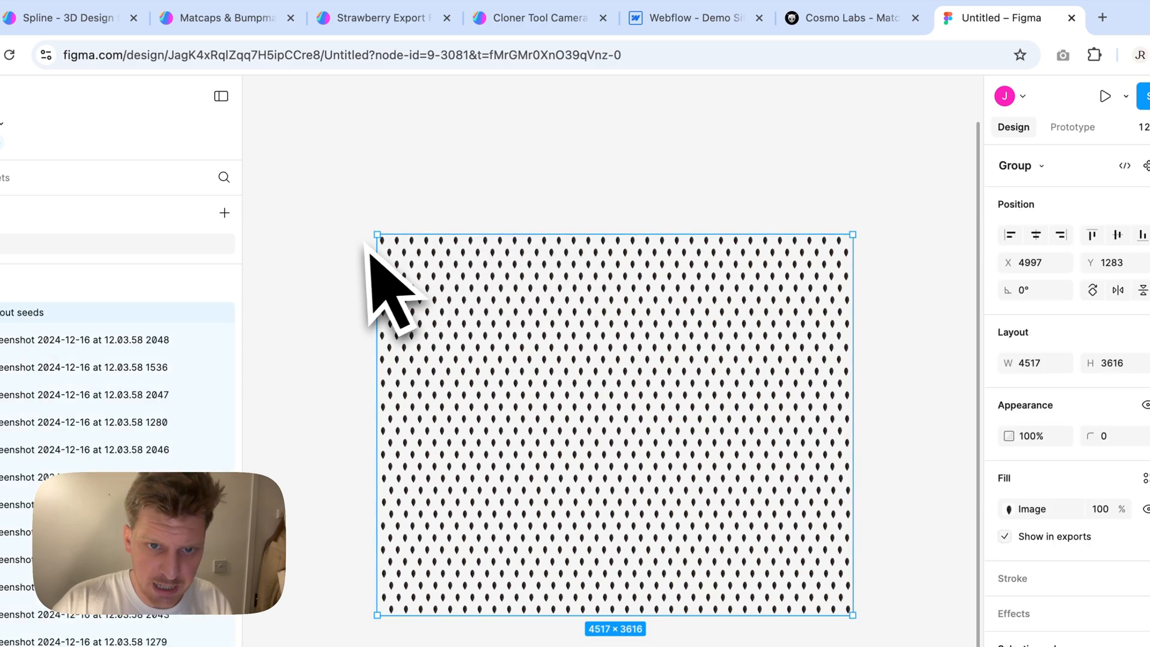
Move the Spaced out seeds group to about X 4956, Y 737 and export it as a 1x PNG.
{"action": "left_click_drag", "start_coordinate": [467, 286], "coordinate": [472, 232]}
{"action": "left_click", "coordinate": [933, 345]}
{"action": "left_click", "coordinate": [828, 325]}
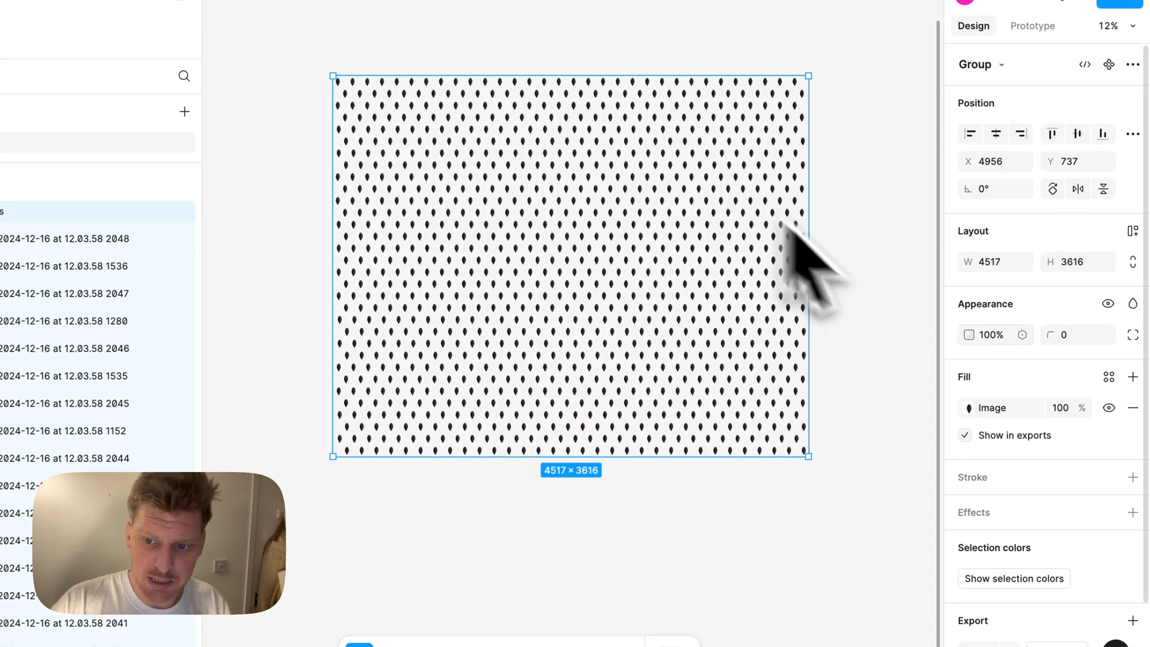
{"action": "scroll", "coordinate": [1041, 521], "scroll_direction": "down", "scroll_amount": 3}
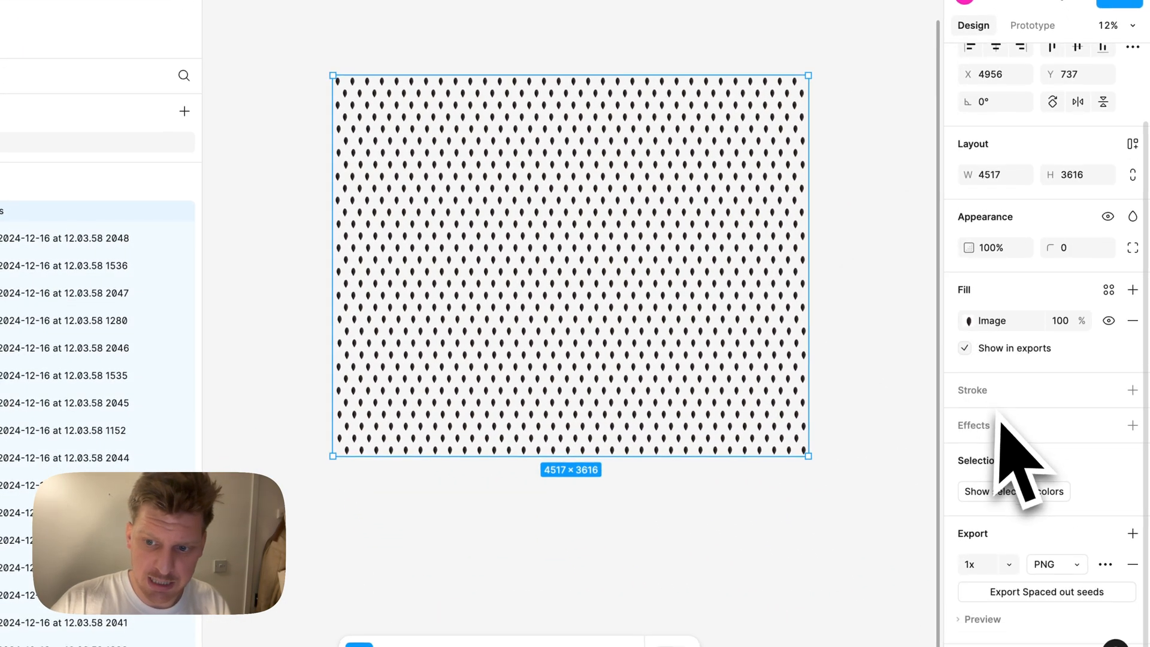
{"action": "left_click", "coordinate": [1047, 593]}
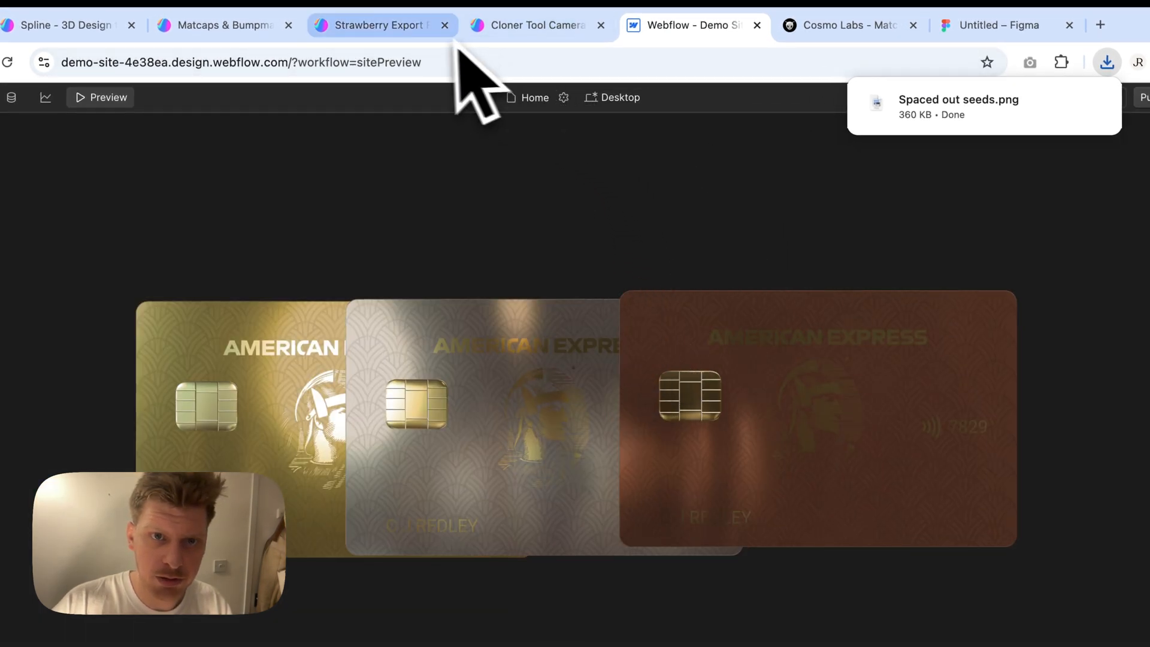
Switch back to the Strawberry Export Figma file in Spline and open the Strawberry mesh for editing.
{"action": "left_click", "coordinate": [455, 32]}
{"action": "left_click", "coordinate": [536, 412]}
{"action": "left_click", "coordinate": [527, 422]}
{"action": "double_click", "coordinate": [526, 419]}
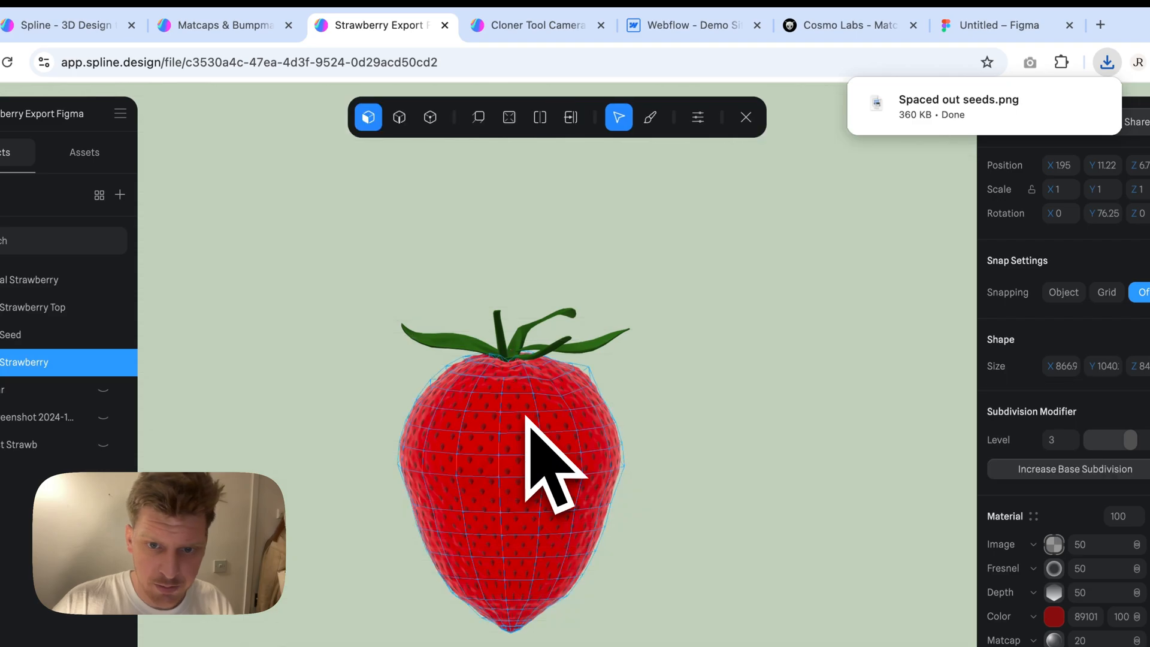
Check the Image layer that uses the Seeds asset in the strawberry's material and hide that layer.
{"action": "left_click", "coordinate": [1054, 543]}
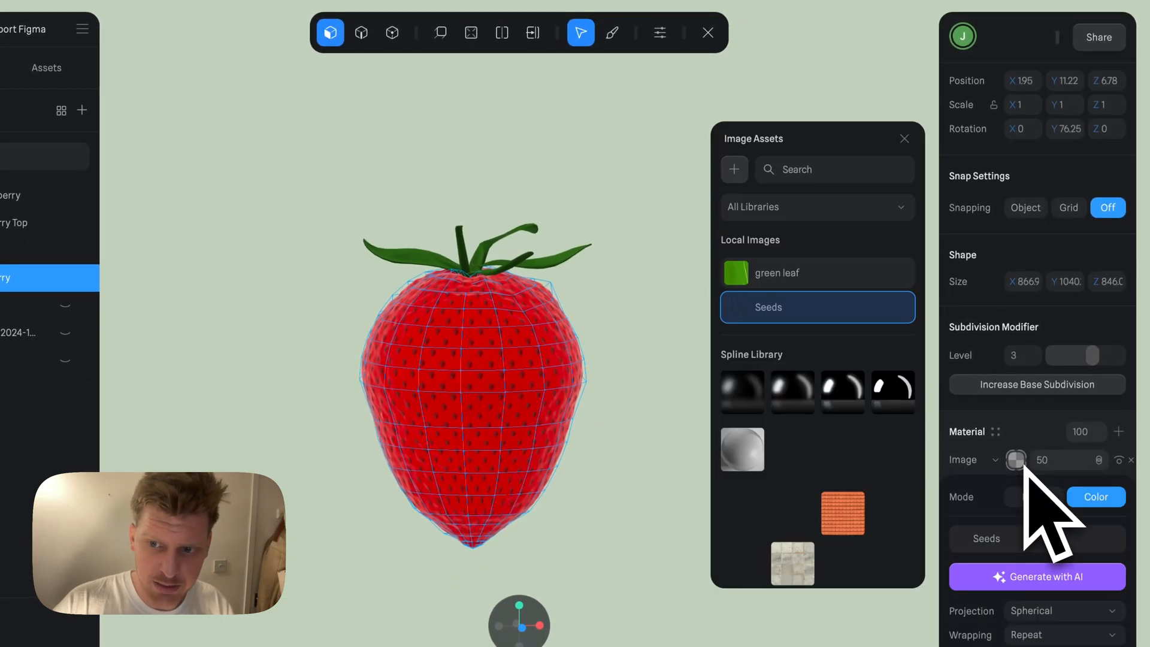
{"action": "left_click", "coordinate": [1023, 466]}
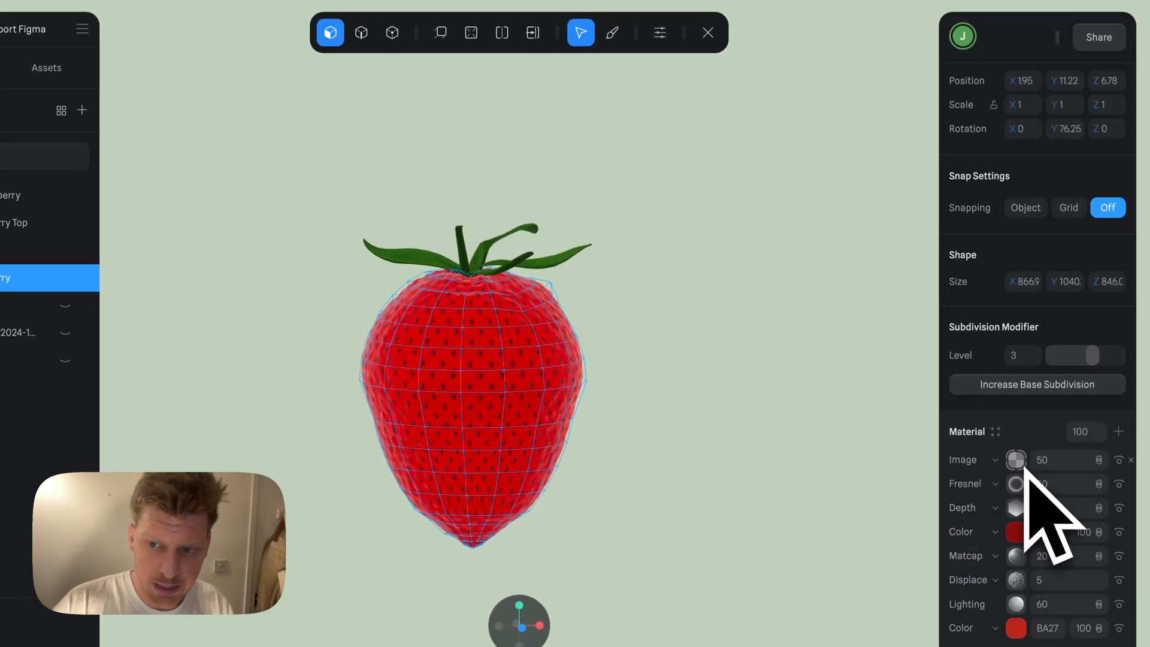
{"action": "left_click", "coordinate": [1131, 460]}
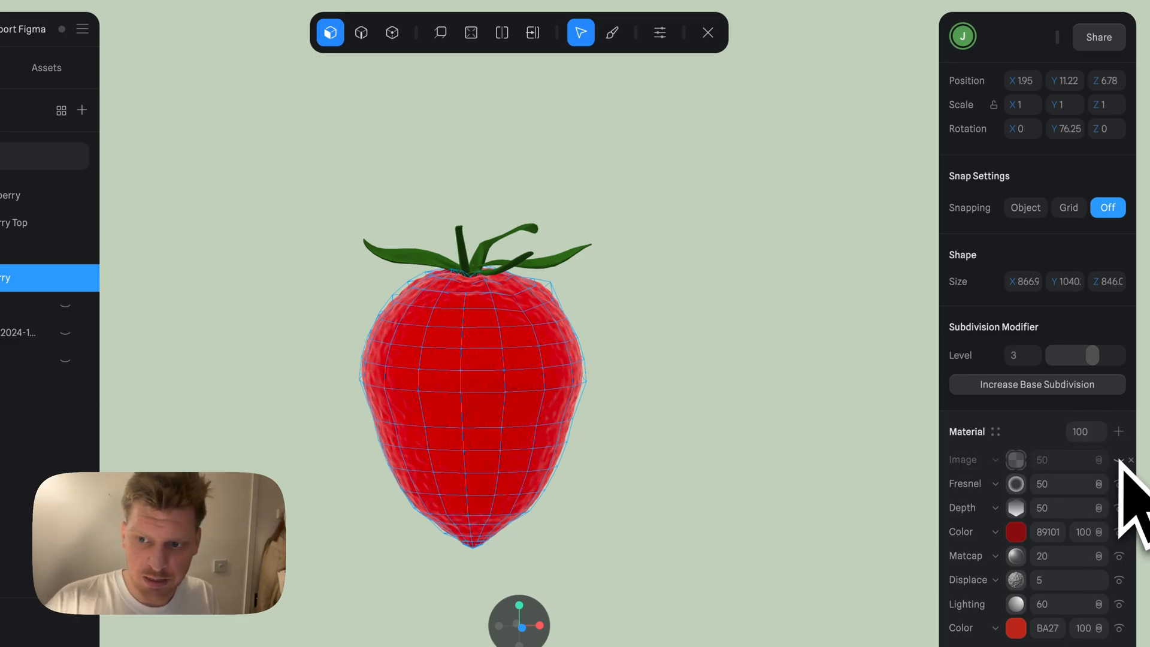
Add a new layer to the strawberry's material, change its type from Color to Image and open its settings.
{"action": "left_click", "coordinate": [1118, 432]}
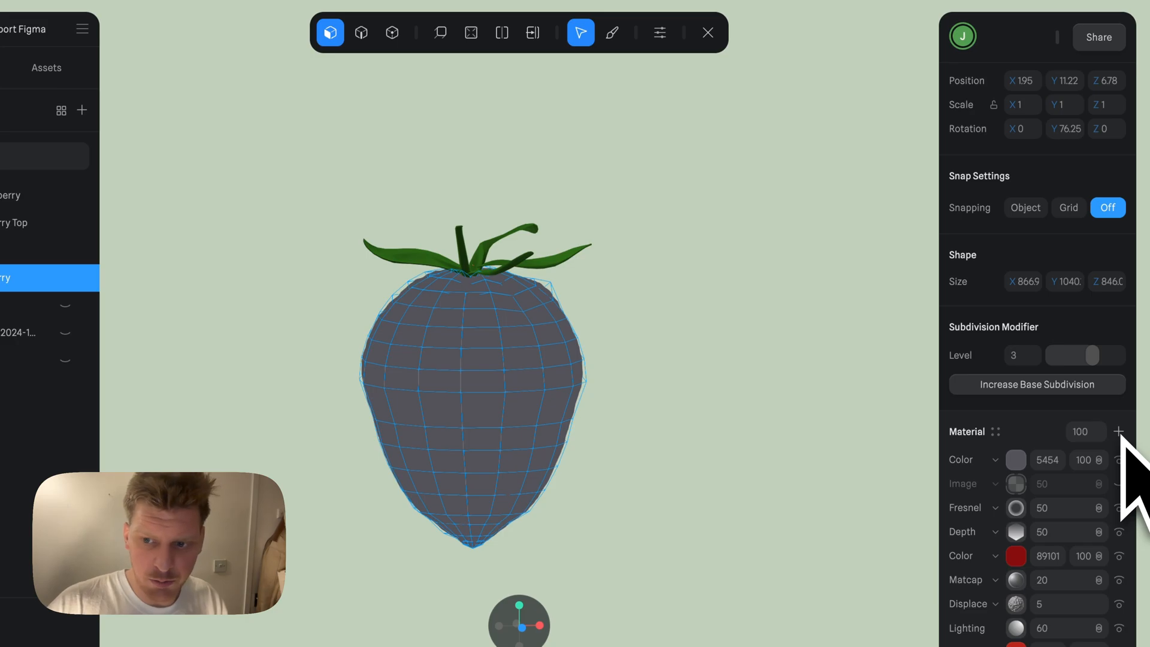
{"action": "left_click", "coordinate": [1016, 460]}
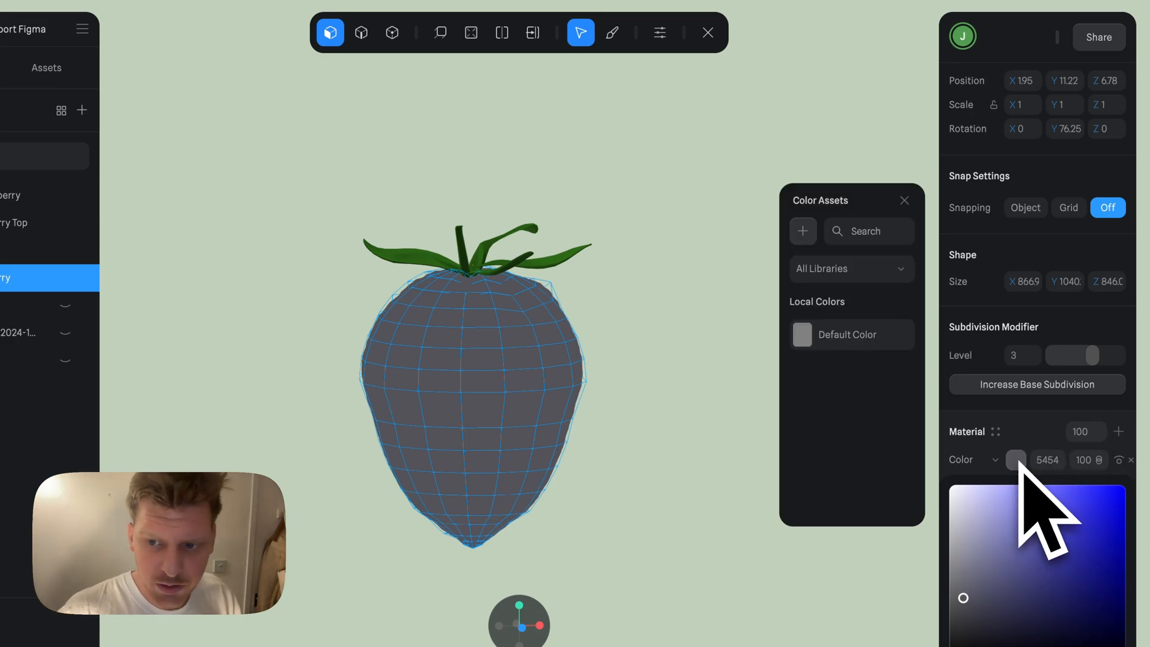
{"action": "left_click", "coordinate": [1015, 459]}
{"action": "left_click", "coordinate": [999, 460]}
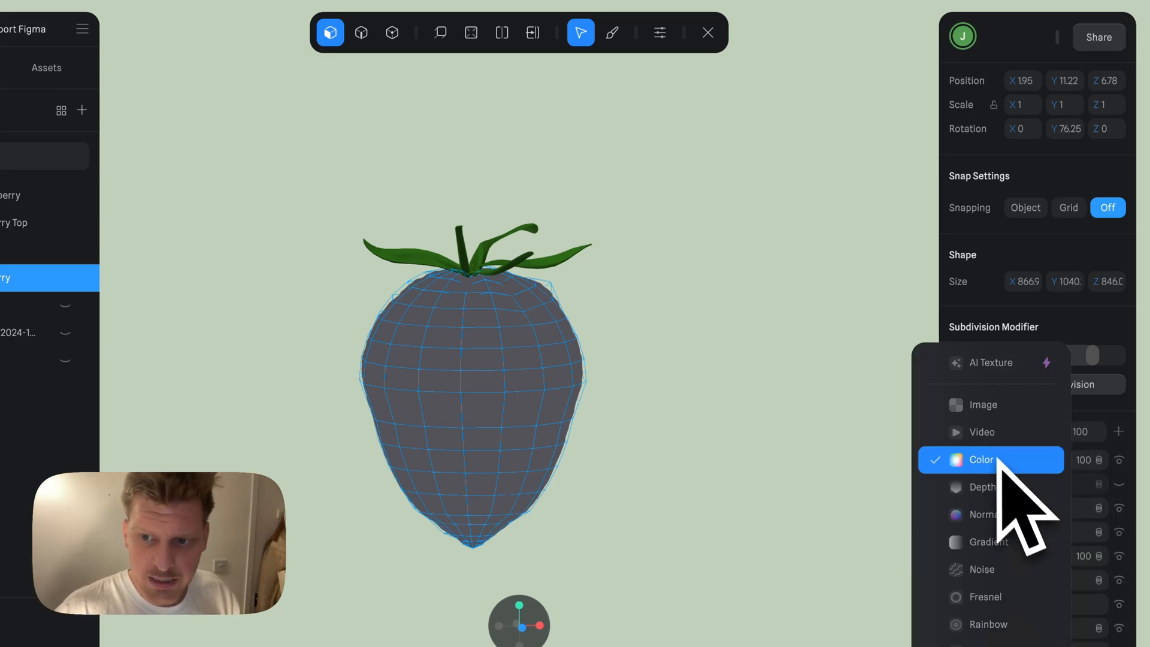
{"action": "left_click", "coordinate": [985, 413]}
{"action": "left_click", "coordinate": [1016, 535]}
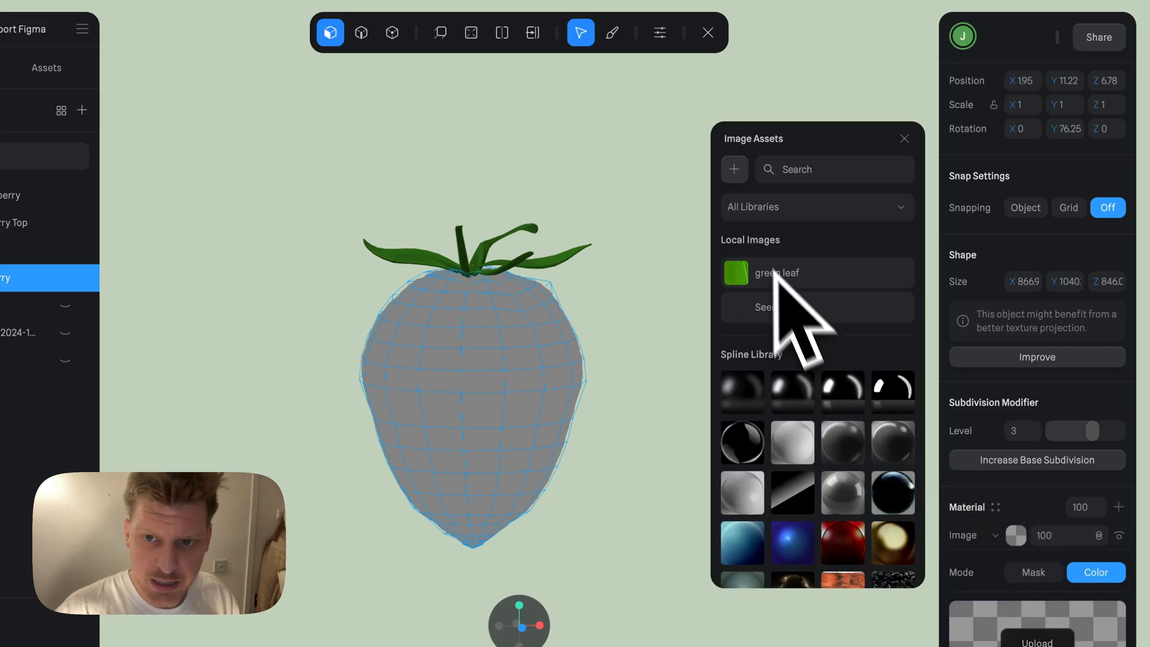
Create a new image asset for the layer and replace its image with Spaced out seeds.png from the Downloads folder.
{"action": "left_click", "coordinate": [740, 177]}
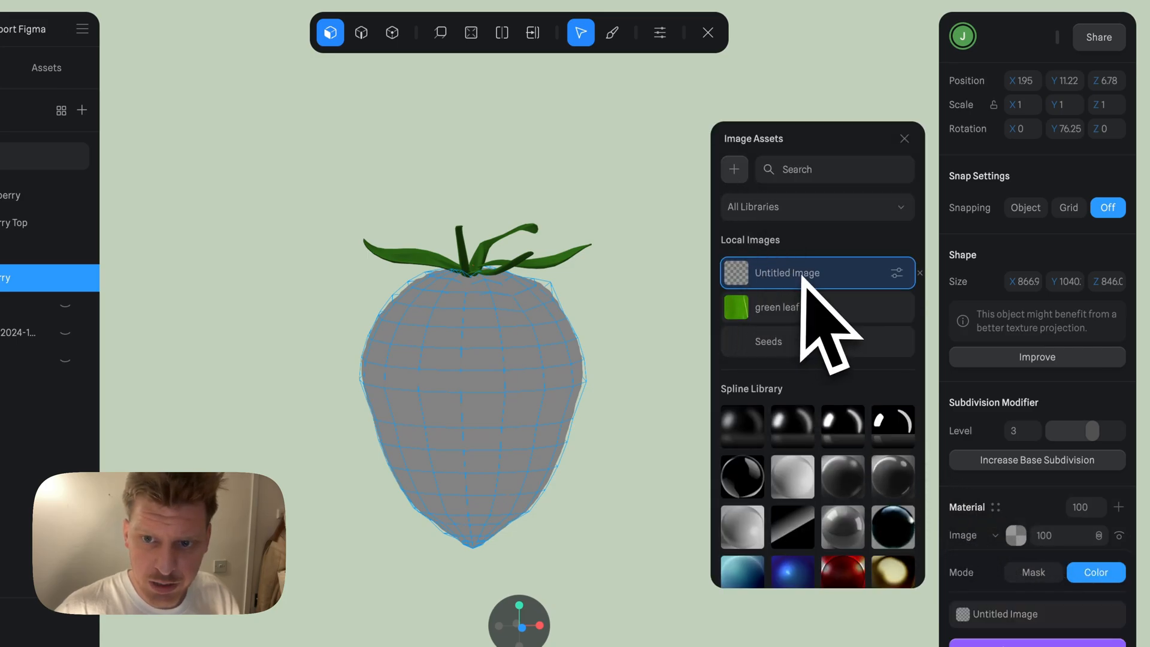
{"action": "left_click", "coordinate": [896, 273]}
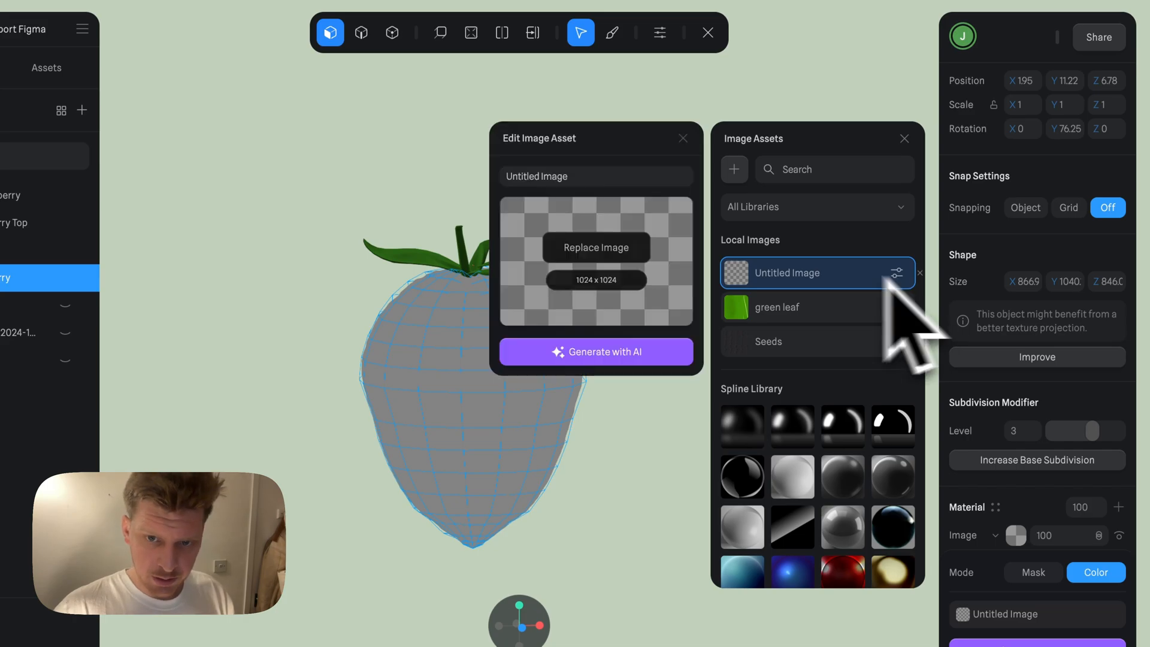
{"action": "left_click", "coordinate": [590, 249]}
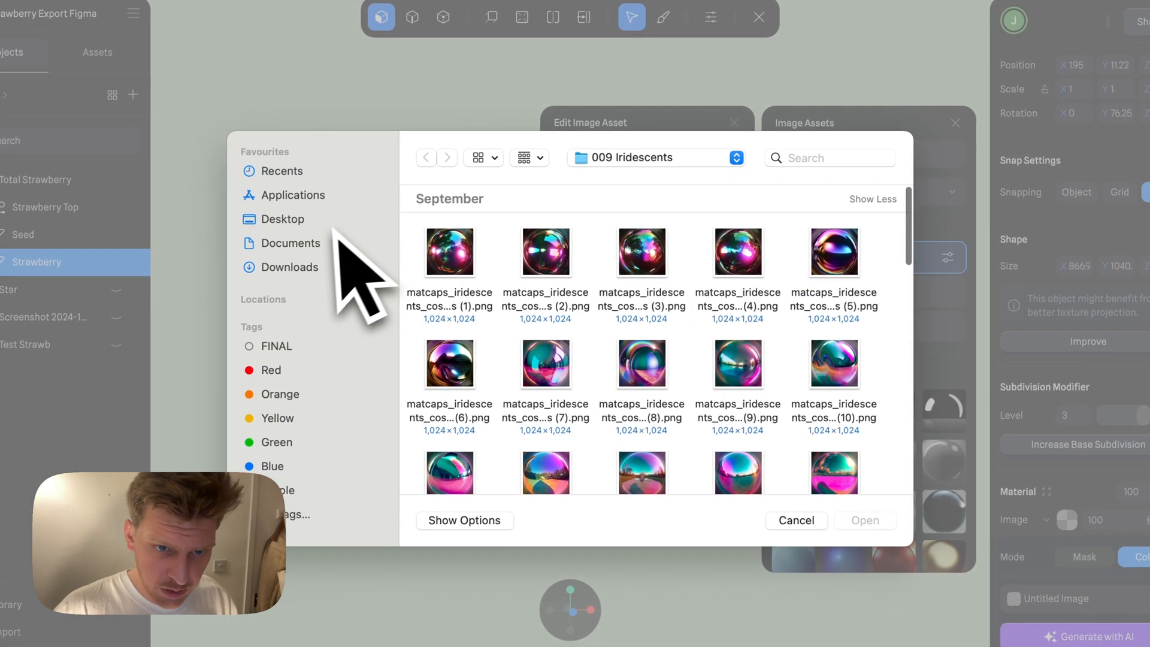
{"action": "left_click", "coordinate": [291, 272]}
{"action": "left_click", "coordinate": [433, 262]}
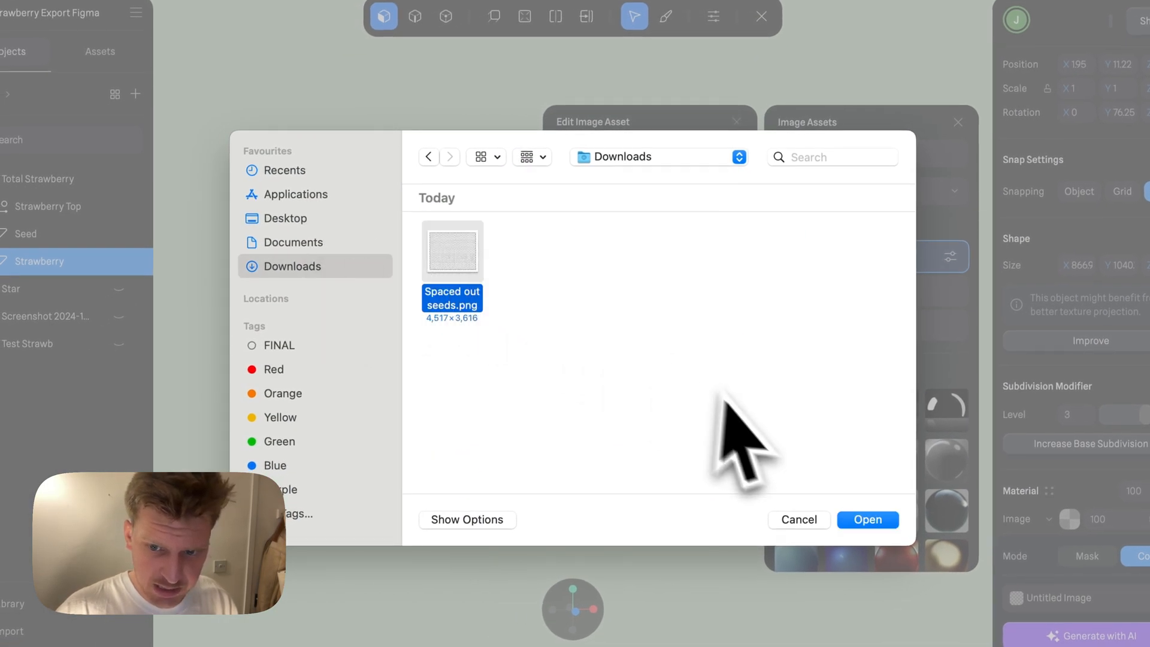
{"action": "left_click", "coordinate": [862, 520]}
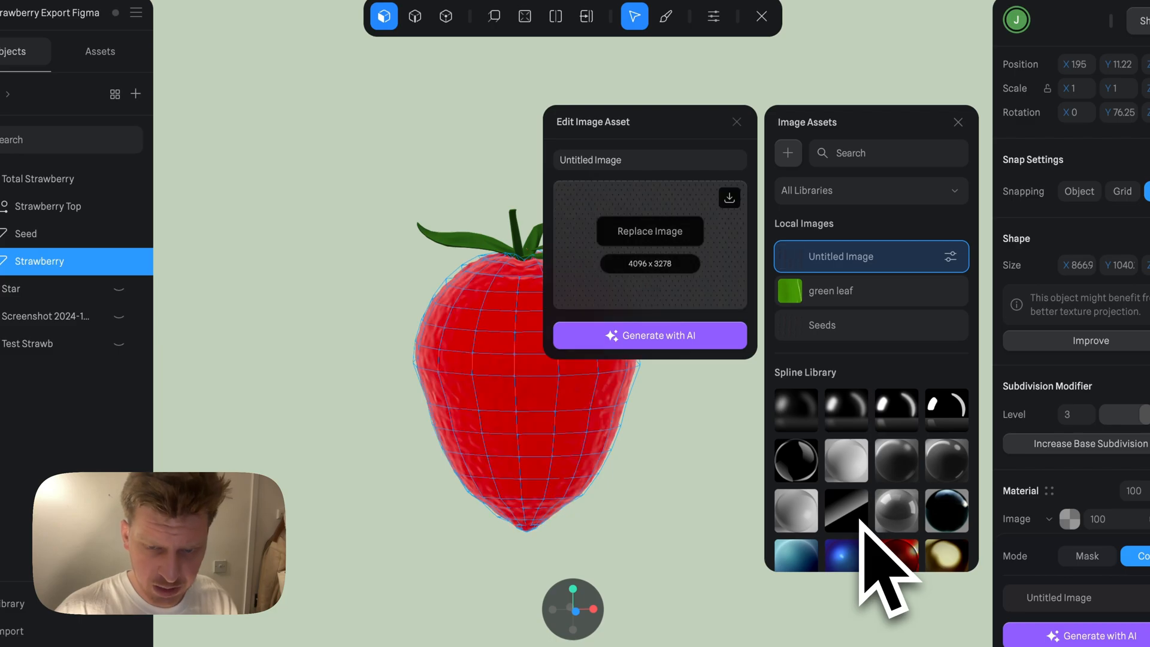
{"action": "left_click", "coordinate": [706, 401]}
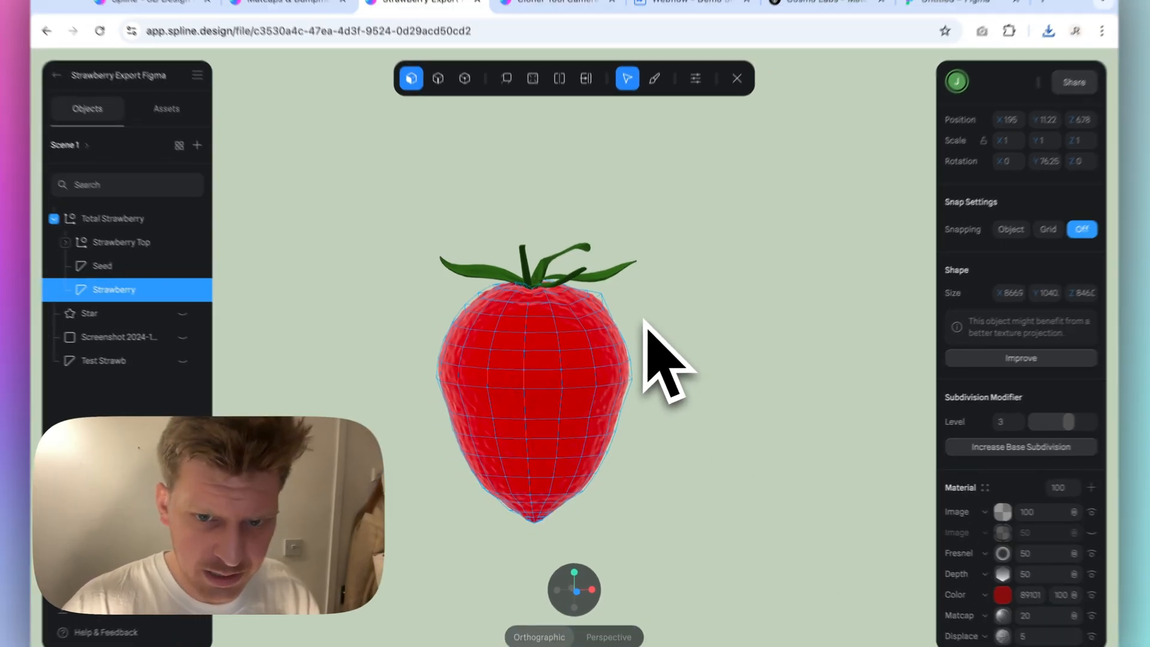
Open the new image layer's settings in the strawberry's material and set its projection to Spherical.
{"action": "scroll", "coordinate": [656, 299], "scroll_direction": "up", "scroll_amount": 5}
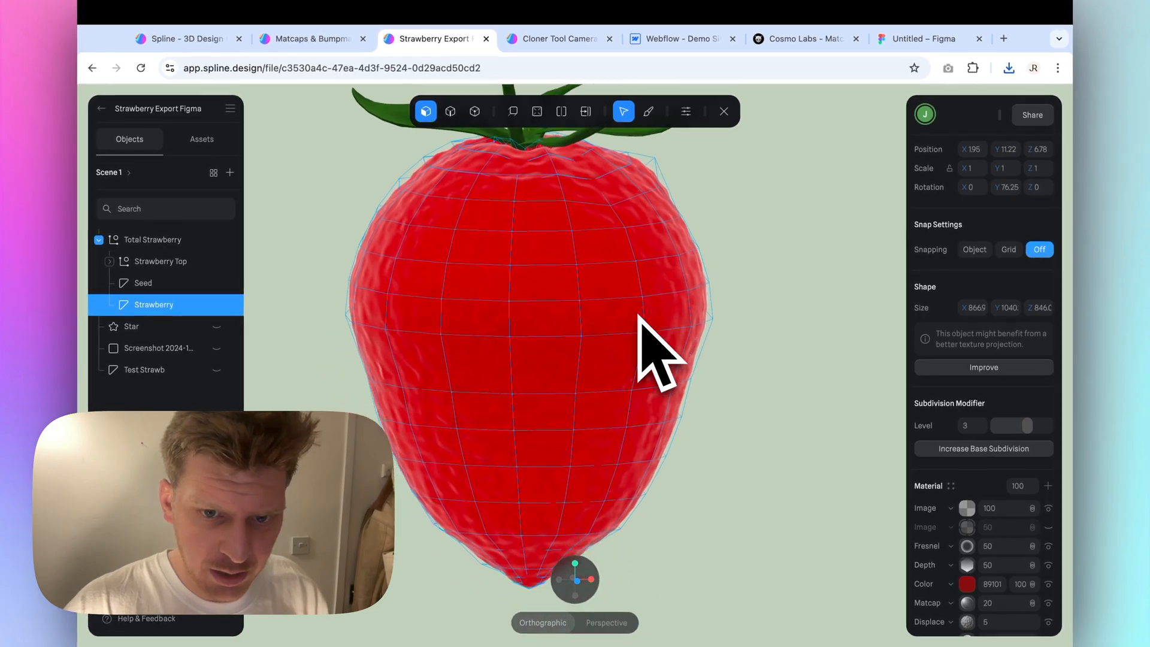
{"action": "scroll", "coordinate": [641, 327], "scroll_direction": "down", "scroll_amount": 2}
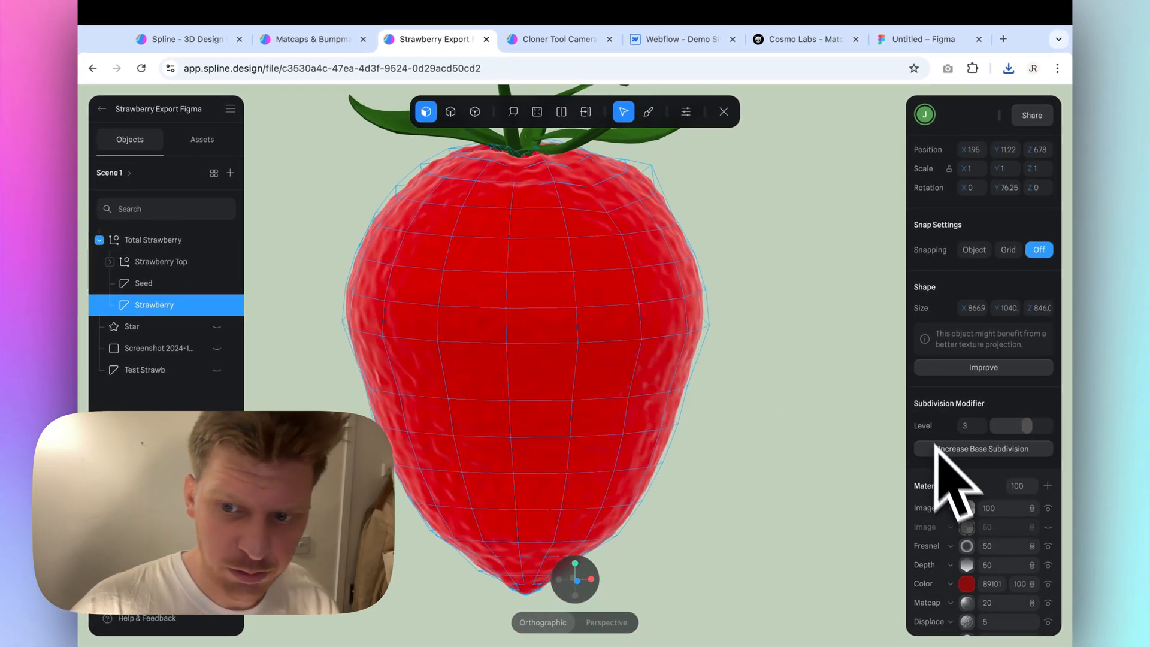
{"action": "left_click", "coordinate": [966, 507]}
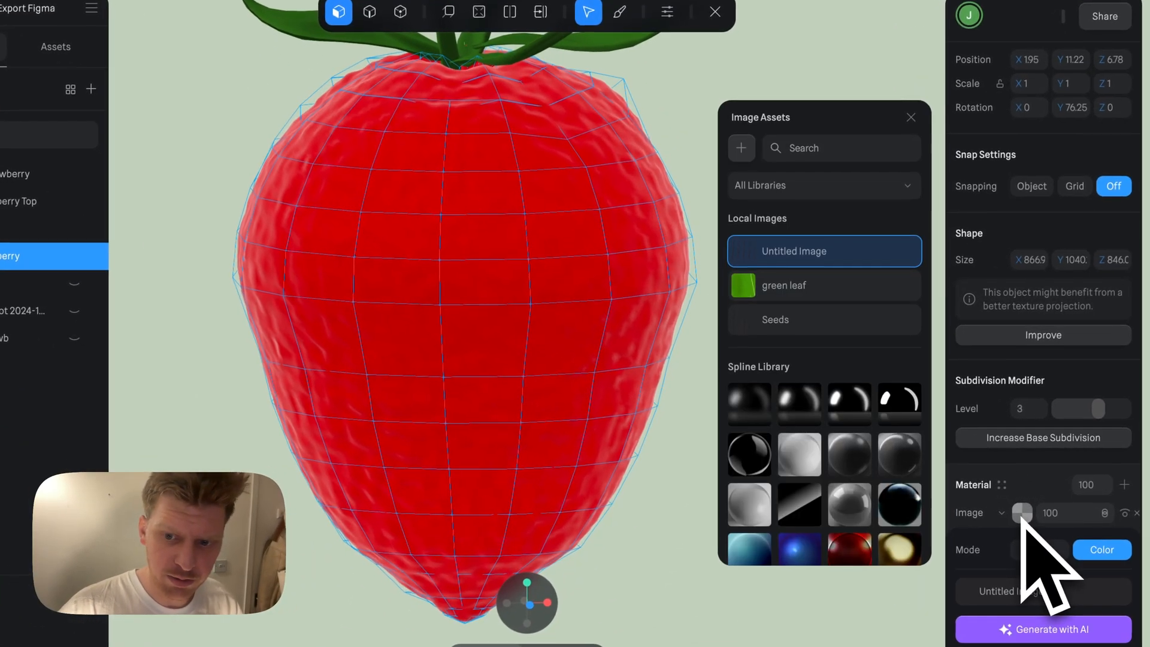
{"action": "scroll", "coordinate": [1041, 527], "scroll_direction": "down", "scroll_amount": 4}
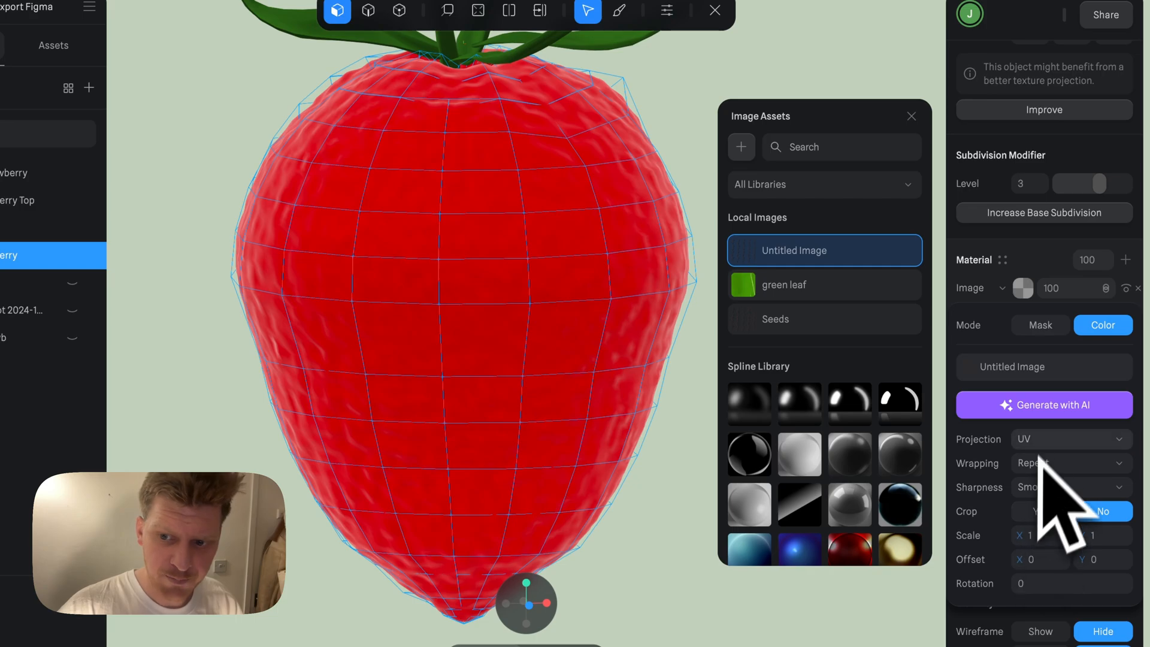
{"action": "left_click", "coordinate": [1045, 440]}
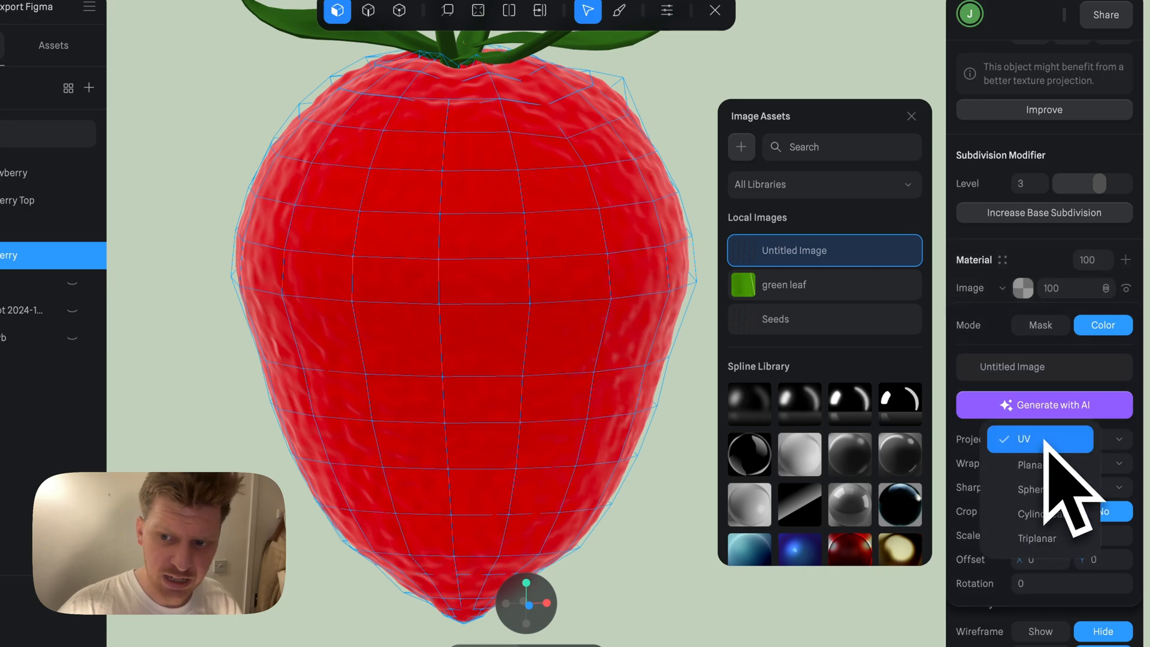
{"action": "left_click", "coordinate": [1039, 490]}
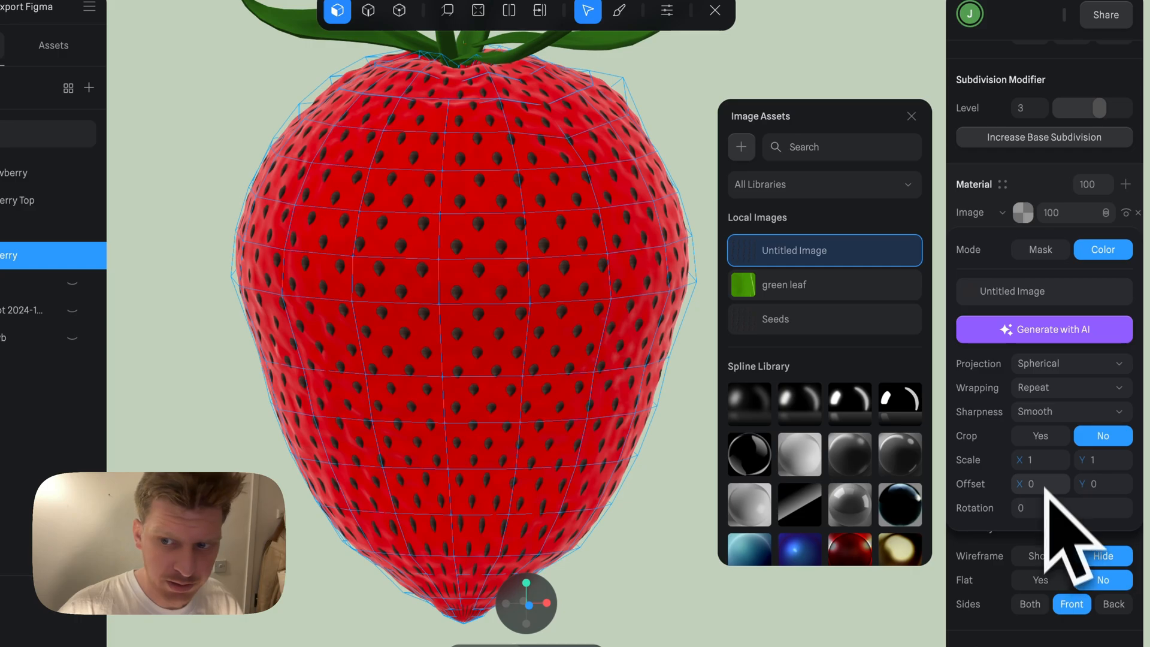
Try the Planar and UV projections on the seed image layer and set it back to Spherical.
{"action": "left_click", "coordinate": [1053, 364]}
{"action": "left_click", "coordinate": [1045, 336]}
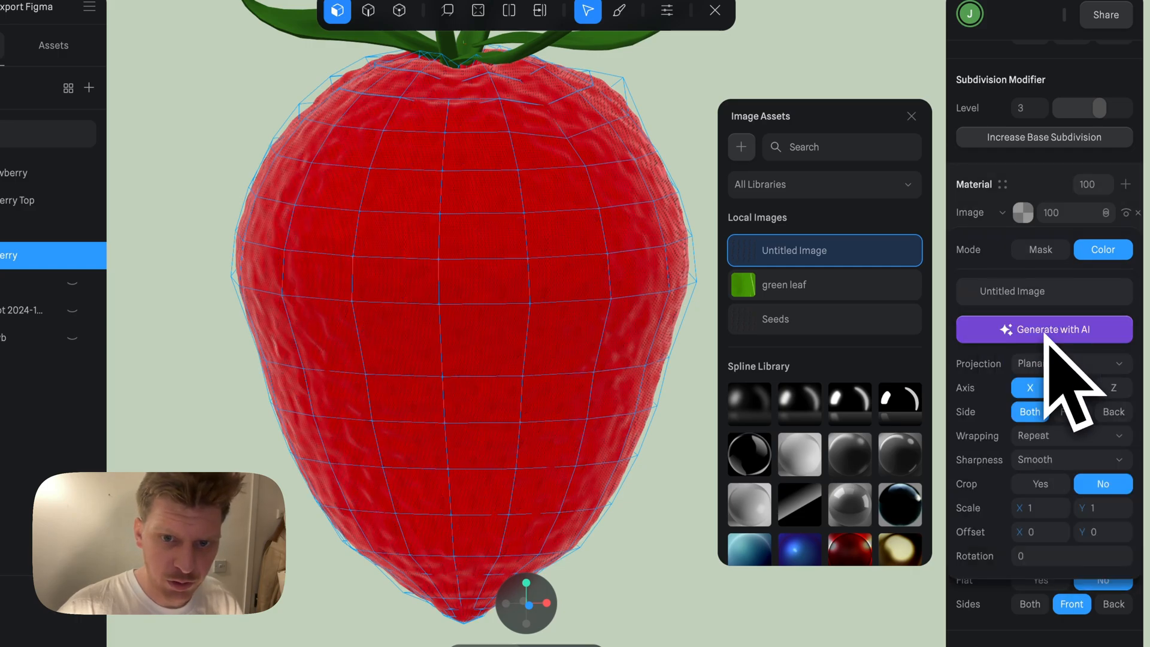
{"action": "left_click", "coordinate": [1046, 359]}
{"action": "left_click", "coordinate": [1045, 335]}
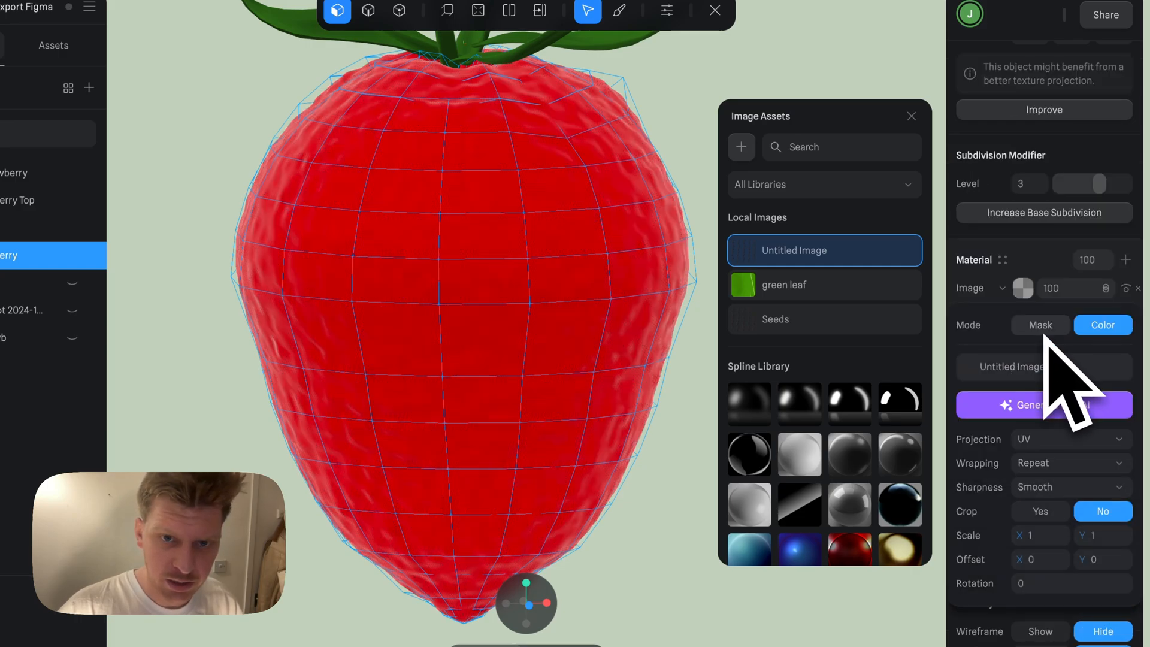
{"action": "left_click", "coordinate": [1034, 437]}
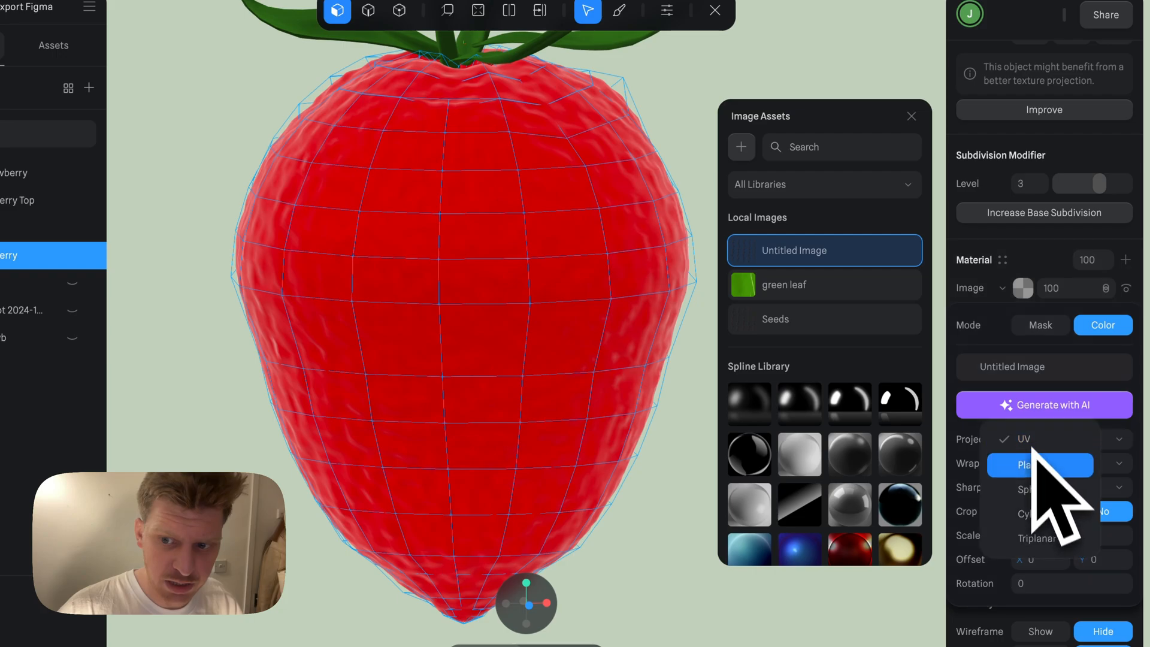
{"action": "left_click", "coordinate": [1039, 488]}
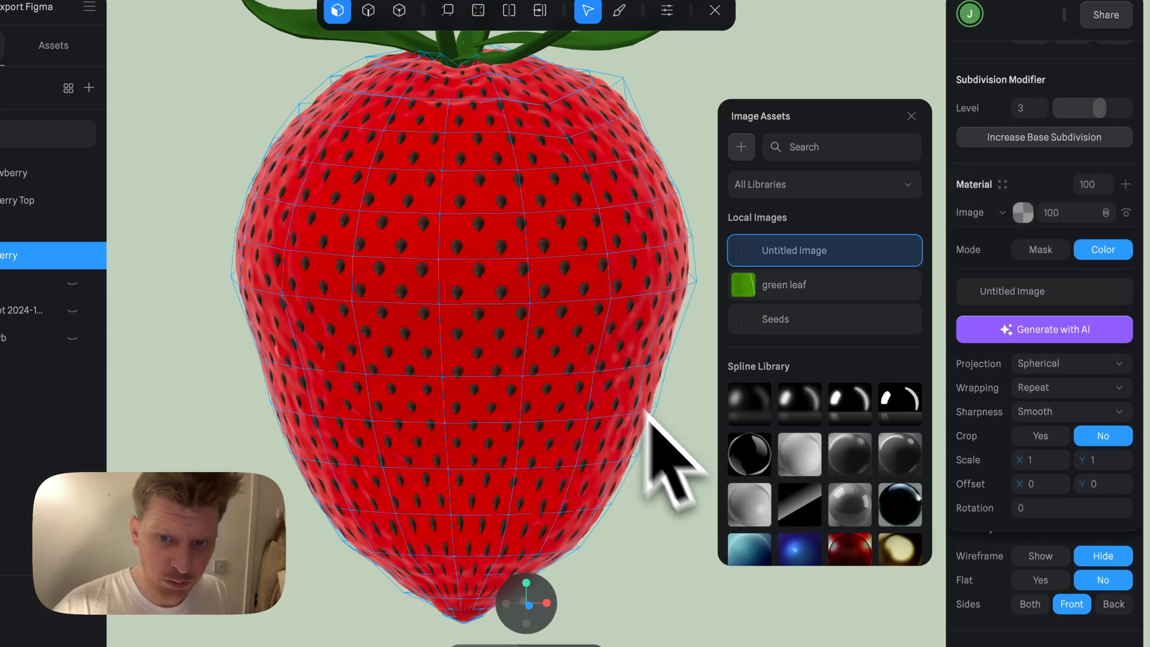
Inspect the seed pattern across the strawberry, close the image layer's settings and view the whole fruit.
{"action": "scroll", "coordinate": [672, 476], "scroll_direction": "up", "scroll_amount": 5}
{"action": "left_click_drag", "start_coordinate": [578, 477], "coordinate": [664, 473], "text": "alt"}
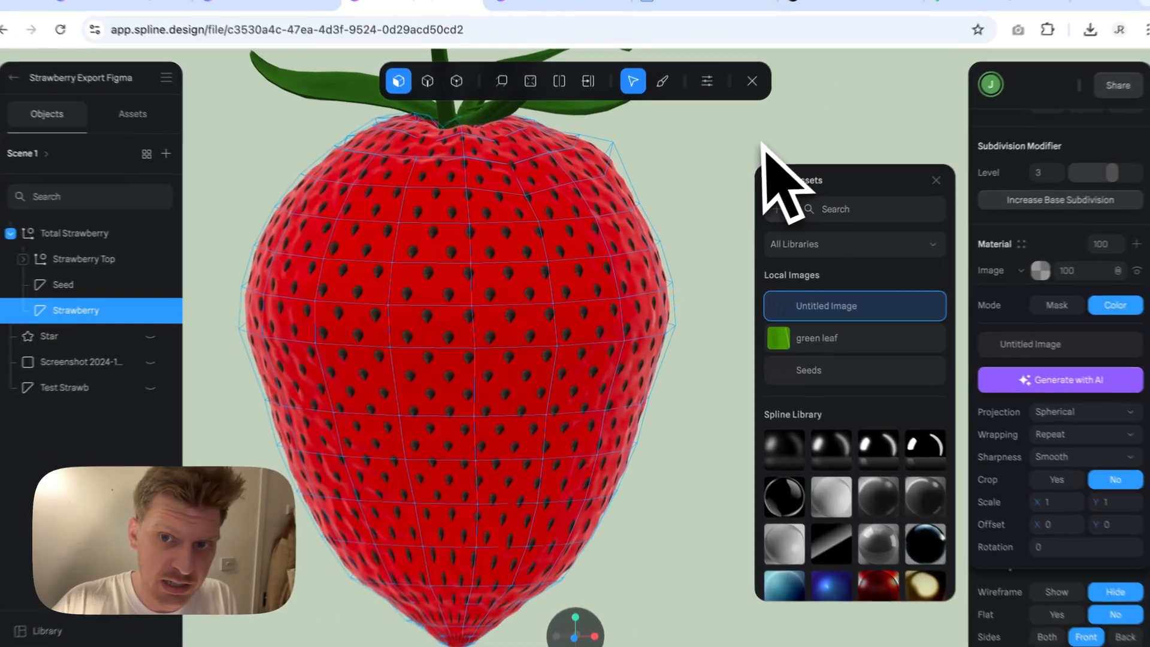
{"action": "left_click", "coordinate": [724, 162]}
{"action": "scroll", "coordinate": [724, 163], "scroll_direction": "right", "scroll_amount": 2}
{"action": "scroll", "coordinate": [724, 162], "scroll_direction": "down", "scroll_amount": 5}
{"action": "scroll", "coordinate": [726, 165], "scroll_direction": "right", "scroll_amount": 2}
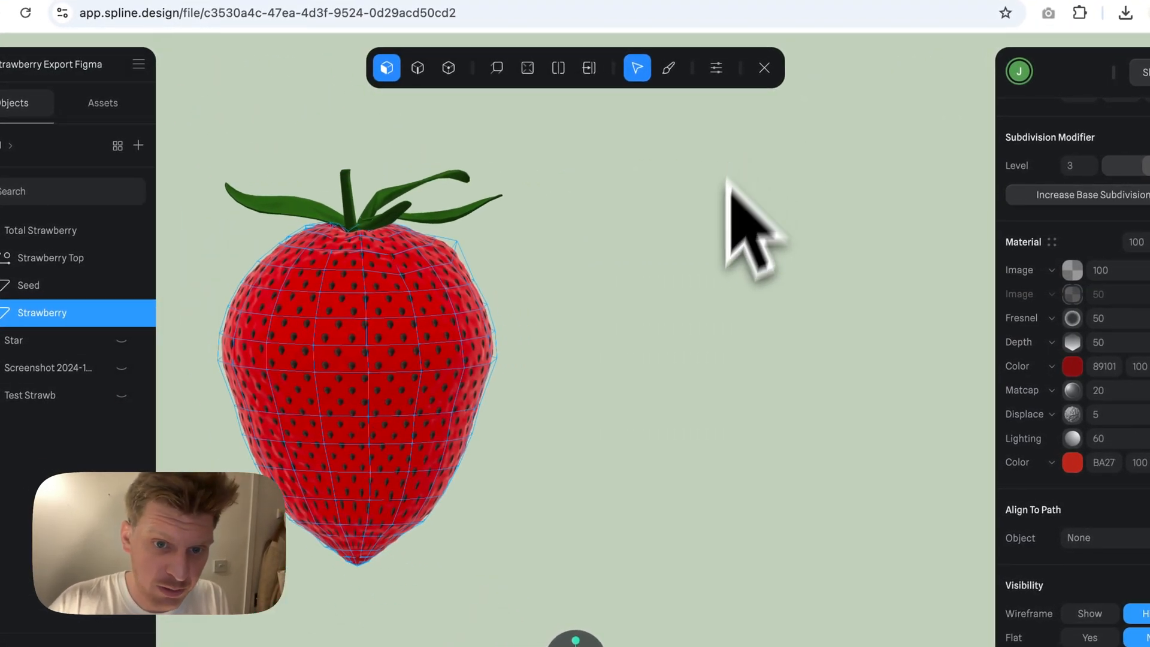
{"action": "scroll", "coordinate": [699, 314], "scroll_direction": "up", "scroll_amount": 2}
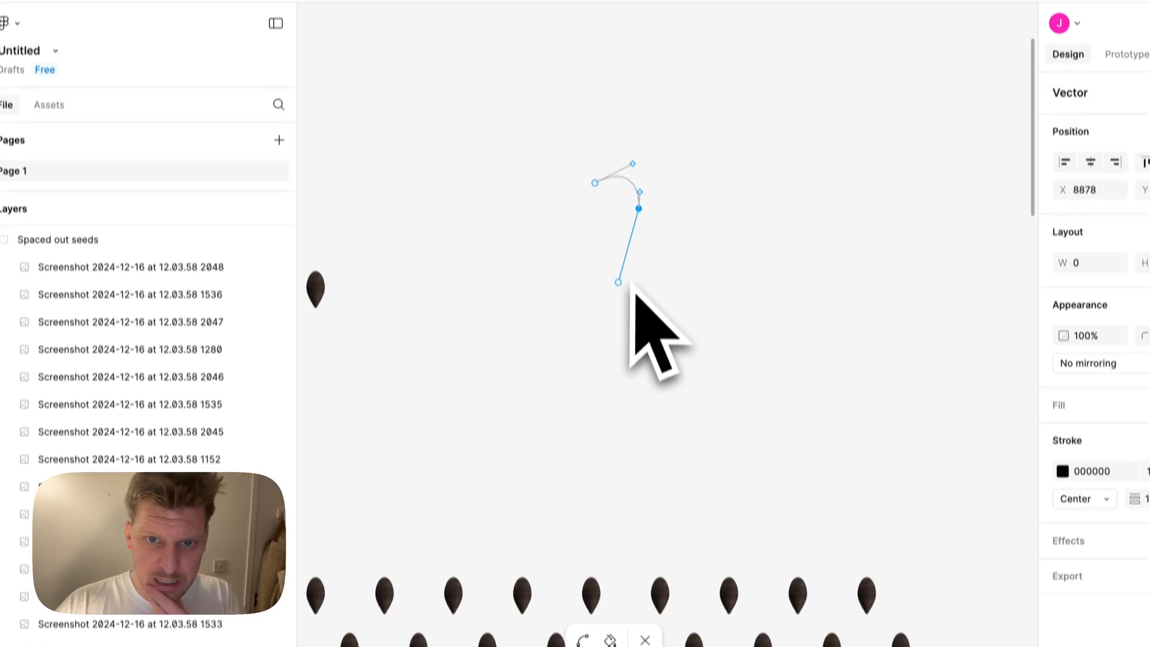
Complete the freehand vector path above the seed pattern as a closed shape of about 270 × 321 with one curved corner.
{"action": "left_click", "coordinate": [574, 335]}
{"action": "left_click", "coordinate": [506, 177]}
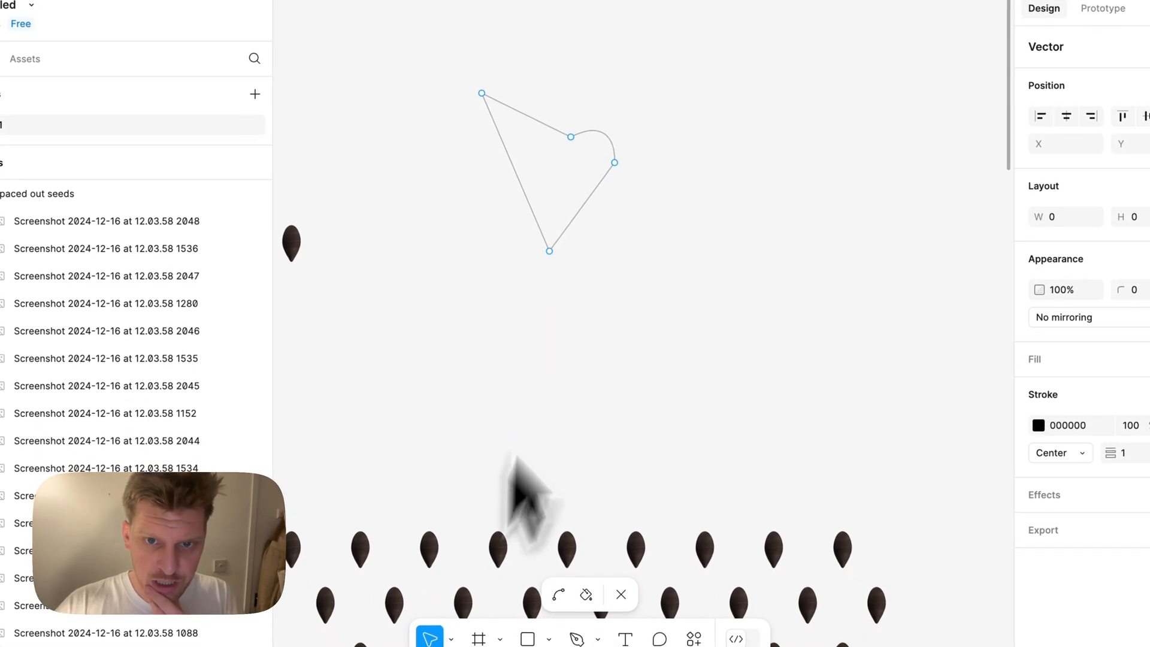
{"action": "key", "text": "Escape"}
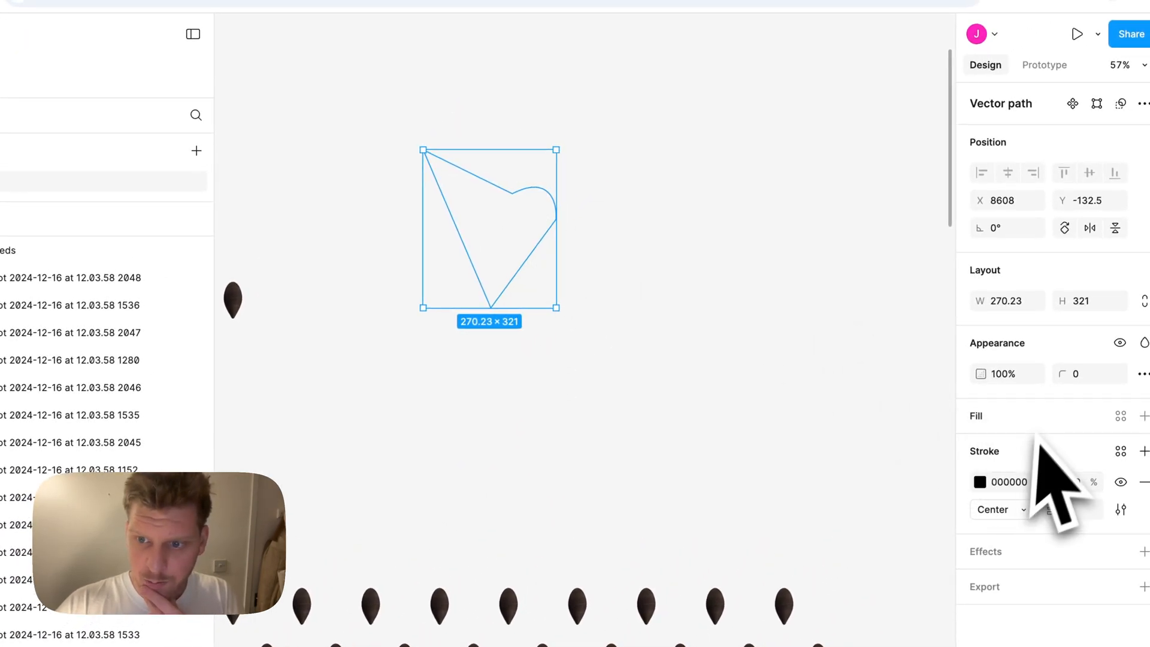
Add a fill to the vector shape and set its colour to red D11F1F.
{"action": "left_click", "coordinate": [1143, 415]}
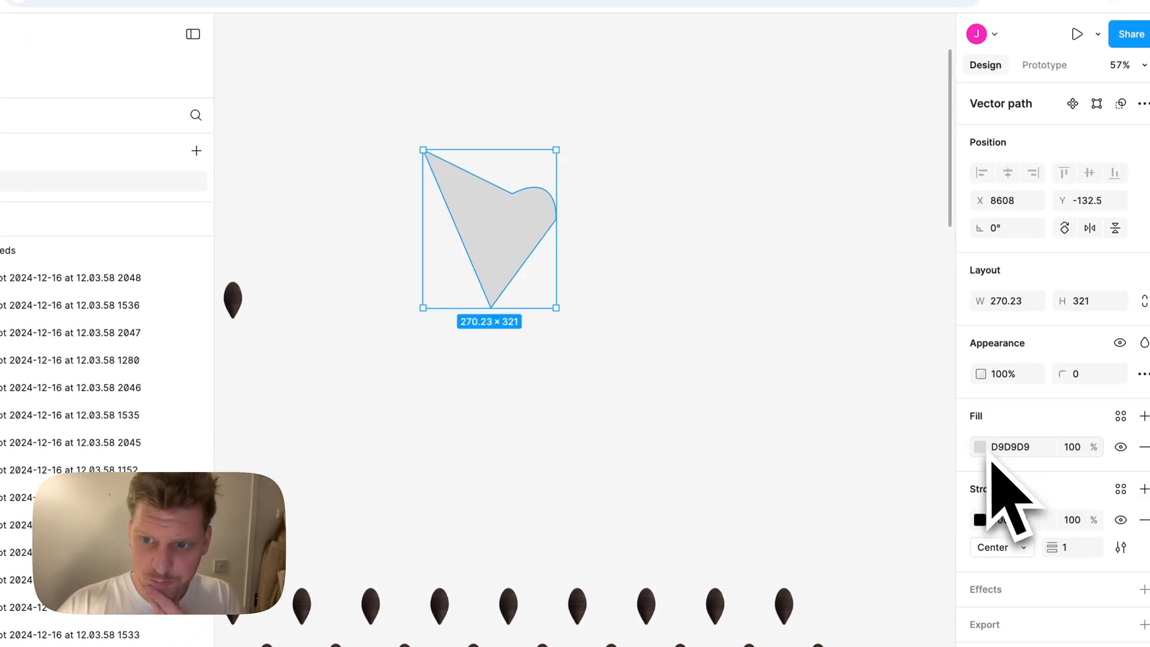
{"action": "left_click", "coordinate": [987, 455]}
{"action": "left_click", "coordinate": [921, 344]}
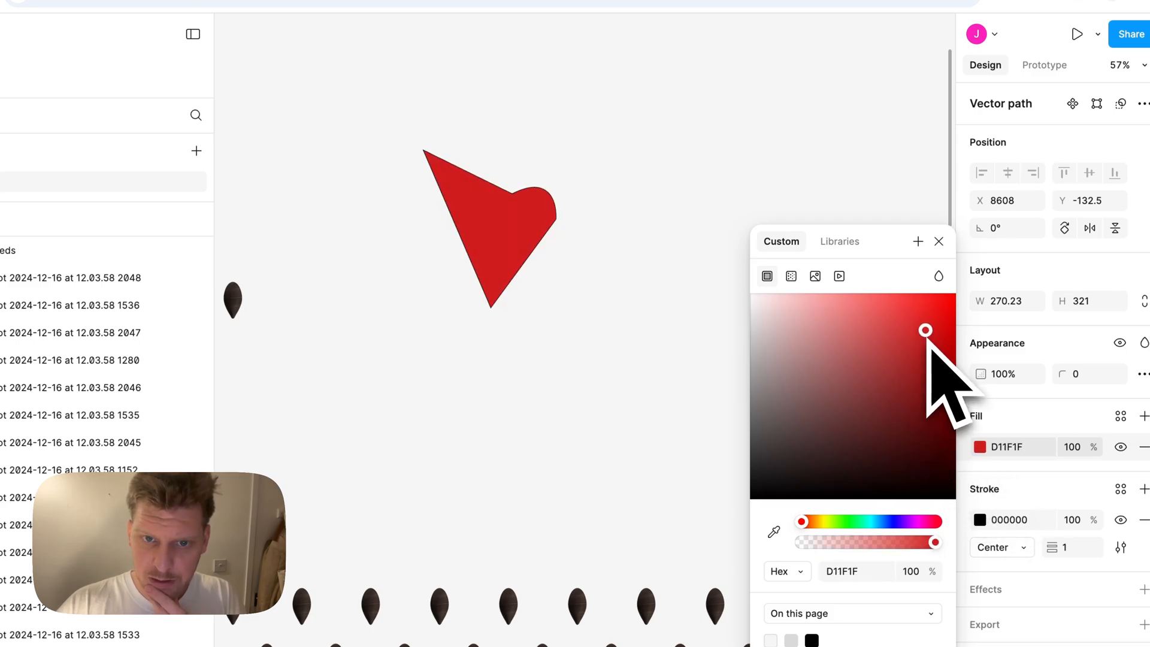
{"action": "left_click", "coordinate": [693, 359]}
Adjust the shape's notch point and move its upper-left corner point inward to X 8669, Y -40.
{"action": "left_click", "coordinate": [526, 269]}
{"action": "double_click", "coordinate": [506, 239]}
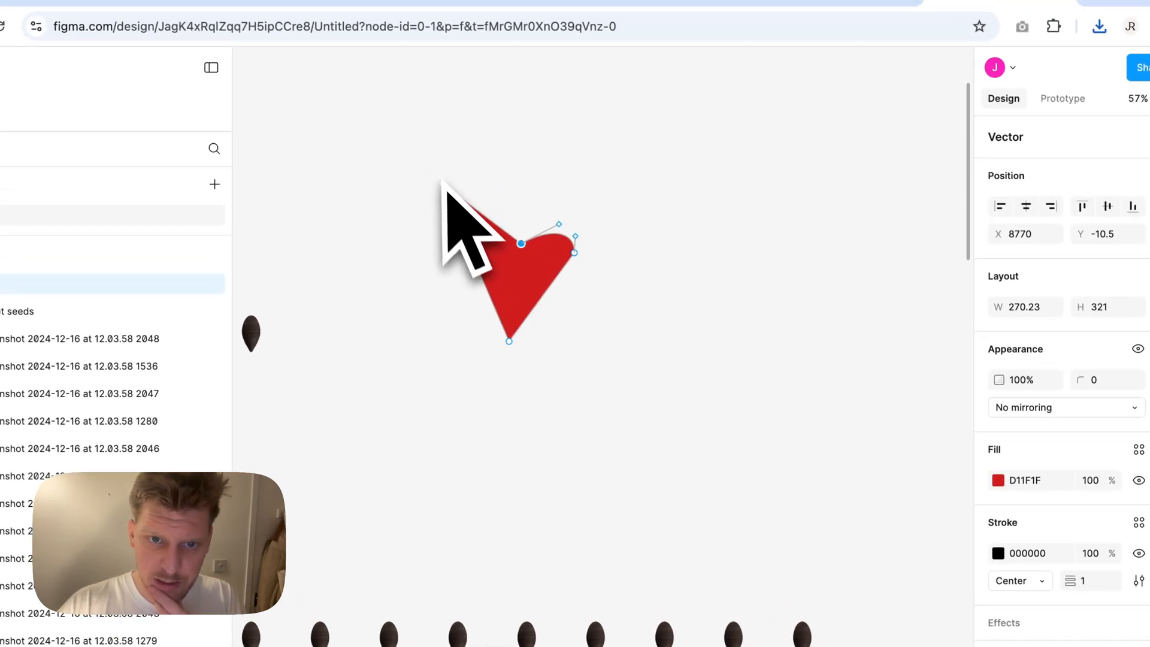
{"action": "key", "text": "Escape"}
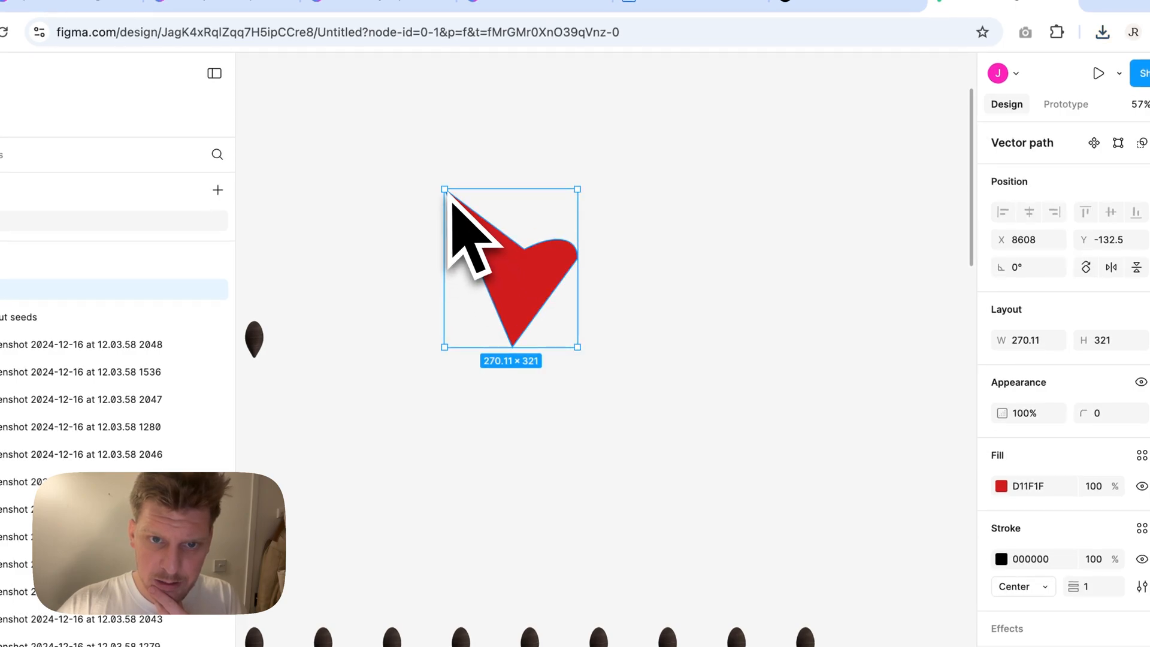
{"action": "double_click", "coordinate": [452, 200]}
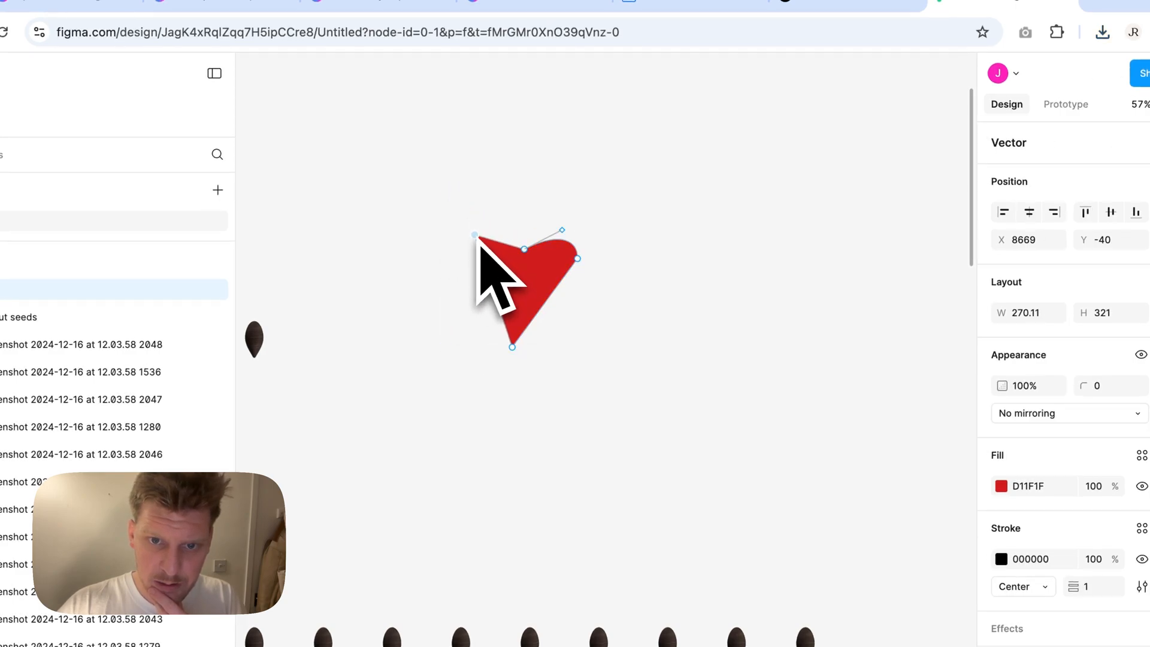
{"action": "key", "text": "Escape"}
{"action": "scroll", "coordinate": [480, 246], "scroll_direction": "up", "scroll_amount": 5, "text": "ctrl"}
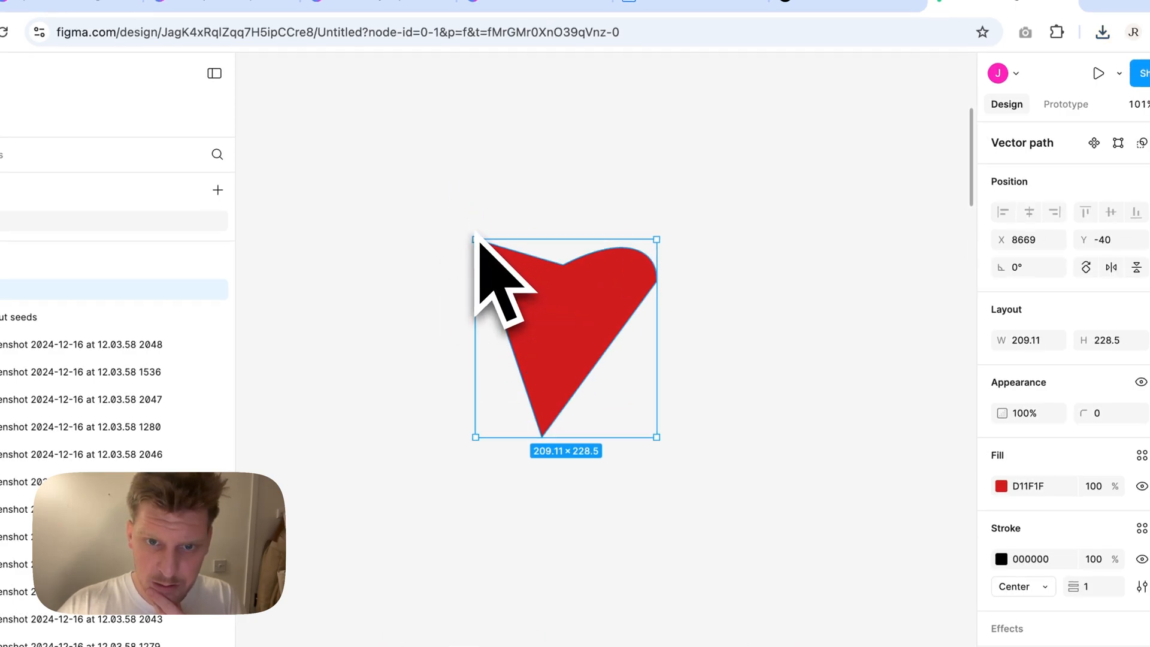
Add a point on the shape's edge between the upper-left corner and the notch and pull it out to X 8704.5, Y -65.5.
{"action": "double_click", "coordinate": [492, 253]}
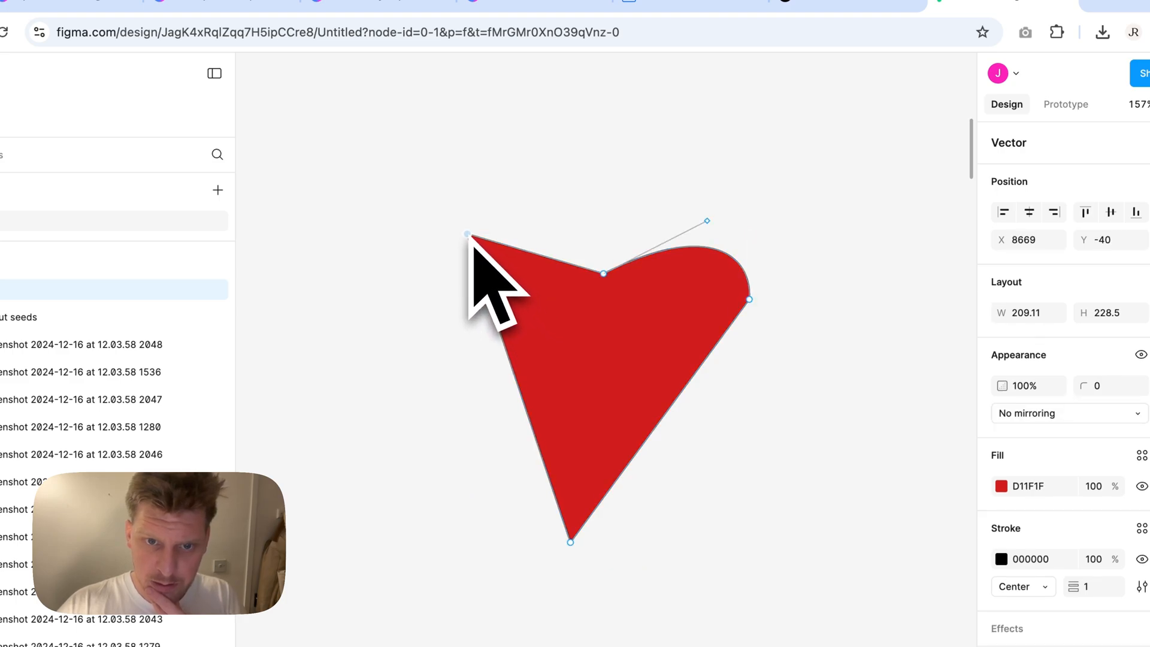
{"action": "key", "text": "Escape"}
{"action": "double_click", "coordinate": [473, 241]}
{"action": "key", "text": "Escape"}
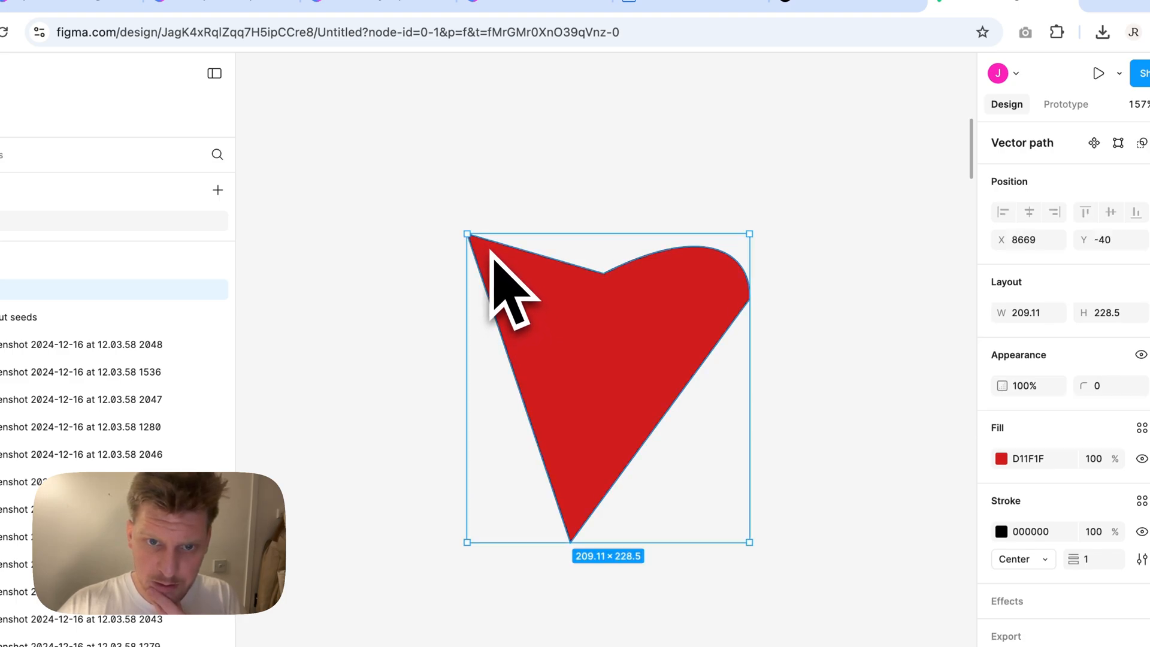
{"action": "double_click", "coordinate": [490, 250]}
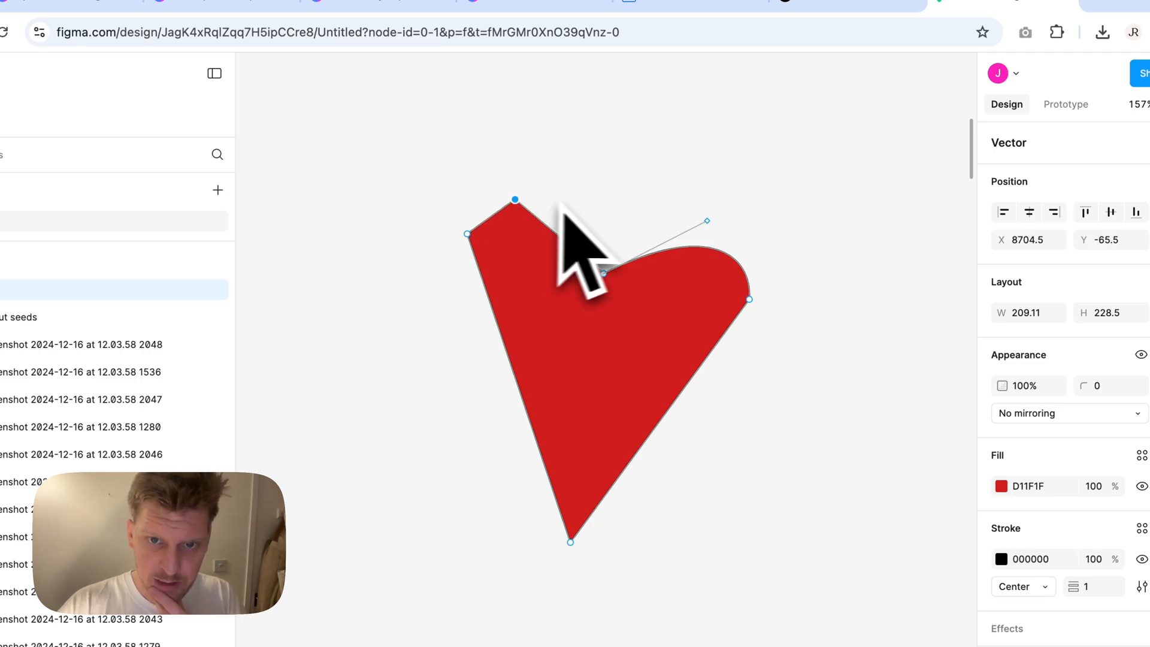
{"action": "key", "text": "Escape"}
{"action": "key", "text": "Escape"}
Set the vector shape's stroke opacity to 0% and export the shape as an SVG file.
{"action": "left_click", "coordinate": [611, 347]}
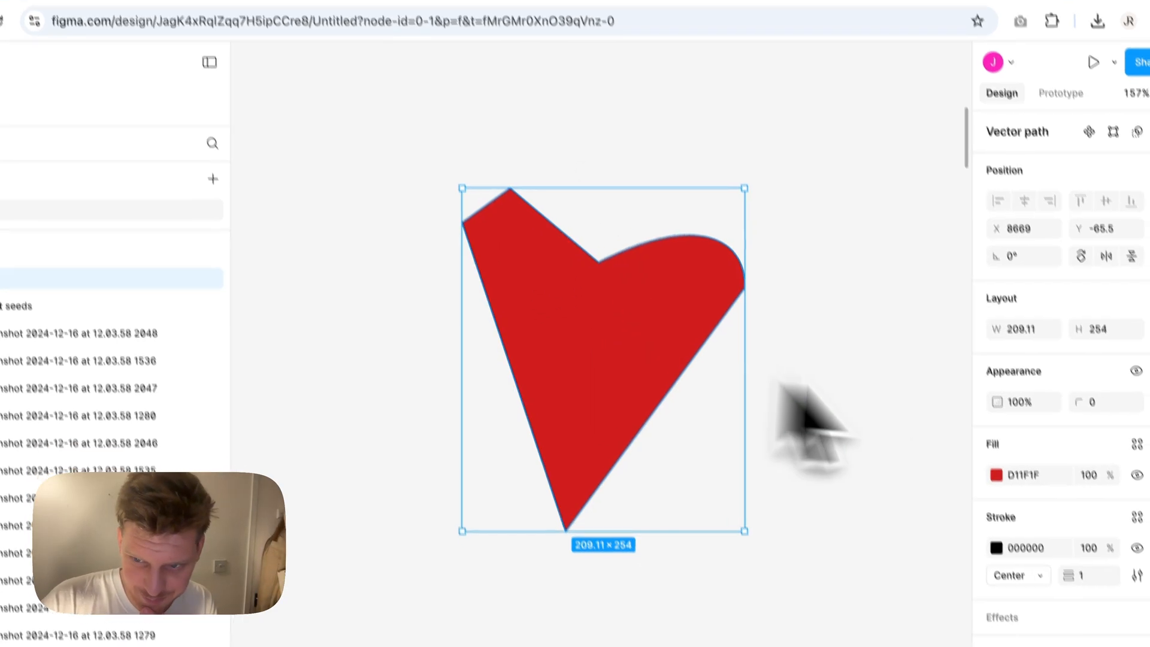
{"action": "left_click", "coordinate": [1088, 547]}
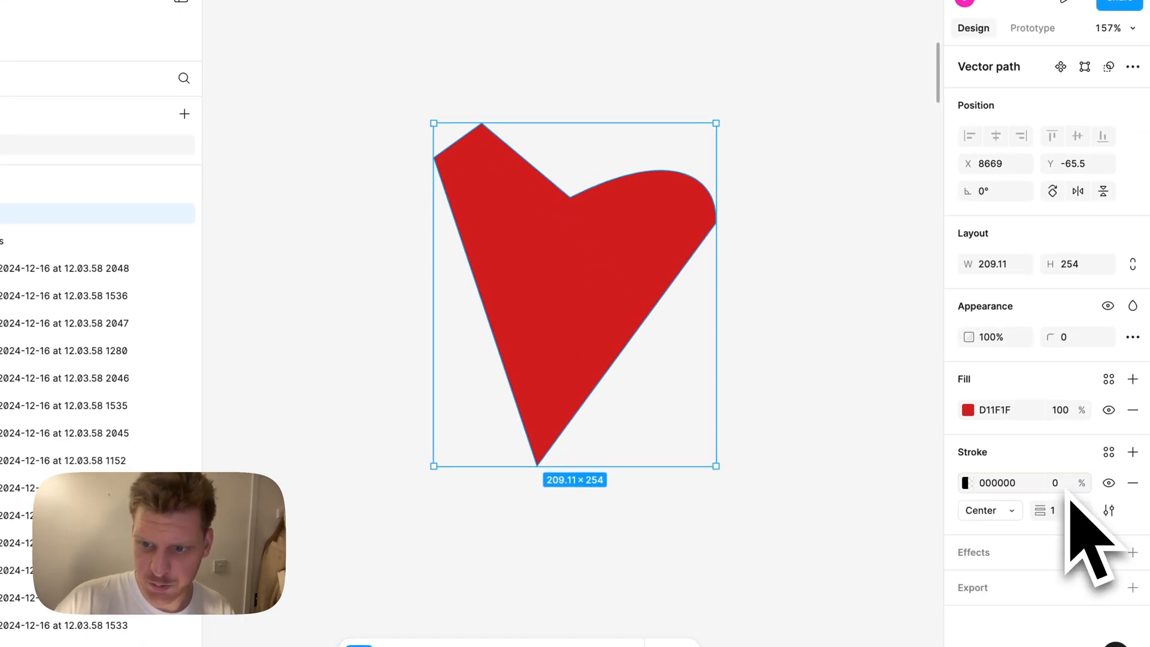
{"action": "scroll", "coordinate": [1136, 597], "scroll_direction": "down", "scroll_amount": 2}
{"action": "left_click", "coordinate": [1063, 568]}
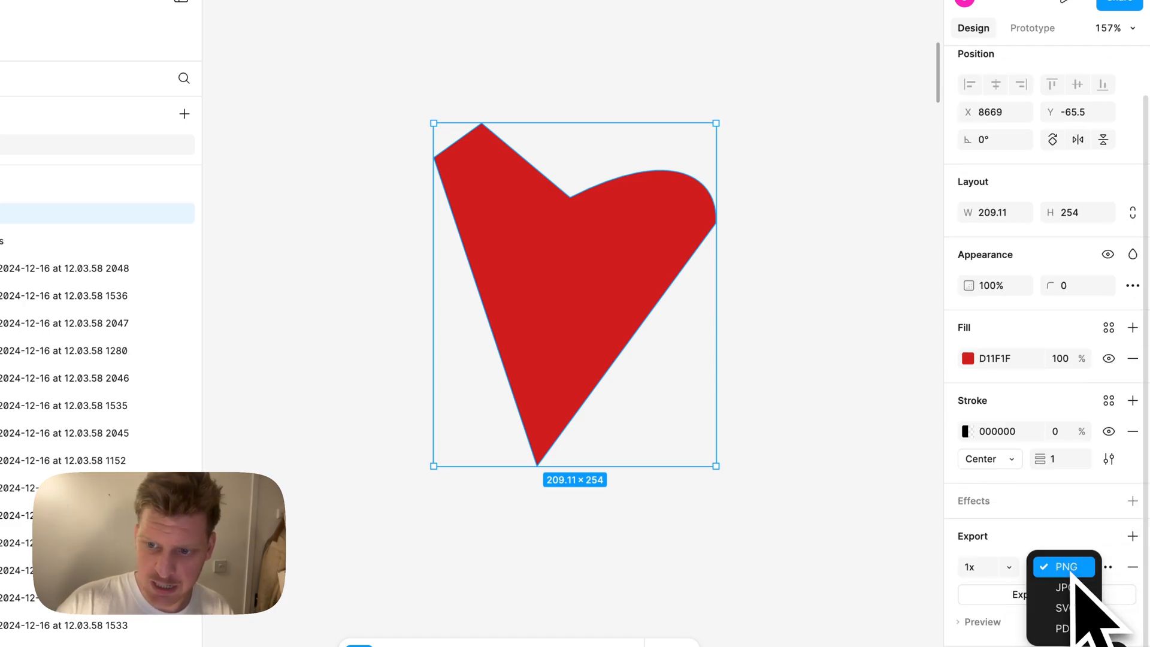
{"action": "left_click", "coordinate": [1054, 600]}
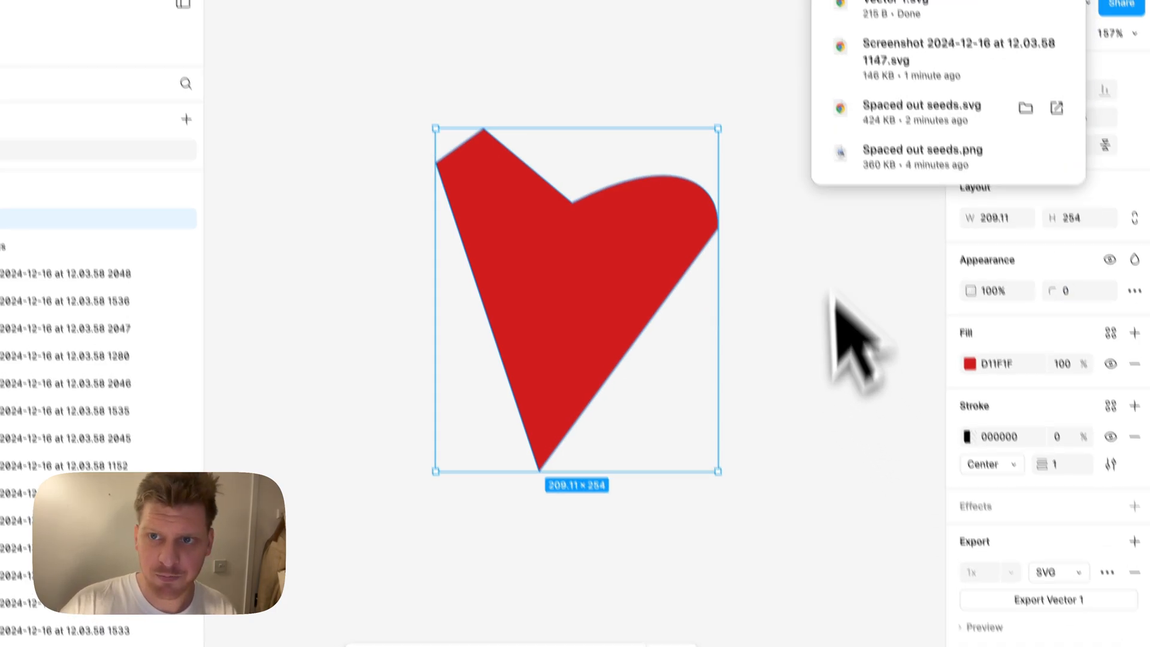
Switch to the Strawberry Export Figma file in Spline and delete the imported Screenshot vector with the white shape.
{"action": "left_click", "coordinate": [659, 33]}
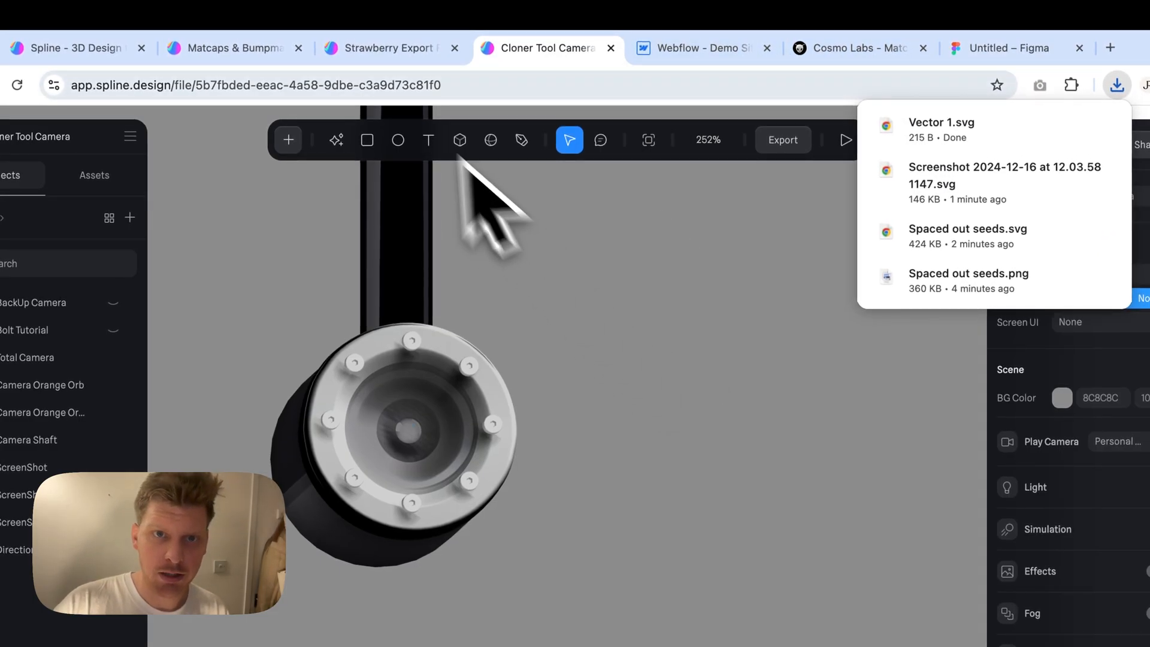
{"action": "left_click", "coordinate": [403, 13]}
{"action": "left_click", "coordinate": [359, 57]}
{"action": "left_click", "coordinate": [331, 51]}
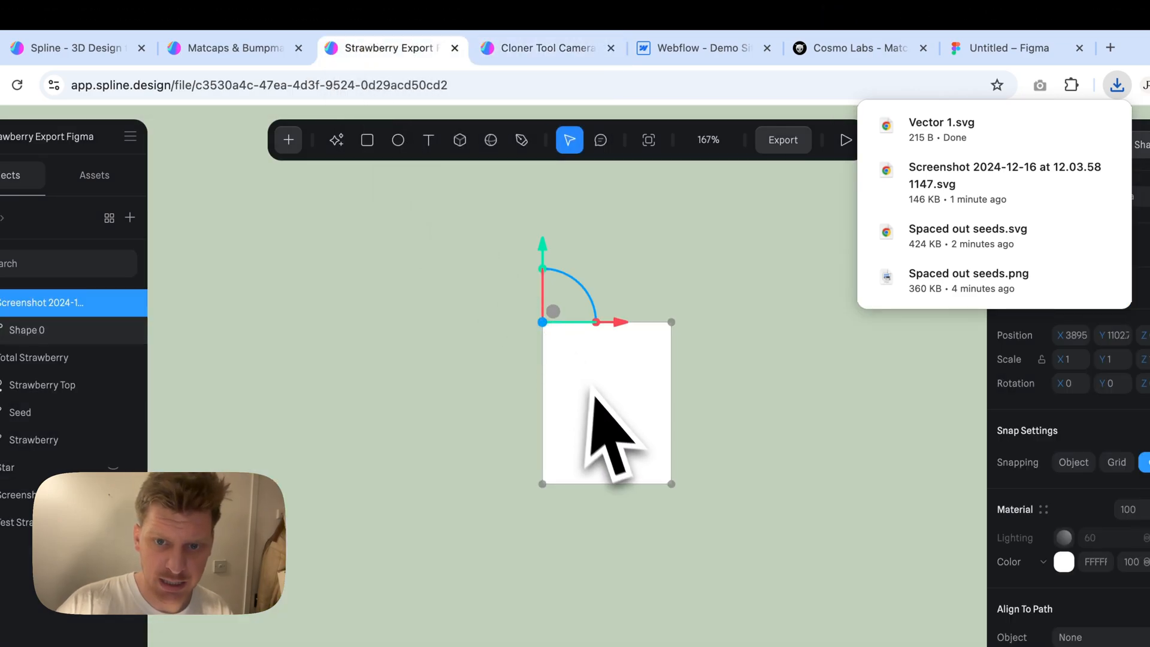
{"action": "key", "text": "Delete"}
Import Vector 1.svg from the Downloads folder into the scene as a vector.
{"action": "left_click", "coordinate": [64, 612]}
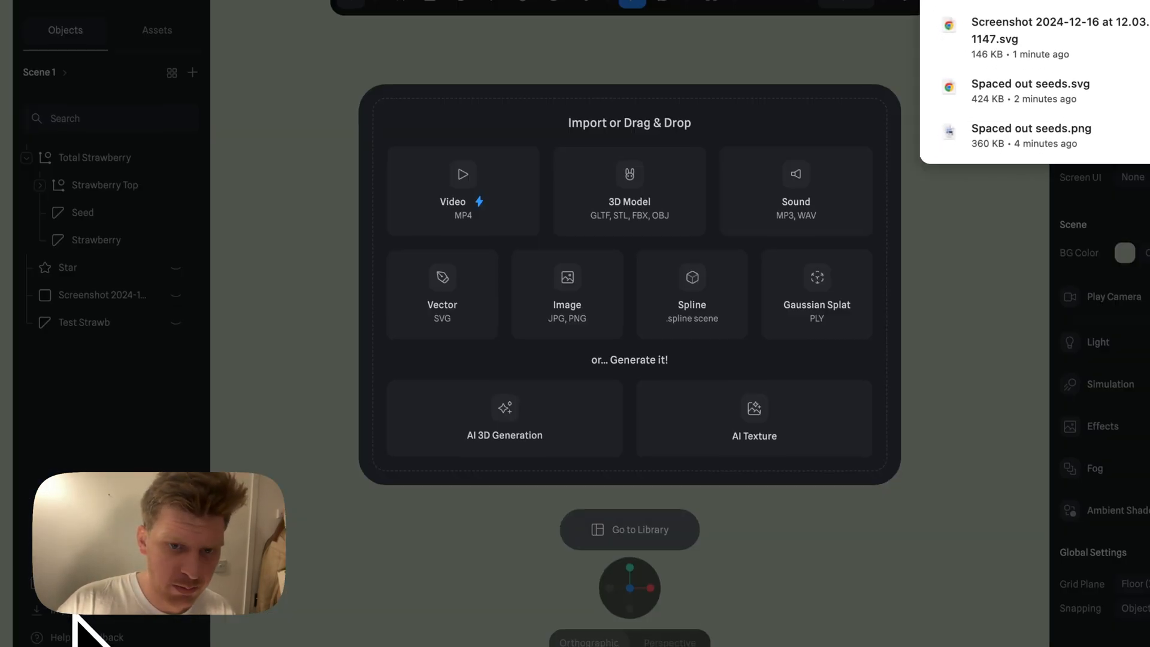
{"action": "left_click", "coordinate": [463, 318]}
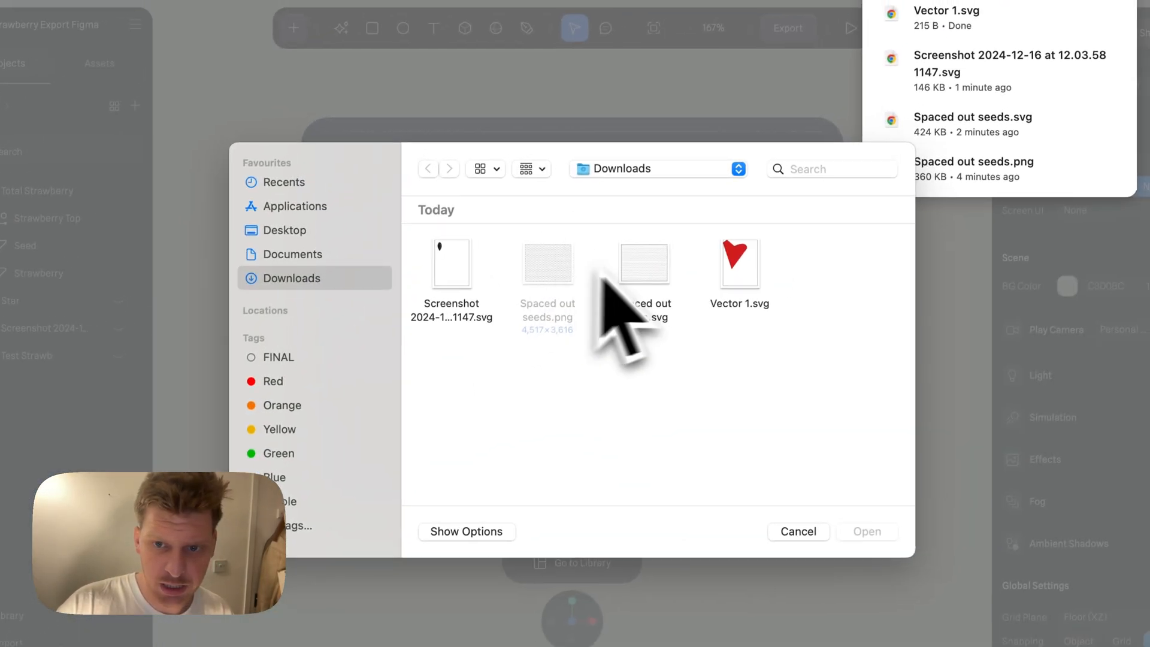
{"action": "left_click", "coordinate": [798, 233]}
{"action": "left_click", "coordinate": [862, 532]}
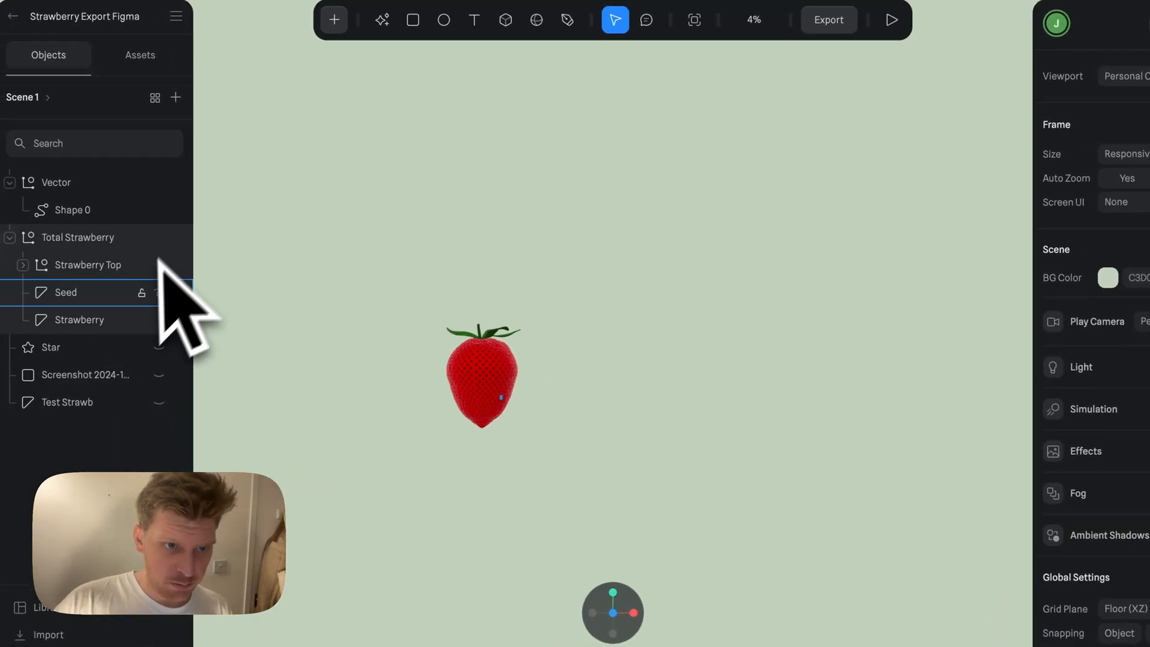
Select the imported Vector group, move it to the empty space beside the strawberry and view it up close.
{"action": "left_click", "coordinate": [60, 192]}
{"action": "left_click_drag", "start_coordinate": [491, 375], "coordinate": [624, 345]}
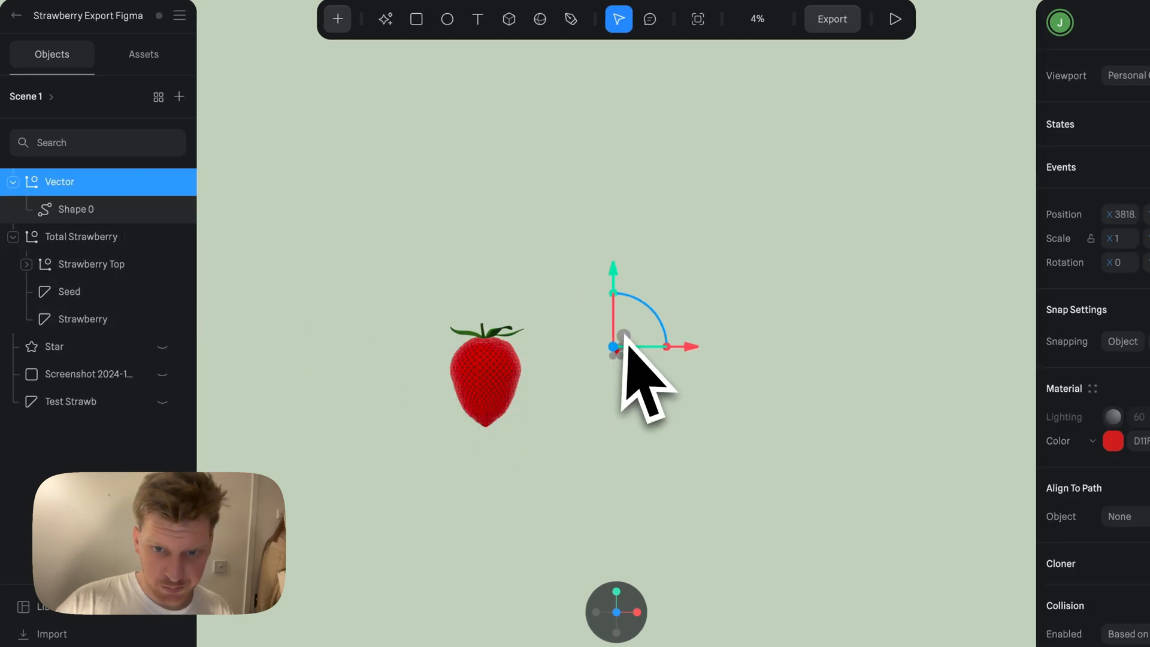
{"action": "scroll", "coordinate": [626, 341], "scroll_direction": "up", "scroll_amount": 5}
{"action": "scroll", "coordinate": [625, 335], "scroll_direction": "up", "scroll_amount": 8}
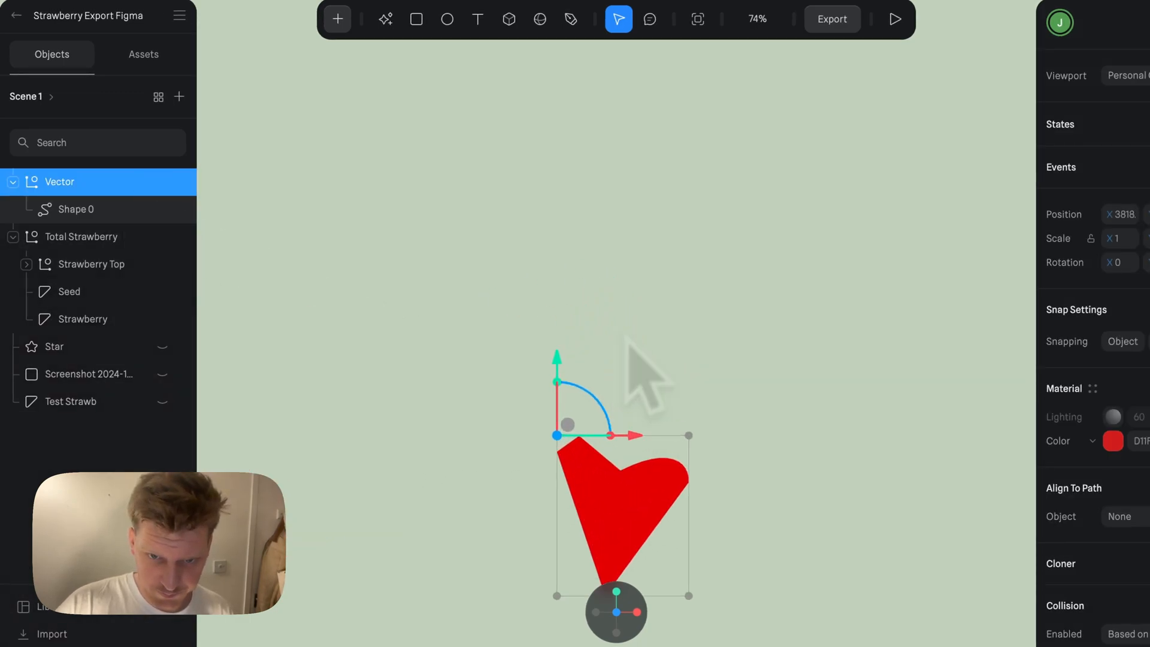
Extrude the imported vector's Shape 0 by 98 with a bevel of 37 and increase its bevel sides.
{"action": "scroll", "coordinate": [626, 339], "scroll_direction": "down", "scroll_amount": 4}
{"action": "left_click", "coordinate": [739, 392]}
{"action": "left_click_drag", "start_coordinate": [694, 367], "coordinate": [630, 370], "text": "alt"}
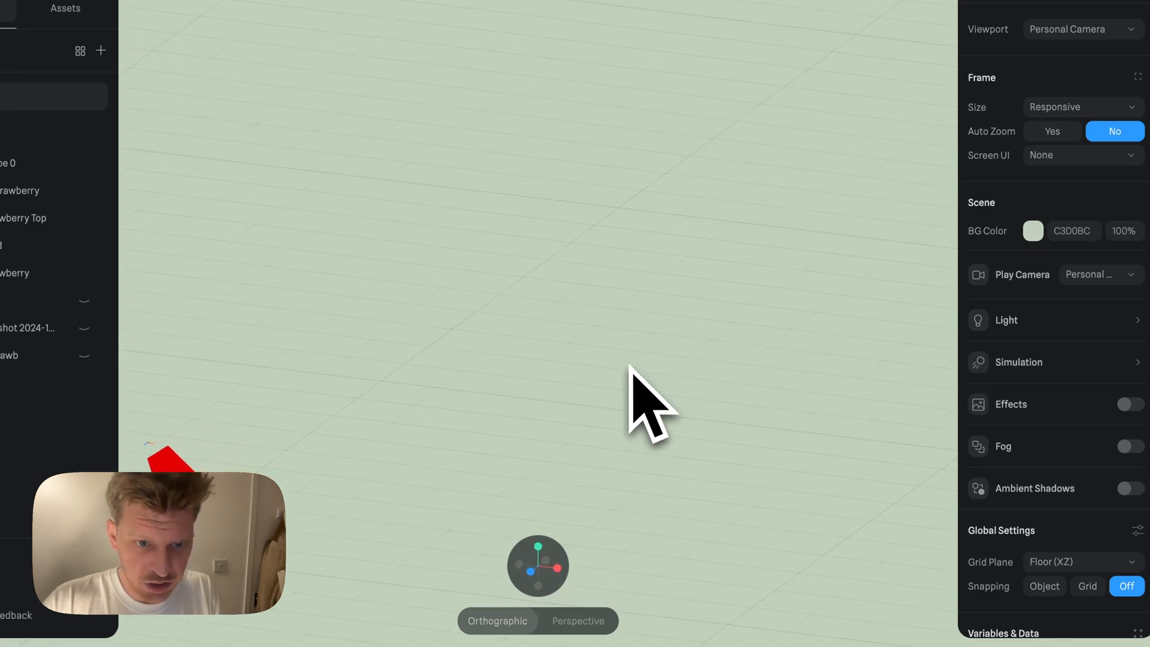
{"action": "left_click", "coordinate": [536, 560]}
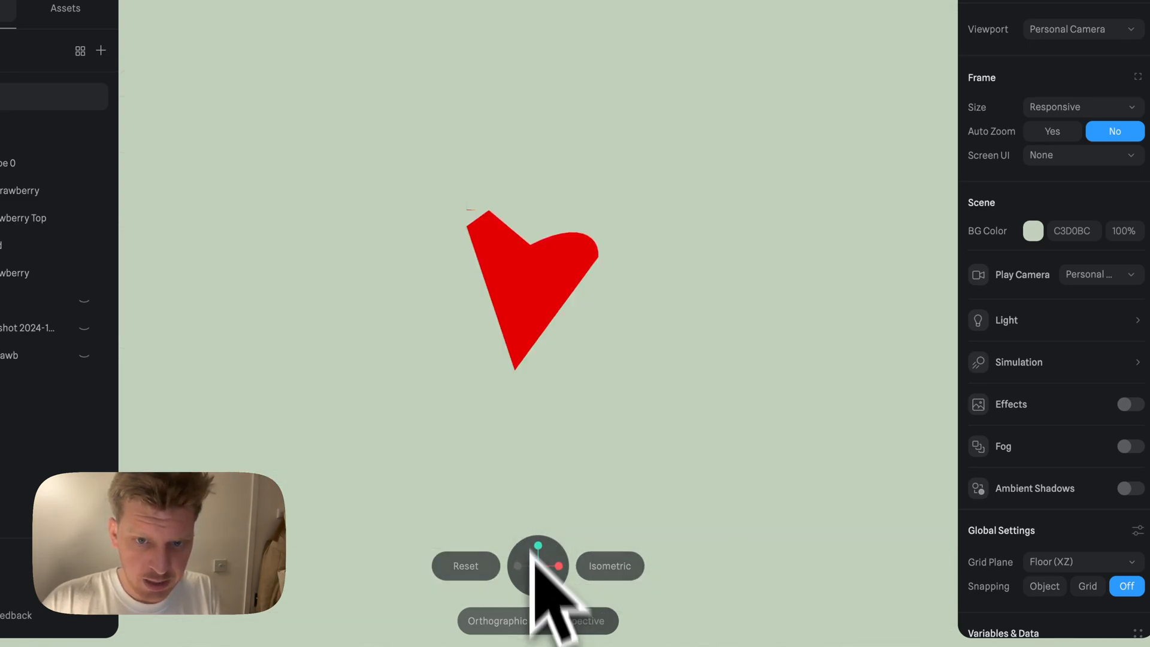
{"action": "left_click", "coordinate": [506, 351]}
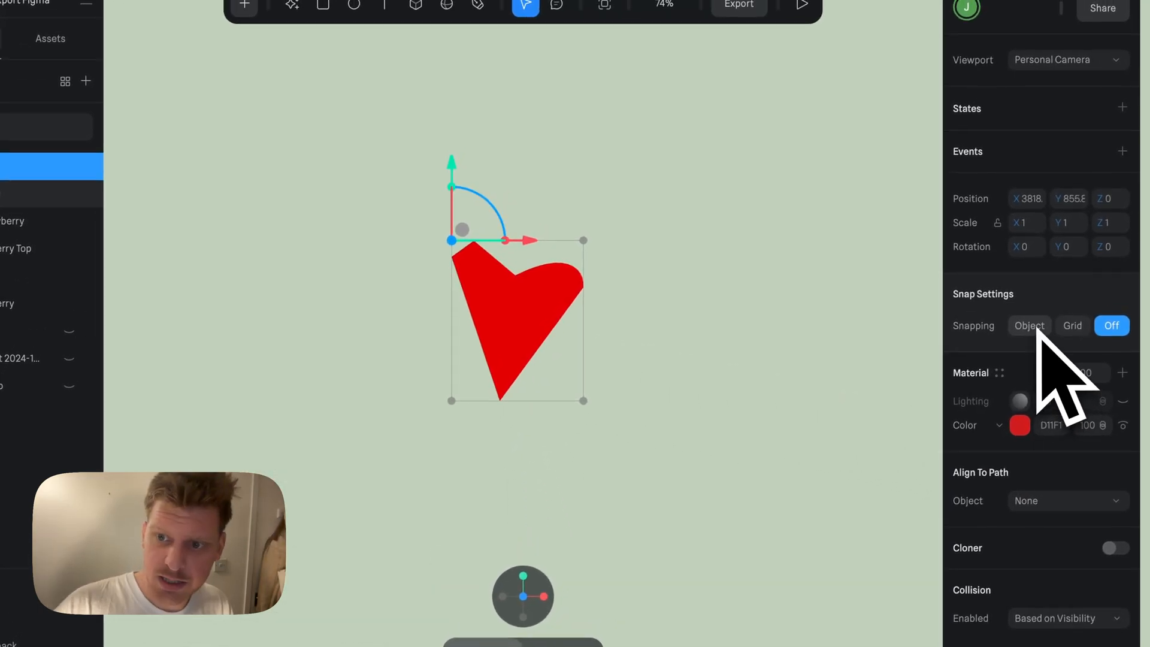
{"action": "double_click", "coordinate": [544, 282]}
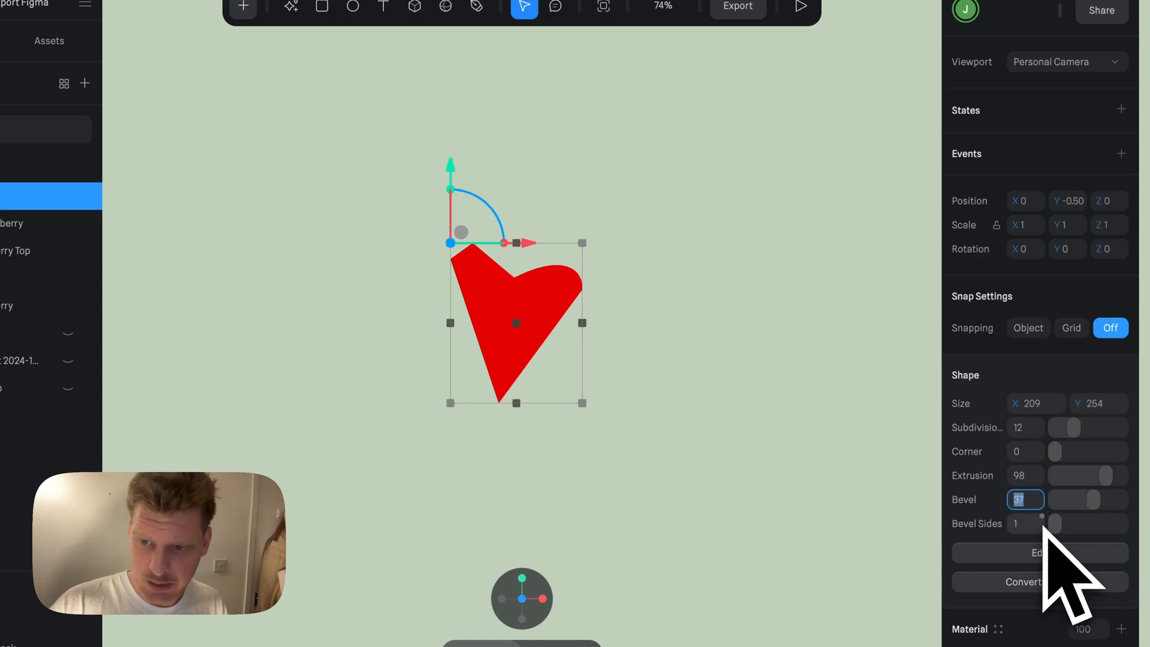
{"action": "left_click_drag", "start_coordinate": [1060, 528], "coordinate": [1098, 527]}
{"action": "left_click", "coordinate": [703, 392]}
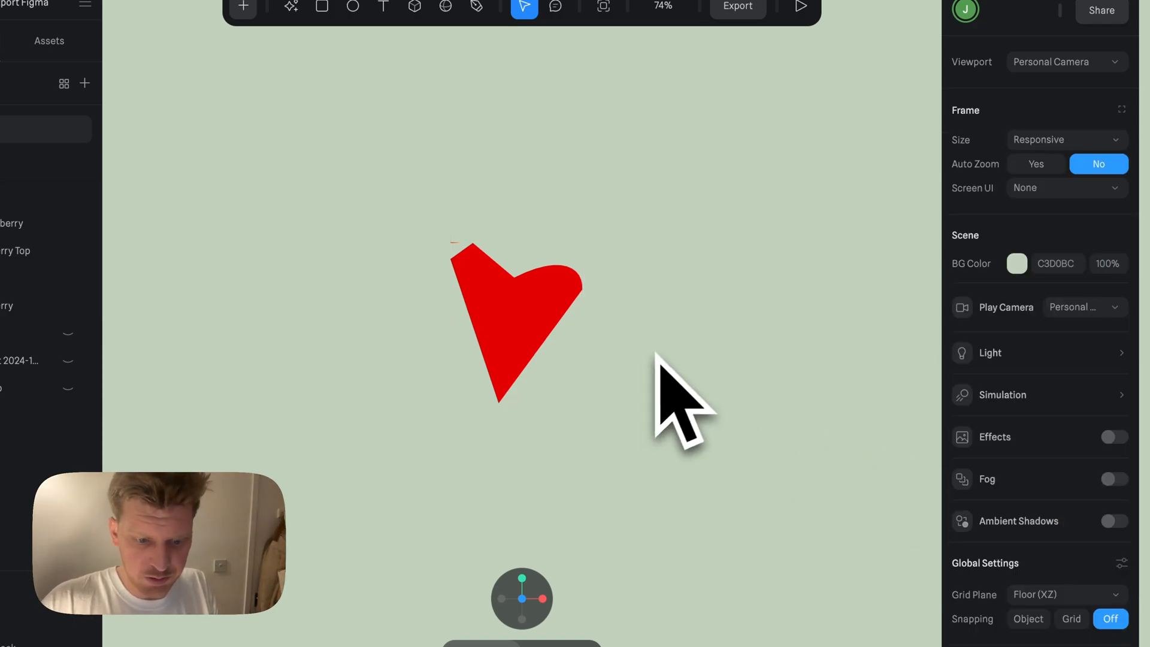
Reposition the whole Vector group in the empty space and view its bevelled extrusion up close from an angle.
{"action": "left_click_drag", "start_coordinate": [654, 351], "coordinate": [651, 364], "text": "alt"}
{"action": "left_click_drag", "start_coordinate": [463, 495], "coordinate": [573, 384]}
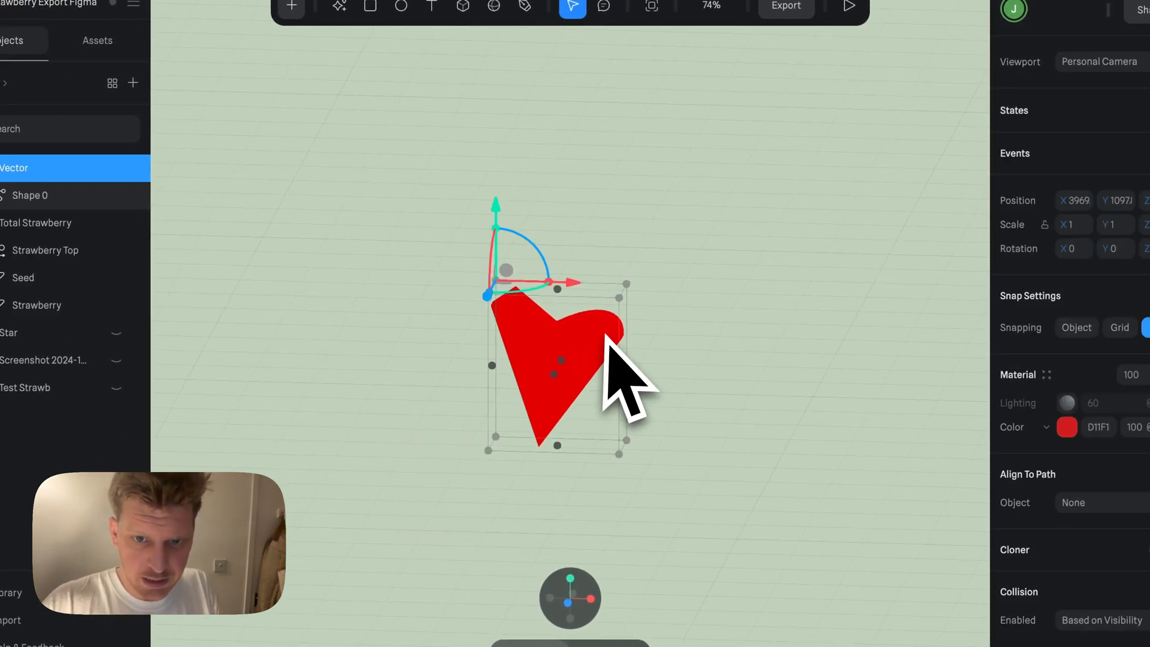
{"action": "scroll", "coordinate": [685, 368], "scroll_direction": "right", "scroll_amount": 10}
{"action": "scroll", "coordinate": [671, 374], "scroll_direction": "left", "scroll_amount": 7}
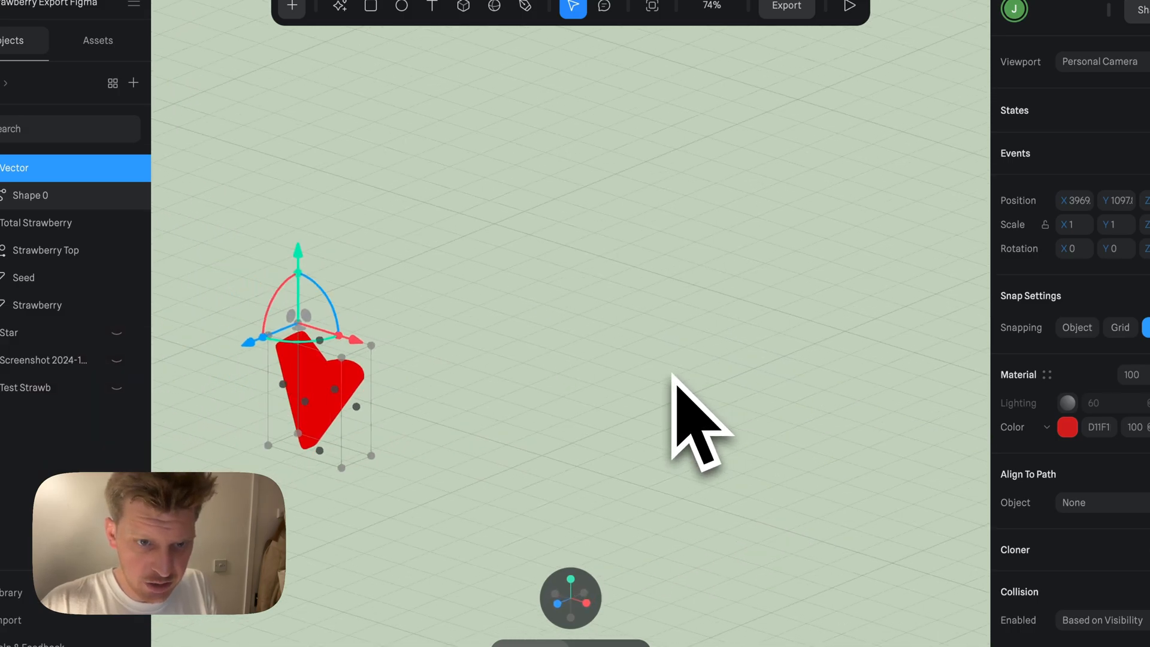
{"action": "scroll", "coordinate": [672, 376], "scroll_direction": "down", "scroll_amount": 4, "text": "ctrl"}
{"action": "scroll", "coordinate": [672, 377], "scroll_direction": "left", "scroll_amount": 6}
{"action": "scroll", "coordinate": [625, 383], "scroll_direction": "up", "scroll_amount": 8, "text": "ctrl"}
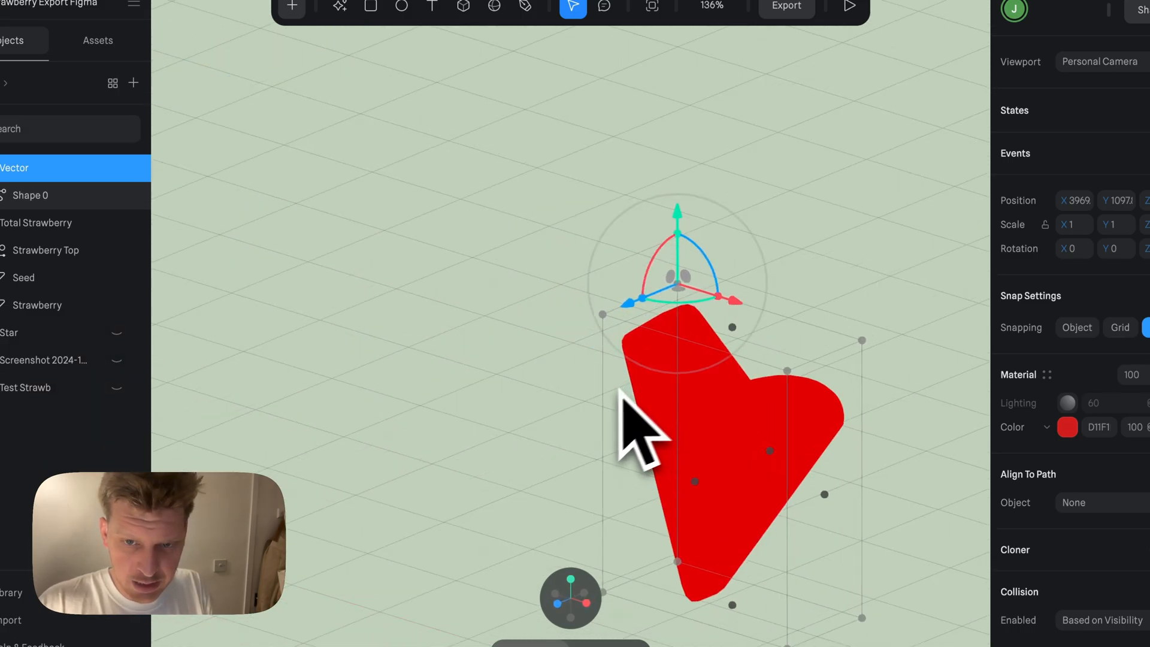
{"action": "scroll", "coordinate": [592, 413], "scroll_direction": "right", "scroll_amount": 10}
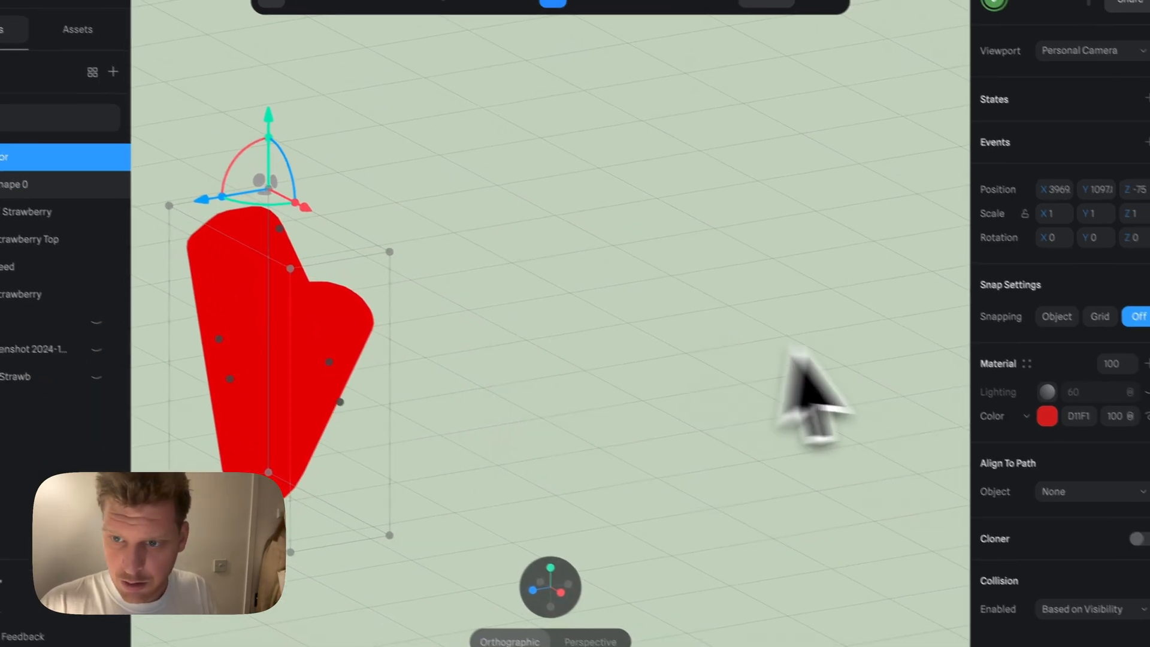
Add a Matcap layer at 100 to the Vector group's material and blend it with the red color layer.
{"action": "left_click", "coordinate": [1147, 363]}
{"action": "left_click", "coordinate": [1032, 394]}
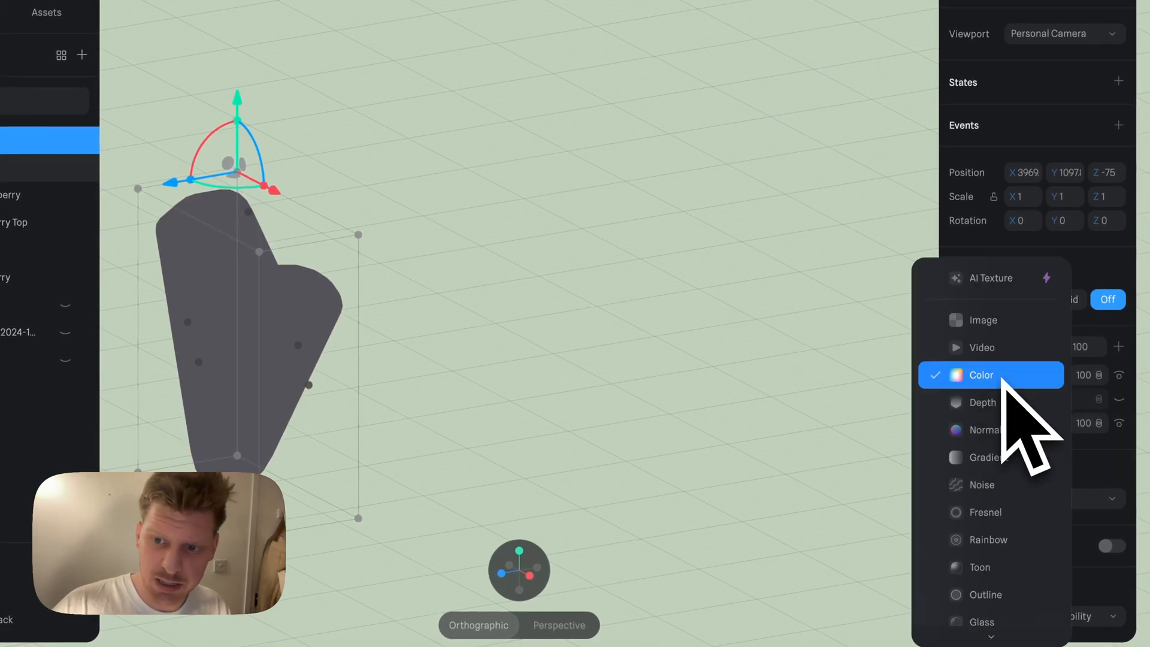
{"action": "scroll", "coordinate": [1011, 515], "scroll_direction": "down", "scroll_amount": 3}
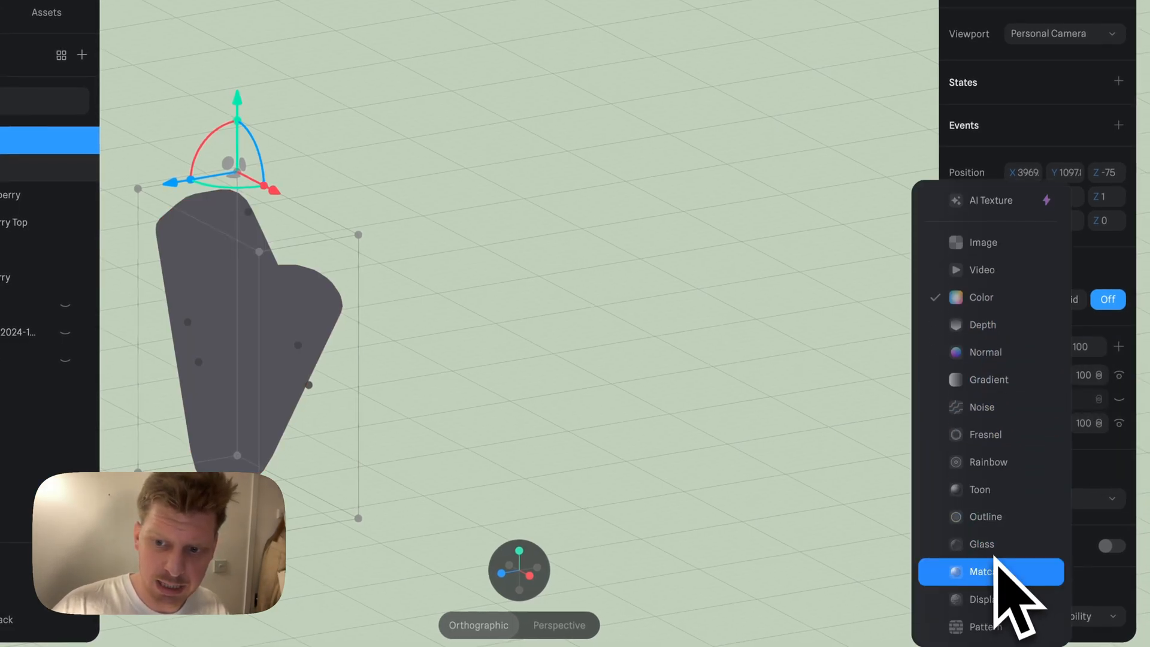
{"action": "left_click", "coordinate": [994, 560]}
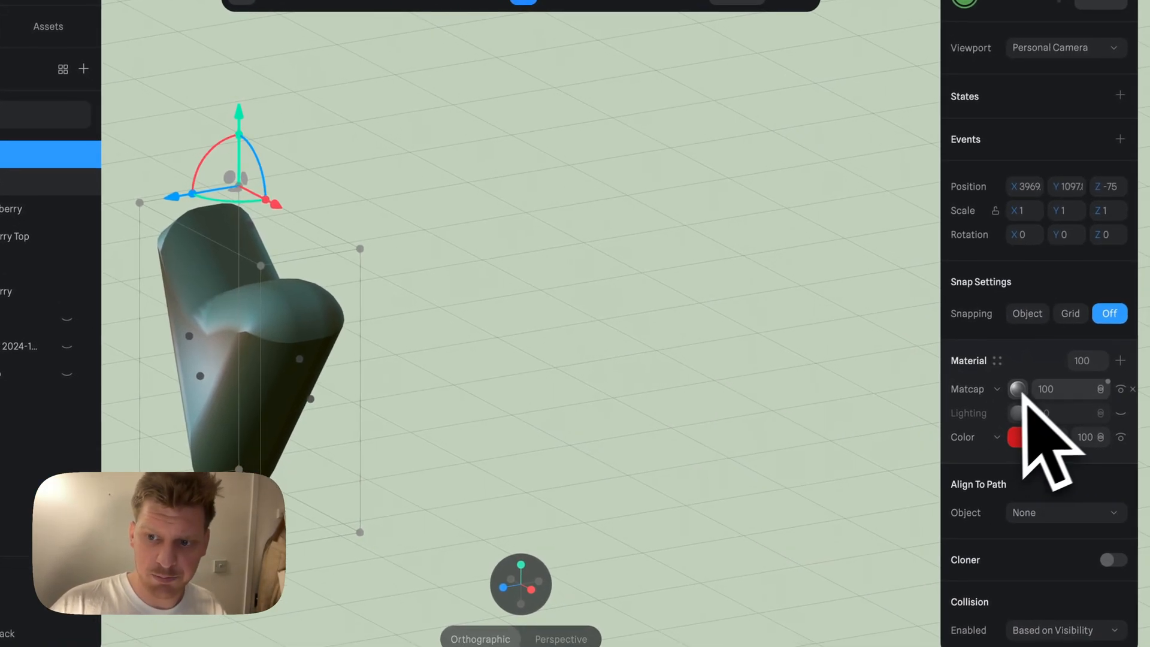
{"action": "left_click", "coordinate": [1108, 447]}
{"action": "left_click", "coordinate": [642, 390]}
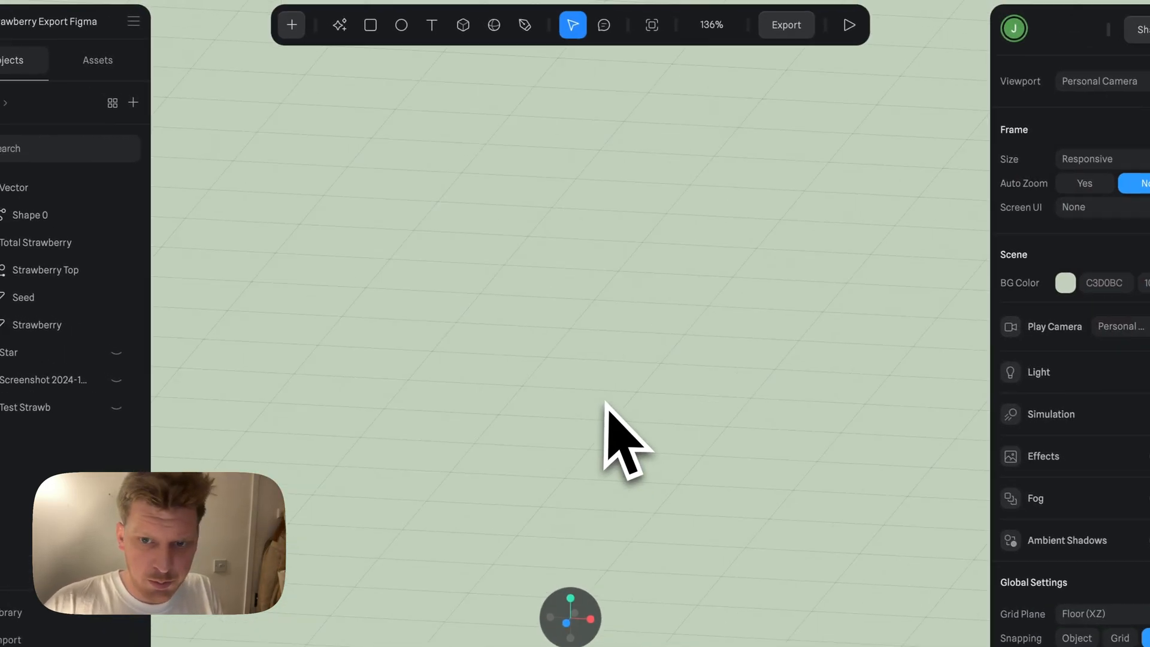
{"action": "left_click_drag", "start_coordinate": [605, 401], "coordinate": [561, 407], "text": "alt"}
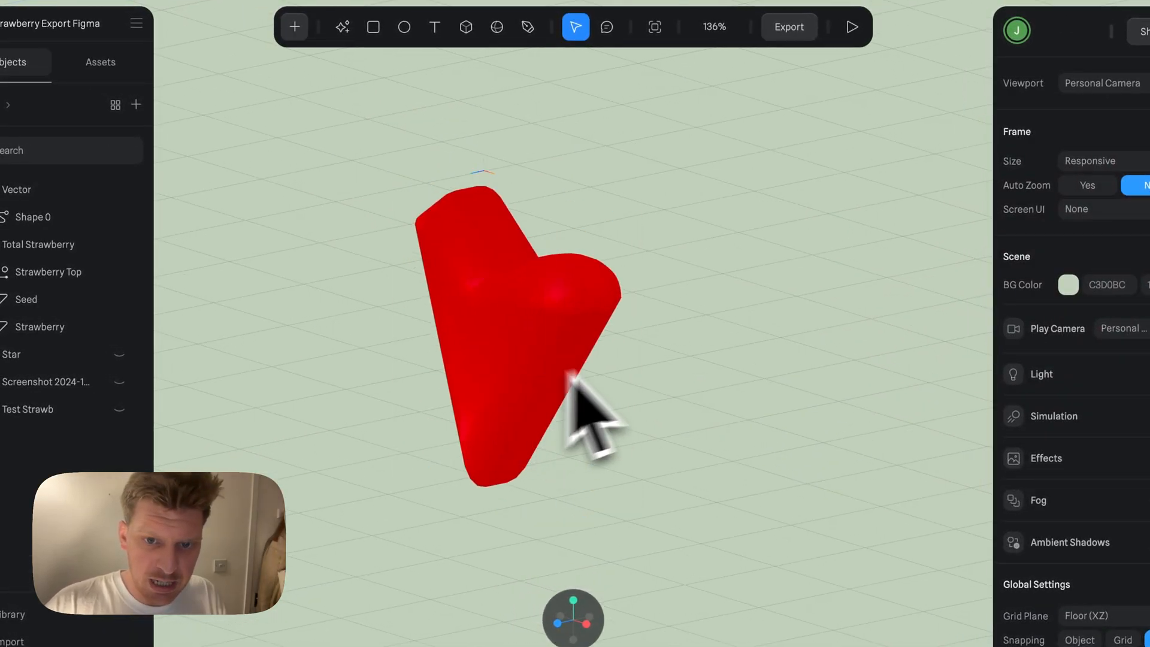
Delete the extruded Vector group from the strawberry scene.
{"action": "left_click", "coordinate": [604, 356]}
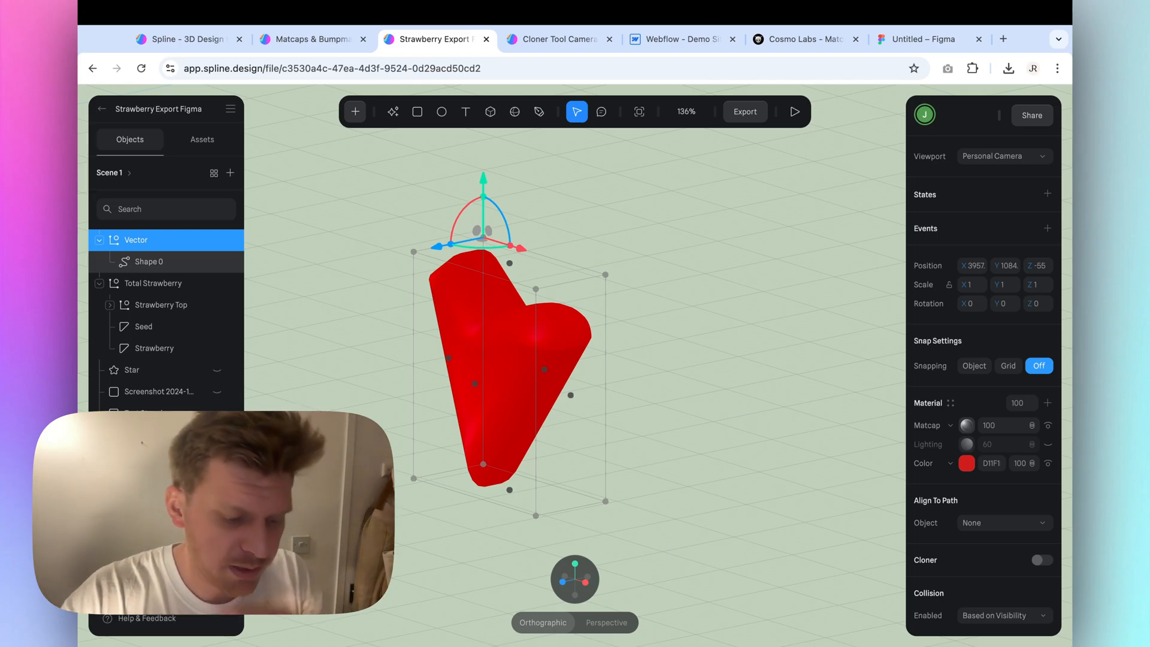
{"action": "scroll", "coordinate": [602, 284], "scroll_direction": "down", "scroll_amount": 5}
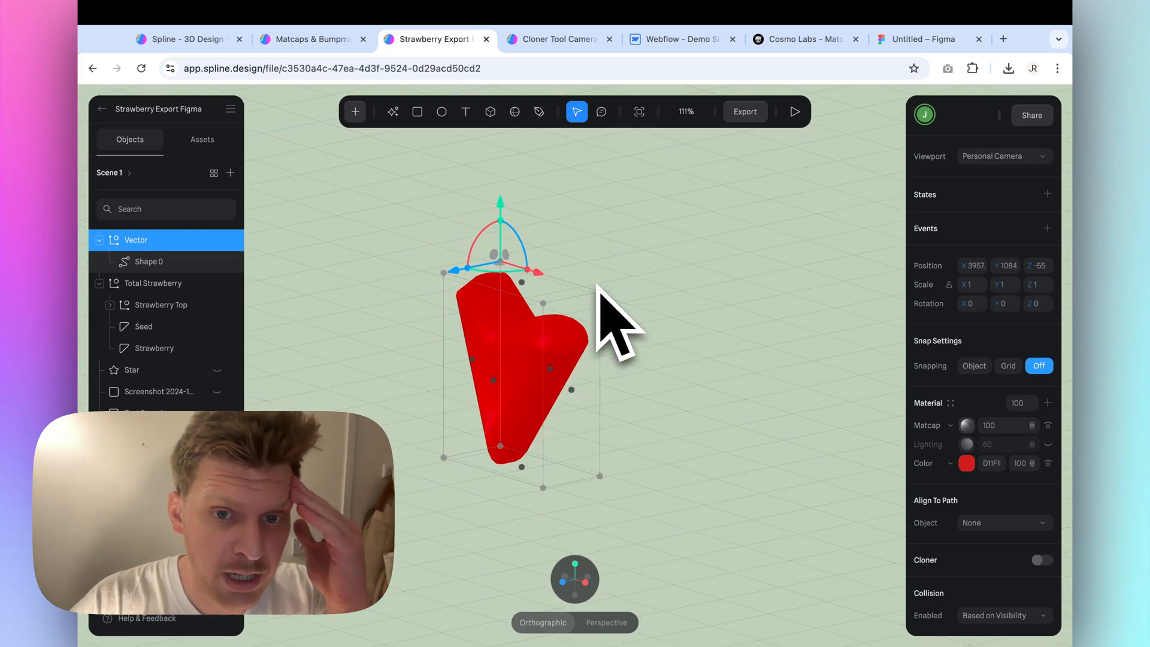
{"action": "key", "text": "Delete"}
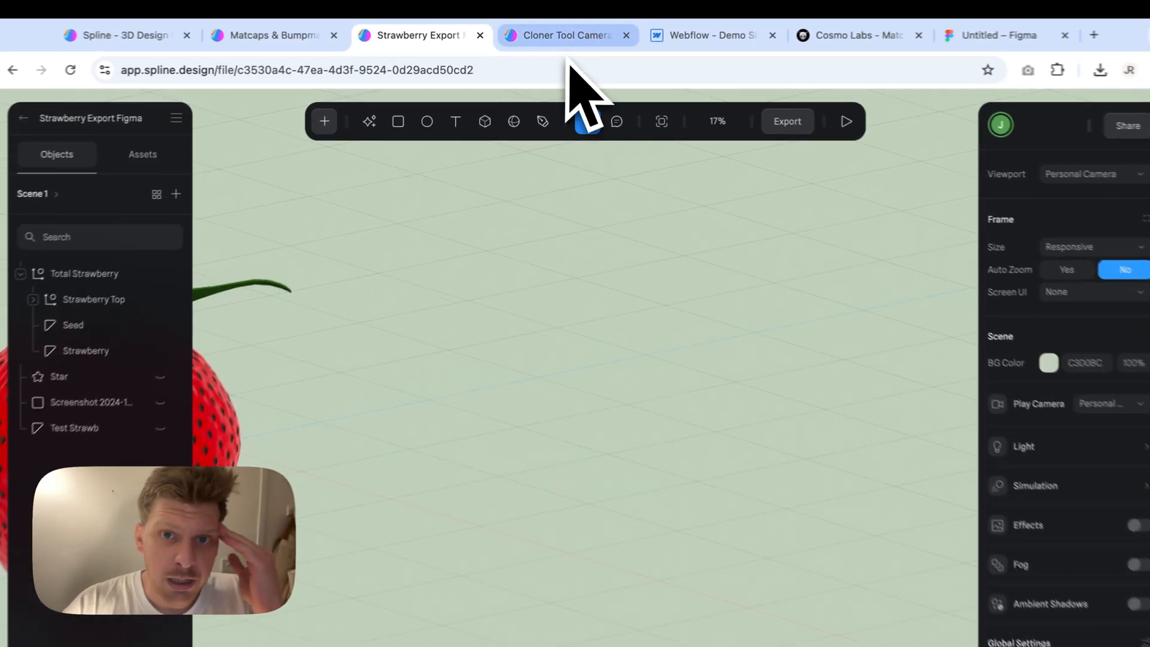
Switch to the Cloner Tool Camera file, duplicate the Cloneable Bolt and try to move the copy away from the lens.
{"action": "left_click", "coordinate": [551, 39]}
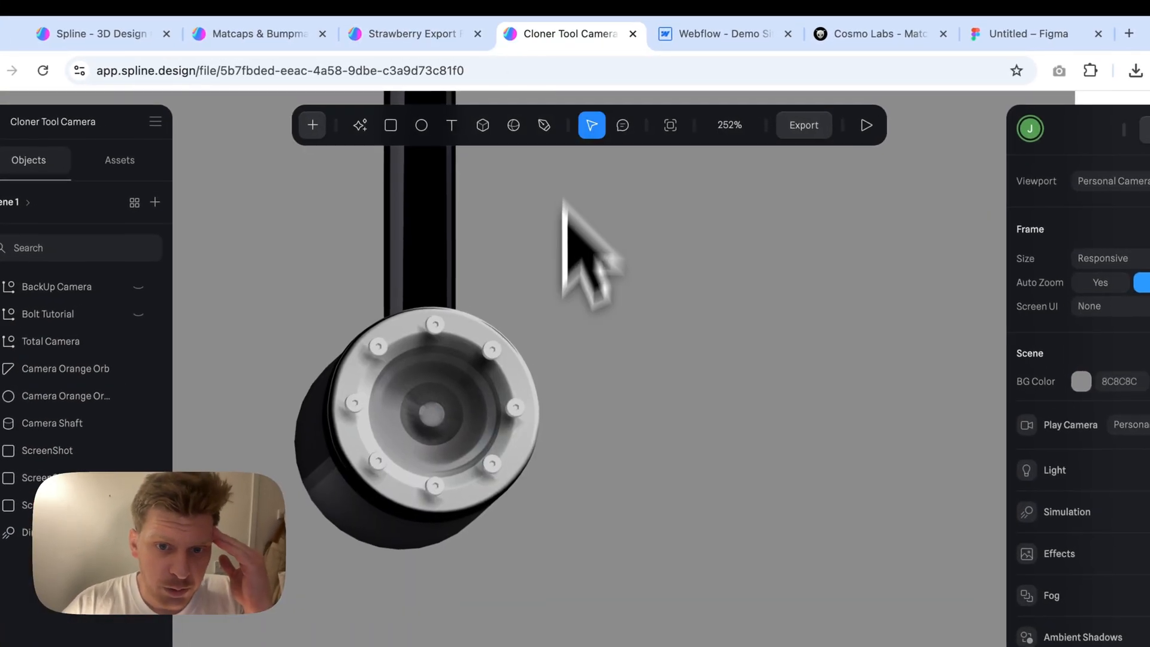
{"action": "left_click", "coordinate": [521, 413]}
{"action": "left_click", "coordinate": [521, 413]}
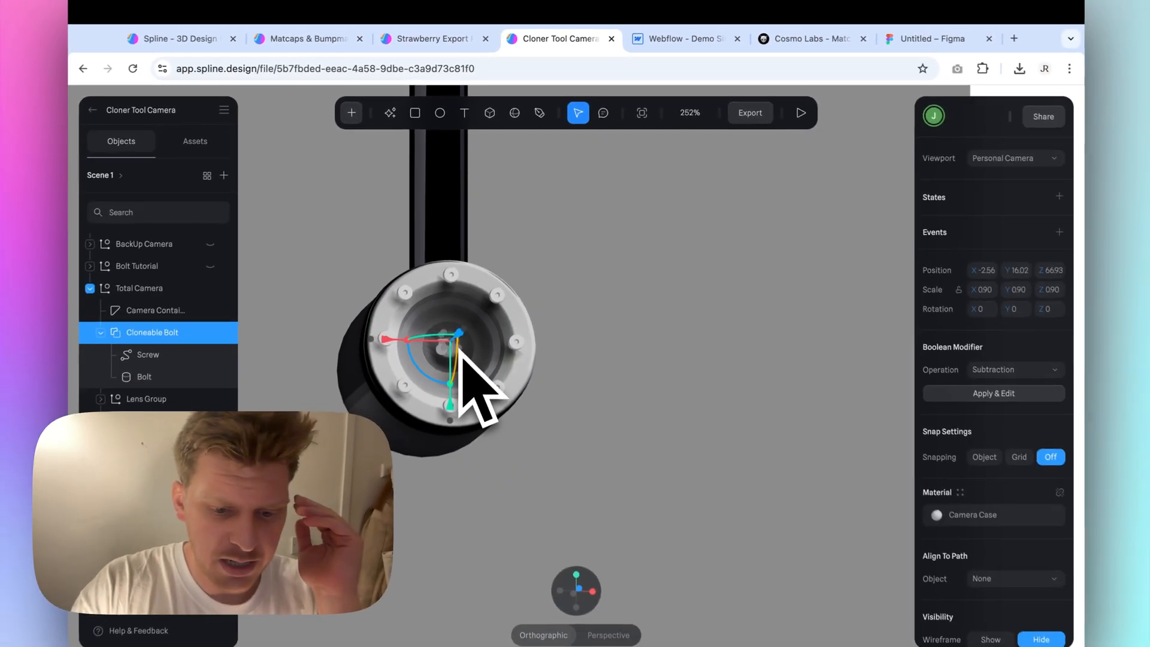
{"action": "key", "text": "ctrl+d"}
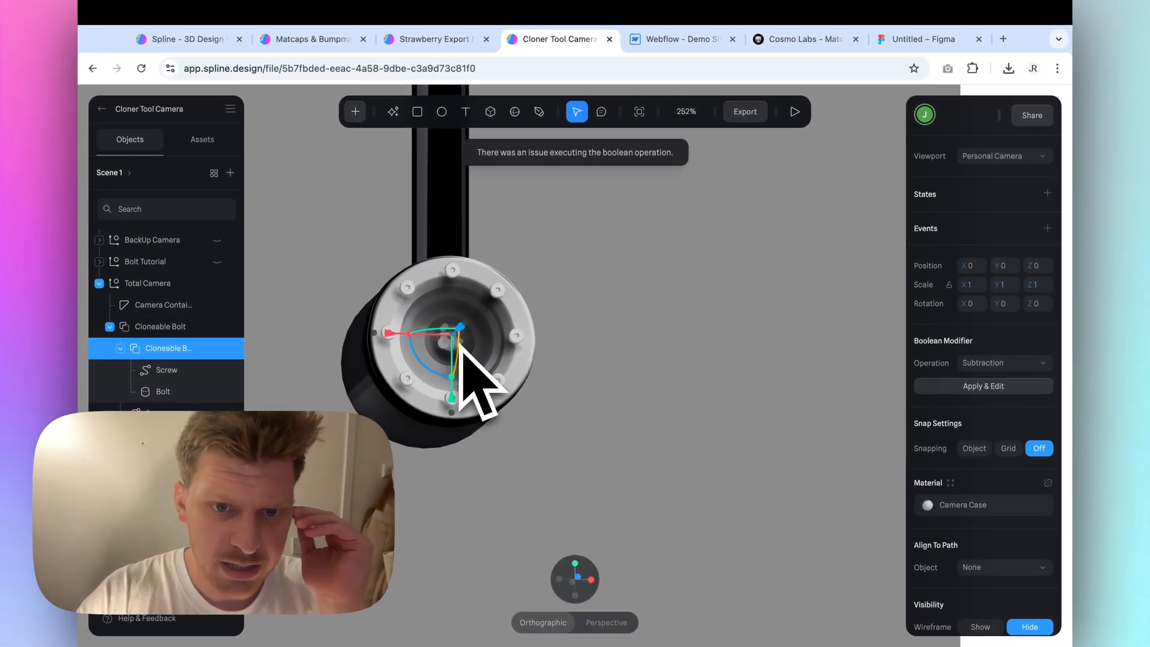
{"action": "scroll", "coordinate": [460, 346], "scroll_direction": "up", "scroll_amount": 5}
{"action": "left_click_drag", "start_coordinate": [422, 313], "coordinate": [633, 255]}
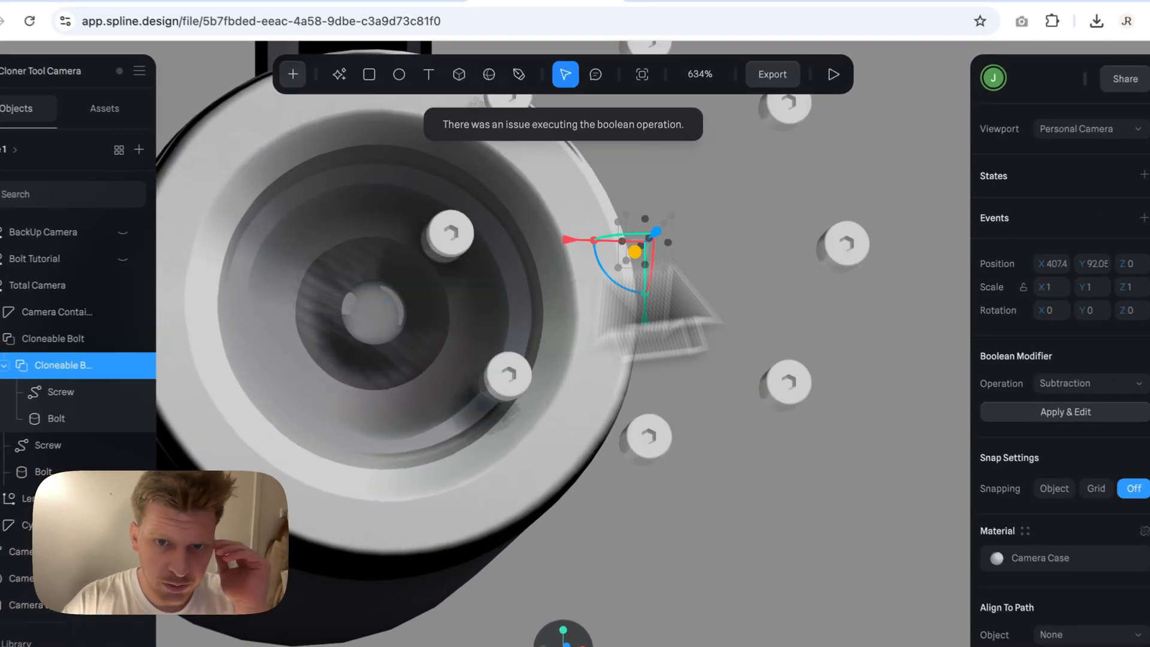
{"action": "scroll", "coordinate": [907, 250], "scroll_direction": "down", "scroll_amount": 5}
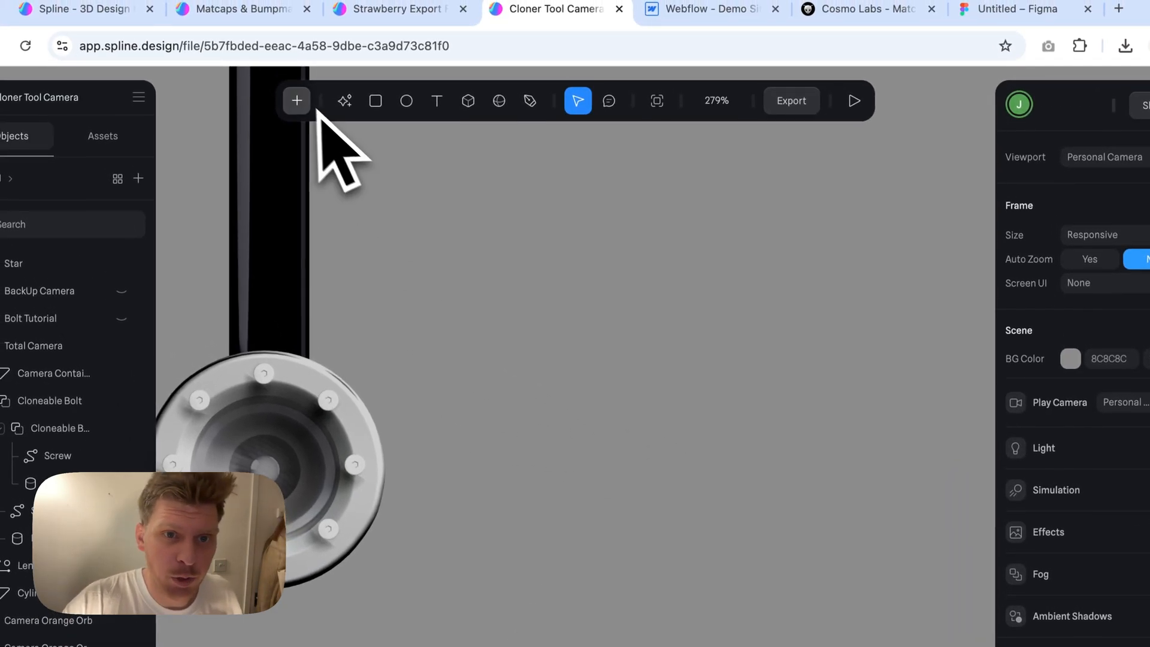
Add a cylinder about 41 wide and 41 high in the empty space beside the camera.
{"action": "left_click", "coordinate": [252, 22]}
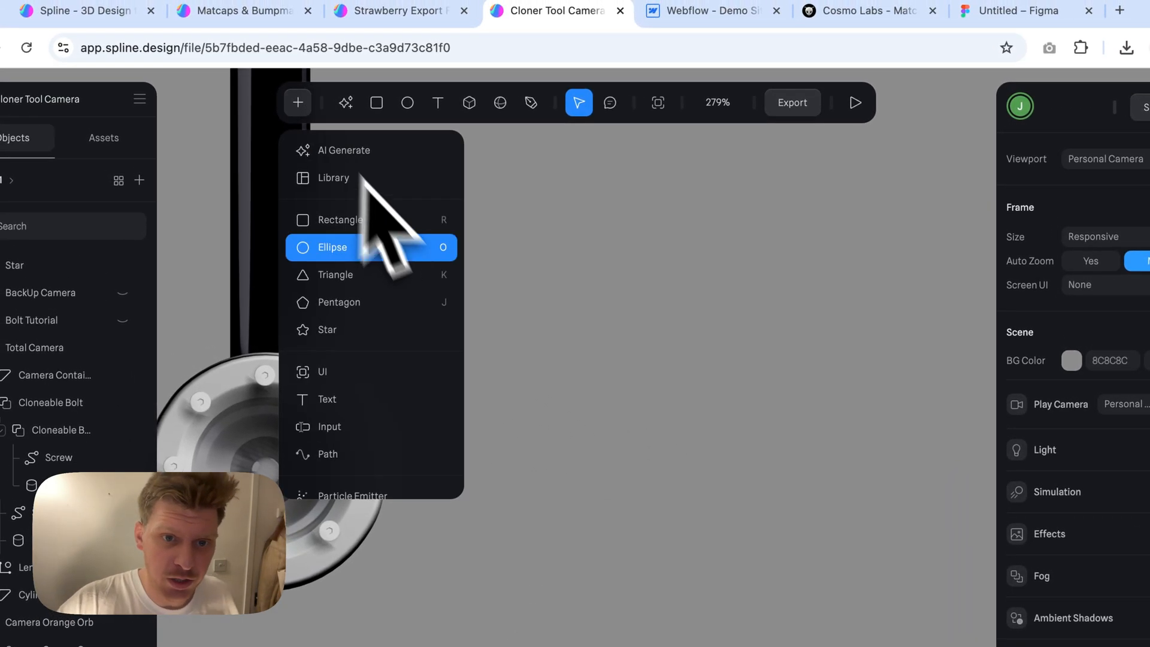
{"action": "scroll", "coordinate": [367, 261], "scroll_direction": "down", "scroll_amount": 3}
{"action": "scroll", "coordinate": [413, 338], "scroll_direction": "down", "scroll_amount": 3}
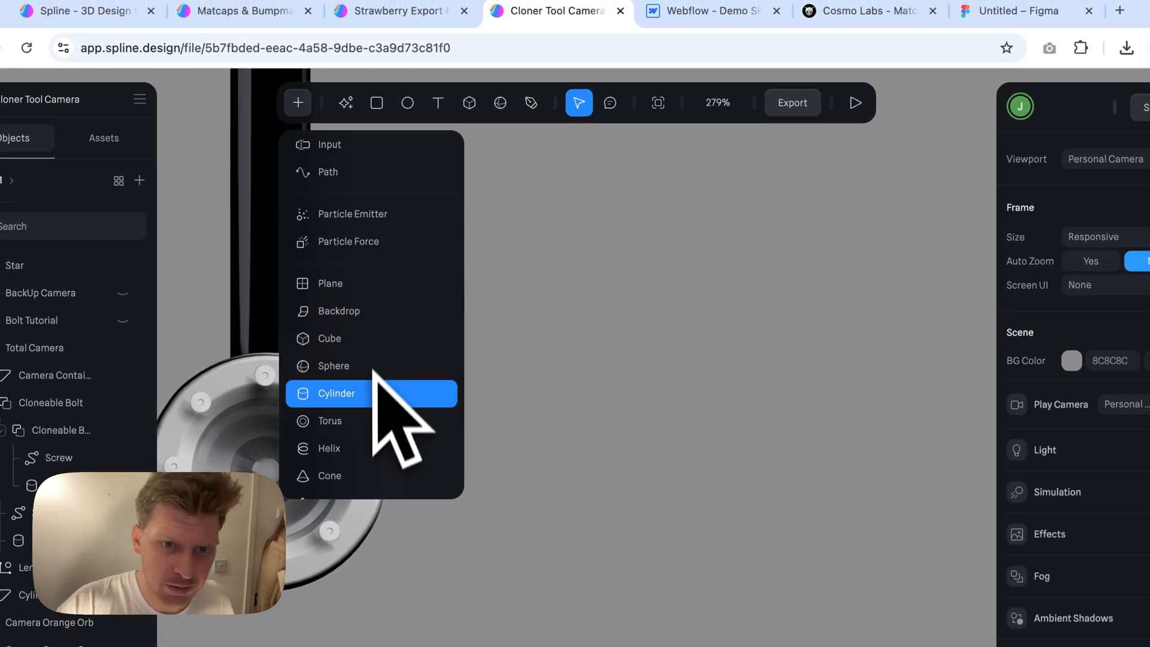
{"action": "left_click", "coordinate": [370, 390]}
{"action": "left_click_drag", "start_coordinate": [551, 310], "coordinate": [647, 405]}
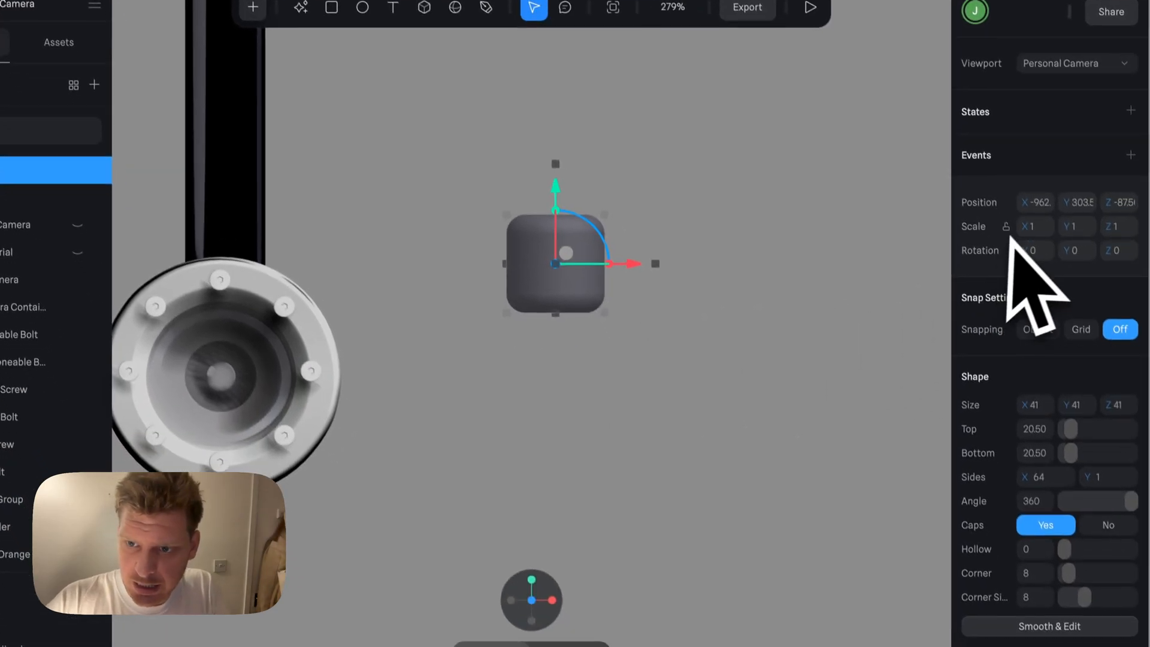
Rotate the cylinder 90 degrees about X and set its corner radius to 0.
{"action": "left_click", "coordinate": [1081, 346]}
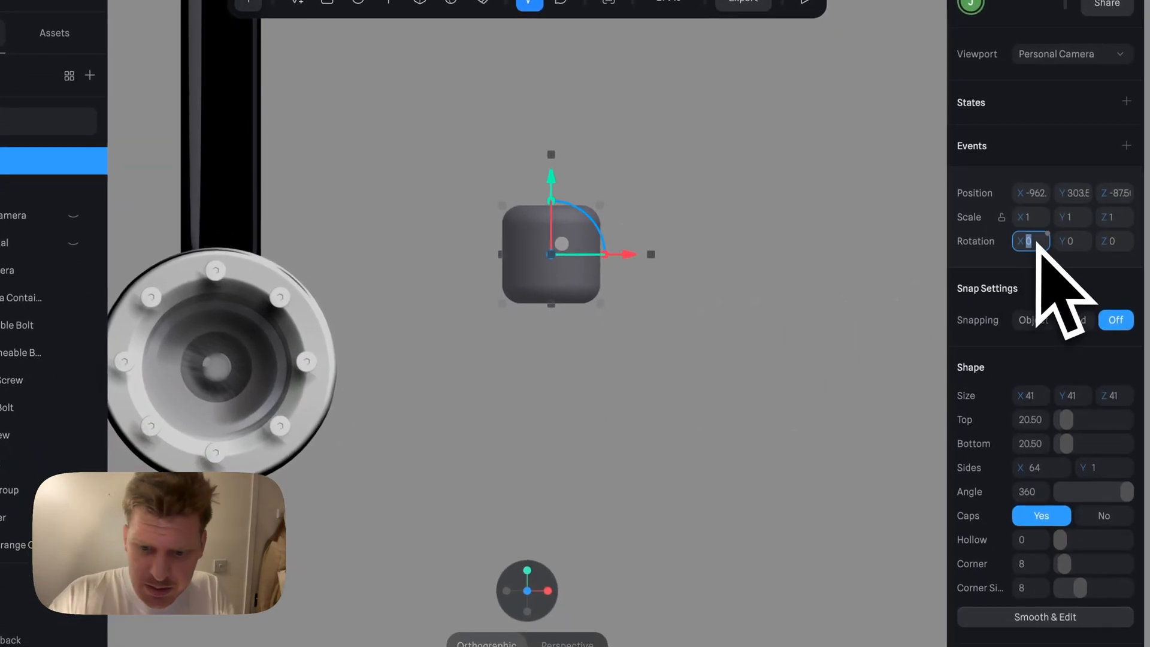
{"action": "type", "text": "90"}
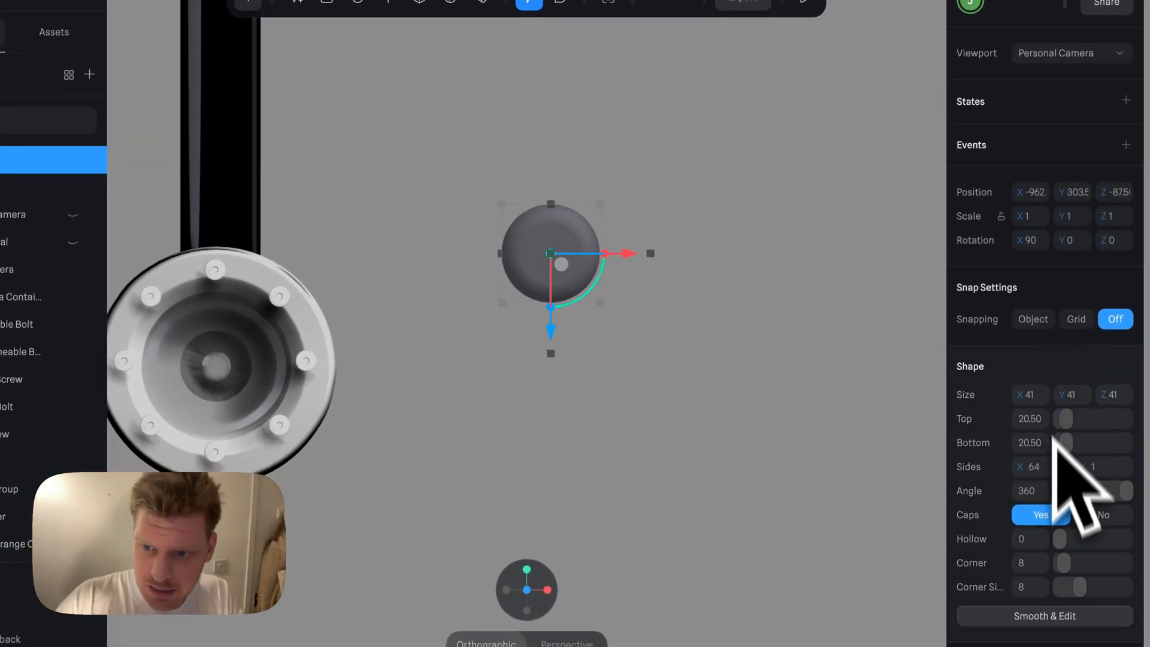
{"action": "left_click_drag", "start_coordinate": [1071, 556], "coordinate": [978, 578]}
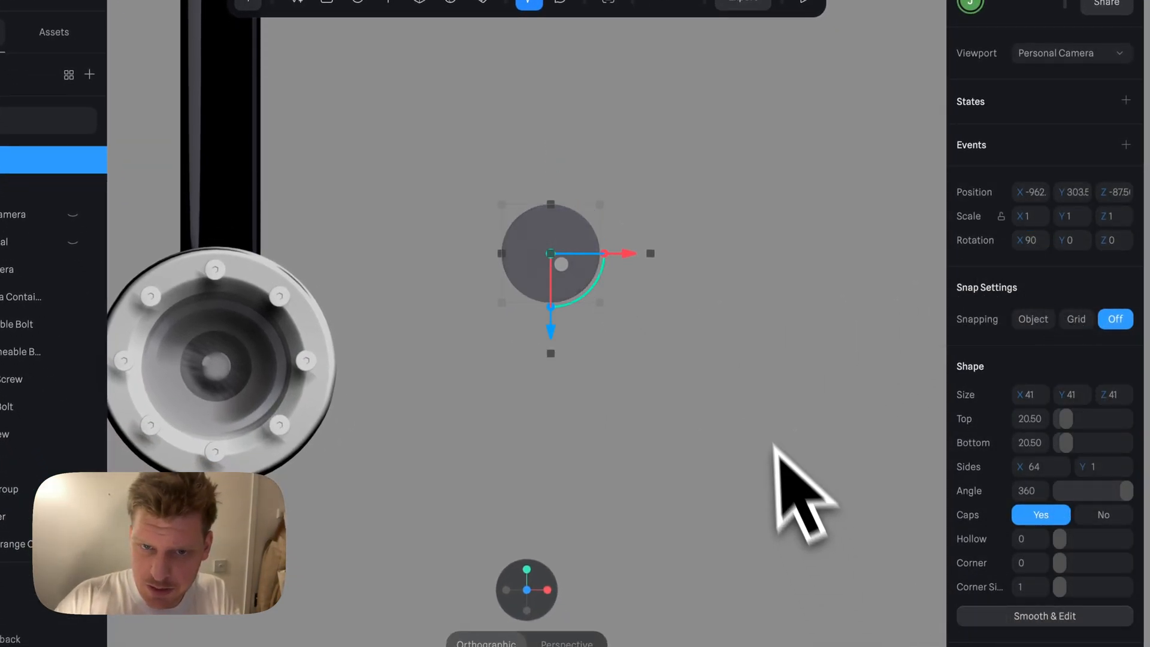
{"action": "left_click", "coordinate": [689, 317]}
{"action": "left_click", "coordinate": [542, 269]}
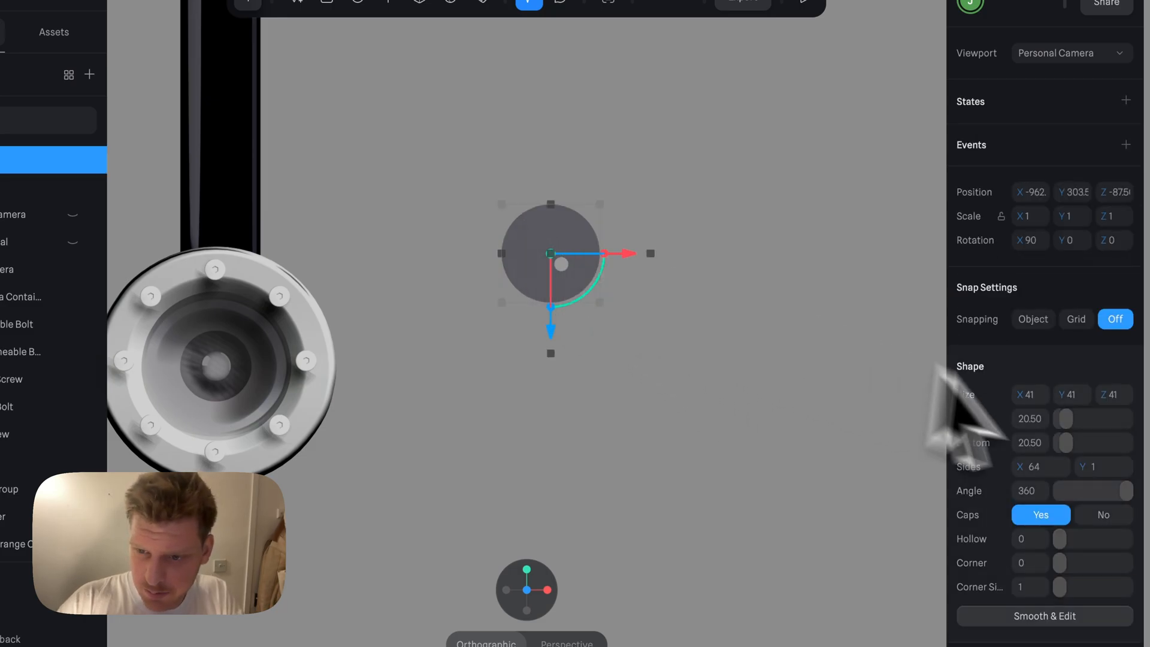
Try the Camera Case and Camera Lens material assets on the cylinder and apply Camera Metal Frame.
{"action": "scroll", "coordinate": [1078, 425], "scroll_direction": "down", "scroll_amount": 6}
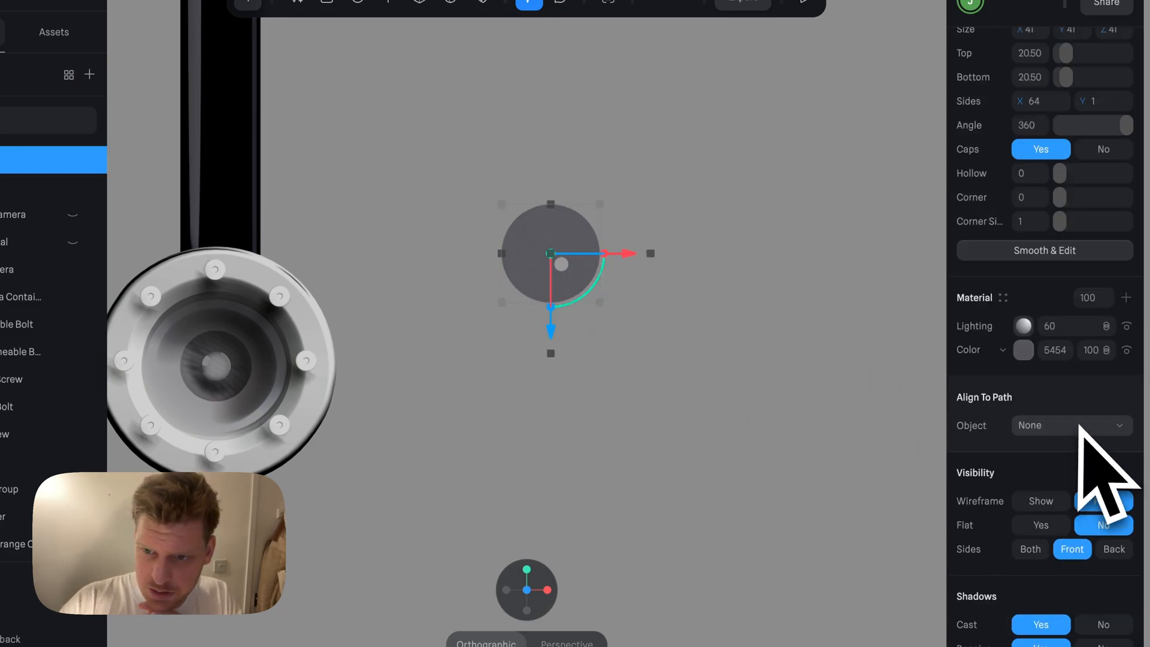
{"action": "left_click", "coordinate": [1003, 297]}
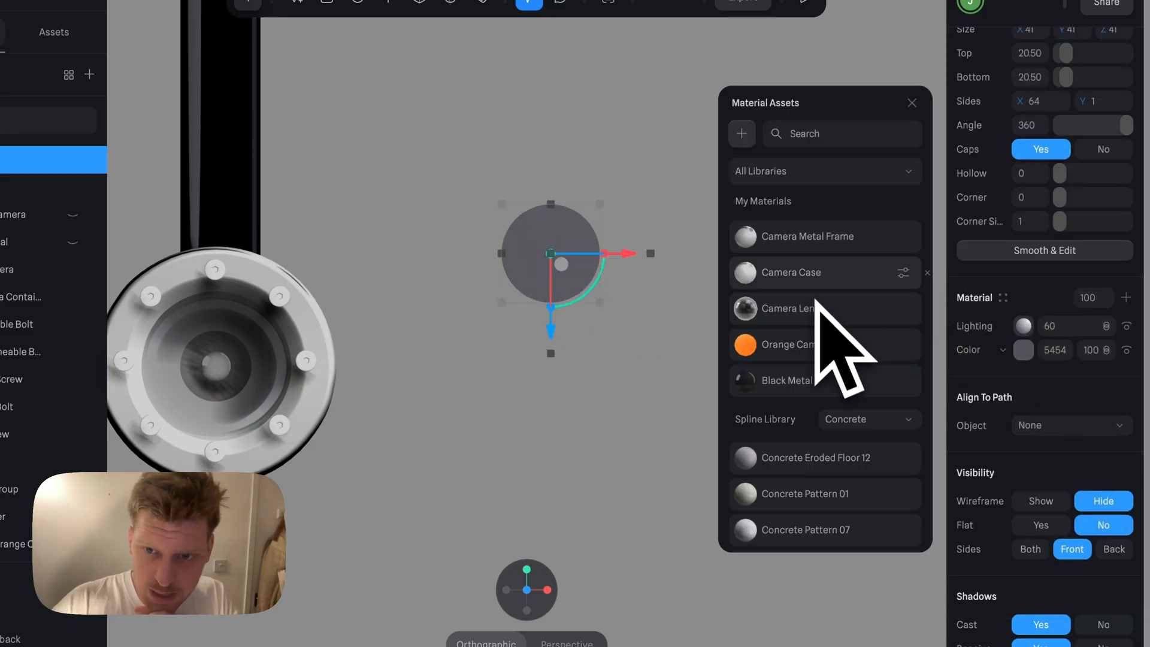
{"action": "left_click", "coordinate": [820, 239]}
{"action": "left_click", "coordinate": [792, 270]}
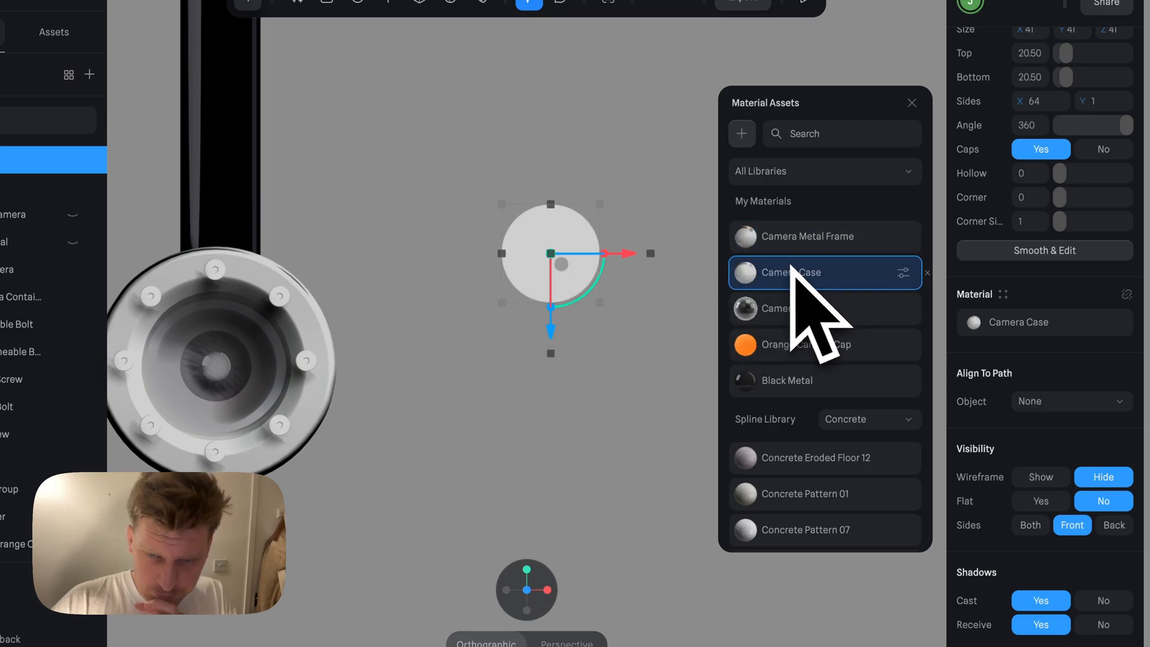
{"action": "left_click", "coordinate": [779, 307]}
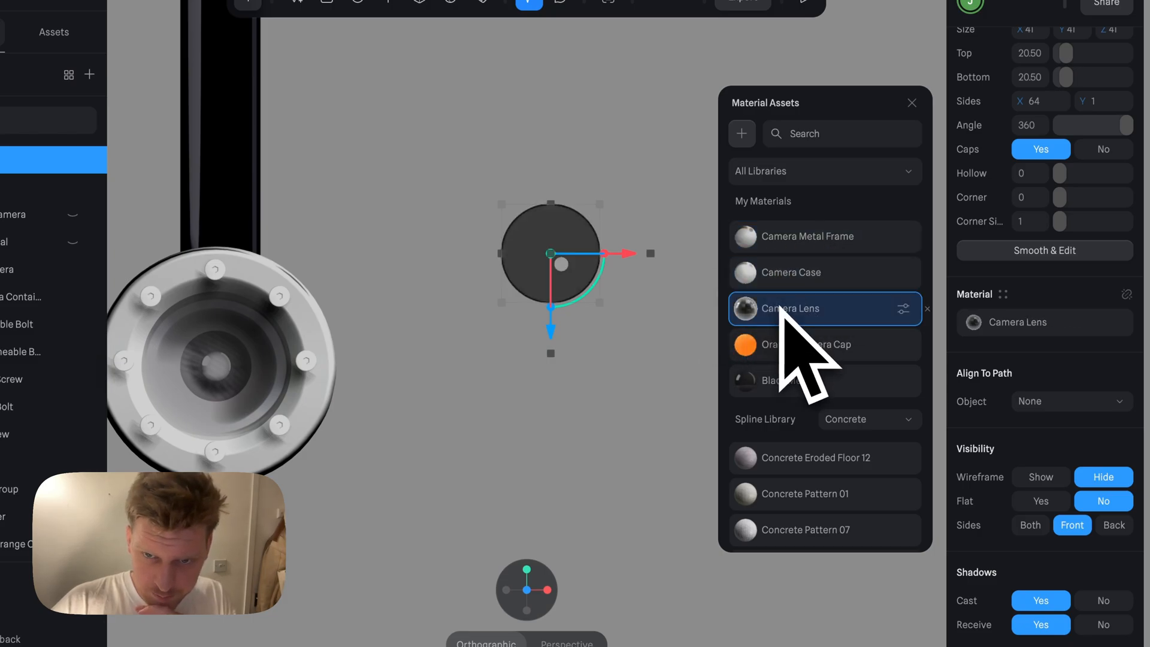
{"action": "left_click", "coordinate": [795, 240]}
{"action": "left_click", "coordinate": [610, 346]}
{"action": "scroll", "coordinate": [617, 309], "scroll_direction": "up", "scroll_amount": 3, "text": "ctrl"}
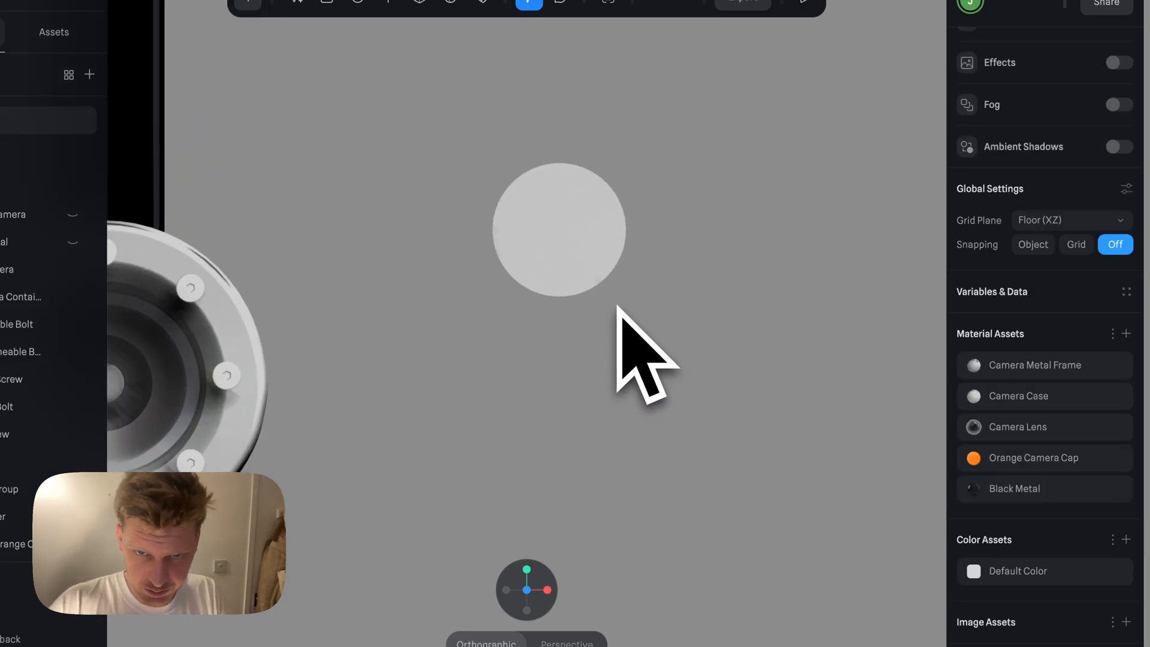
{"action": "scroll", "coordinate": [617, 309], "scroll_direction": "left", "scroll_amount": 2}
{"action": "scroll", "coordinate": [616, 308], "scroll_direction": "down", "scroll_amount": 1}
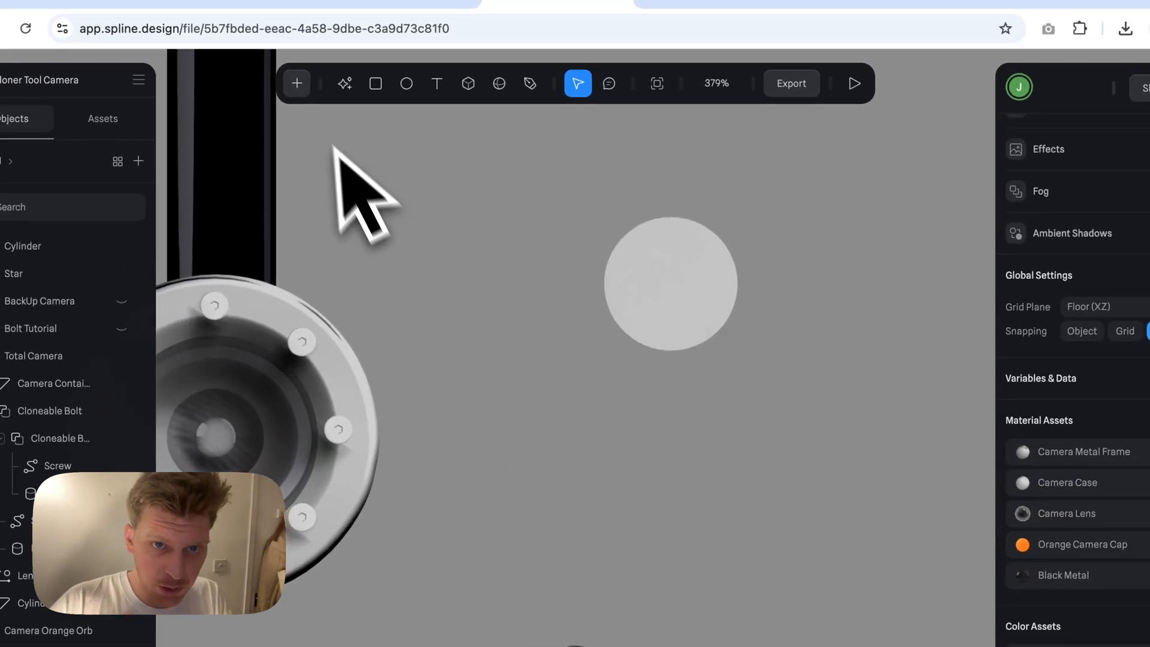
Draw a pentagon about 21 by 21 beside the cylinder and give it an extrusion of 29.
{"action": "left_click", "coordinate": [520, 65]}
{"action": "left_click", "coordinate": [523, 223]}
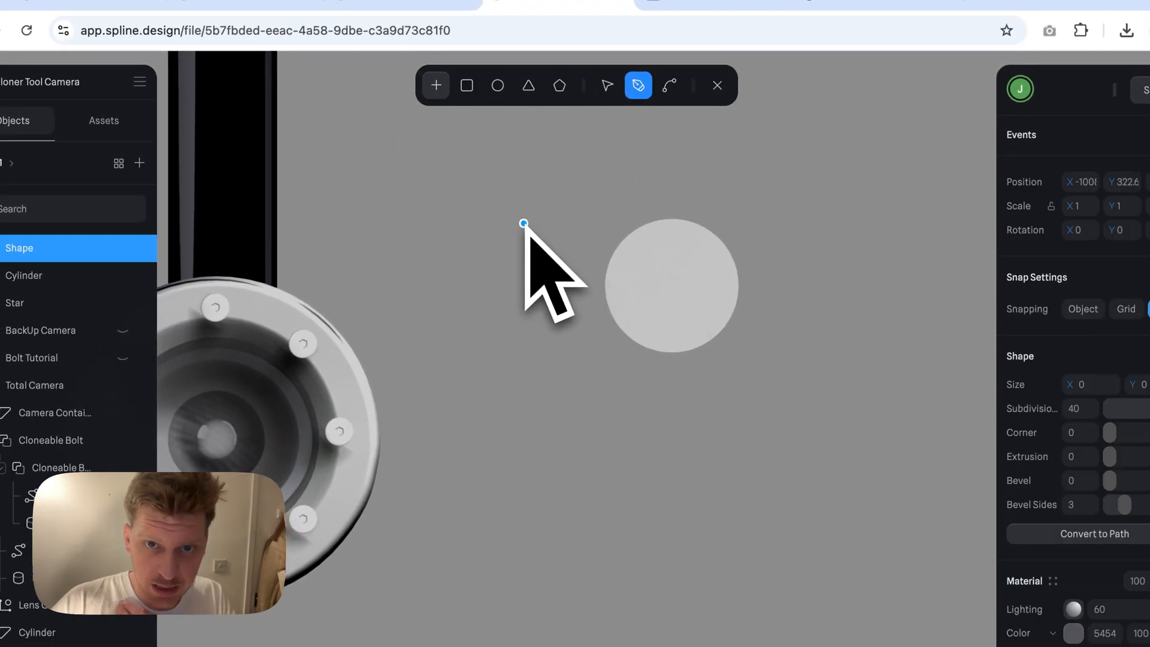
{"action": "left_click", "coordinate": [718, 95]}
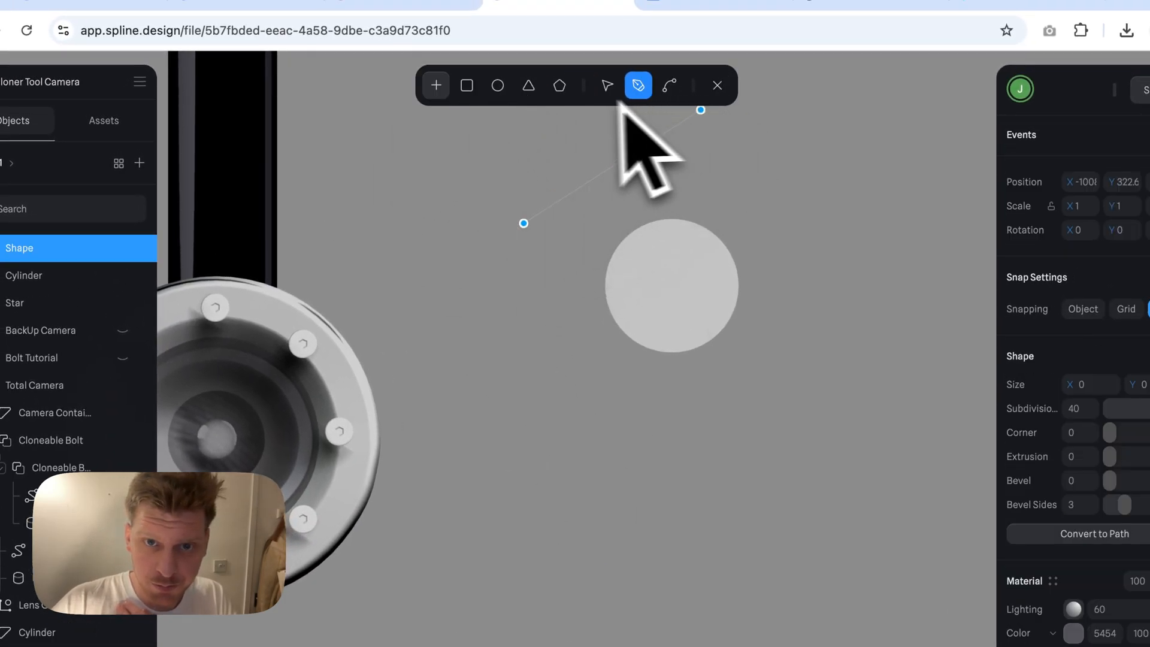
{"action": "left_click_drag", "start_coordinate": [519, 174], "coordinate": [564, 226]}
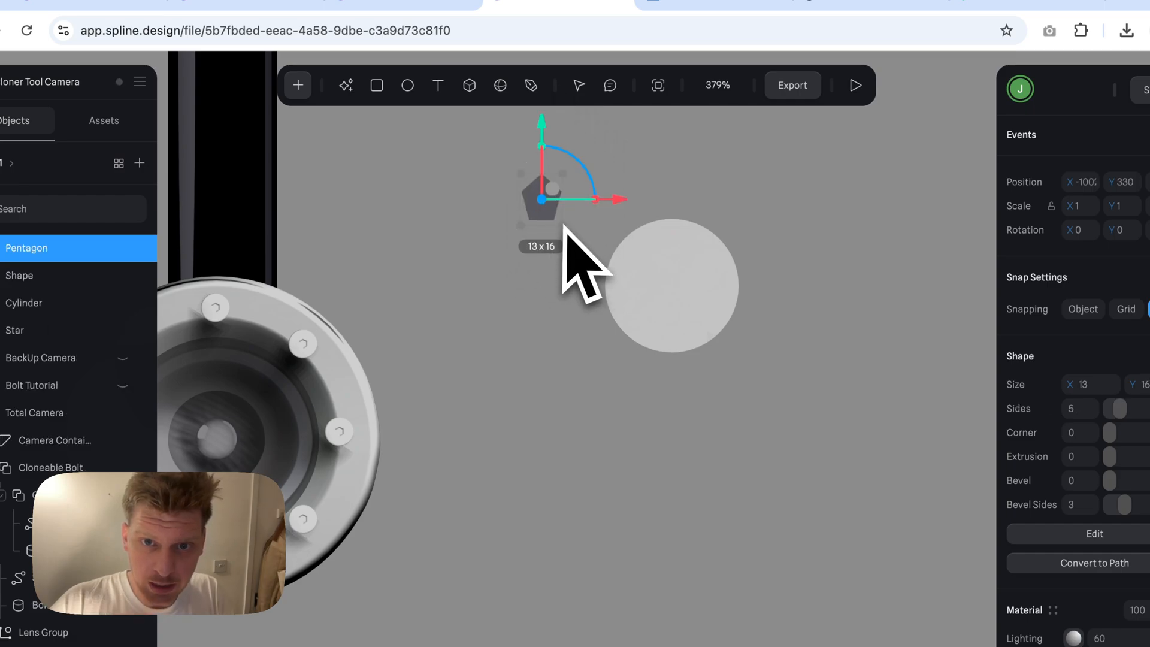
{"action": "left_click", "coordinate": [666, 161]}
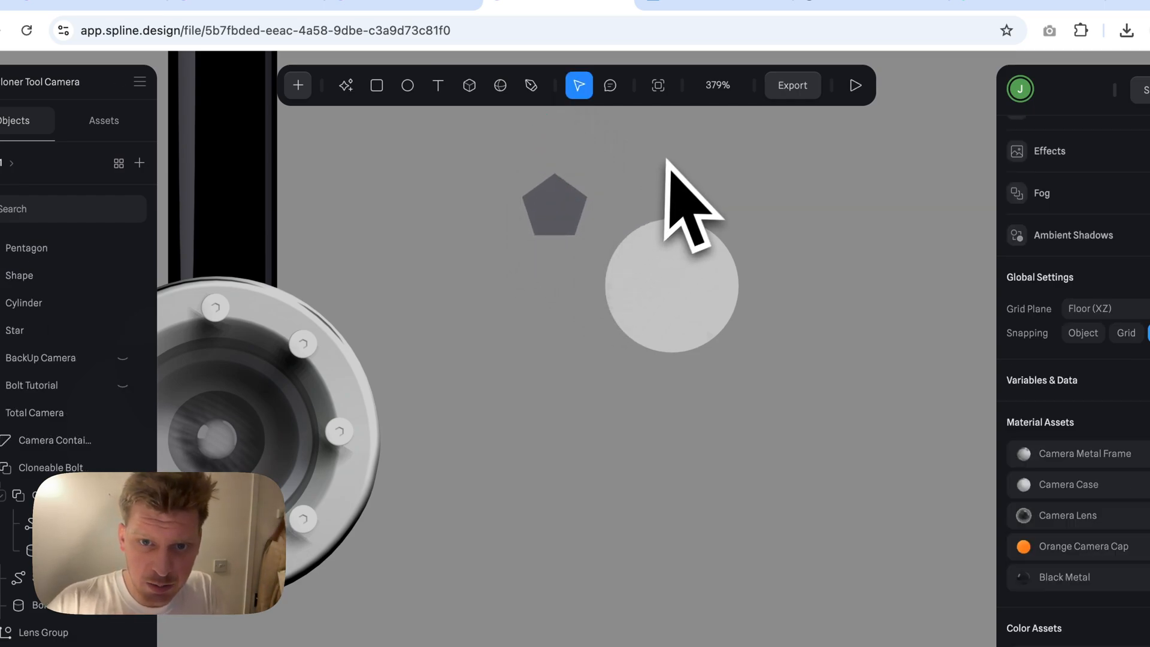
{"action": "left_click", "coordinate": [534, 225]}
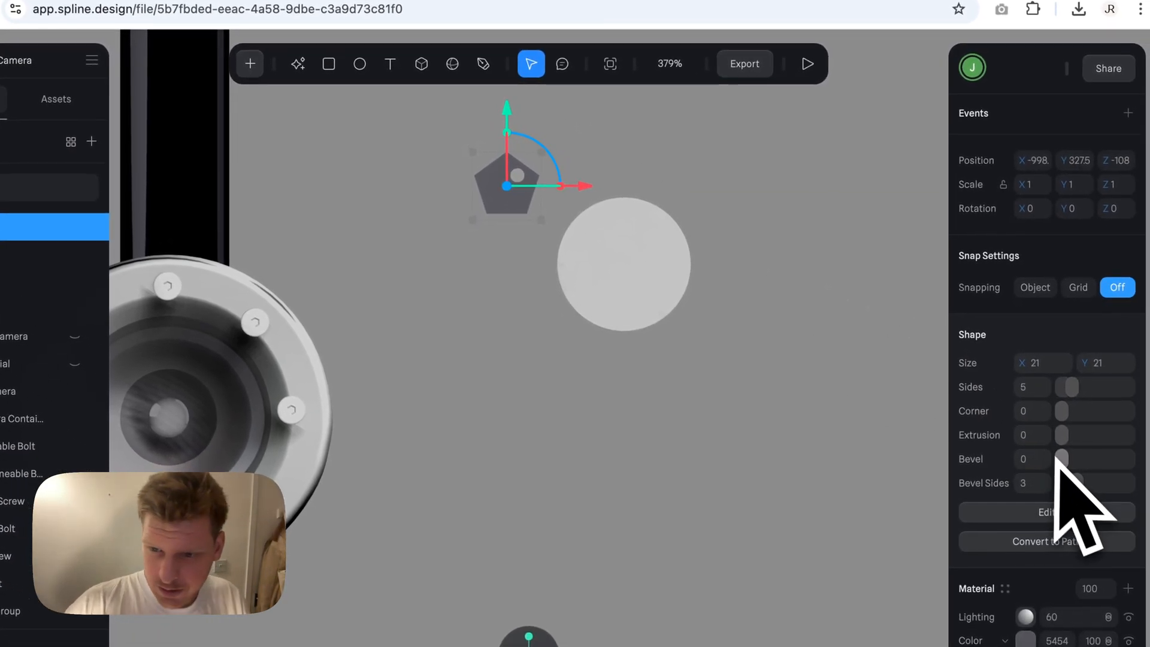
{"action": "left_click", "coordinate": [815, 347]}
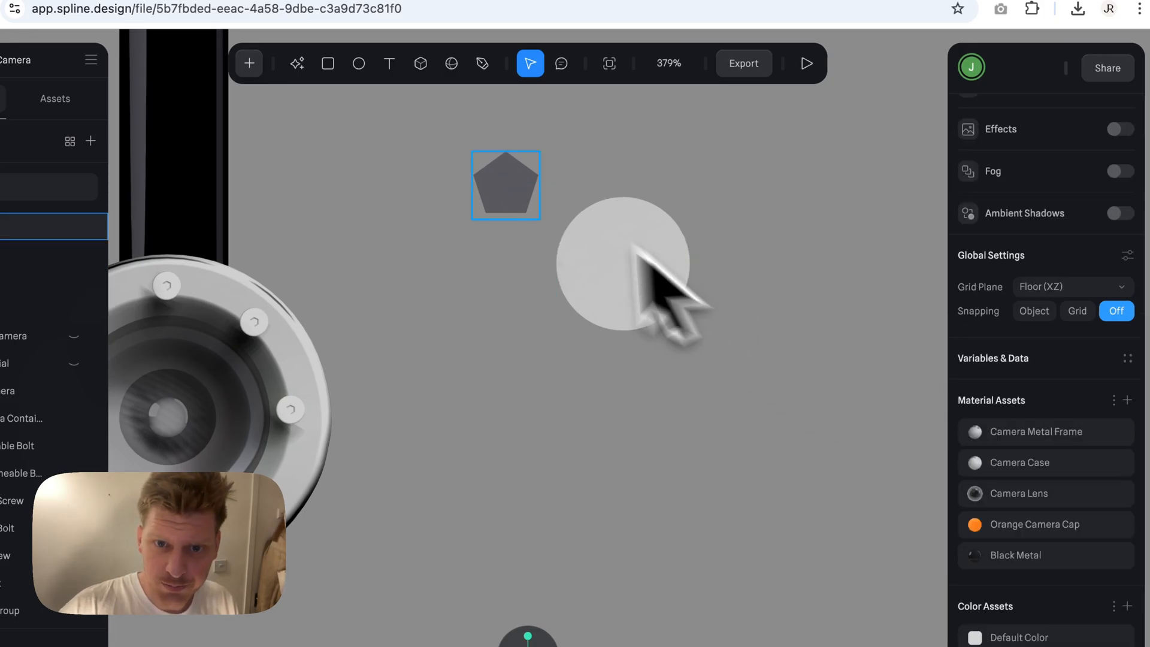
Move the pentagon onto the cylinder and align the two objects' centres on X and Y.
{"action": "left_click_drag", "start_coordinate": [513, 181], "coordinate": [629, 266]}
{"action": "left_click_drag", "start_coordinate": [545, 168], "coordinate": [673, 336]}
{"action": "scroll", "coordinate": [1078, 347], "scroll_direction": "up", "scroll_amount": 5}
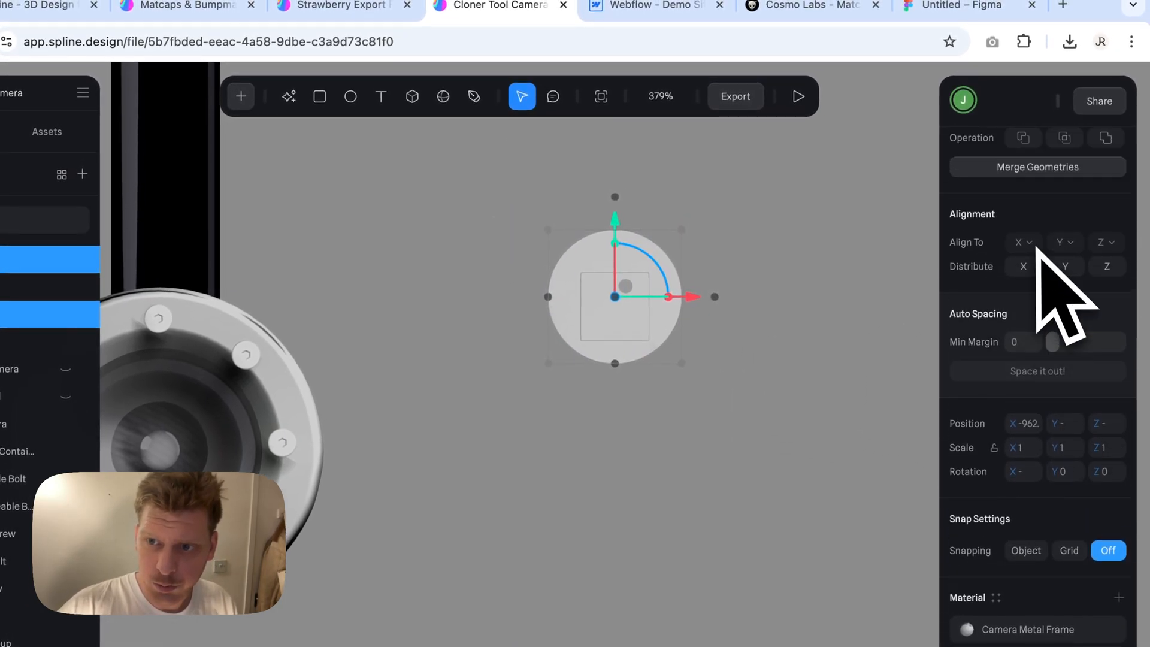
{"action": "left_click", "coordinate": [1030, 273]}
{"action": "left_click", "coordinate": [1028, 314]}
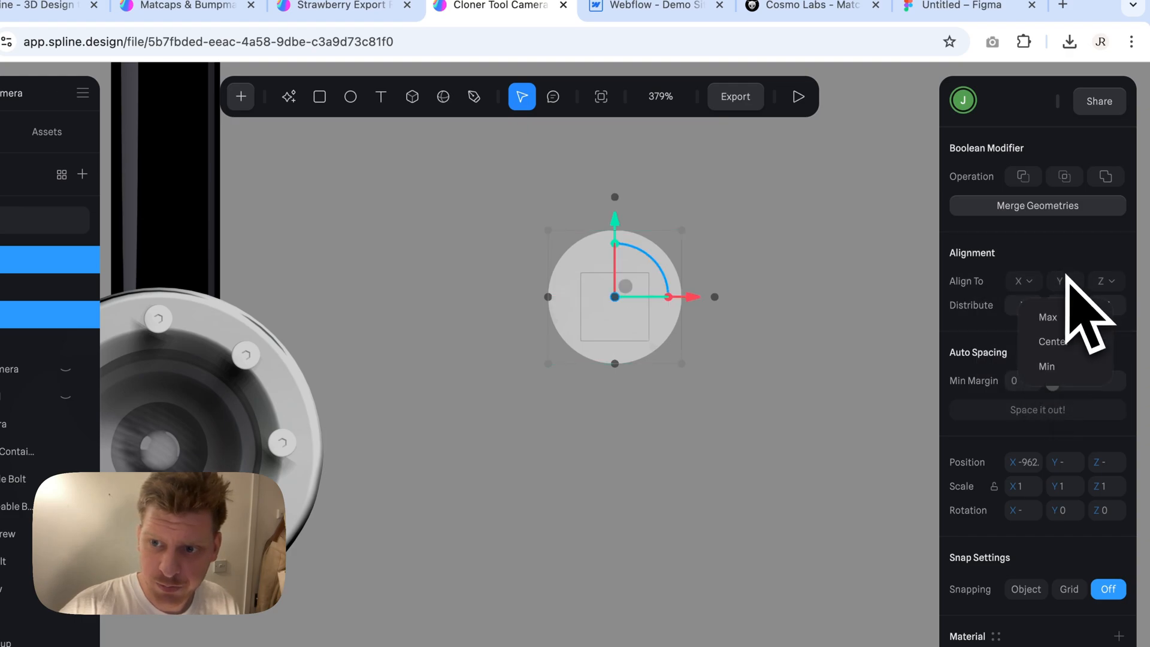
{"action": "left_click", "coordinate": [1065, 317]}
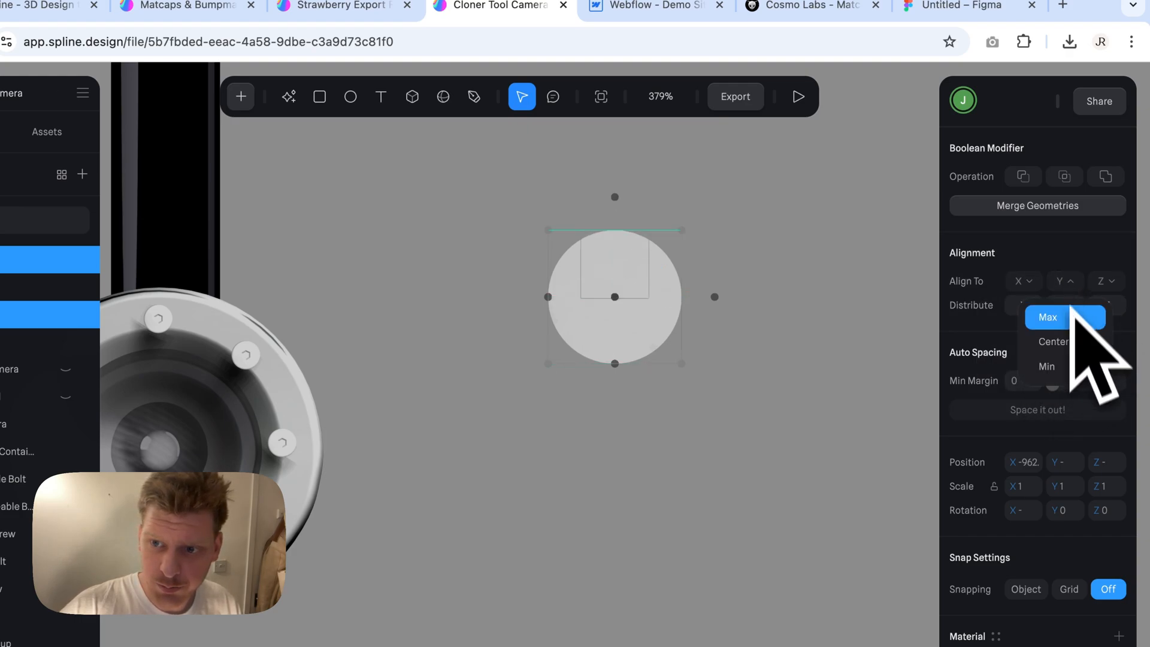
{"action": "left_click", "coordinate": [1071, 314]}
{"action": "left_click", "coordinate": [1108, 316]}
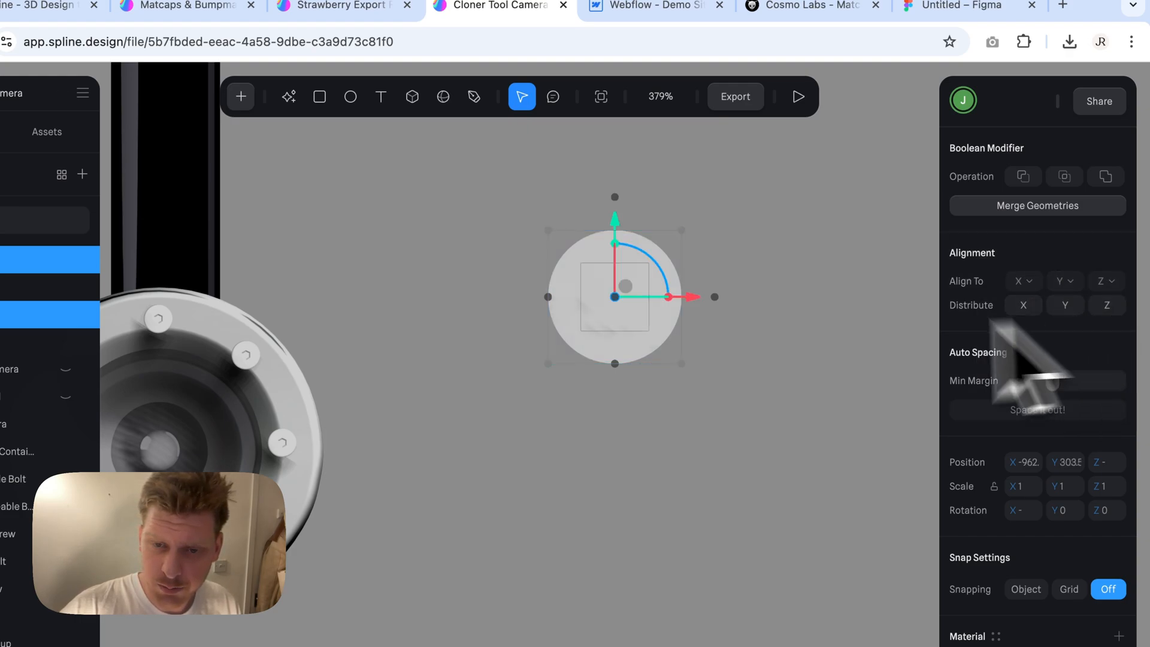
Bring the pentagon forward to about -93 on Z and subtract it from the cylinder with a Boolean operation.
{"action": "left_click", "coordinate": [796, 372]}
{"action": "left_click", "coordinate": [636, 311]}
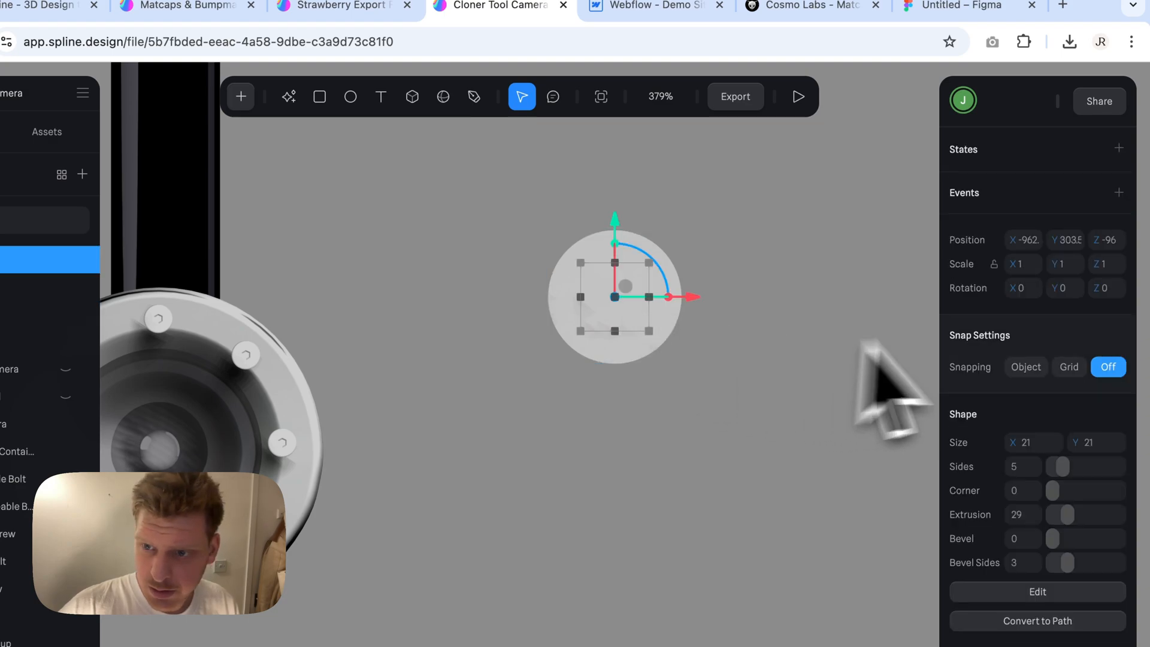
{"action": "left_click_drag", "start_coordinate": [1099, 245], "coordinate": [1085, 244]}
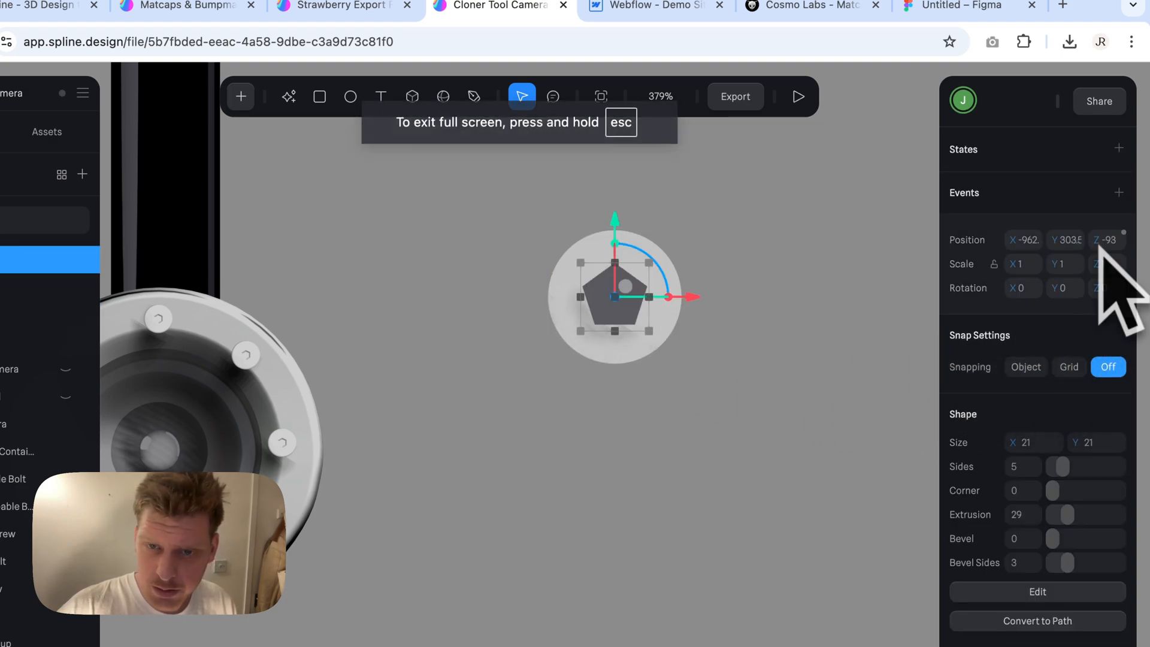
{"action": "left_click", "coordinate": [783, 254]}
{"action": "left_click_drag", "start_coordinate": [649, 211], "coordinate": [551, 373]}
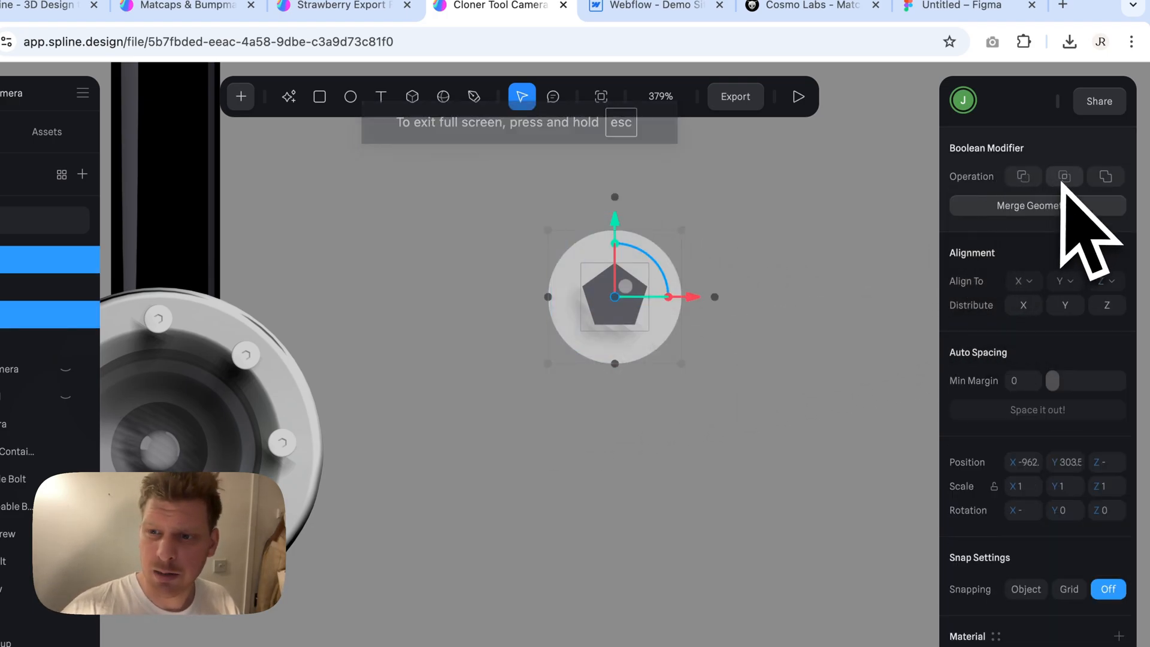
{"action": "left_click", "coordinate": [1022, 176]}
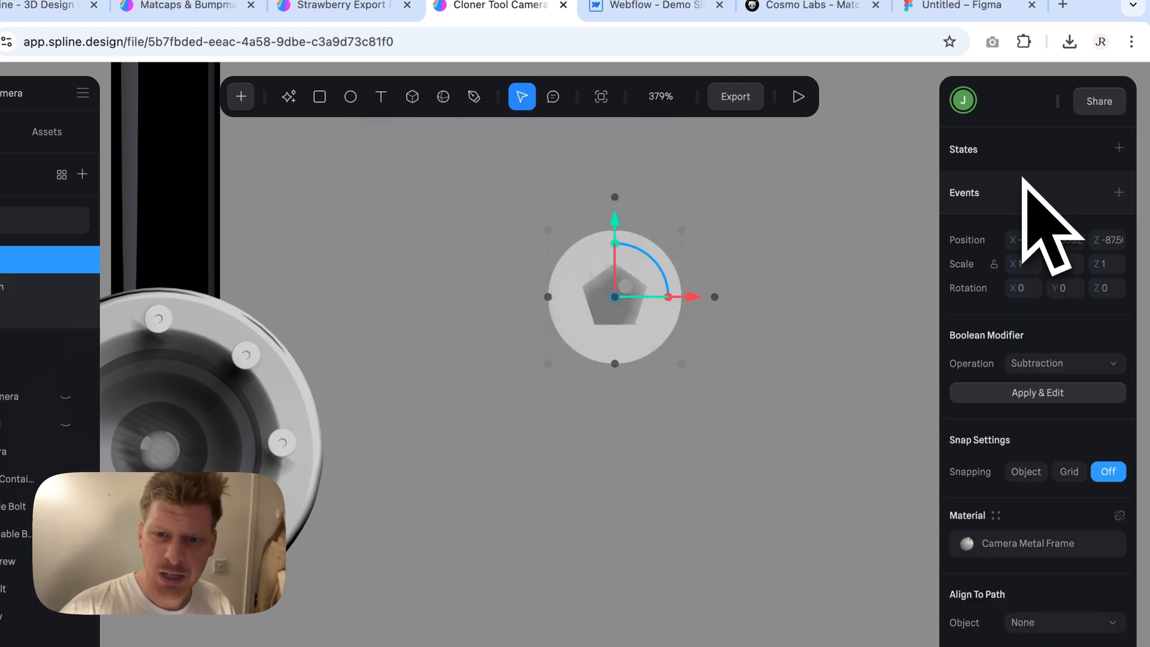
Try to paste a copy of the Boolean bolt beside the camera.
{"action": "left_click", "coordinate": [789, 354]}
{"action": "left_click_drag", "start_coordinate": [771, 328], "coordinate": [732, 339]}
{"action": "scroll", "coordinate": [518, 412], "scroll_direction": "down", "scroll_amount": 5}
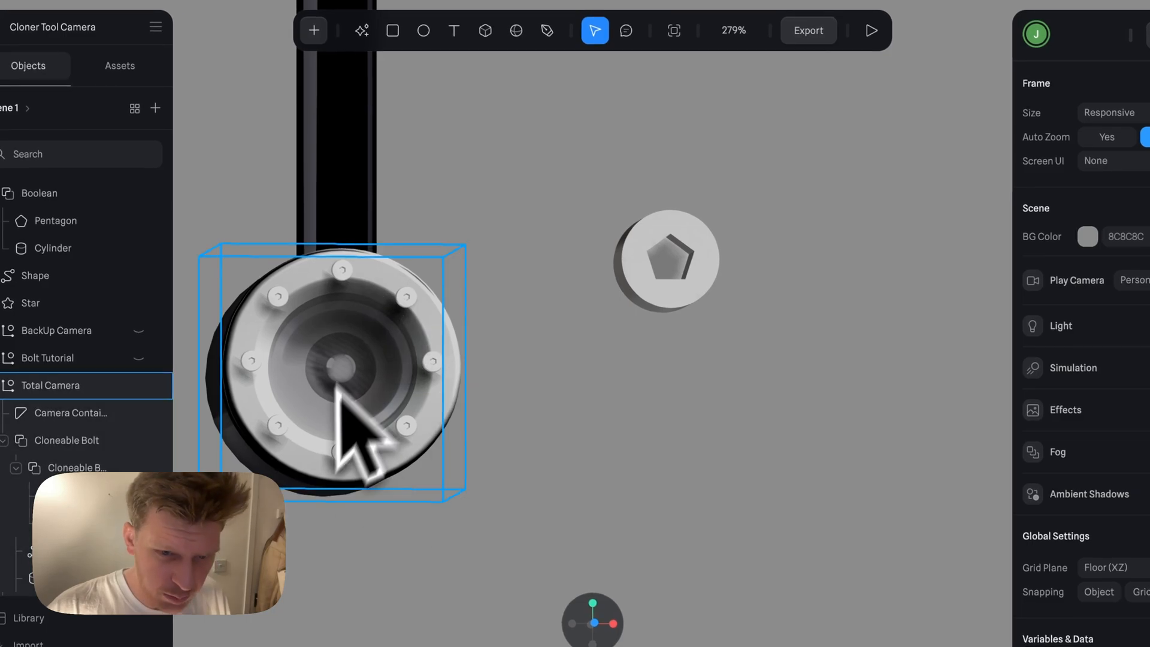
{"action": "left_click", "coordinate": [666, 233]}
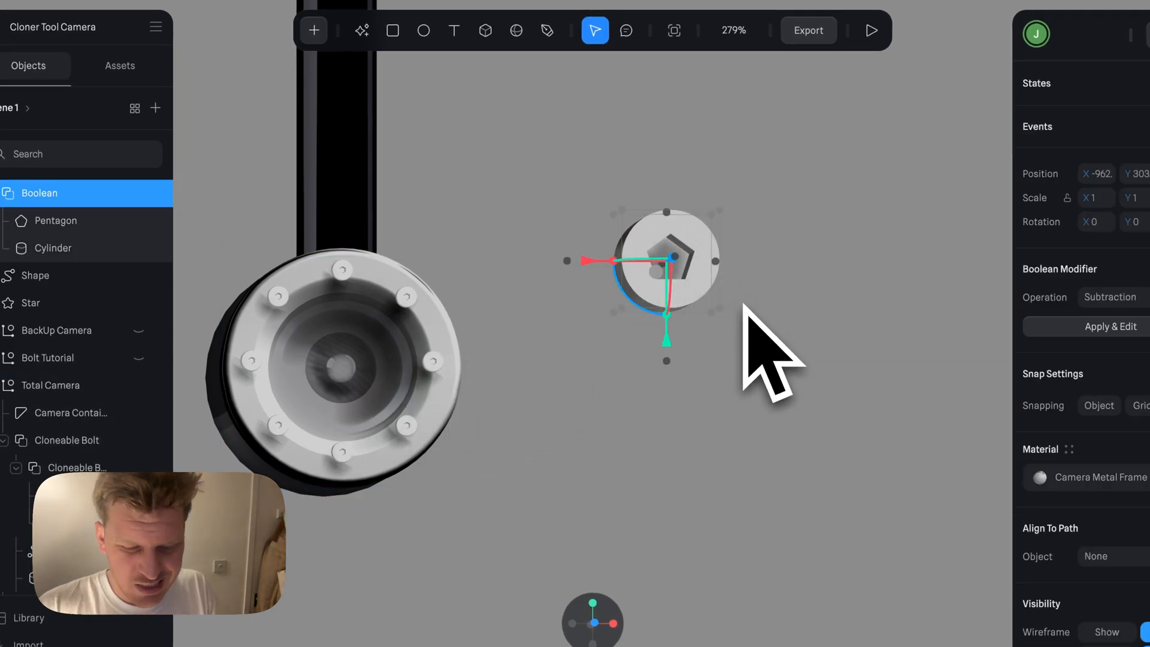
{"action": "key", "text": "super+v"}
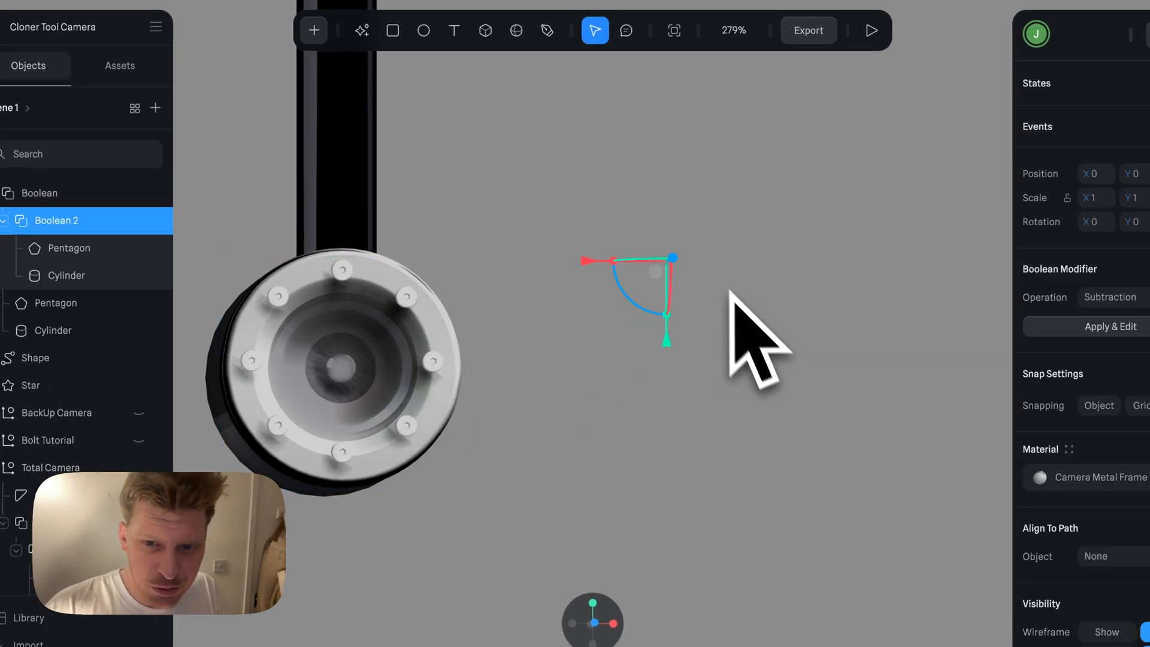
{"action": "left_click", "coordinate": [735, 277]}
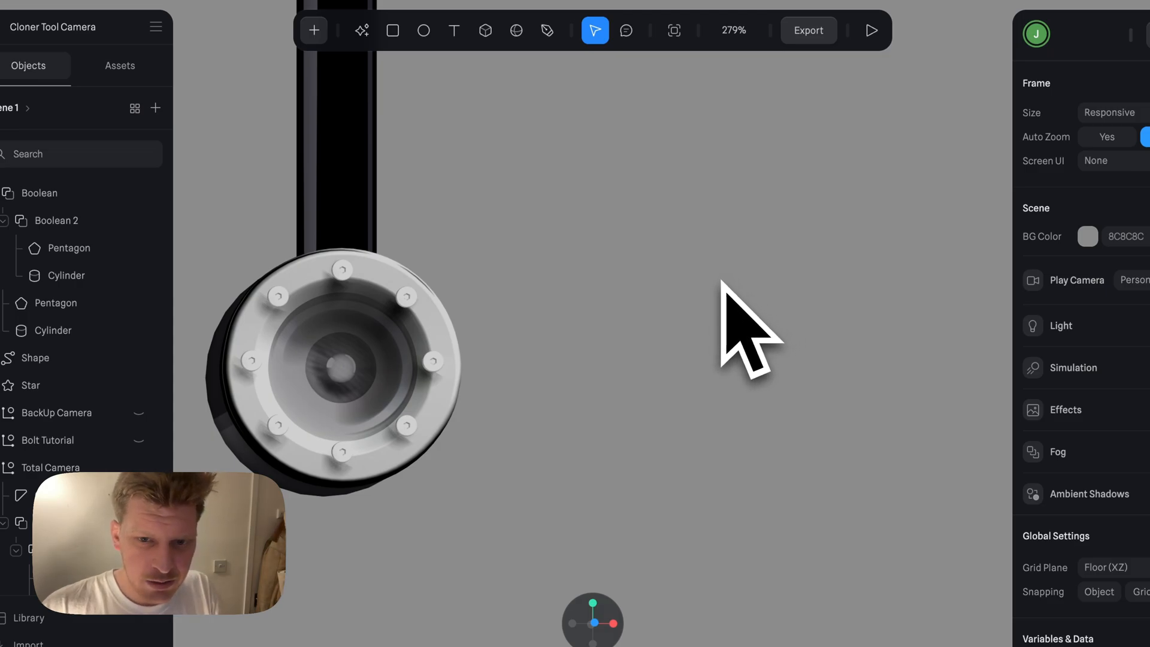
{"action": "key", "text": "super+z"}
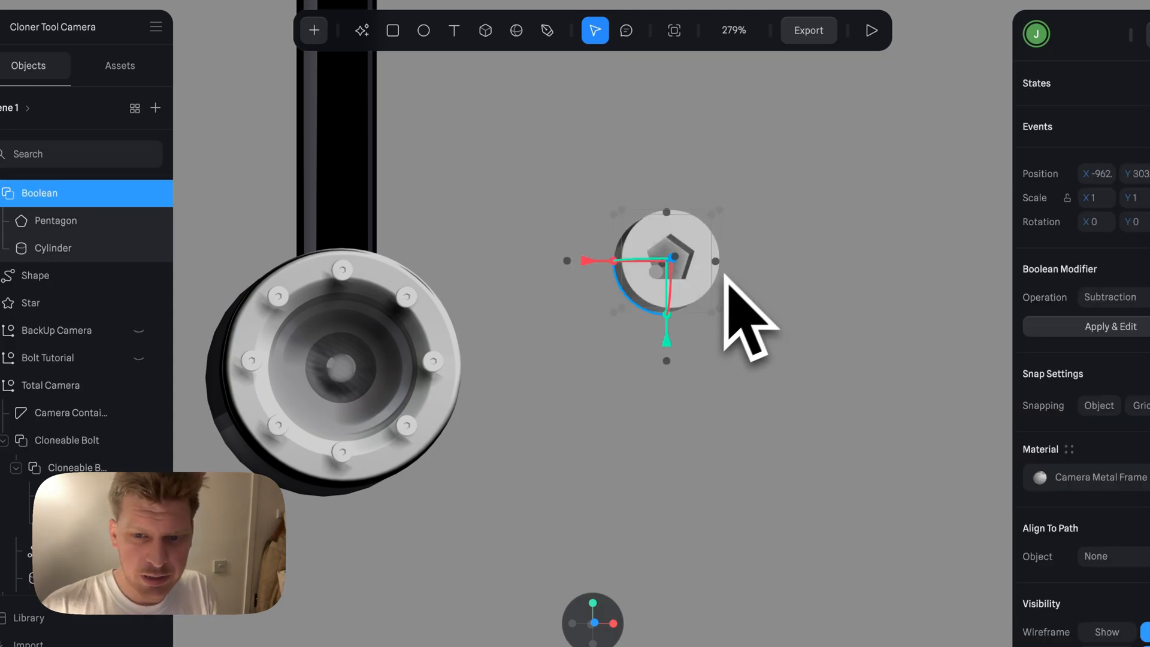
Move the bolt farther from the lens to about -932 on X and collapse its Boolean group.
{"action": "left_click", "coordinate": [733, 275]}
{"action": "left_click_drag", "start_coordinate": [693, 270], "coordinate": [764, 271]}
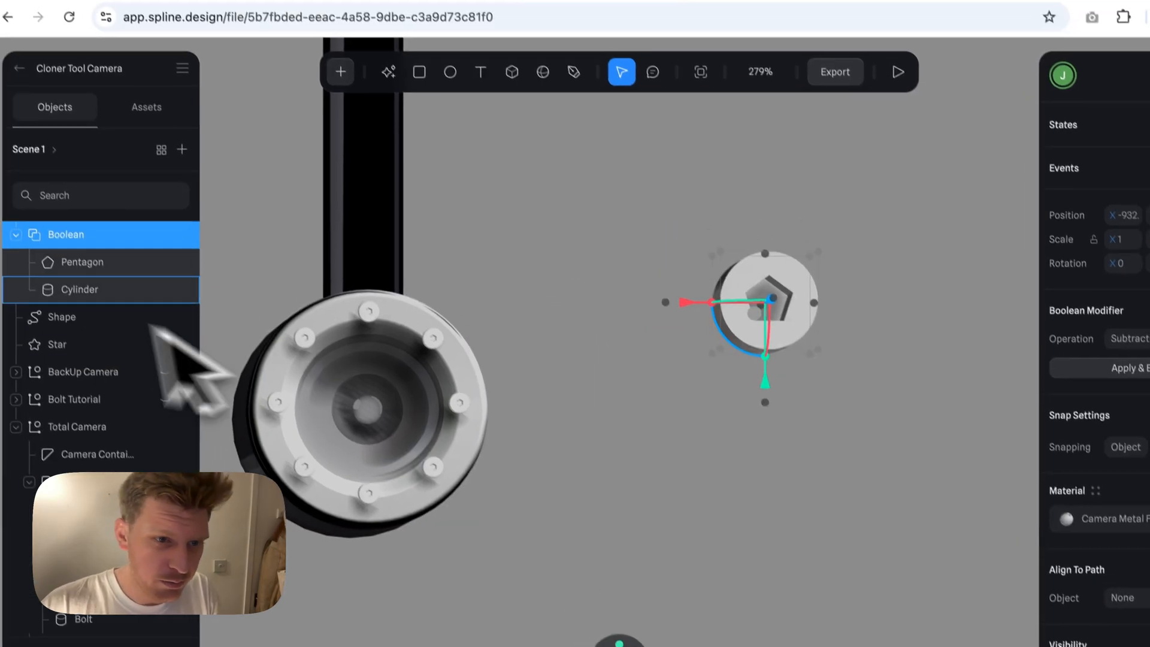
{"action": "double_click", "coordinate": [64, 236]}
{"action": "left_click", "coordinate": [16, 236]}
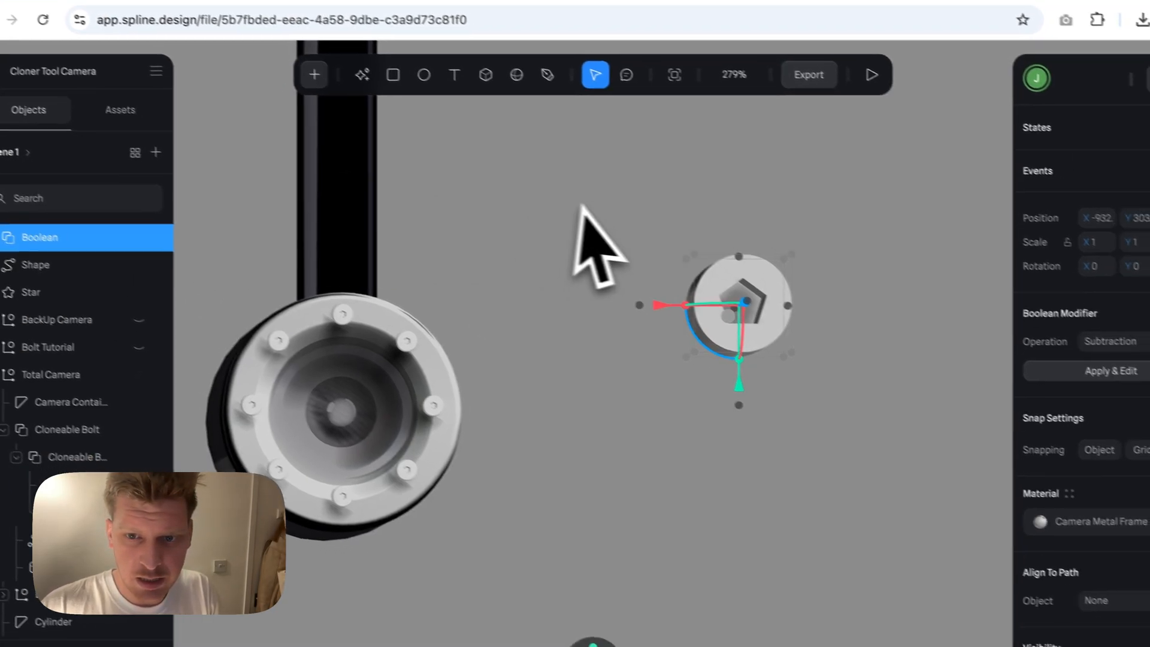
Paste a copy of the bolt and place it beside the original at about X -871.5, Y 297.5.
{"action": "key", "text": "super+v"}
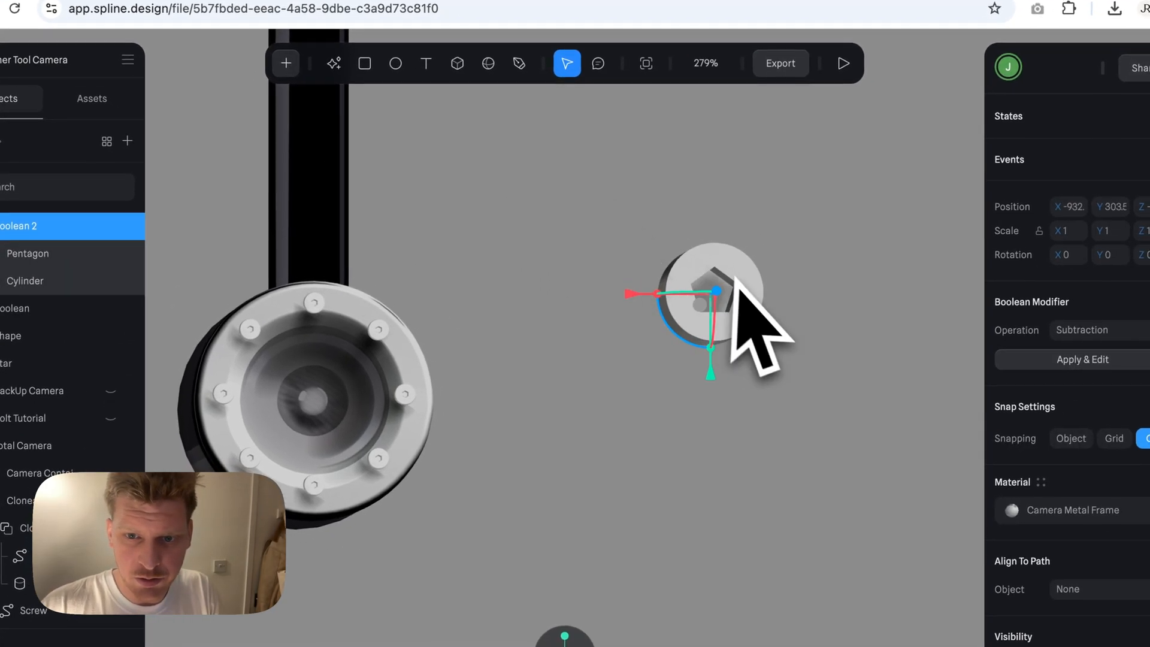
{"action": "left_click_drag", "start_coordinate": [734, 278], "coordinate": [742, 428]}
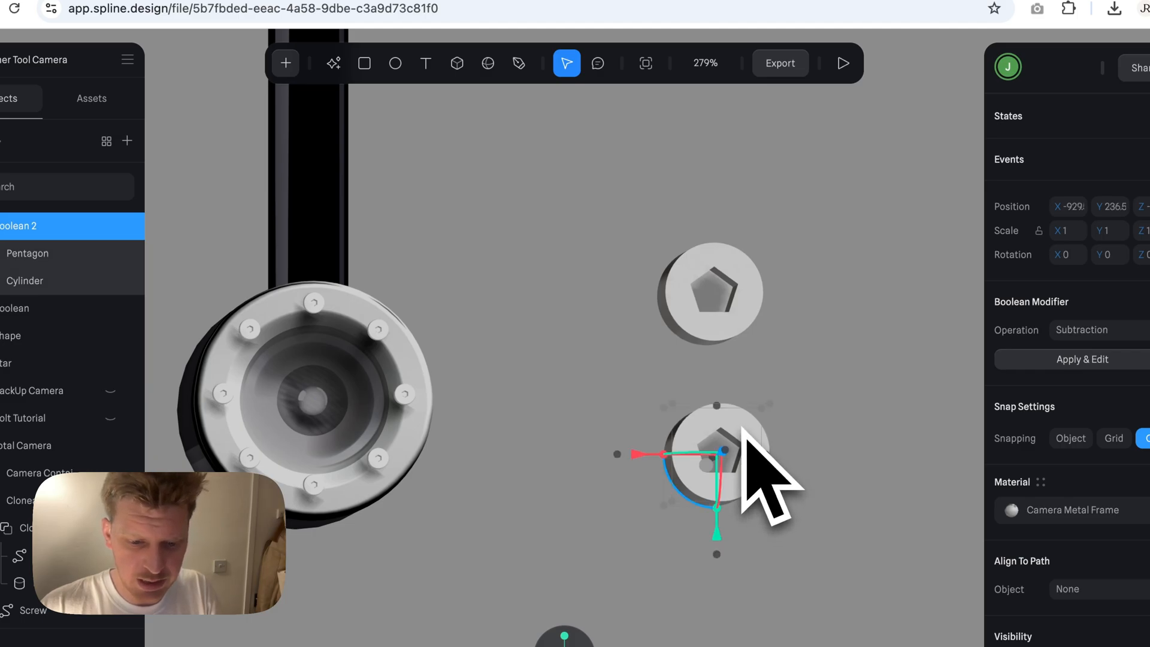
{"action": "left_click", "coordinate": [551, 318]}
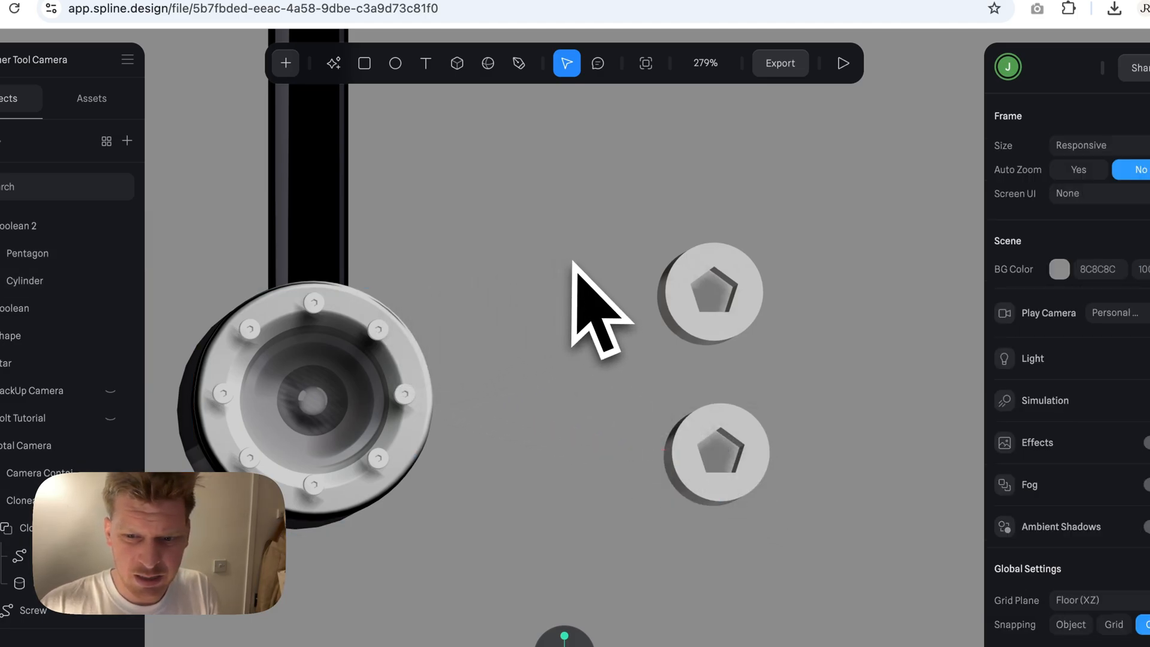
{"action": "left_click", "coordinate": [756, 440]}
{"action": "left_click_drag", "start_coordinate": [756, 440], "coordinate": [893, 287]}
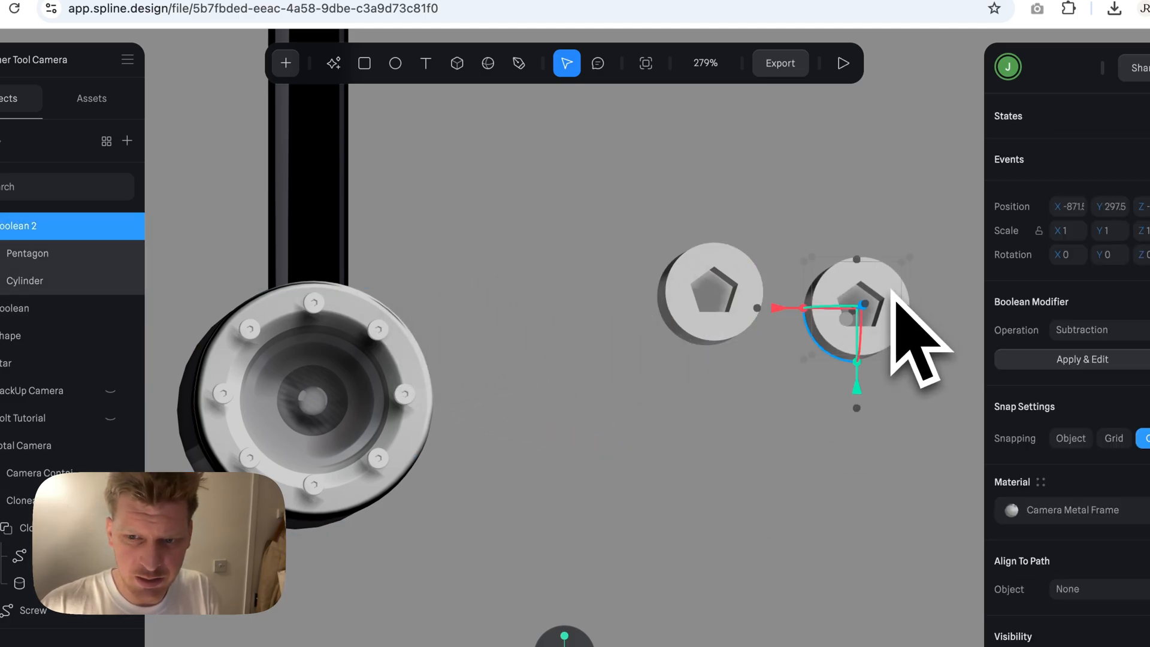
Collapse the copied bolt's group and paste a third bolt, placing it below and between the other two.
{"action": "key", "text": "super+v"}
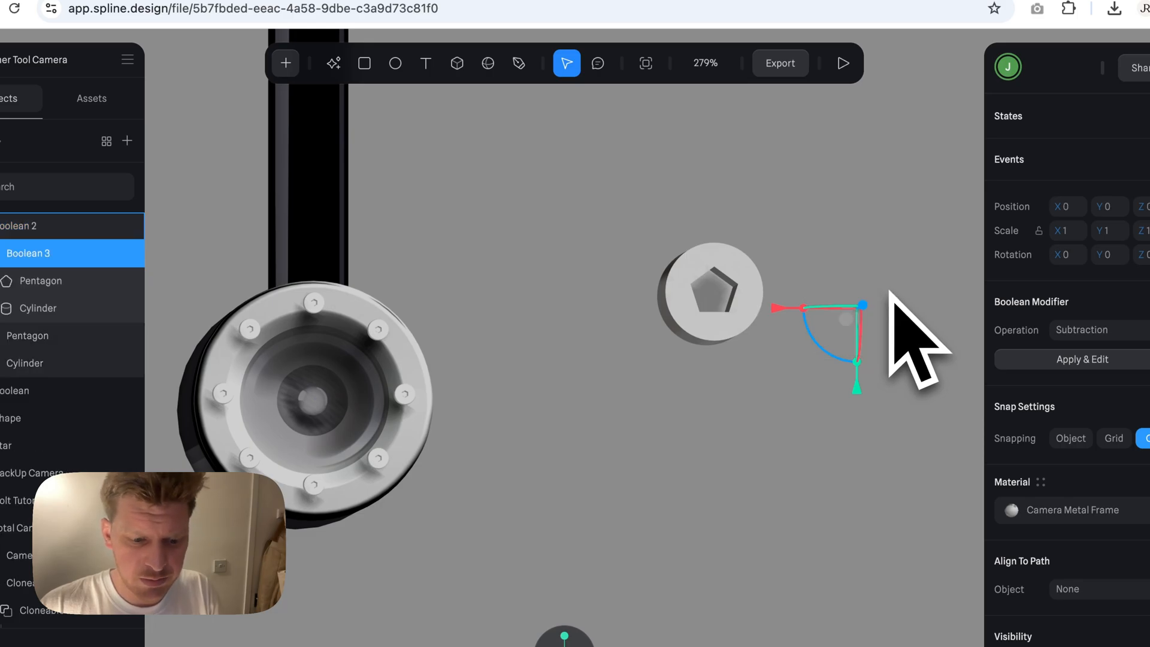
{"action": "key", "text": "super+z"}
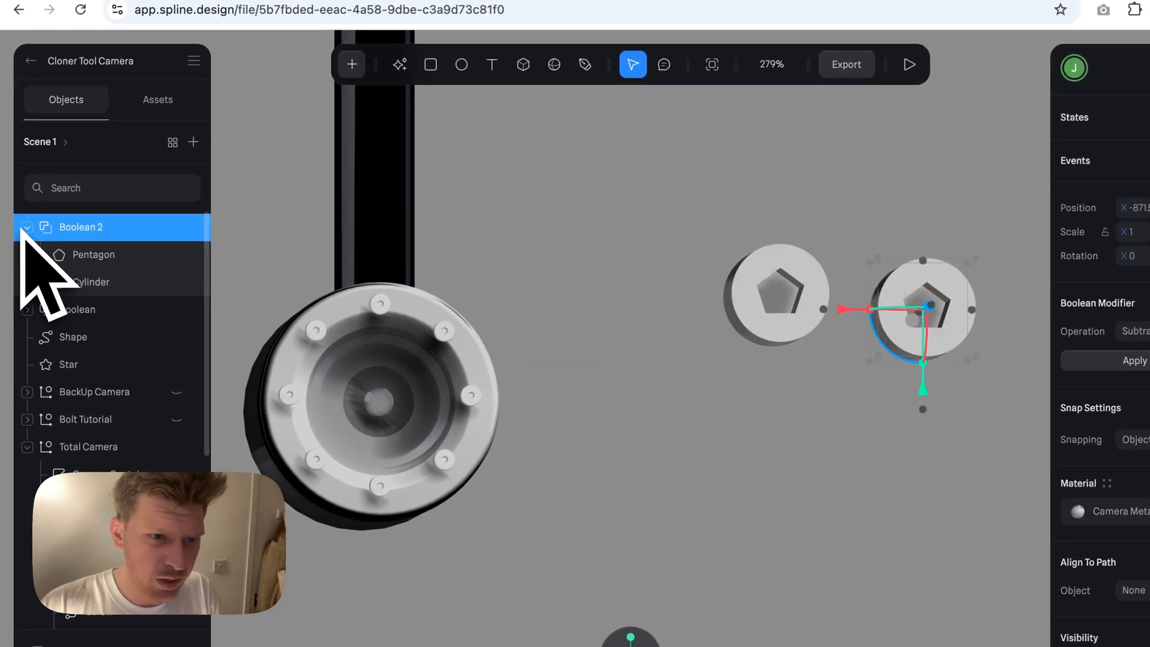
{"action": "left_click", "coordinate": [24, 228]}
{"action": "left_click", "coordinate": [616, 245]}
{"action": "key", "text": "super+v"}
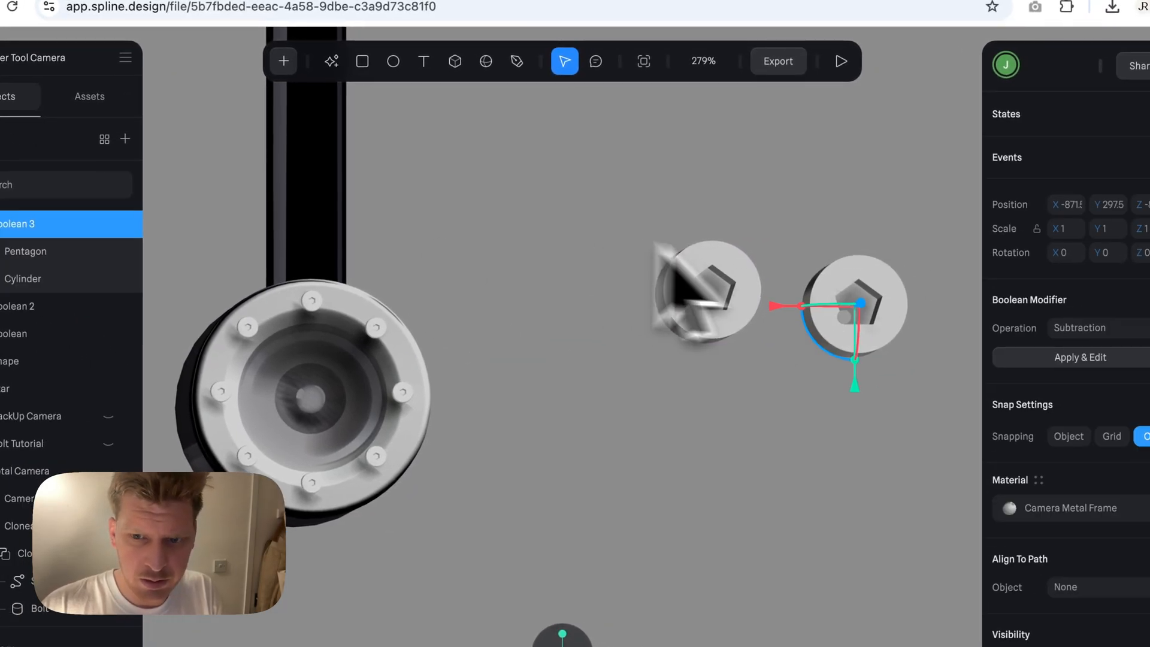
{"action": "left_click_drag", "start_coordinate": [903, 295], "coordinate": [808, 387]}
{"action": "left_click", "coordinate": [841, 413]}
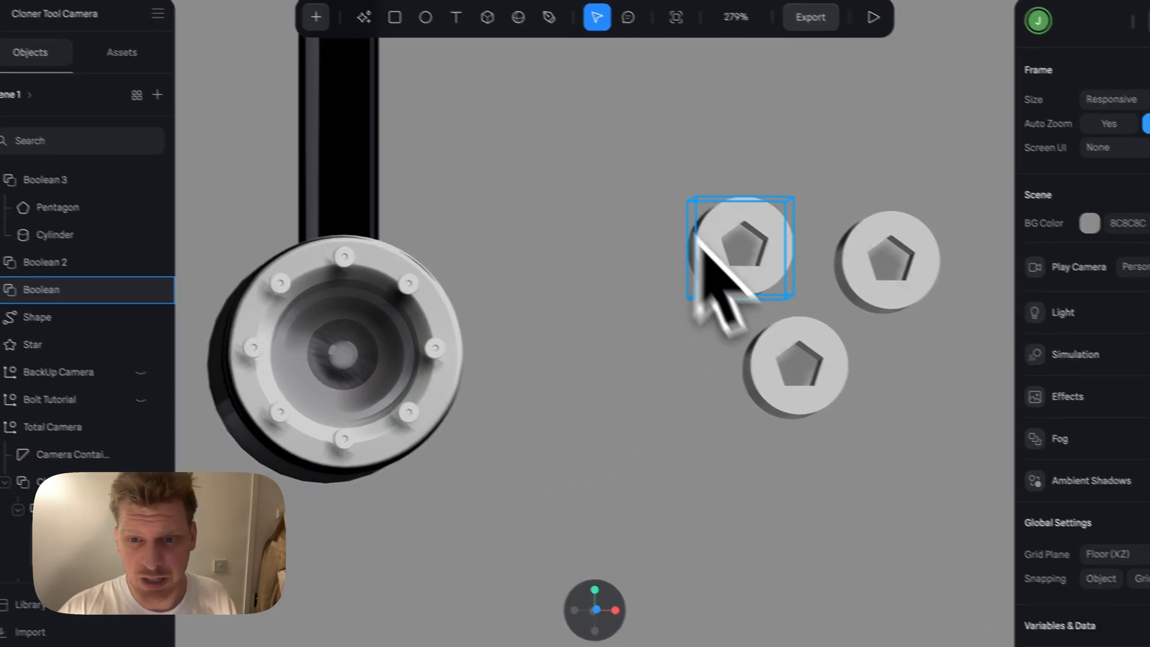
Delete both bolt copies, keeping only the original.
{"action": "left_click", "coordinate": [825, 363]}
{"action": "key", "text": "Delete"}
{"action": "left_click", "coordinate": [885, 298]}
{"action": "key", "text": "Delete"}
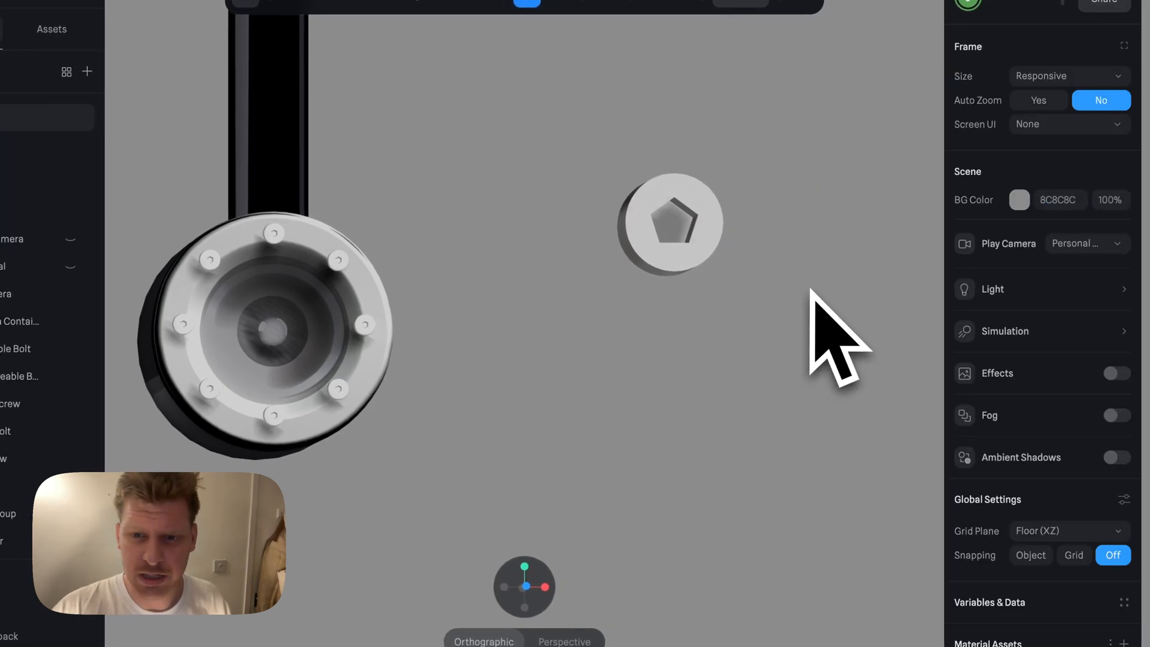
View the remaining bolt from the front, enable its Cloner and set the cloner type to Radial.
{"action": "left_click", "coordinate": [719, 238]}
{"action": "left_click", "coordinate": [526, 584]}
{"action": "scroll", "coordinate": [1018, 490], "scroll_direction": "down", "scroll_amount": 4}
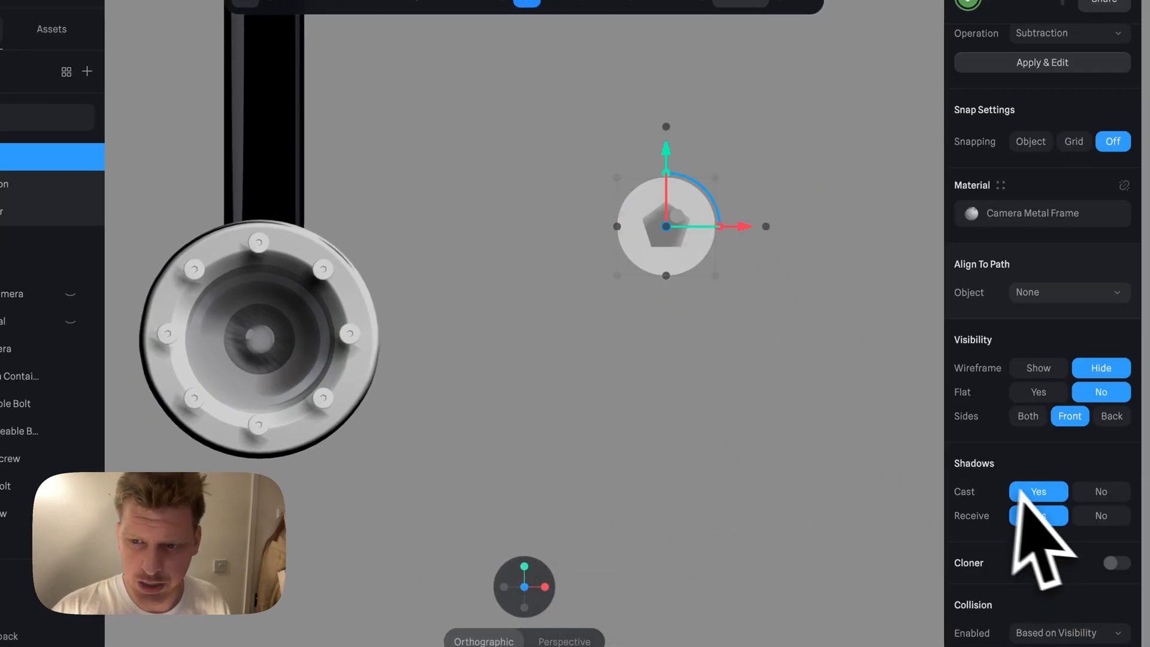
{"action": "left_click", "coordinate": [1111, 563]}
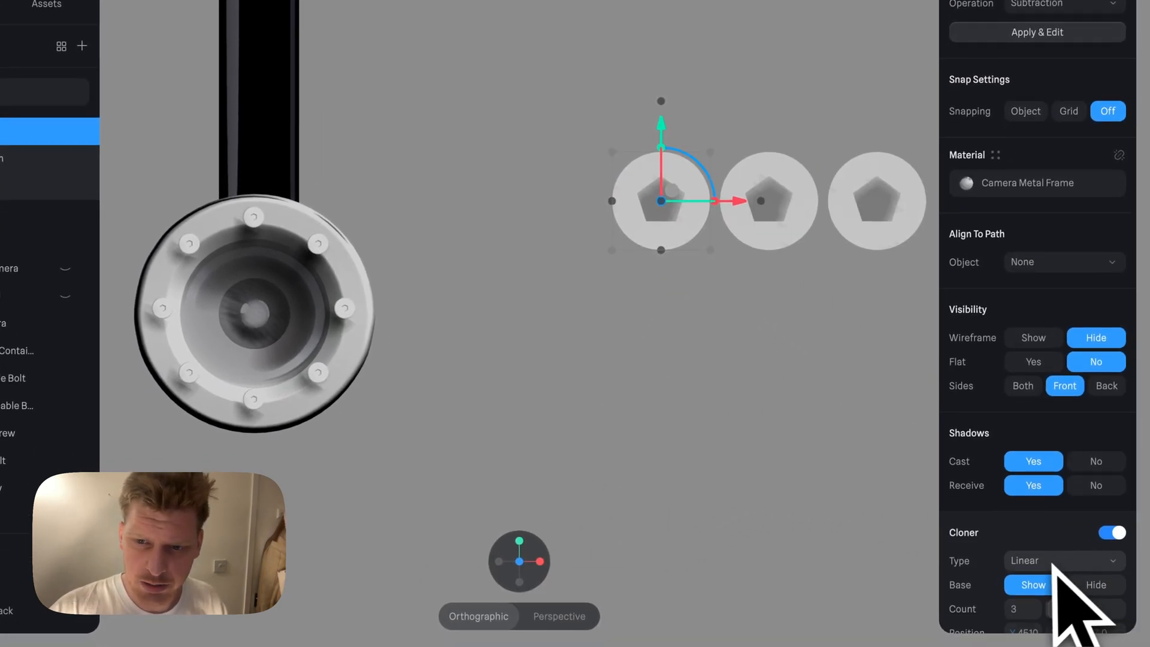
{"action": "scroll", "coordinate": [1096, 599], "scroll_direction": "down", "scroll_amount": 3}
{"action": "left_click", "coordinate": [1049, 396]}
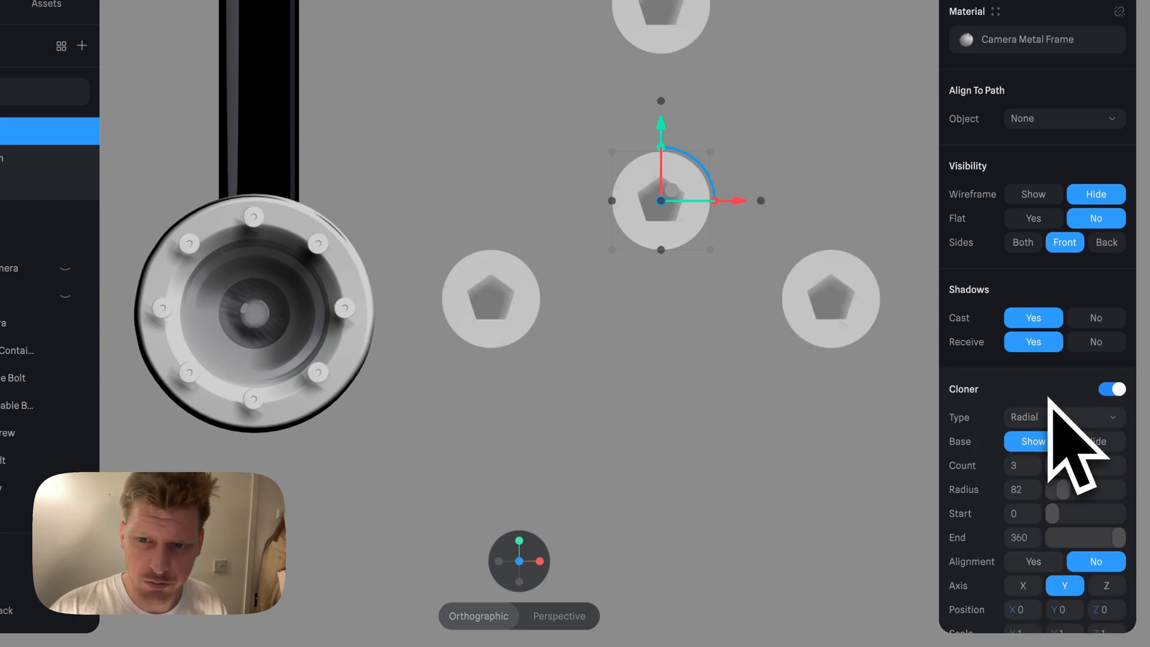
Set the bolt's radial Cloner to a count of 7 and radius of 103, and adjust its Start angle to open the ring.
{"action": "mouse_move", "coordinate": [1058, 471]}
{"action": "left_mouse_down"}
{"action": "mouse_move", "coordinate": [1068, 466]}
{"action": "mouse_move", "coordinate": [1062, 473]}
{"action": "left_mouse_up"}
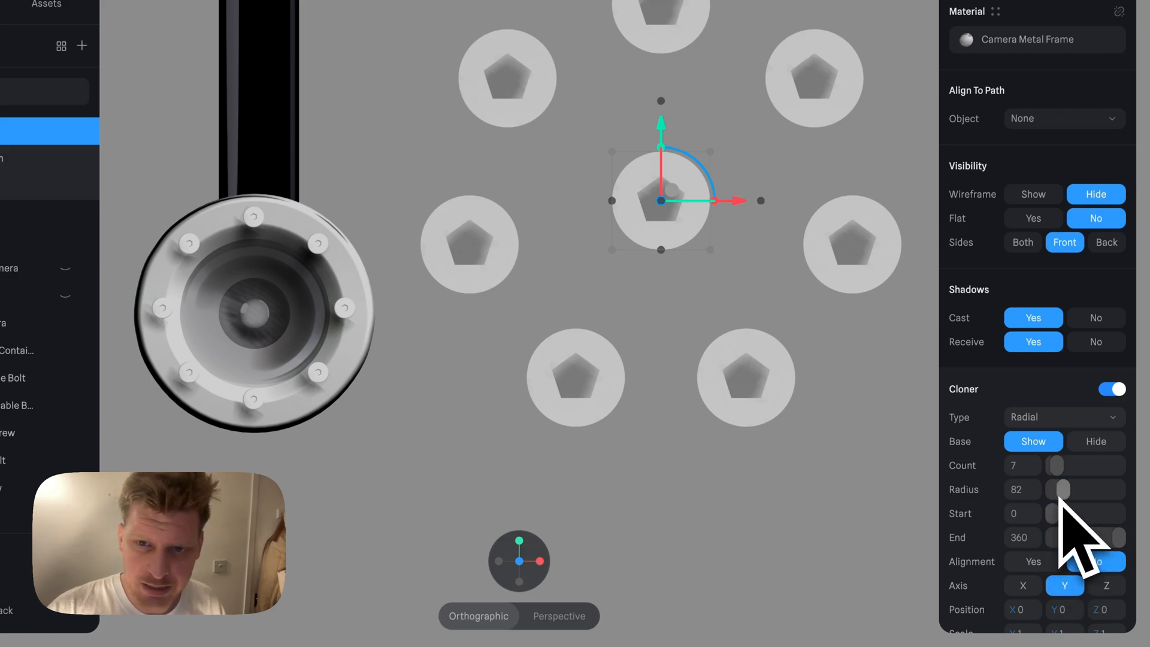
{"action": "left_click_drag", "start_coordinate": [1060, 496], "coordinate": [1096, 525]}
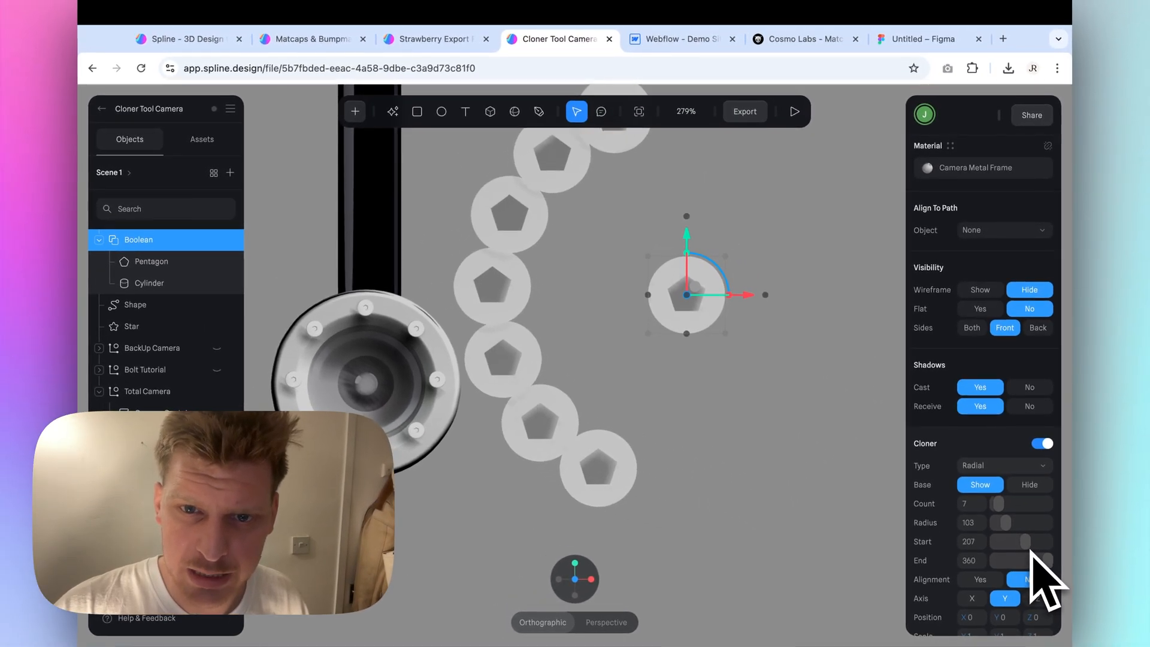
{"action": "left_click_drag", "start_coordinate": [1030, 547], "coordinate": [977, 553]}
{"action": "left_click", "coordinate": [872, 565]}
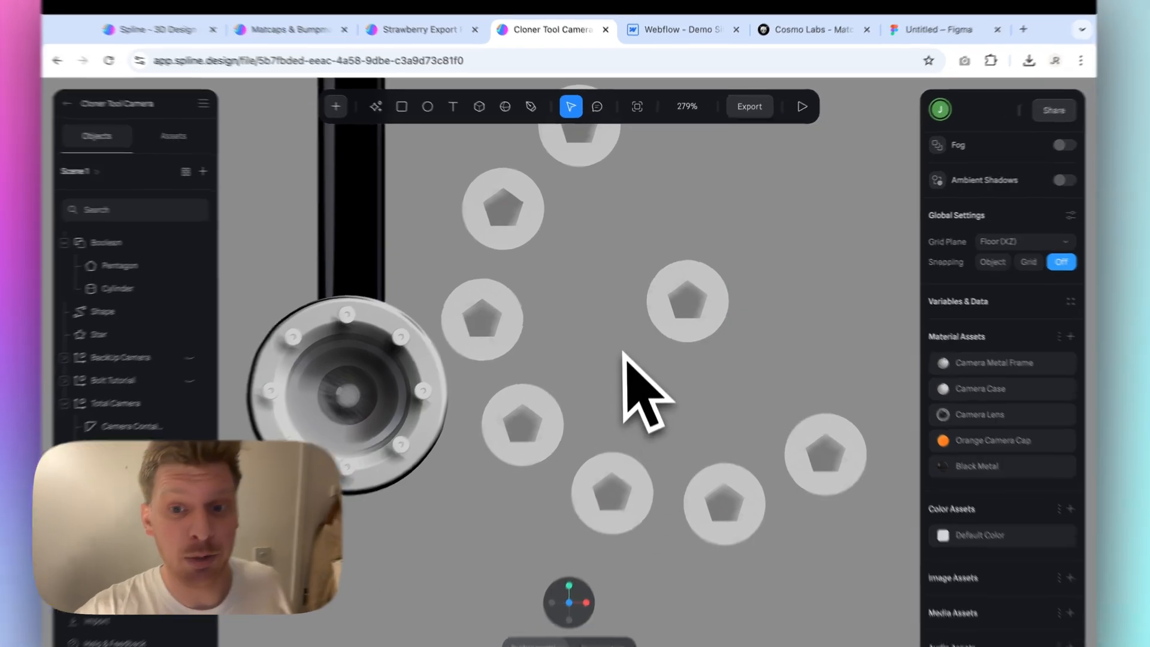
{"action": "left_click", "coordinate": [690, 291]}
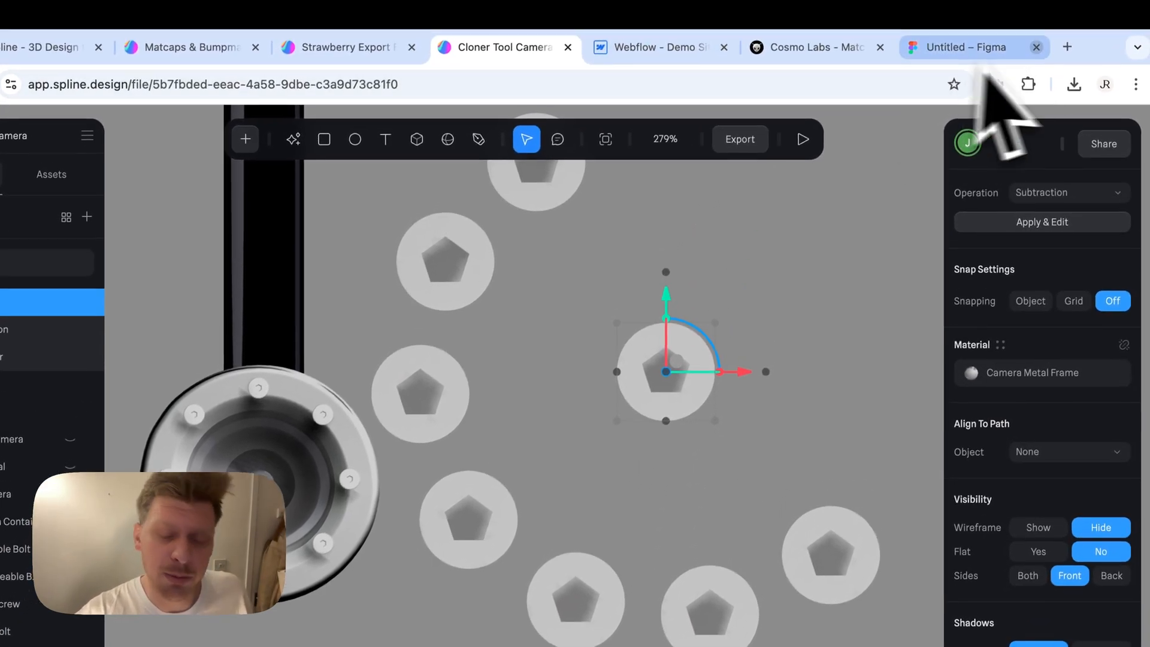
Open the SplineTime3D Substack page in a new browser tab.
{"action": "left_click", "coordinate": [1078, 25]}
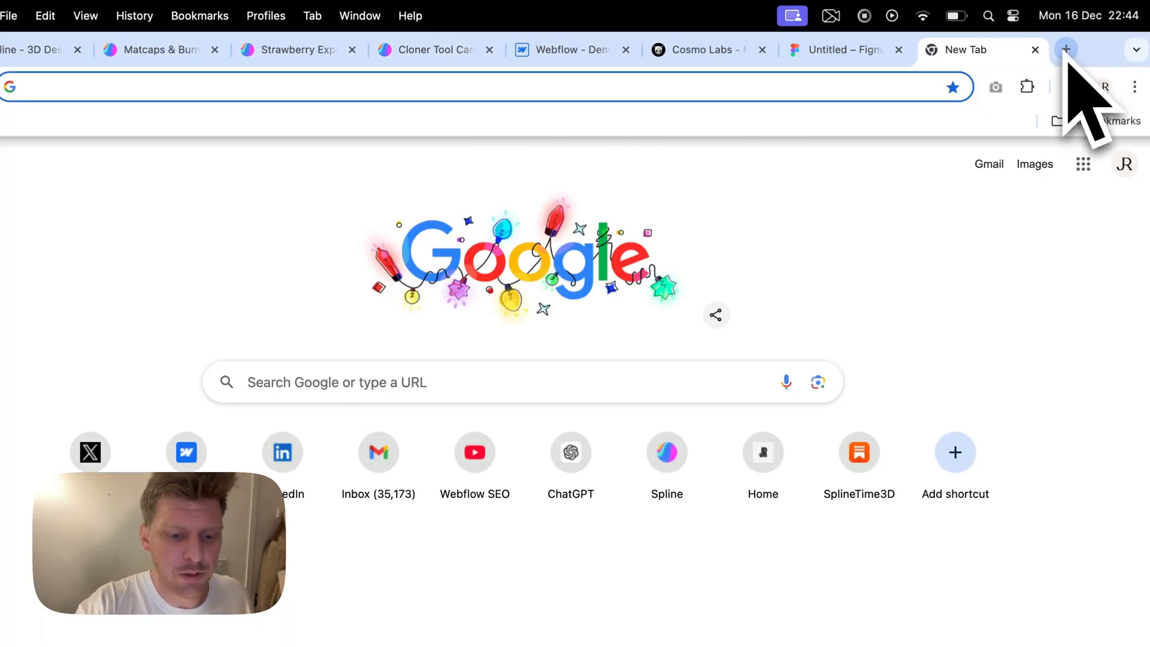
{"action": "type", "text": "spline"}
{"action": "key", "text": "BackSpace"}
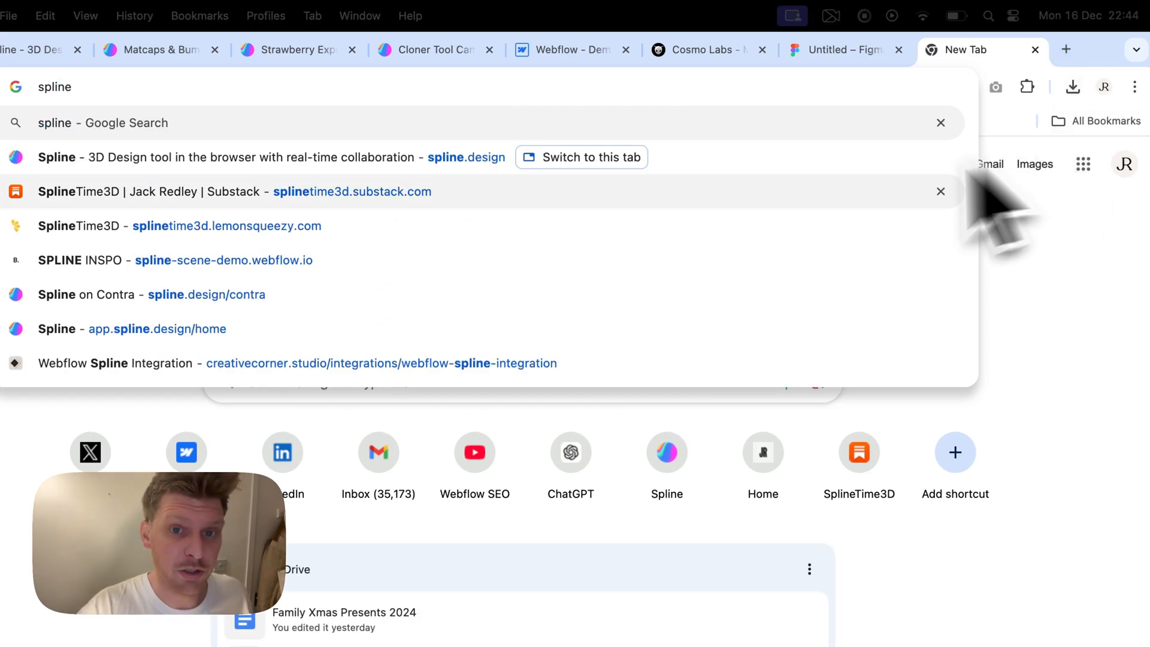
{"action": "left_click", "coordinate": [533, 192]}
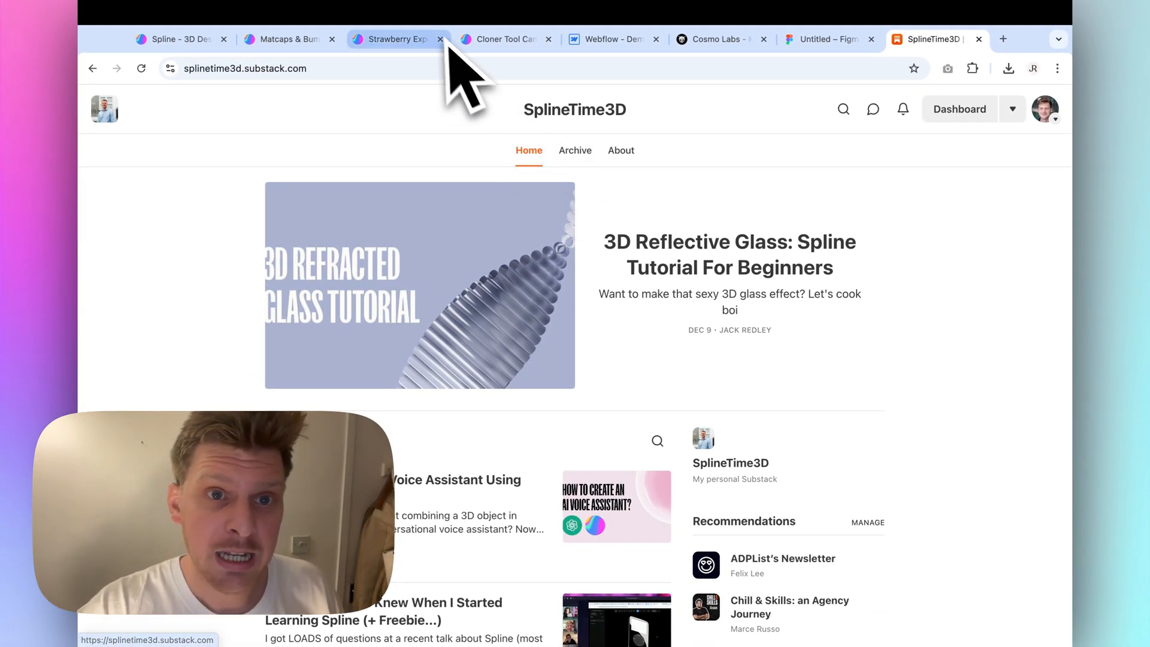
Return to the Cloner Tool Camera file and delete the cloned practice bolt beside the camera.
{"action": "left_click", "coordinate": [474, 39]}
{"action": "left_click", "coordinate": [589, 309]}
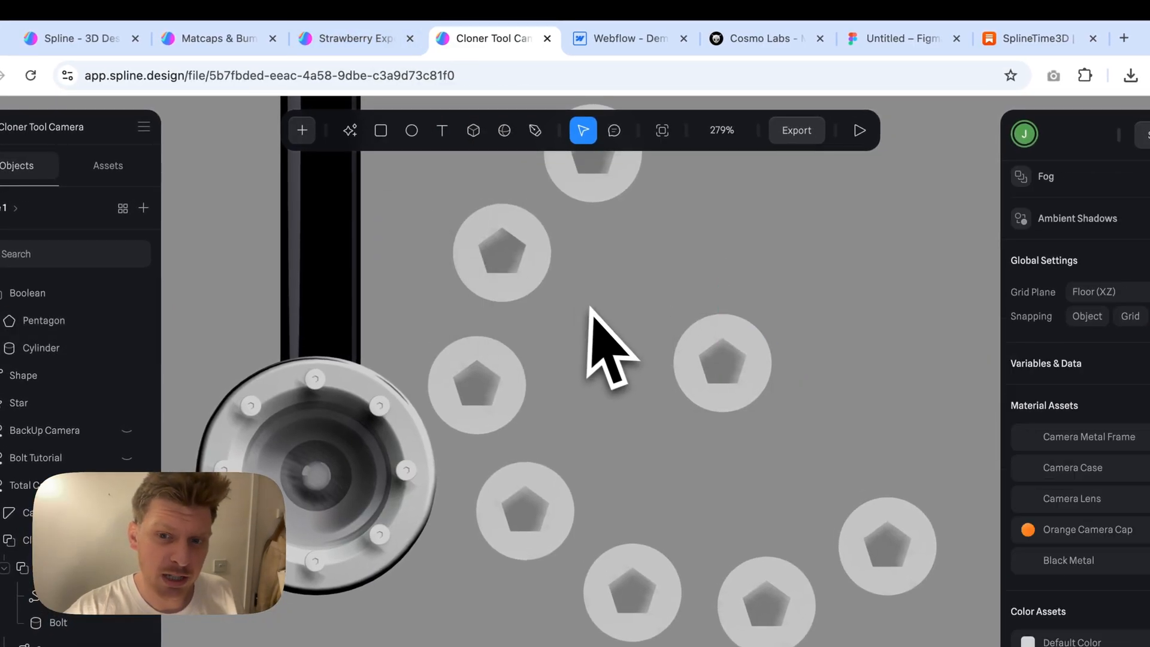
{"action": "left_click", "coordinate": [724, 362]}
{"action": "key", "text": "Delete"}
Examine the ring of bolts around the camera lens up close, from the front and from a tilted angle.
{"action": "scroll", "coordinate": [731, 390], "scroll_direction": "down", "scroll_amount": 10}
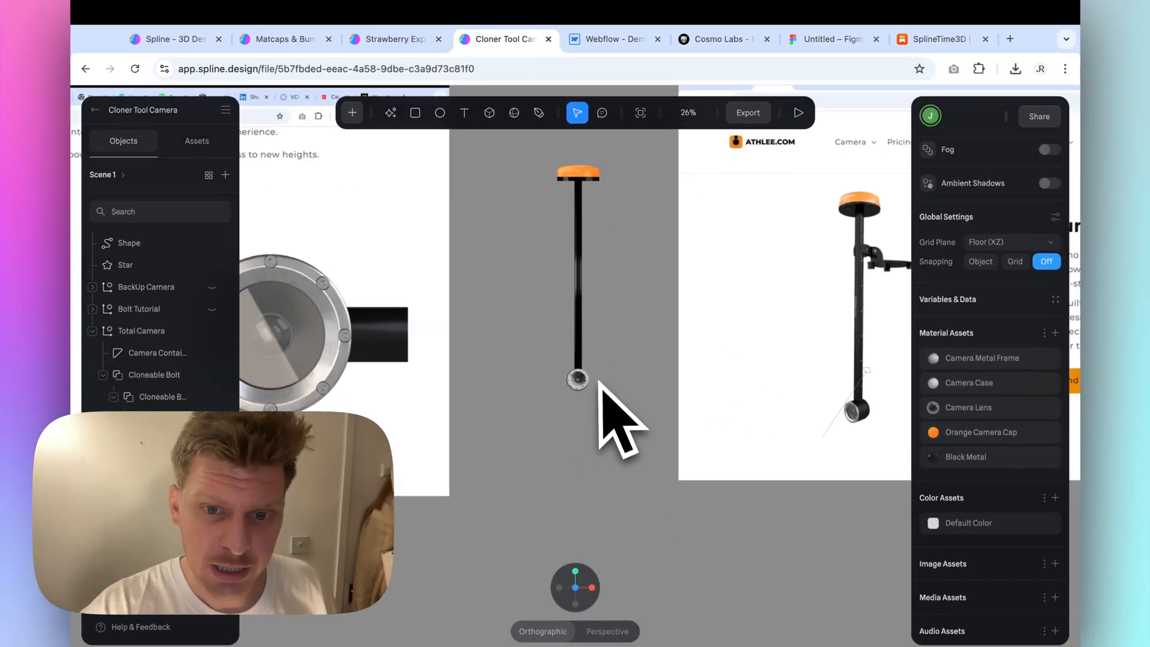
{"action": "scroll", "coordinate": [607, 458], "scroll_direction": "up", "scroll_amount": 5}
{"action": "scroll", "coordinate": [650, 443], "scroll_direction": "up", "scroll_amount": 8}
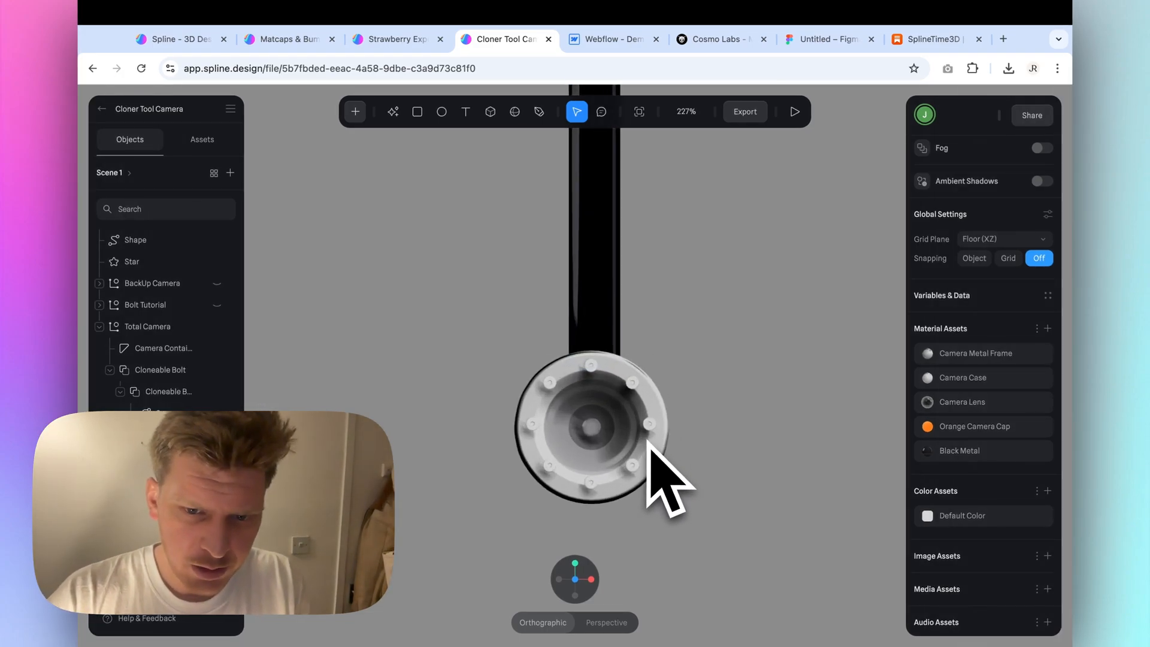
{"action": "scroll", "coordinate": [648, 441], "scroll_direction": "down", "scroll_amount": 2}
{"action": "left_click_drag", "start_coordinate": [739, 422], "coordinate": [742, 385], "text": "alt"}
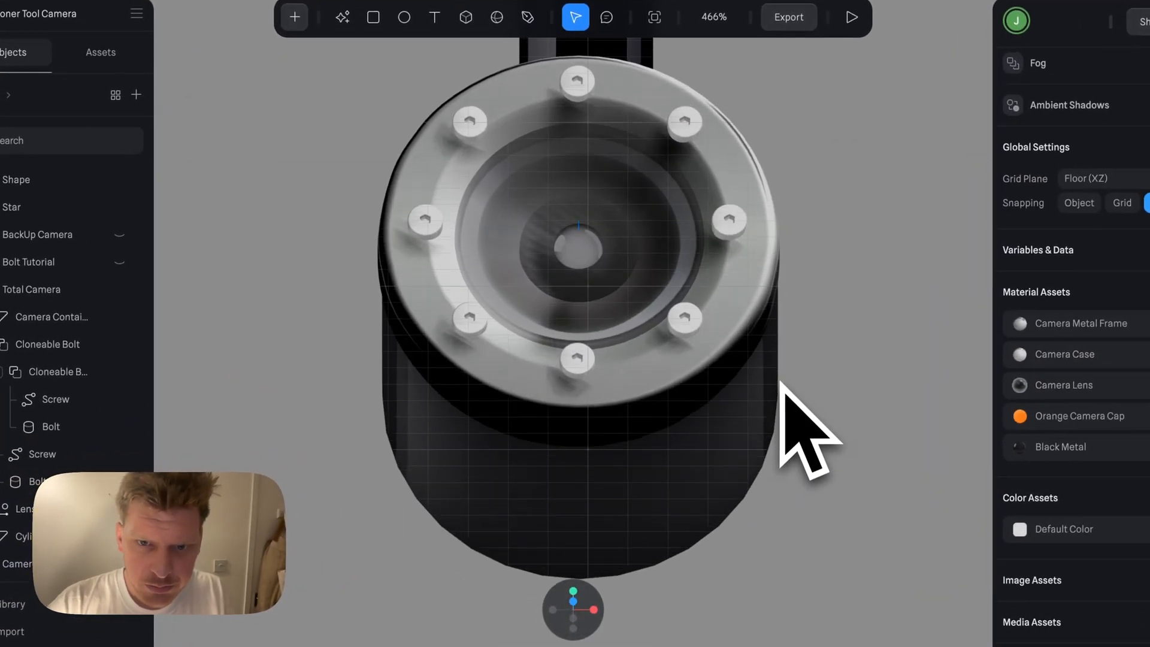
{"action": "scroll", "coordinate": [741, 385], "scroll_direction": "down", "scroll_amount": 4}
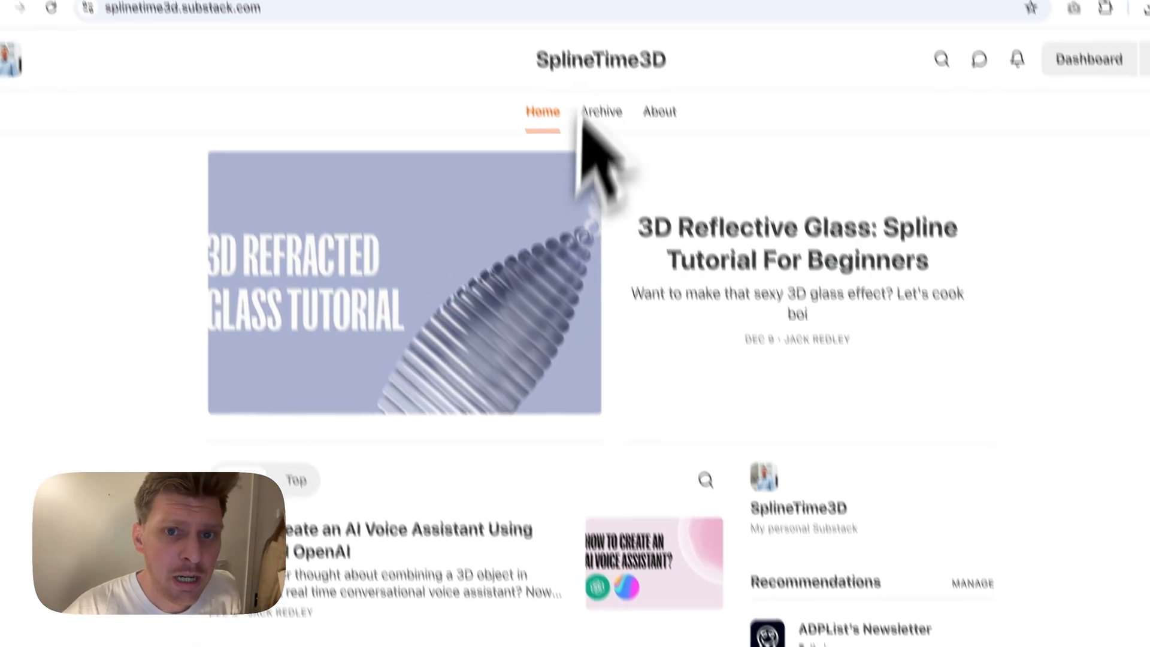
Switch to the Matcaps & Bumpmaps file and go back from it to the Spline home dashboard.
{"action": "left_click", "coordinate": [458, 19]}
{"action": "left_click", "coordinate": [393, 41]}
{"action": "left_click", "coordinate": [281, 41]}
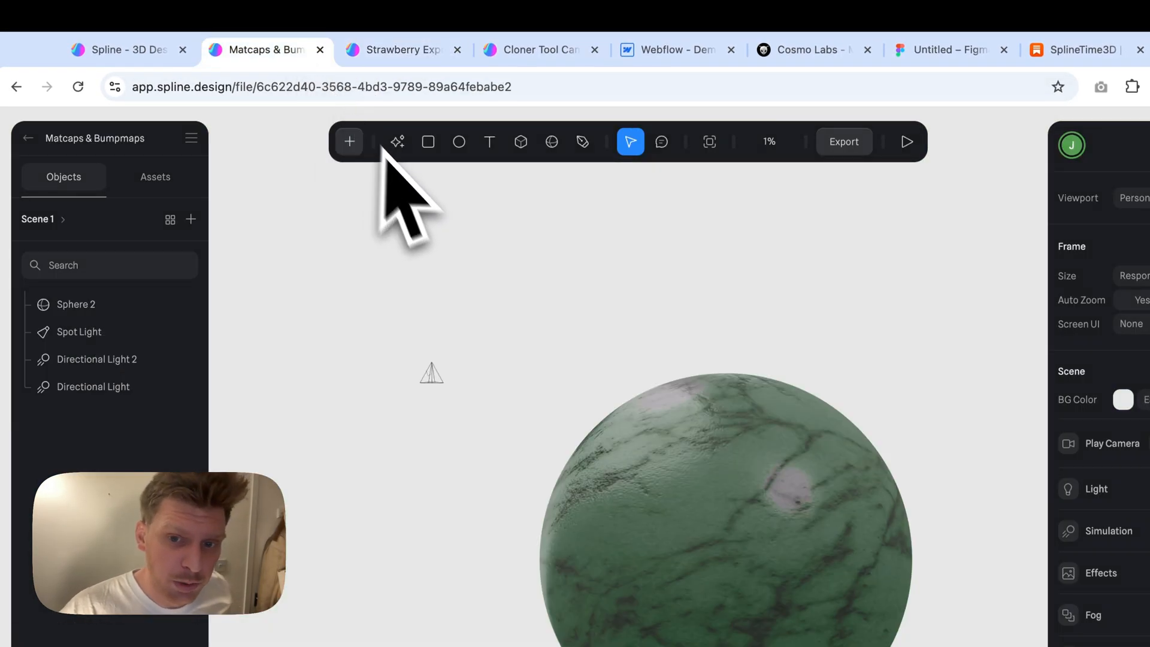
{"action": "left_click", "coordinate": [28, 137]}
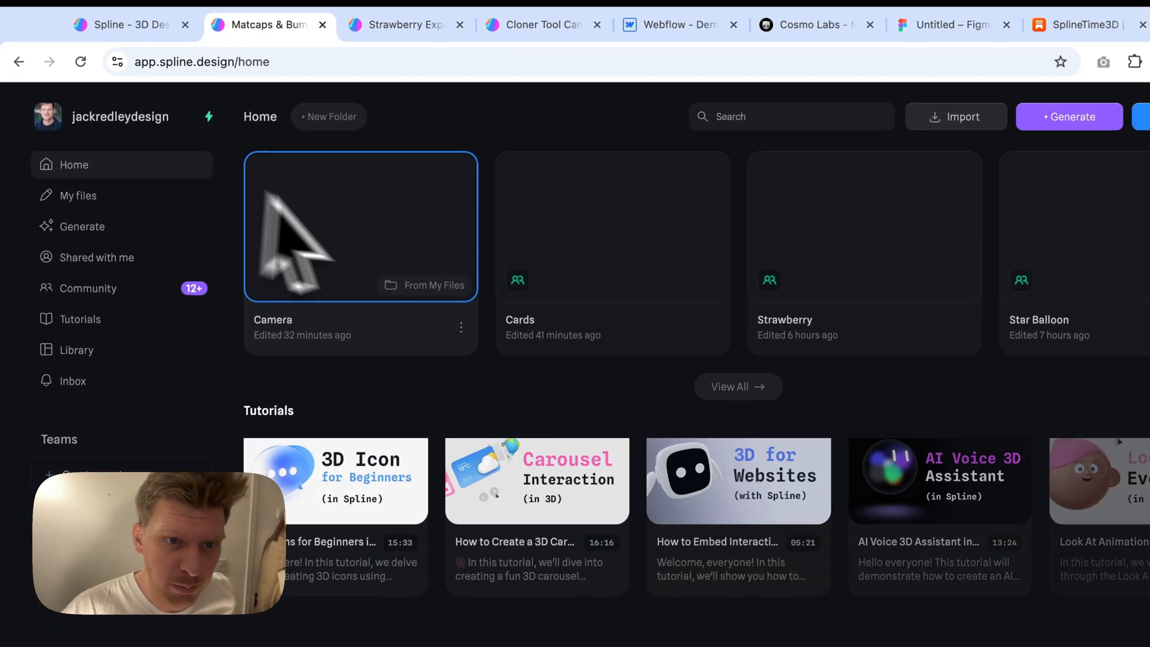
View the Community Profile in the account settings, opening the unique handle editor and closing it without changes.
{"action": "left_click", "coordinate": [148, 115]}
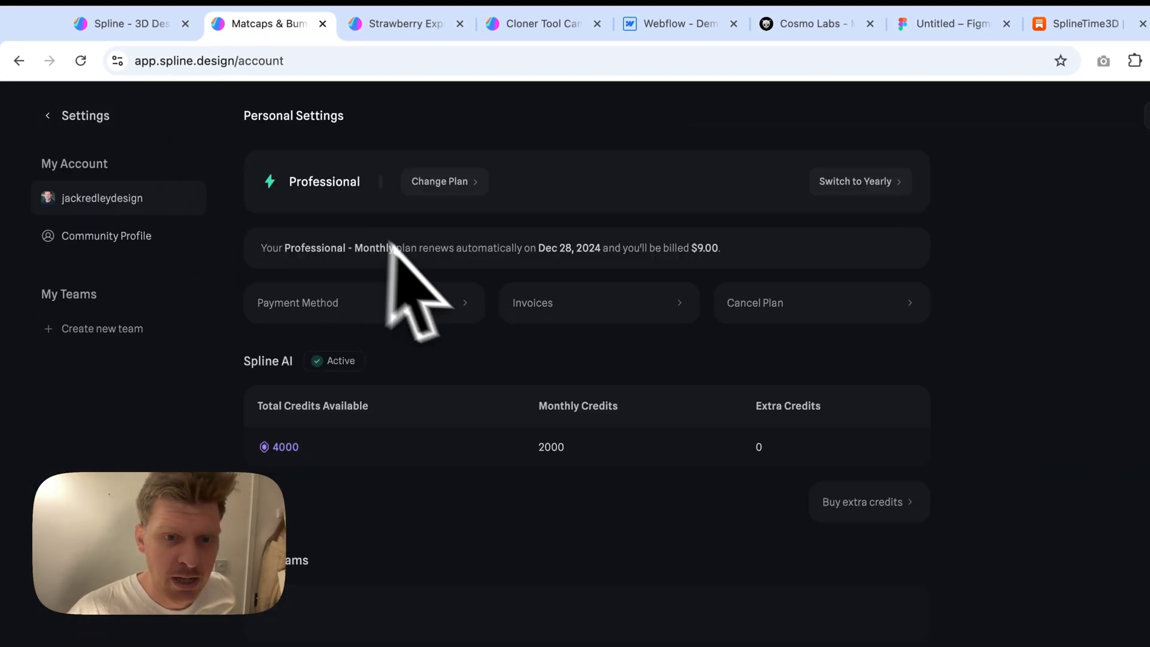
{"action": "left_click", "coordinate": [139, 237]}
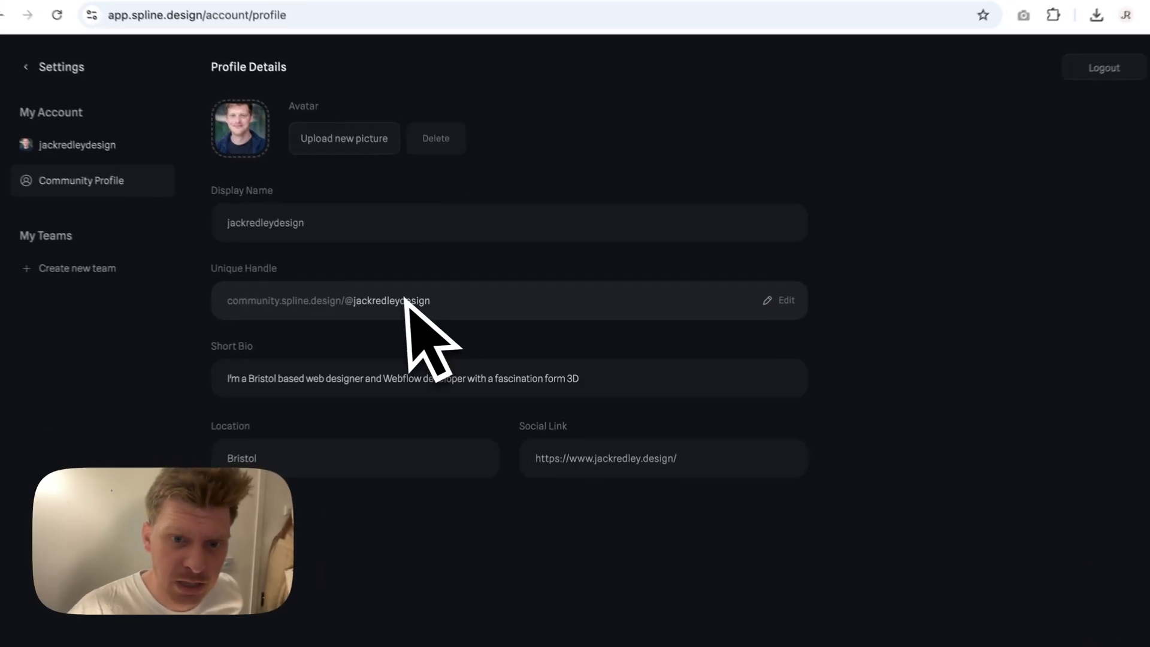
{"action": "left_click", "coordinate": [436, 306]}
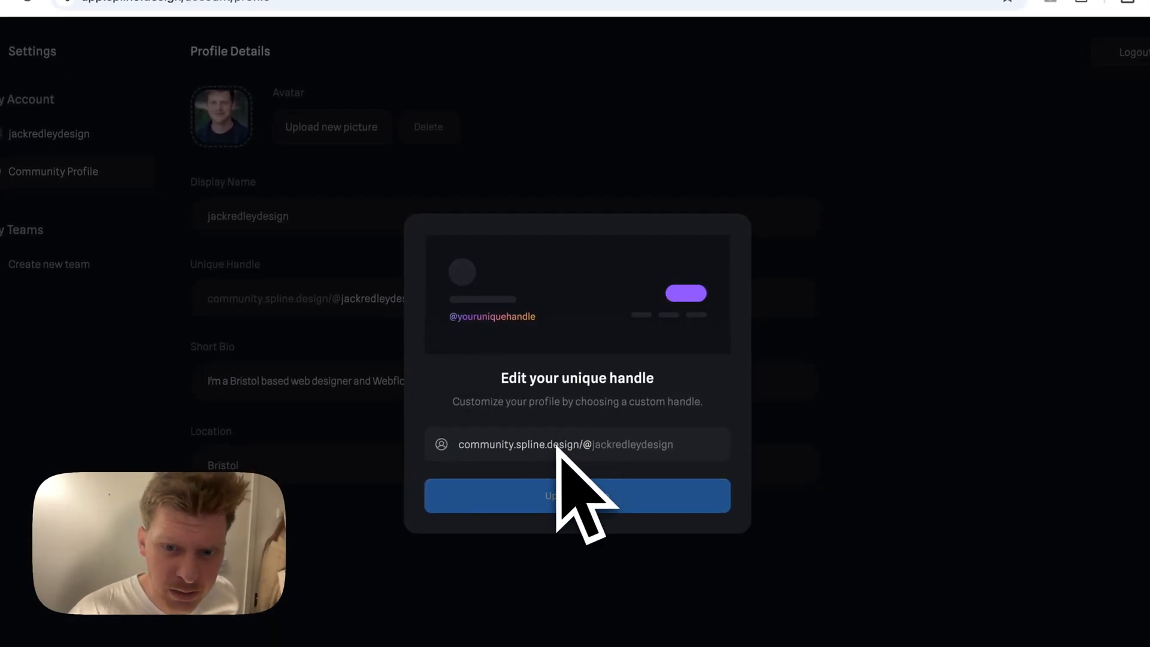
{"action": "left_click", "coordinate": [724, 172]}
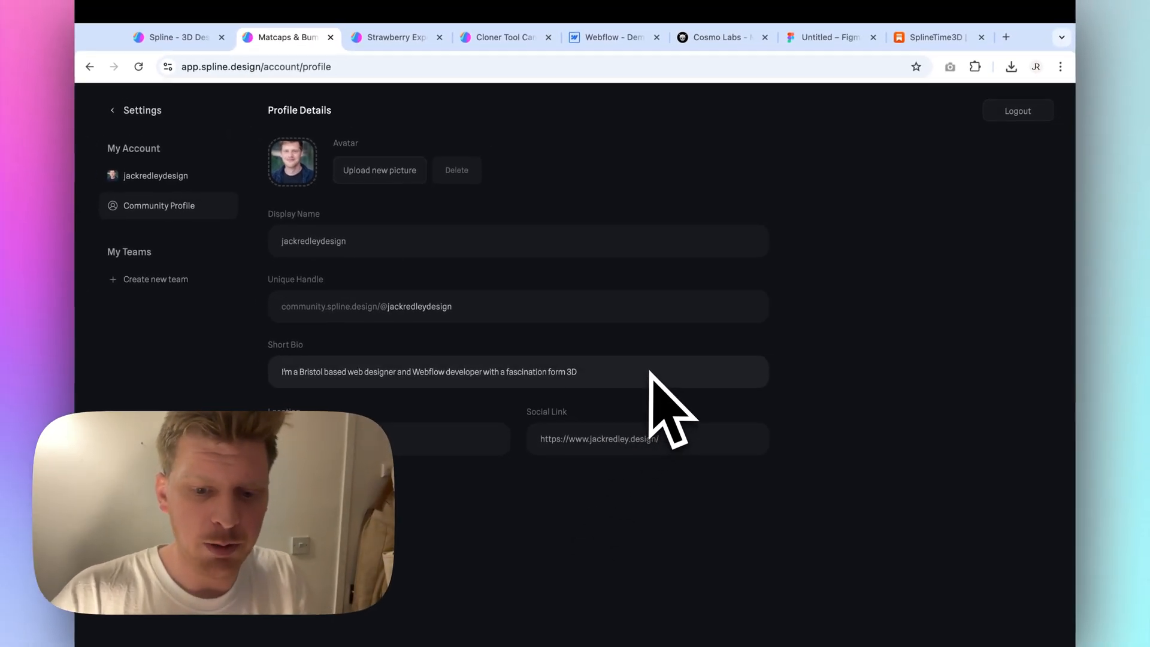
Open the designer's portfolio website in a new browser tab and go to its Articles page.
{"action": "key", "text": "ctrl+t"}
{"action": "type", "text": "jac"}
{"action": "key", "text": "Return"}
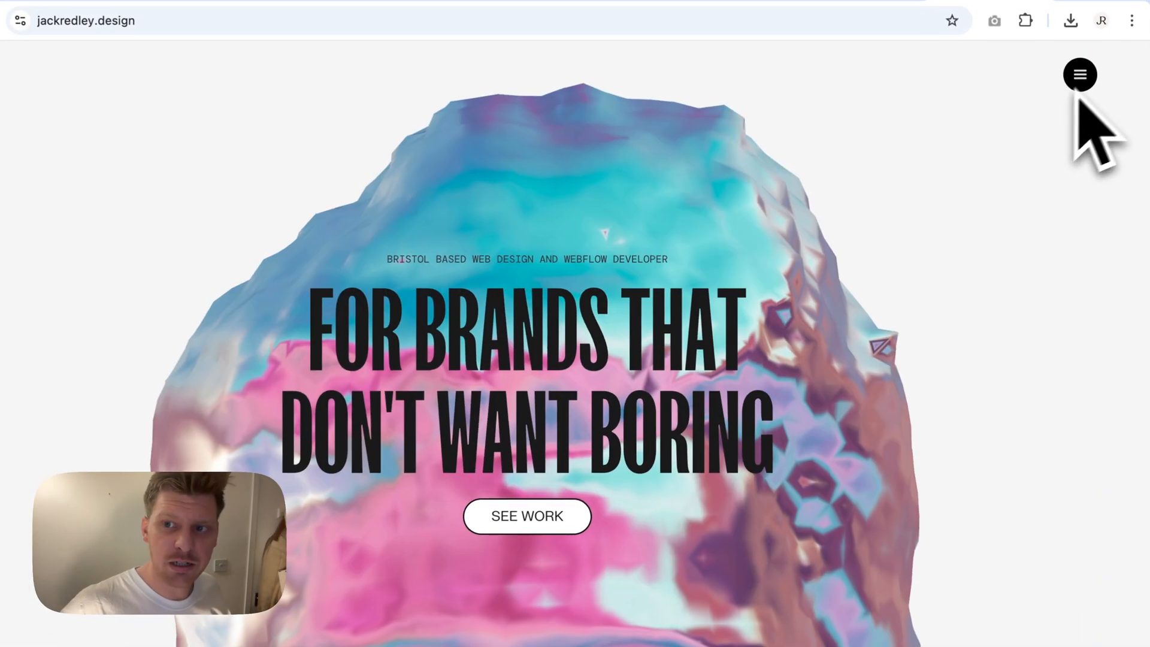
{"action": "left_click", "coordinate": [1016, 111]}
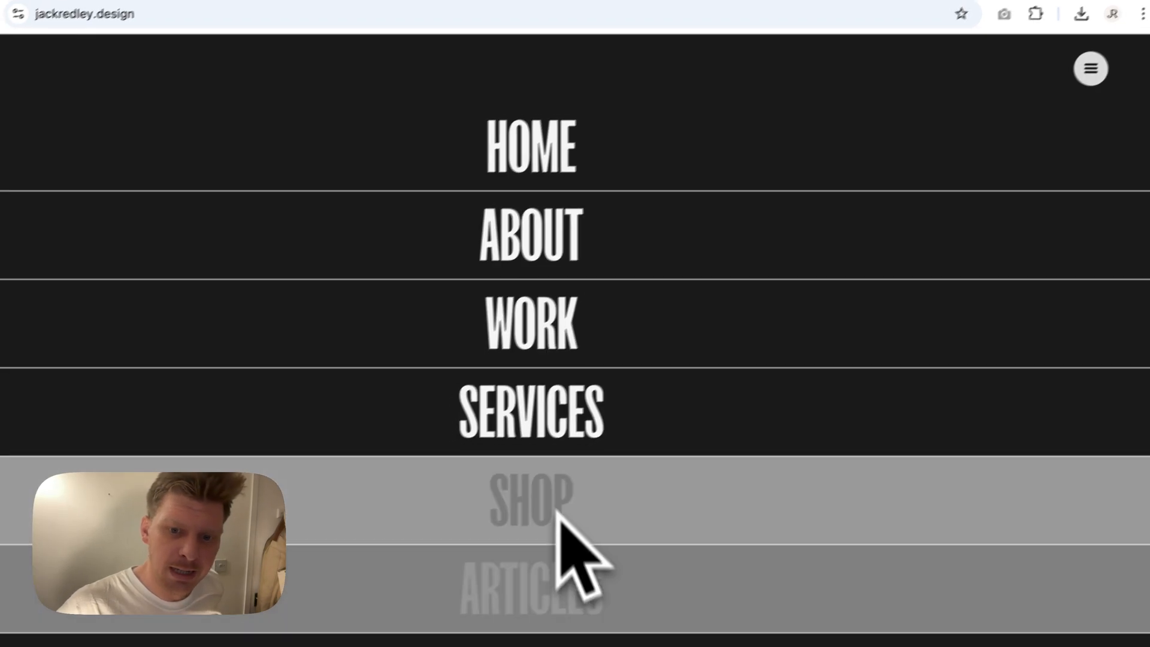
{"action": "left_click", "coordinate": [584, 539]}
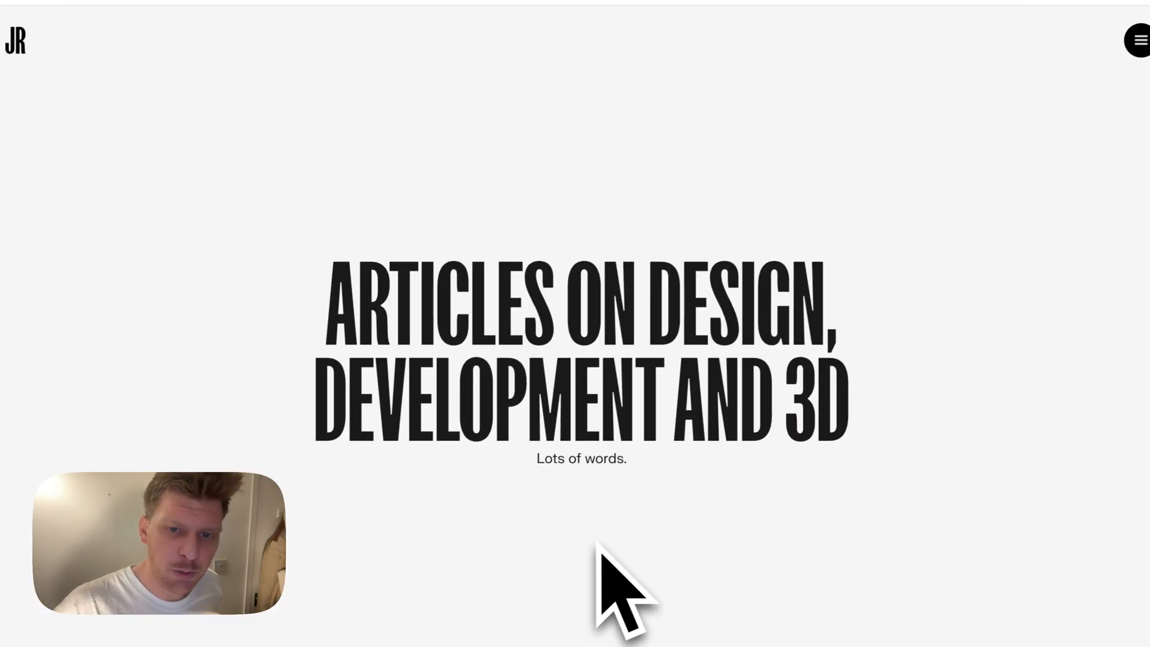
Browse the filterable article list and open the article on creating an AI voice assistant using Spline and OpenAI.
{"action": "scroll", "coordinate": [606, 534], "scroll_direction": "down", "scroll_amount": 10}
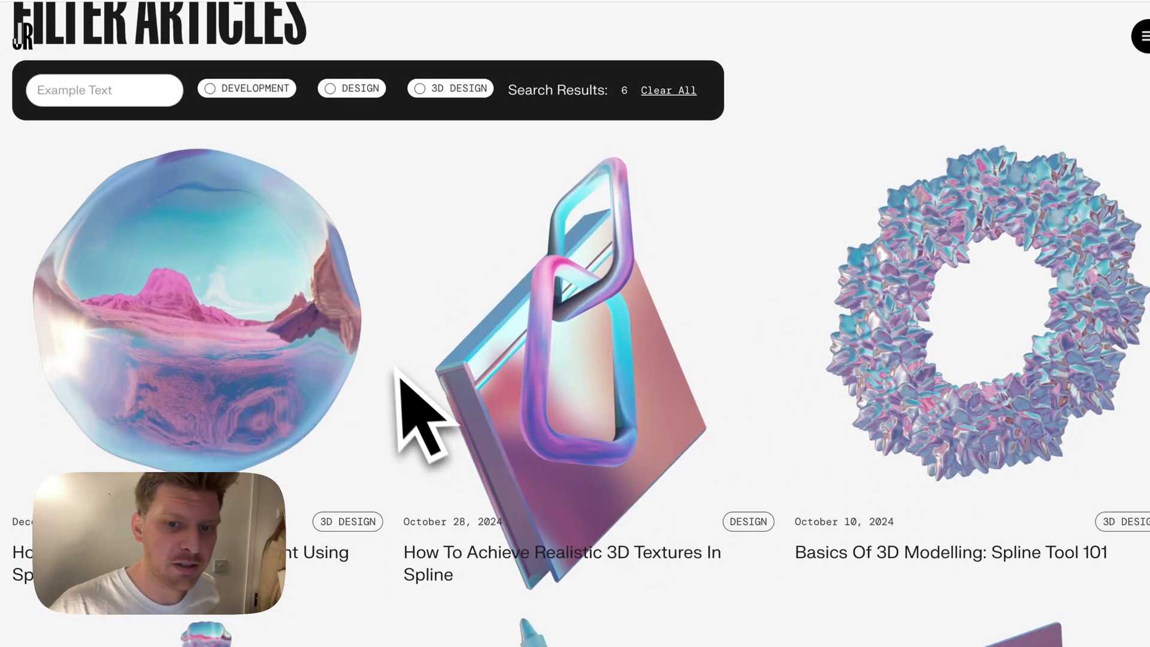
{"action": "scroll", "coordinate": [365, 324], "scroll_direction": "down", "scroll_amount": 3}
{"action": "left_click", "coordinate": [329, 269]}
Read through the AI voice assistant article, from its embedded video to the list of links mentioned in the video.
{"action": "scroll", "coordinate": [694, 347], "scroll_direction": "down", "scroll_amount": 5}
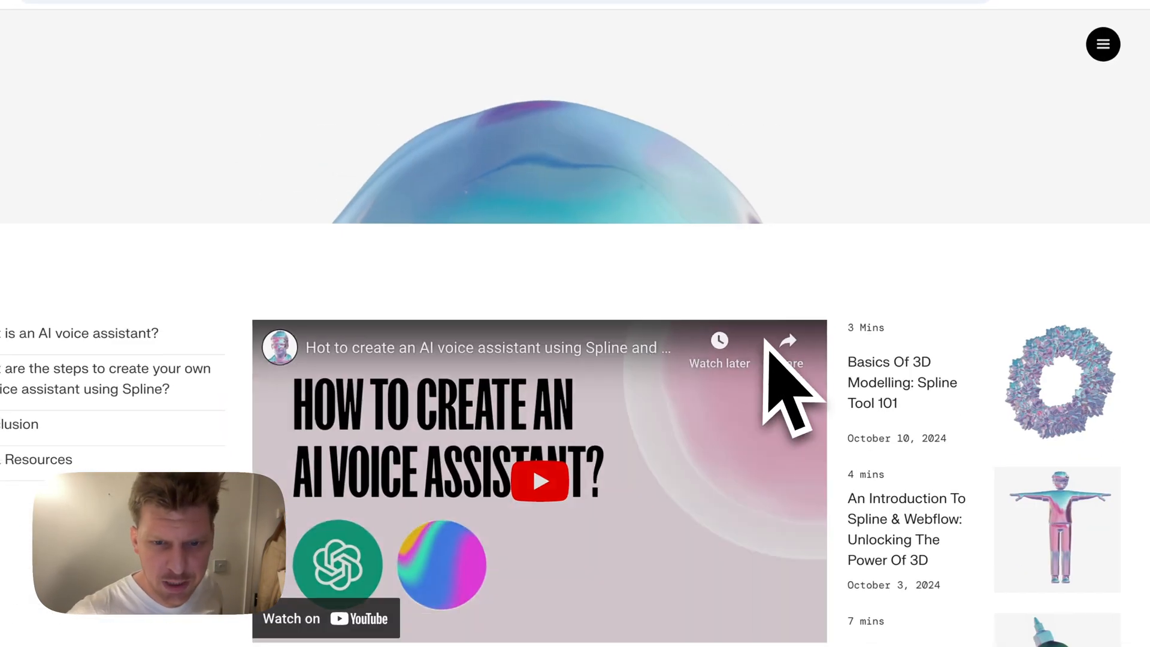
{"action": "scroll", "coordinate": [764, 339], "scroll_direction": "down", "scroll_amount": 15}
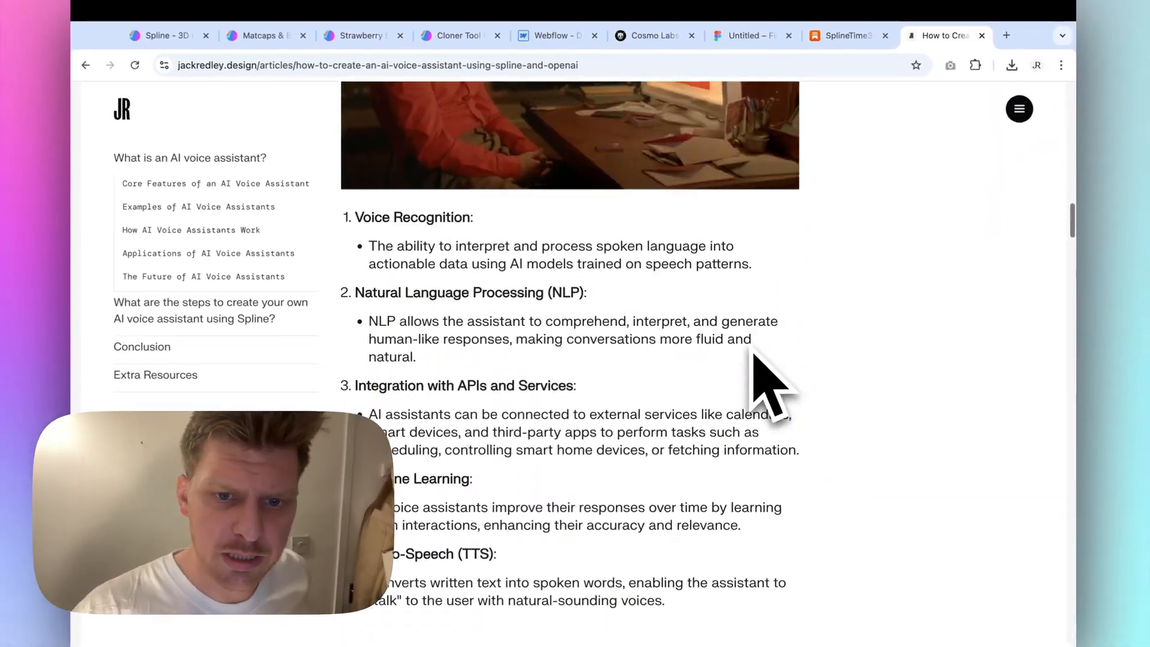
{"action": "scroll", "coordinate": [769, 383], "scroll_direction": "down", "scroll_amount": 20}
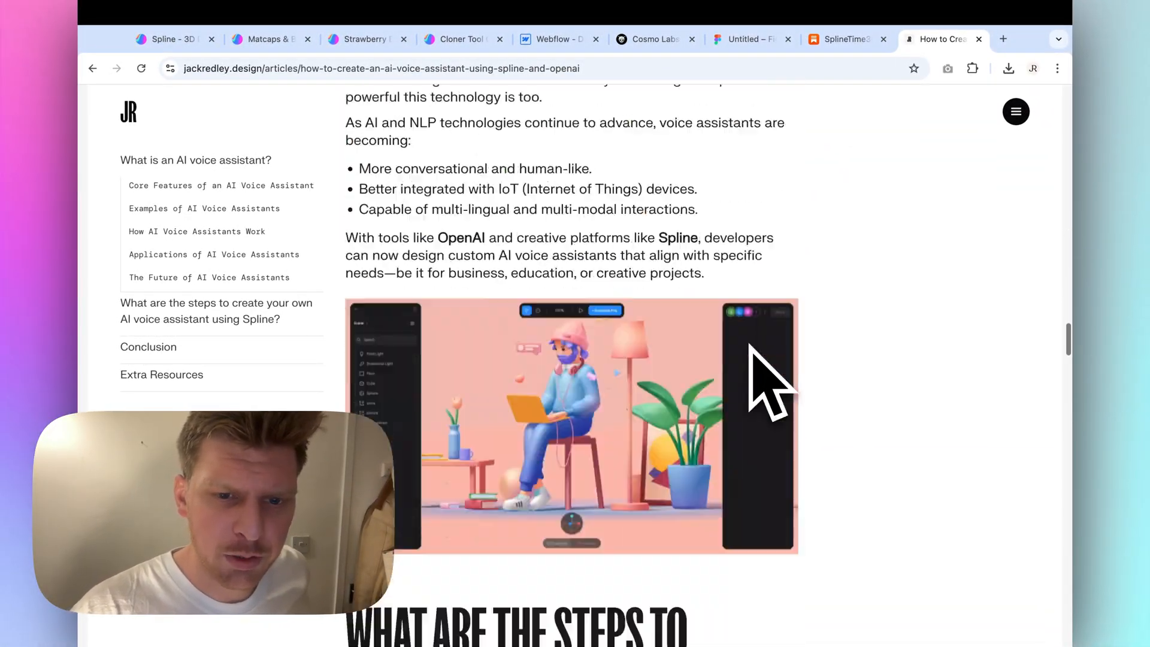
{"action": "scroll", "coordinate": [750, 346], "scroll_direction": "down", "scroll_amount": 20}
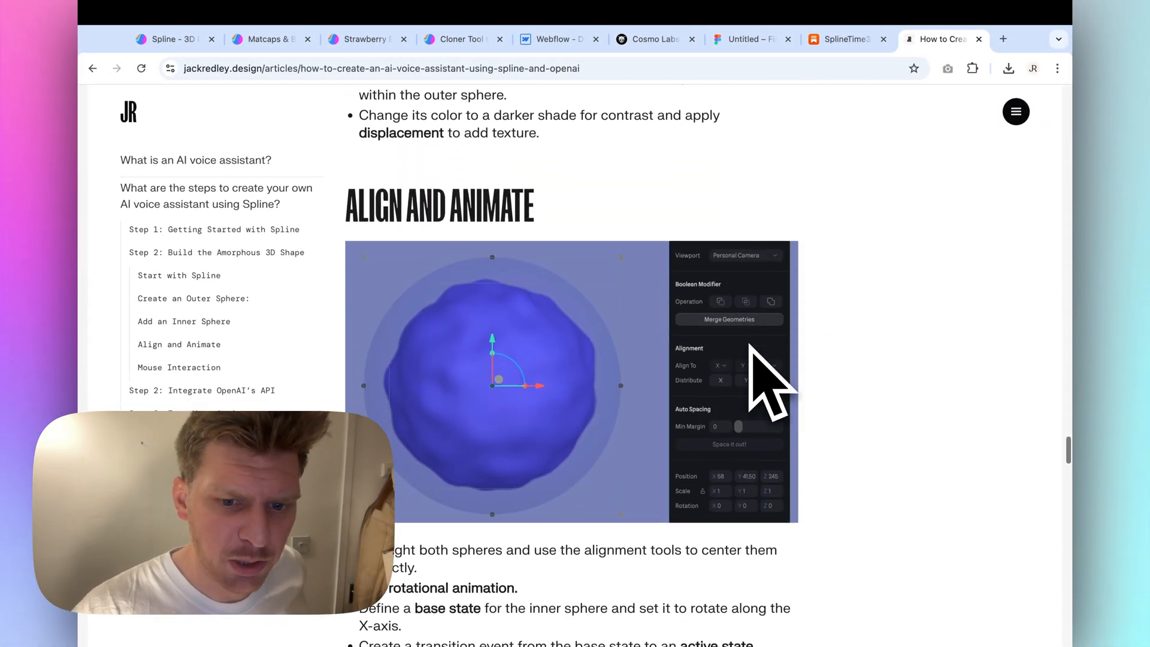
{"action": "scroll", "coordinate": [752, 346], "scroll_direction": "down", "scroll_amount": 15}
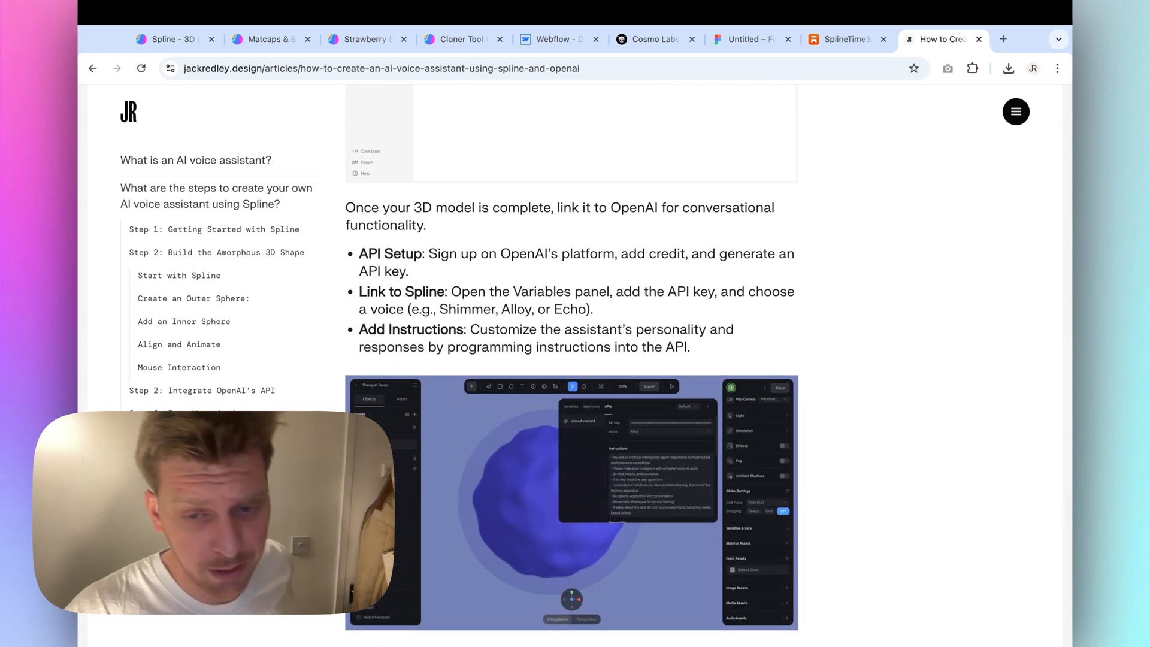
{"action": "scroll", "coordinate": [753, 355], "scroll_direction": "down", "scroll_amount": 15}
{"action": "scroll", "coordinate": [772, 383], "scroll_direction": "down", "scroll_amount": 10}
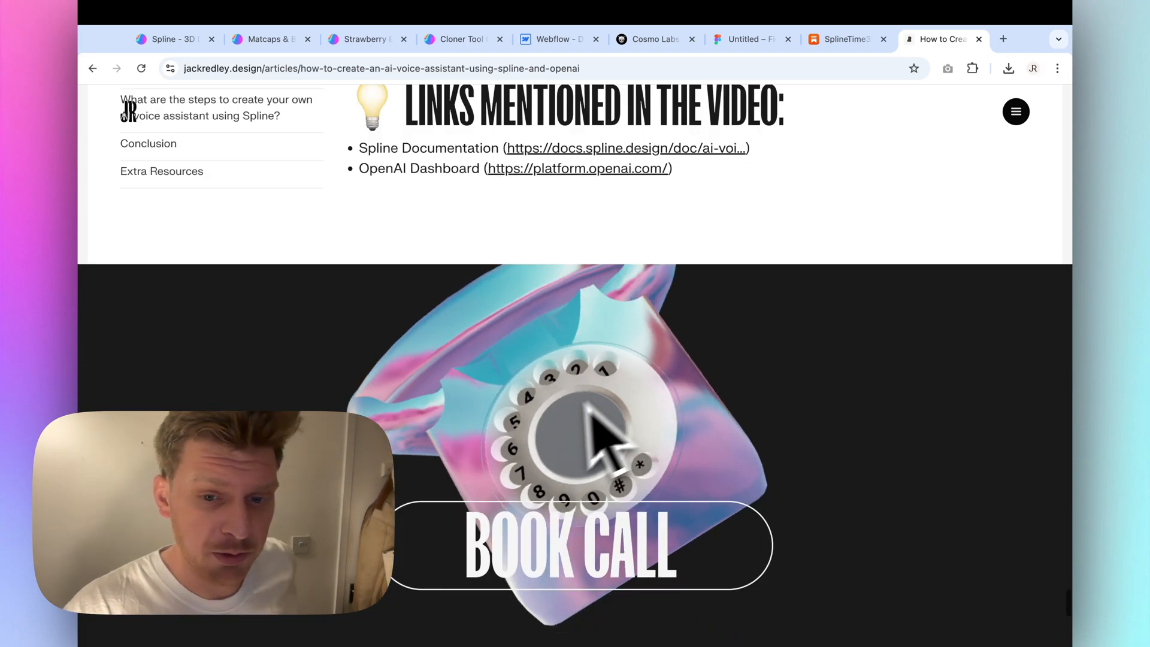